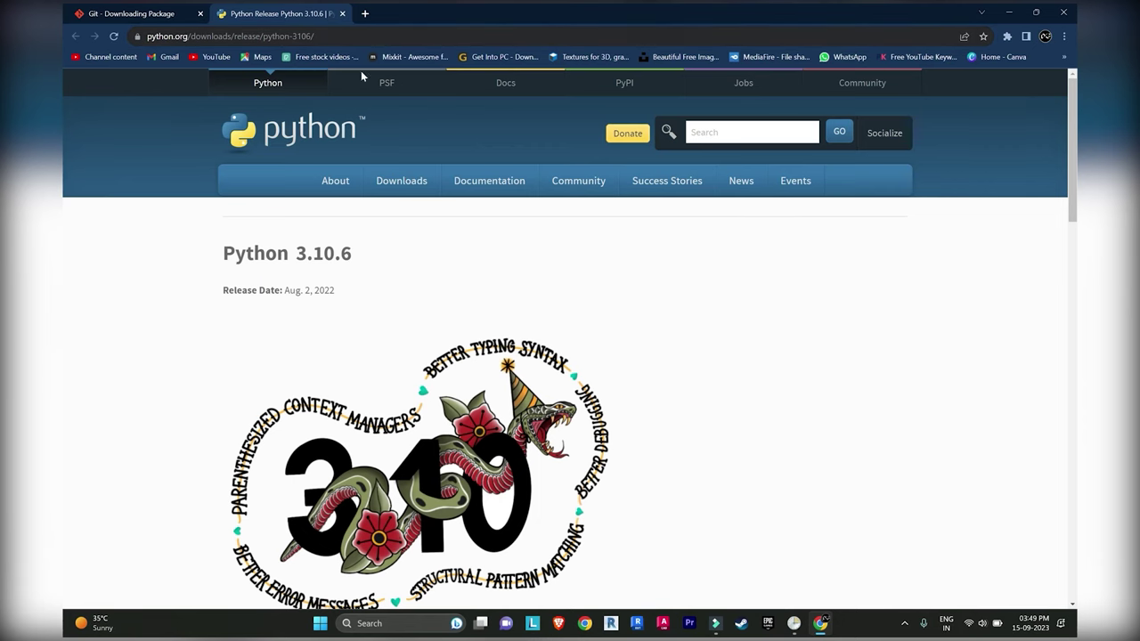
Download the Windows 64-bit installer from the Python 3.10.6 release files and show it in its download folder.
{"action": "scroll", "coordinate": [773, 284], "scroll_direction": "down", "scroll_amount": 1}
{"action": "scroll", "coordinate": [802, 303], "scroll_direction": "down", "scroll_amount": 10}
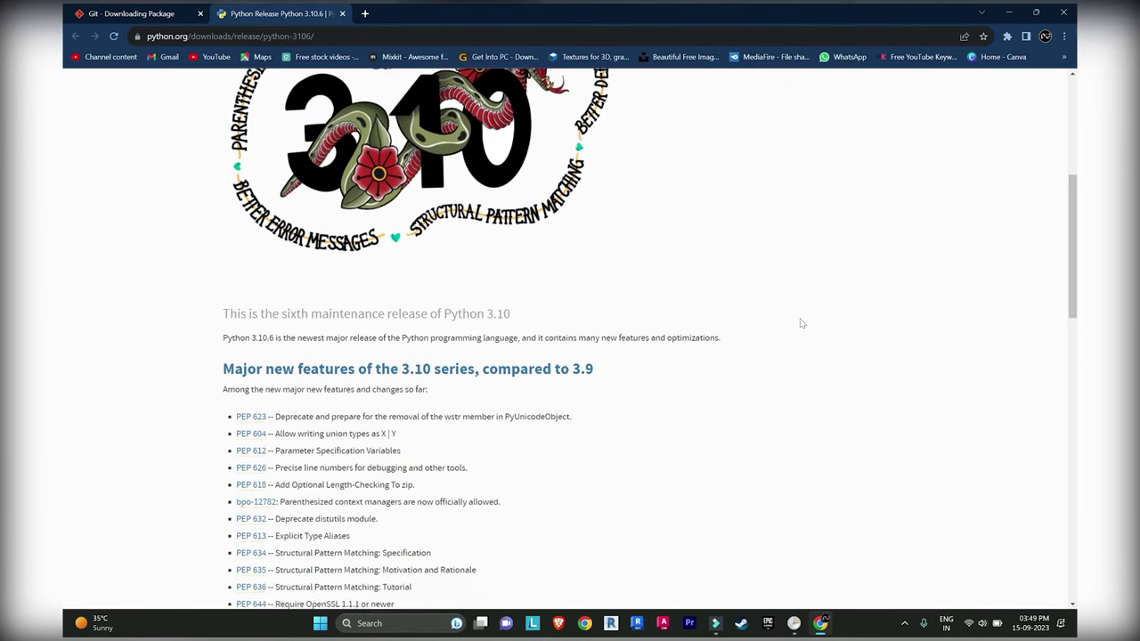
{"action": "scroll", "coordinate": [801, 316], "scroll_direction": "down", "scroll_amount": 5}
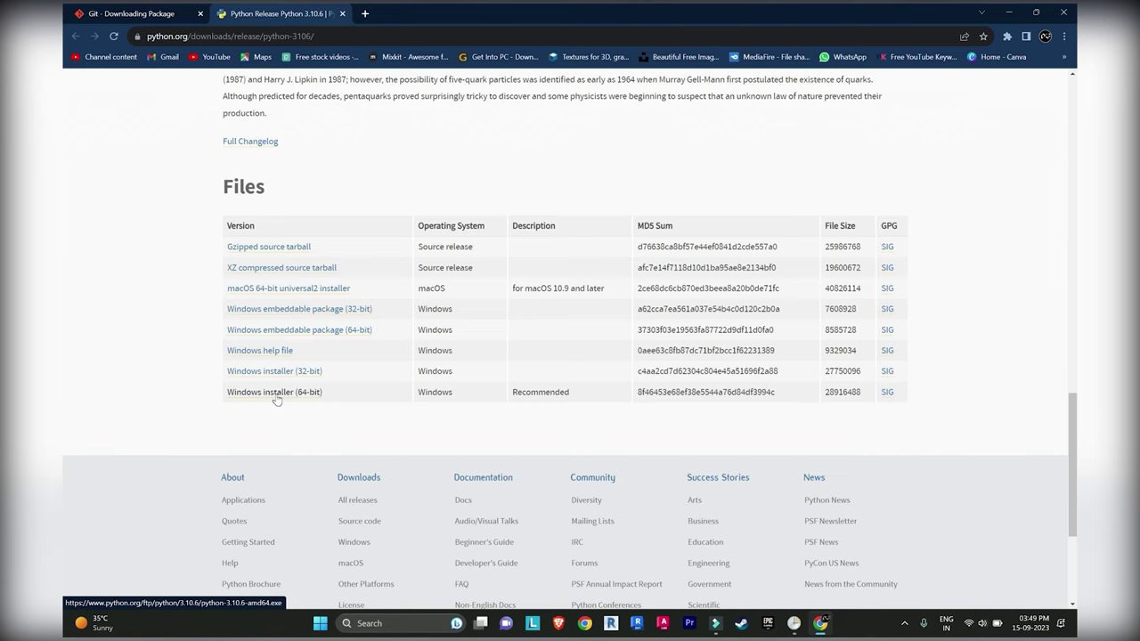
{"action": "left_click", "coordinate": [276, 397]}
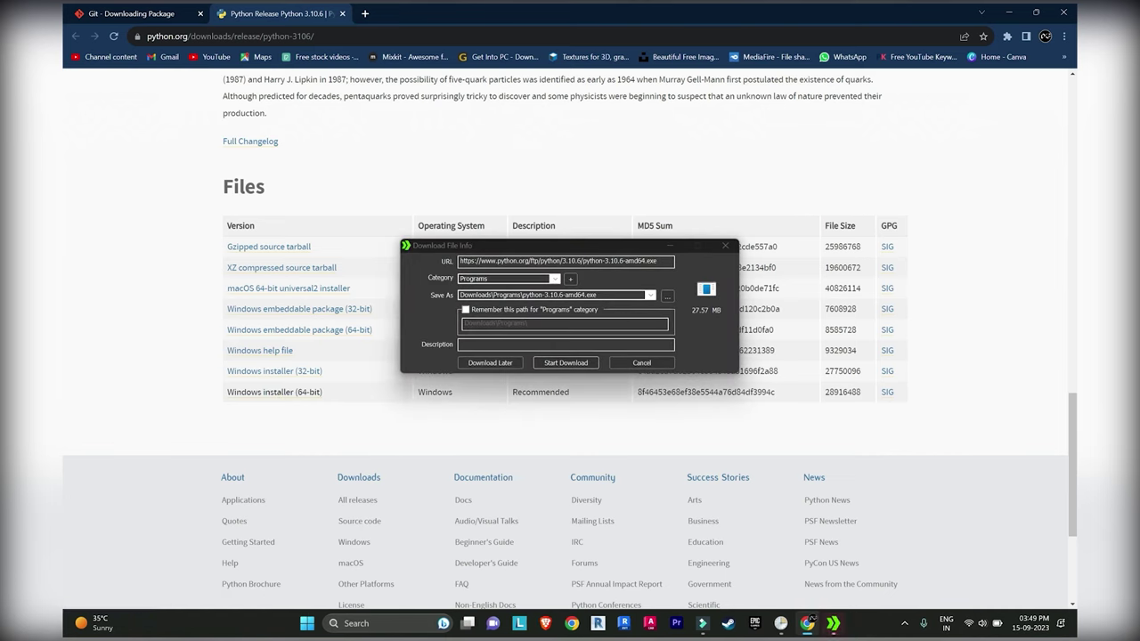
{"action": "left_click", "coordinate": [549, 366]}
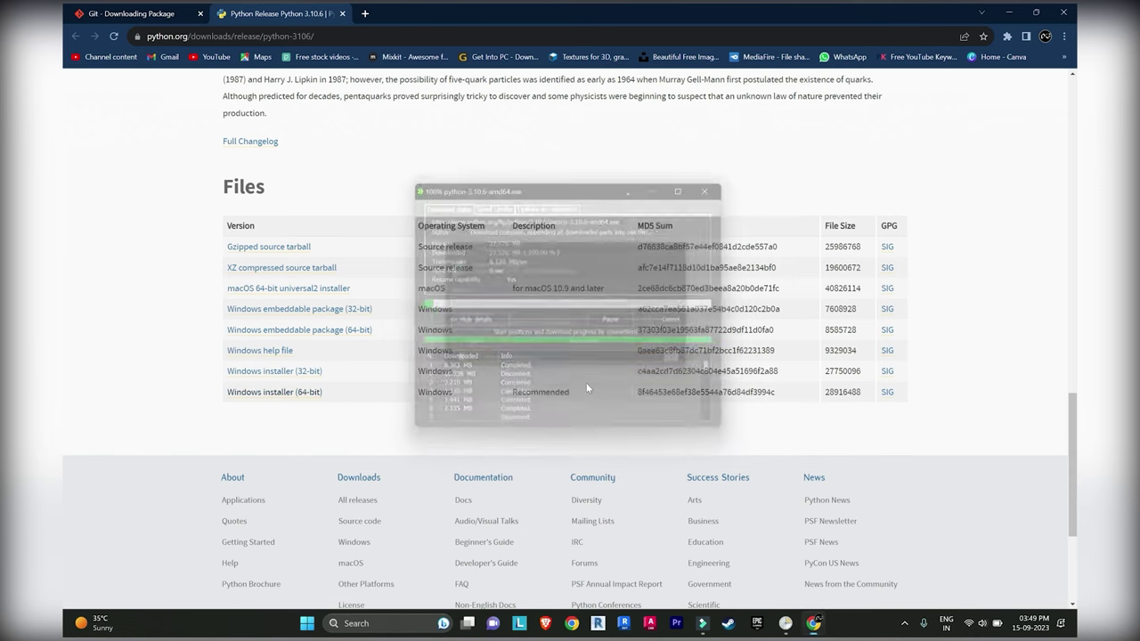
{"action": "left_click", "coordinate": [591, 348]}
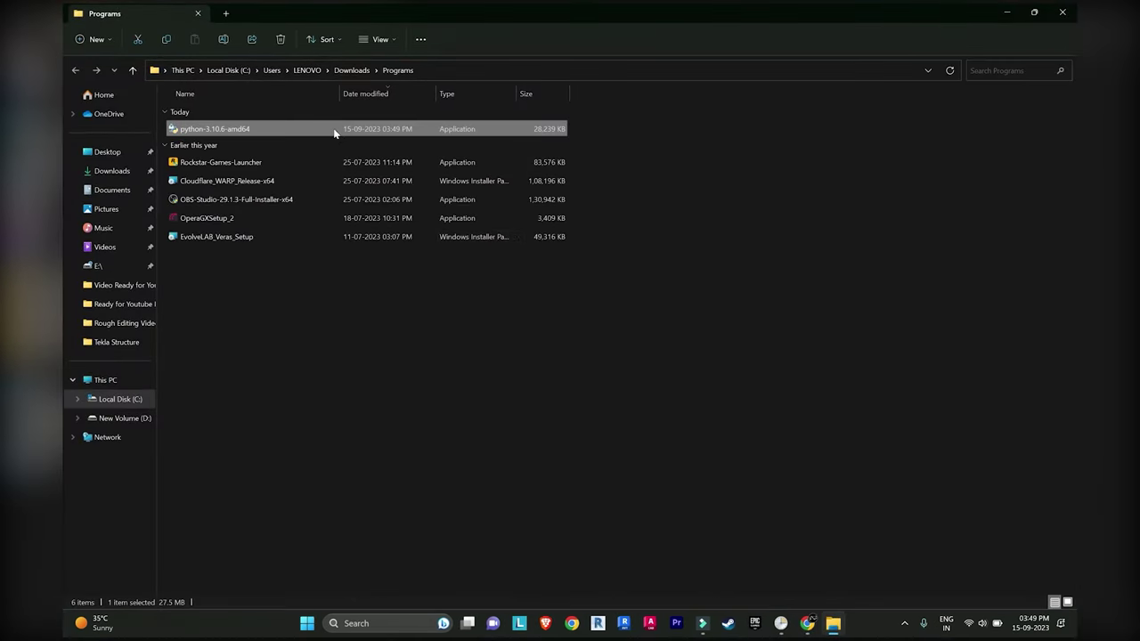
Run the python-3.10.6-amd64 installer as administrator and install Python with the option to add Python 3.10 to PATH.
{"action": "right_click", "coordinate": [335, 129]}
{"action": "left_click", "coordinate": [370, 187]}
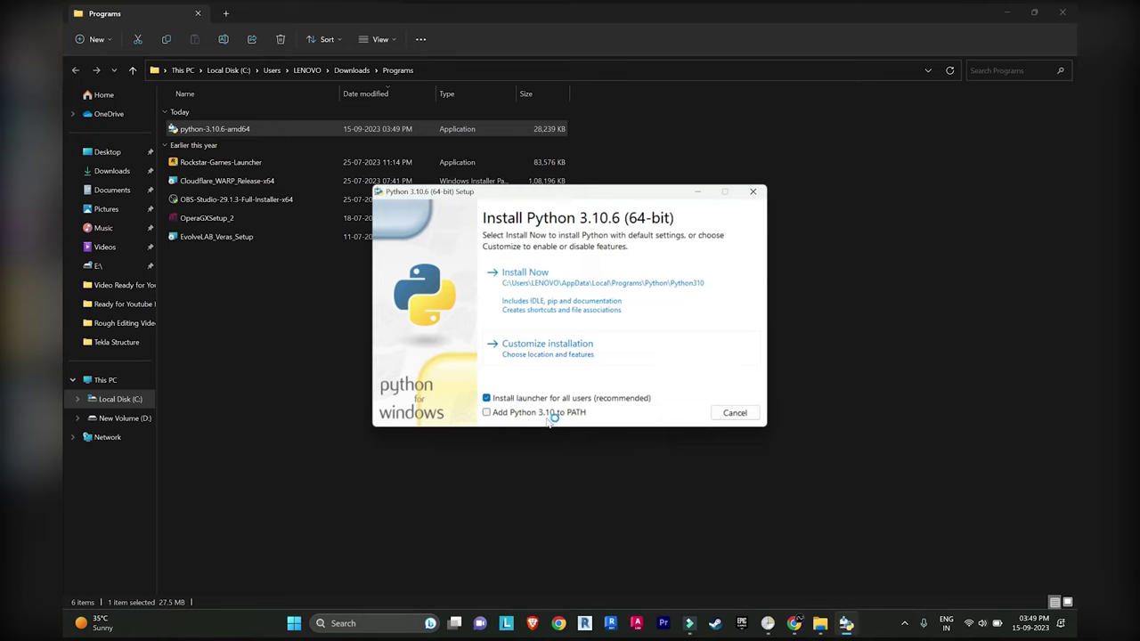
{"action": "left_click", "coordinate": [487, 413]}
{"action": "left_click", "coordinate": [576, 280]}
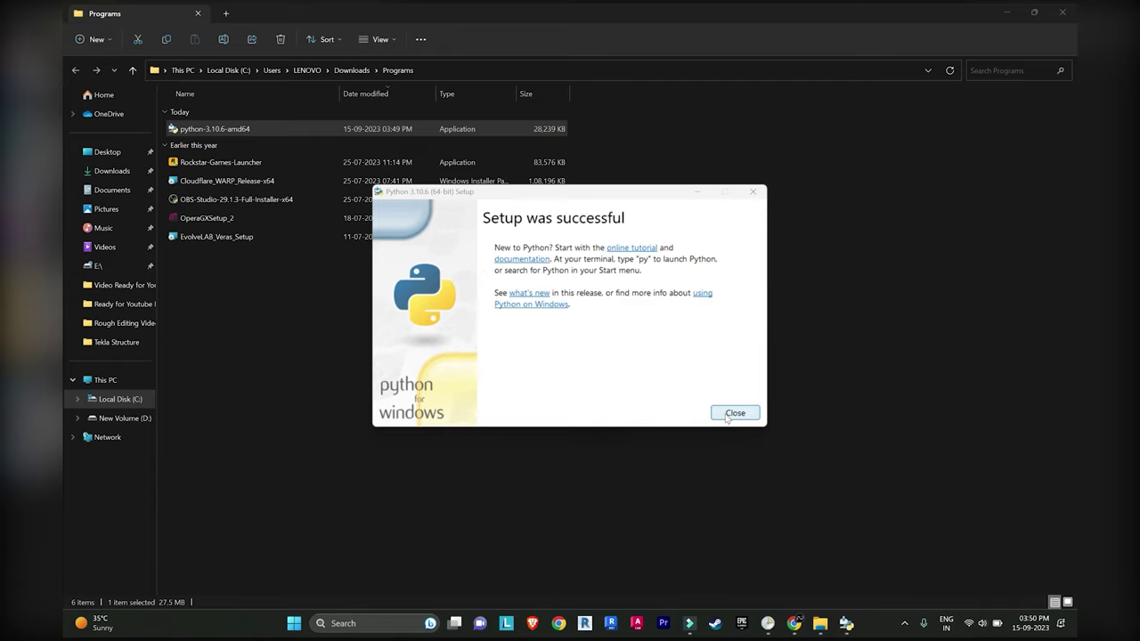
{"action": "left_click", "coordinate": [732, 412]}
Switch to Chrome, close the Python page and download the latest 64-bit Git for Windows (2.42.0).
{"action": "left_click", "coordinate": [807, 624]}
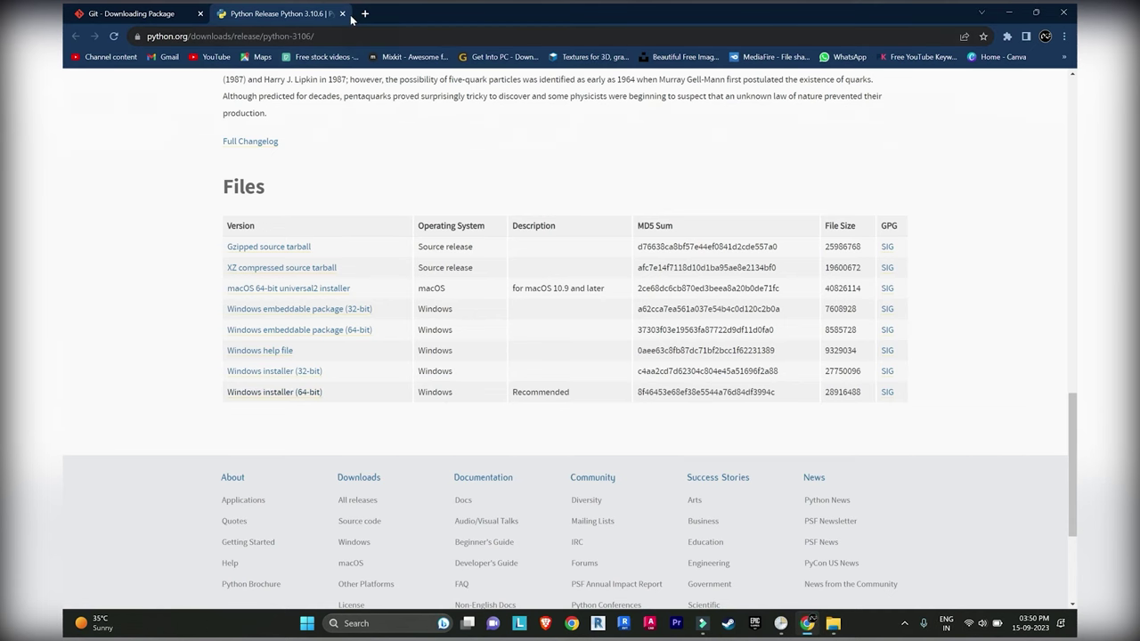
{"action": "left_click", "coordinate": [343, 14]}
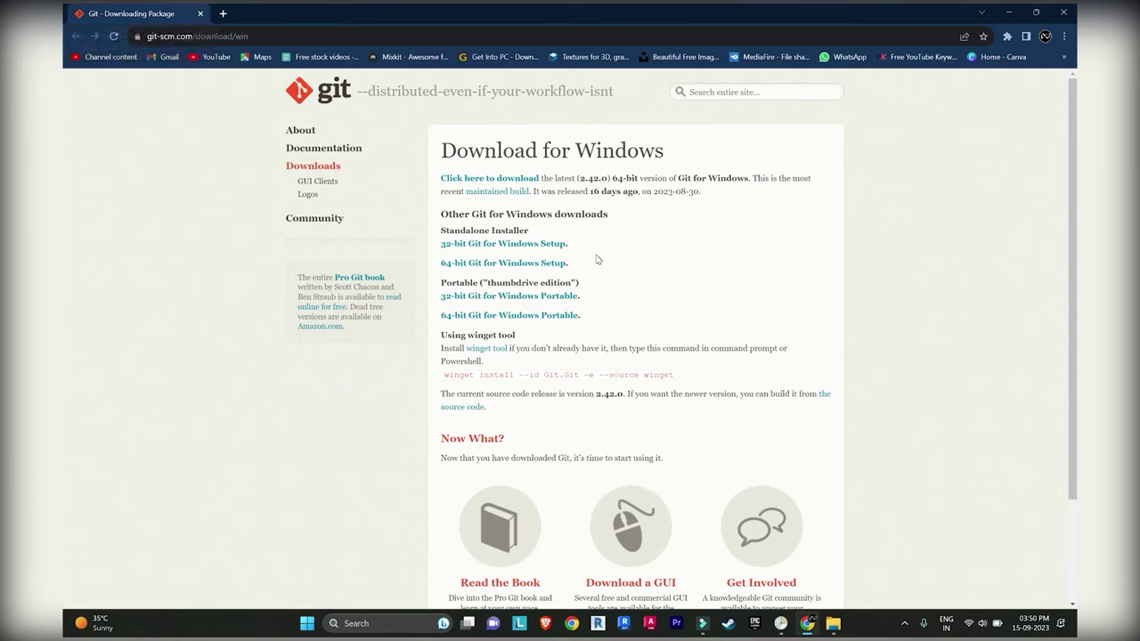
{"action": "left_click", "coordinate": [496, 178]}
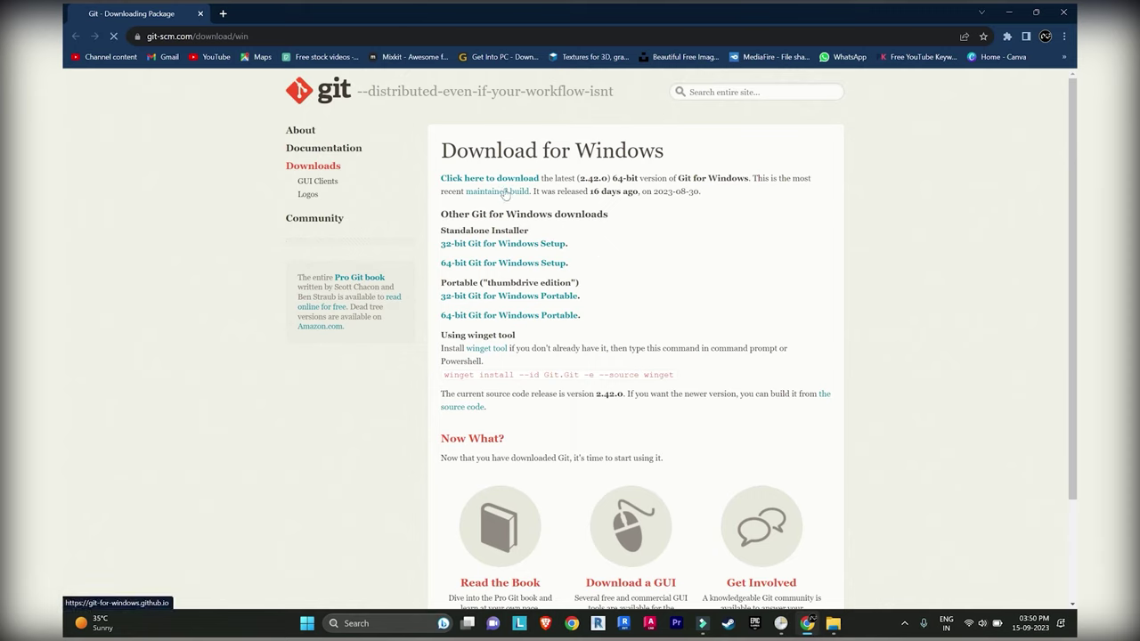
{"action": "left_click", "coordinate": [564, 364]}
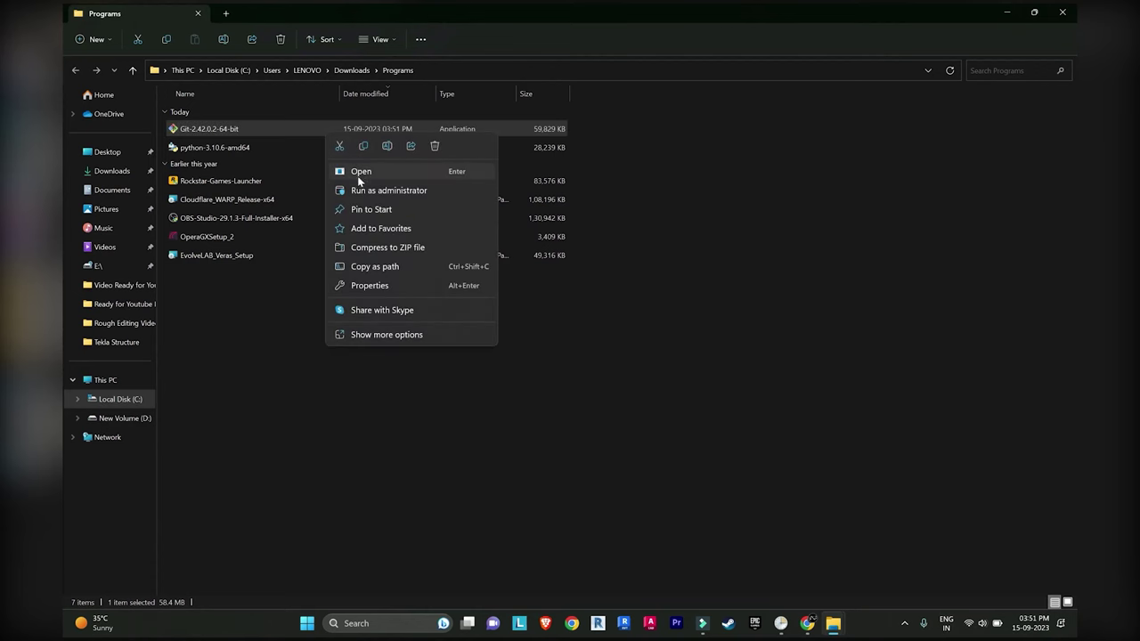
Run the Git-2.42.0.2-64-bit installer as administrator, install Git with the default options and close its release notes.
{"action": "left_click", "coordinate": [365, 189]}
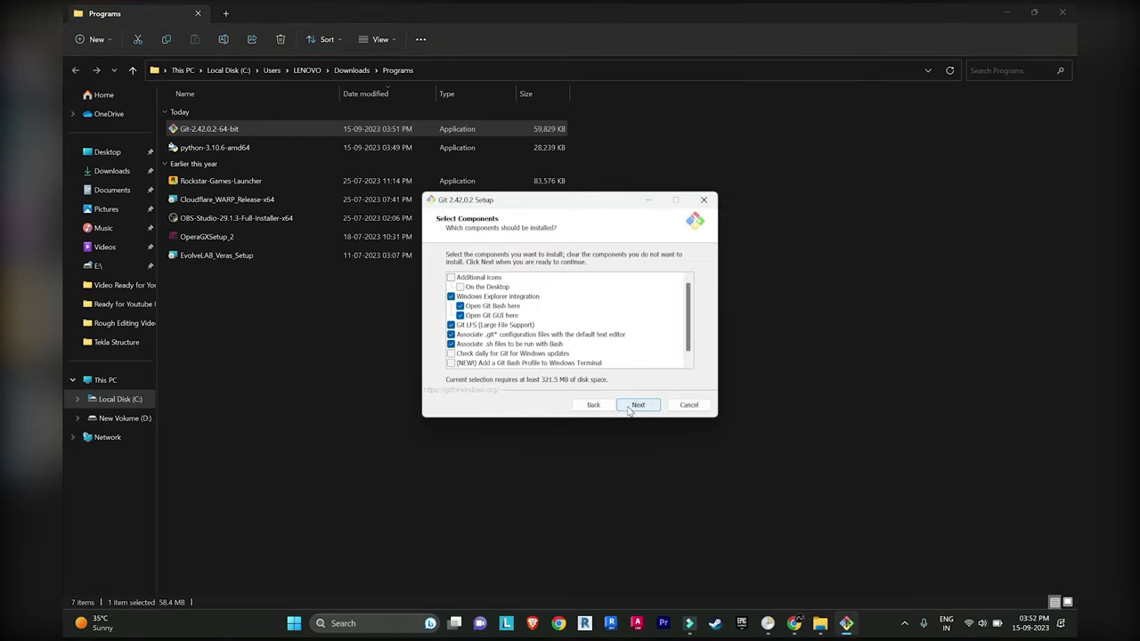
{"action": "left_click", "coordinate": [630, 406]}
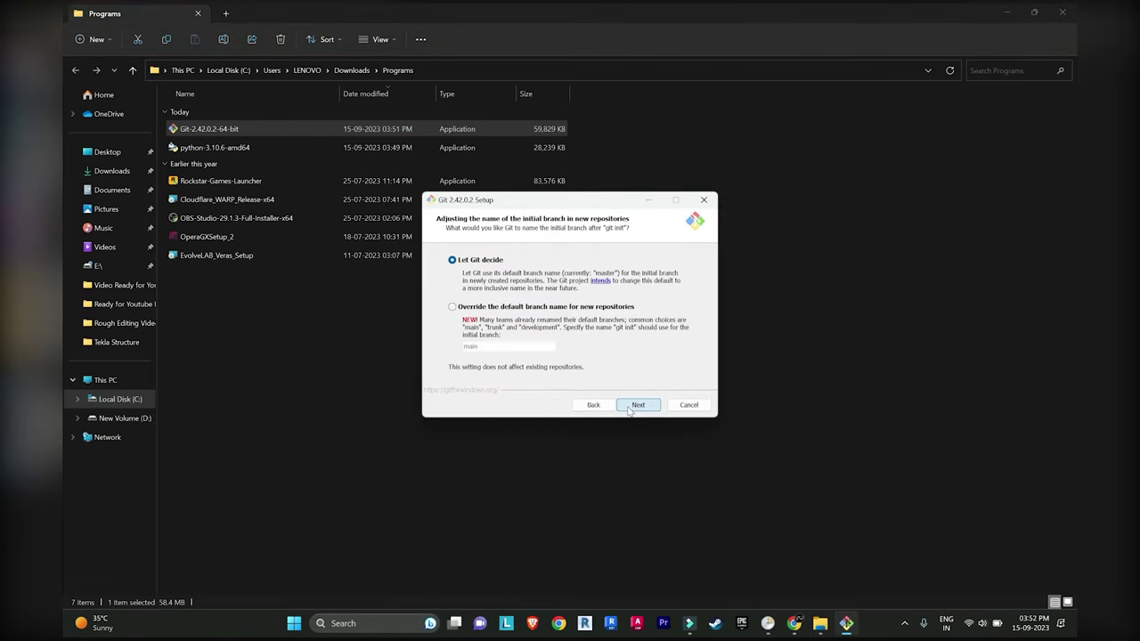
{"action": "left_click", "coordinate": [631, 406]}
{"action": "left_click", "coordinate": [630, 406]}
{"action": "left_click", "coordinate": [631, 406]}
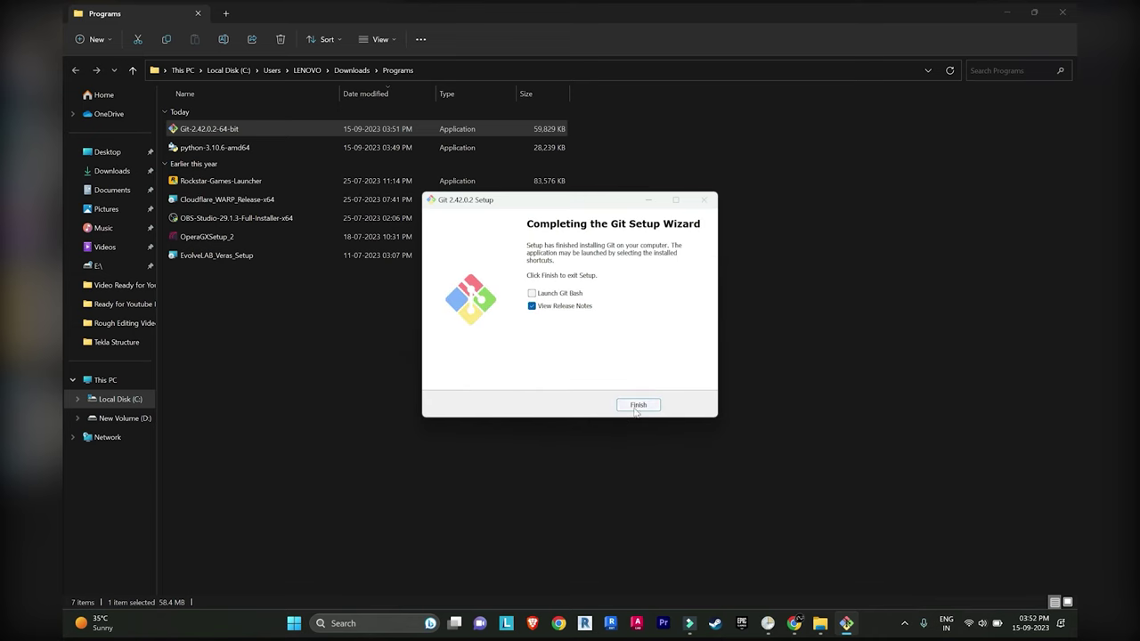
{"action": "left_click", "coordinate": [638, 406]}
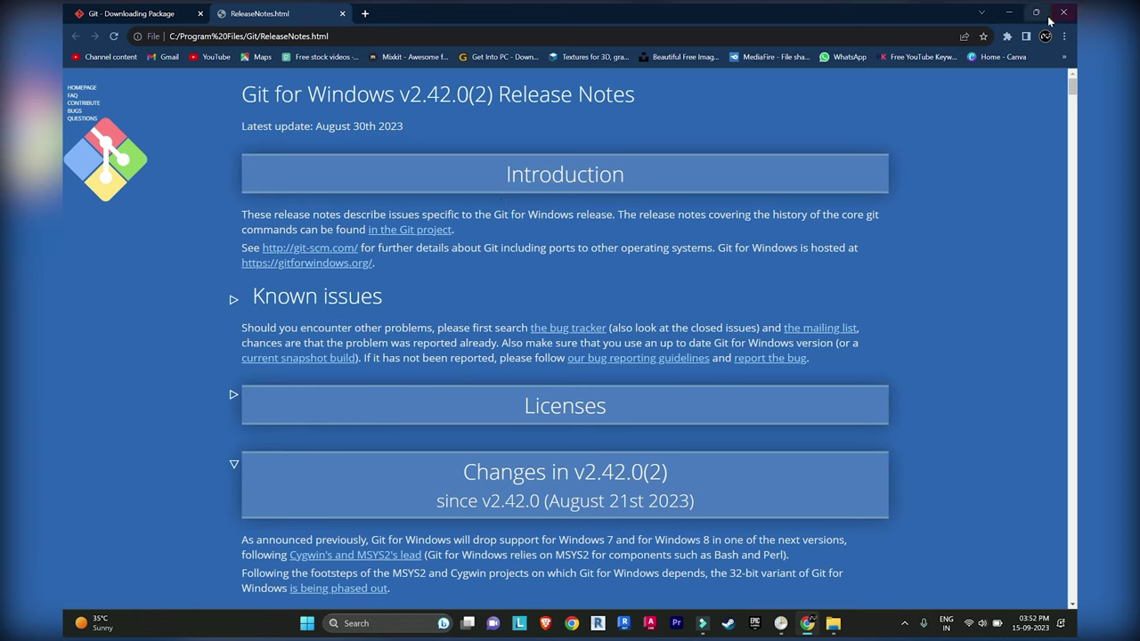
{"action": "left_click", "coordinate": [344, 16]}
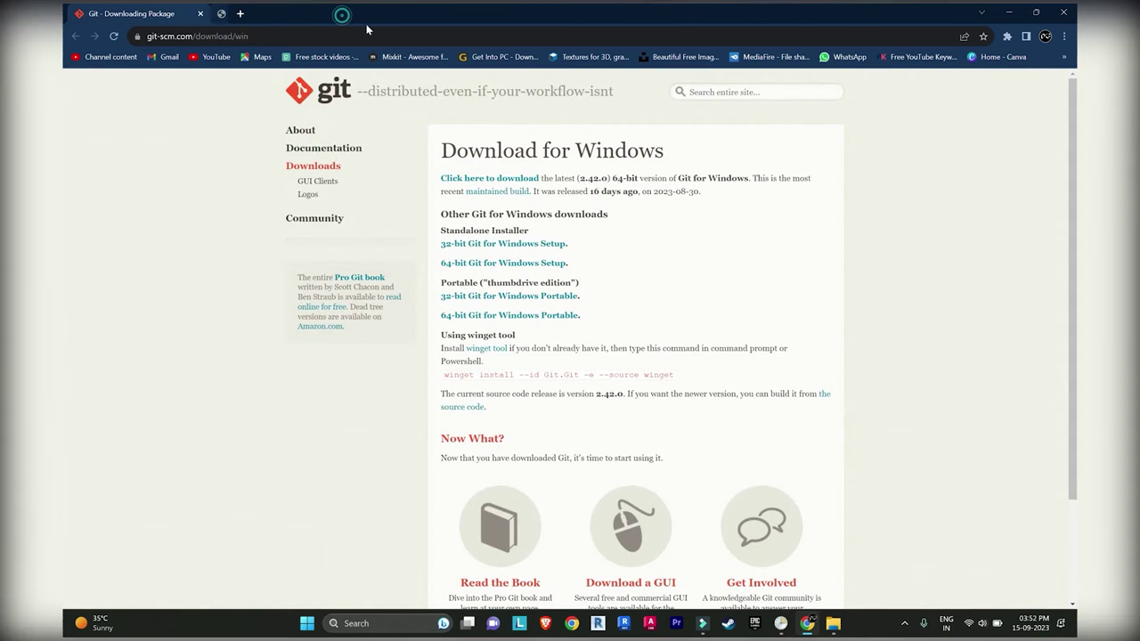
Switch to File Explorer and open the Documents folder.
{"action": "key", "text": "super+d"}
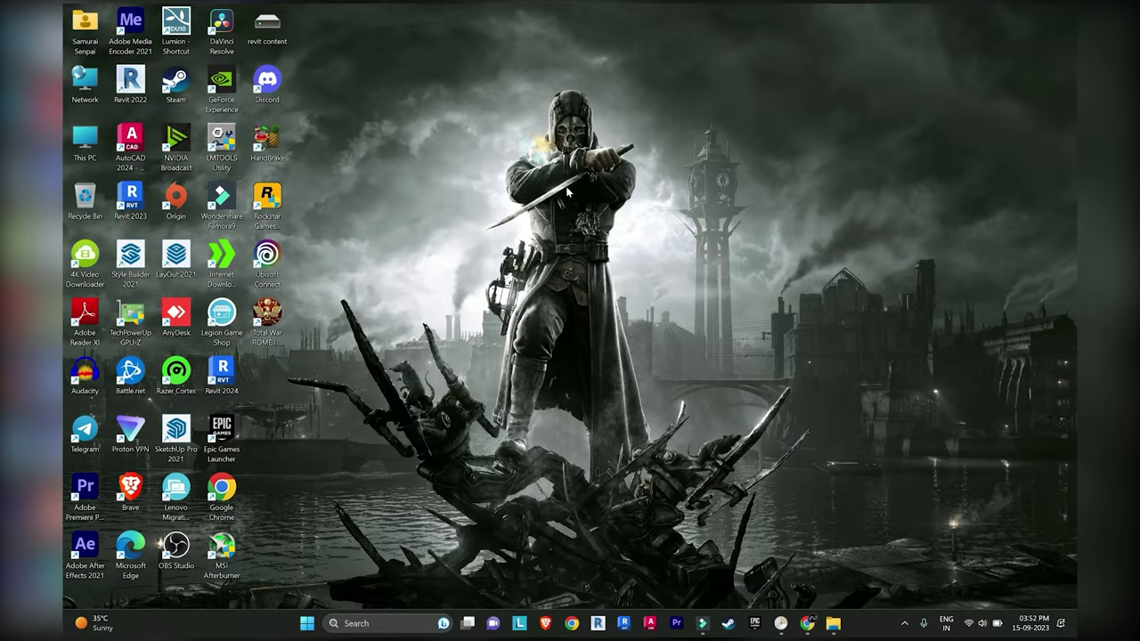
{"action": "key", "text": "super+e"}
{"action": "left_click", "coordinate": [104, 383]}
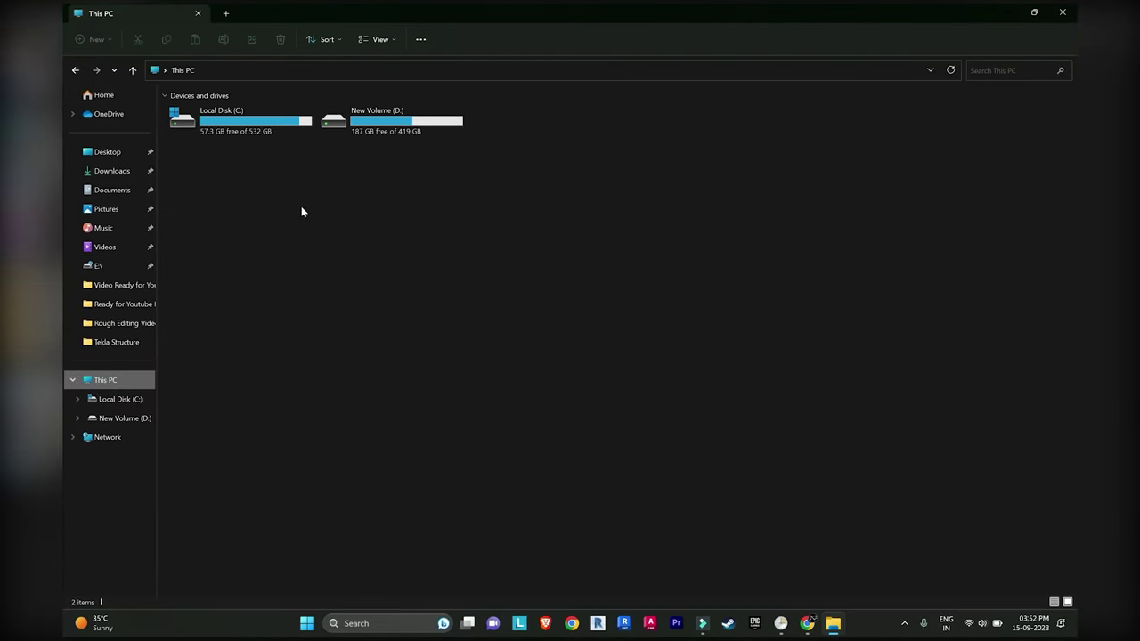
{"action": "left_click", "coordinate": [112, 190]}
{"action": "scroll", "coordinate": [648, 338], "scroll_direction": "down", "scroll_amount": 10}
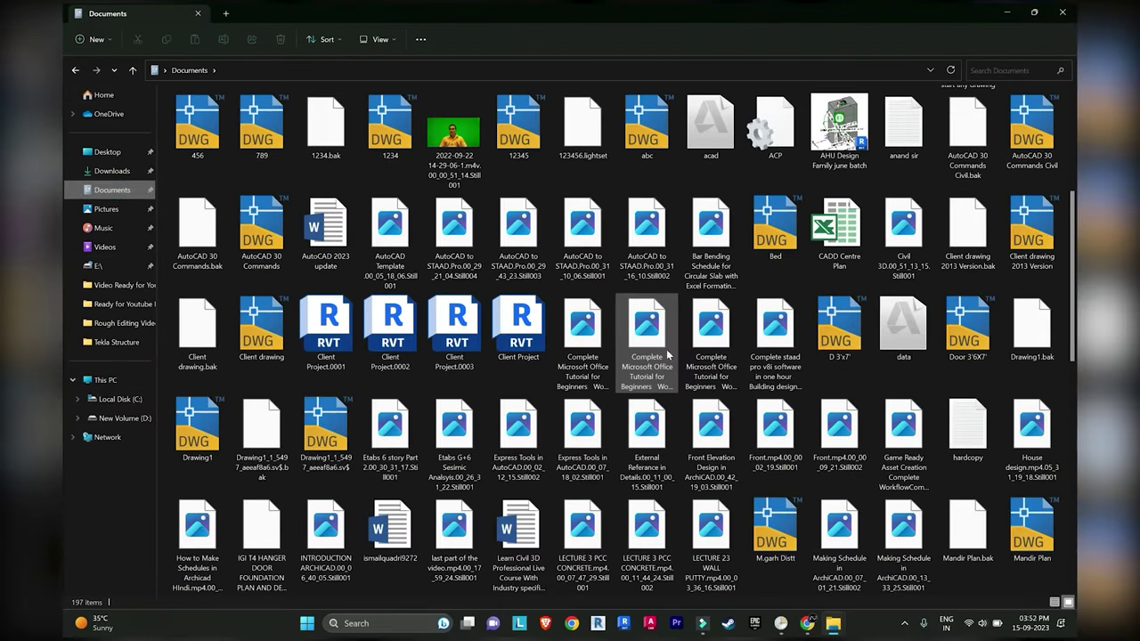
Create a new folder named "Stable diffusion" in Documents.
{"action": "right_click", "coordinate": [721, 545]}
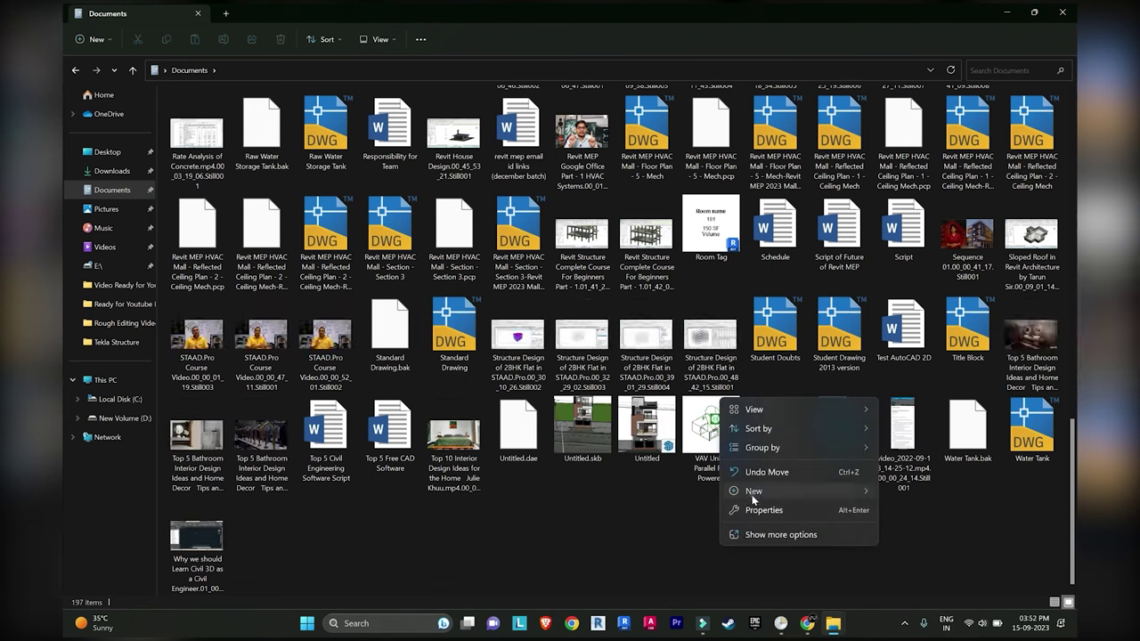
{"action": "mouse_move", "coordinate": [766, 491]}
{"action": "left_click", "coordinate": [912, 285]}
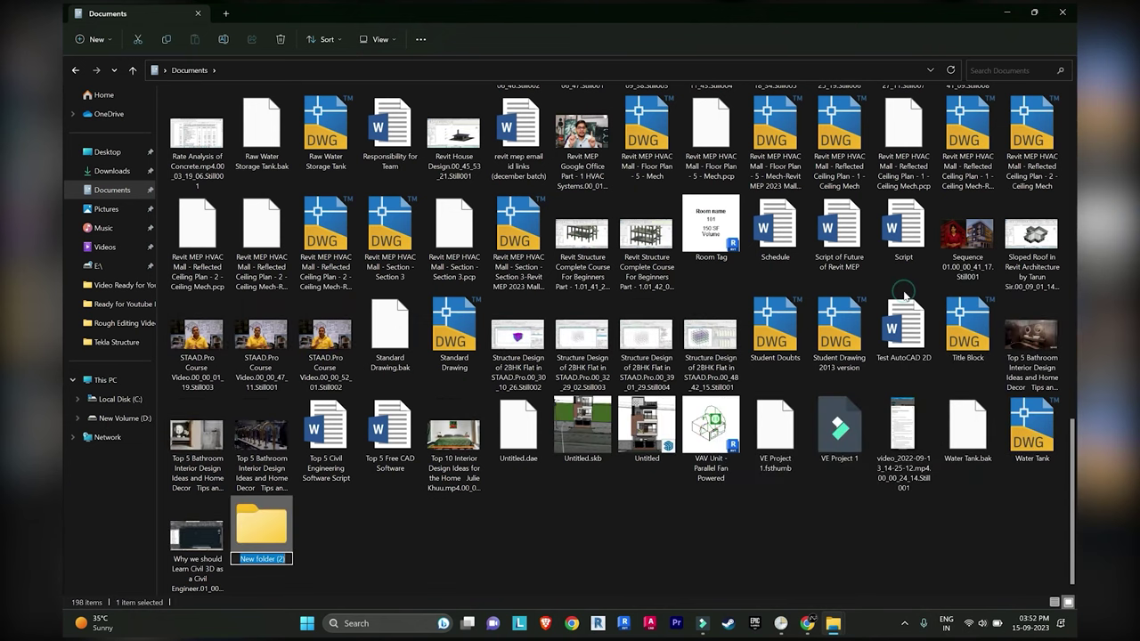
{"action": "key", "text": "Caps_Lock"}
{"action": "type", "text": "D"}
{"action": "key", "text": "Caps_Lock"}
{"action": "key", "text": "BackSpace"}
{"action": "key", "text": "Caps_Lock"}
{"action": "type", "text": "S"}
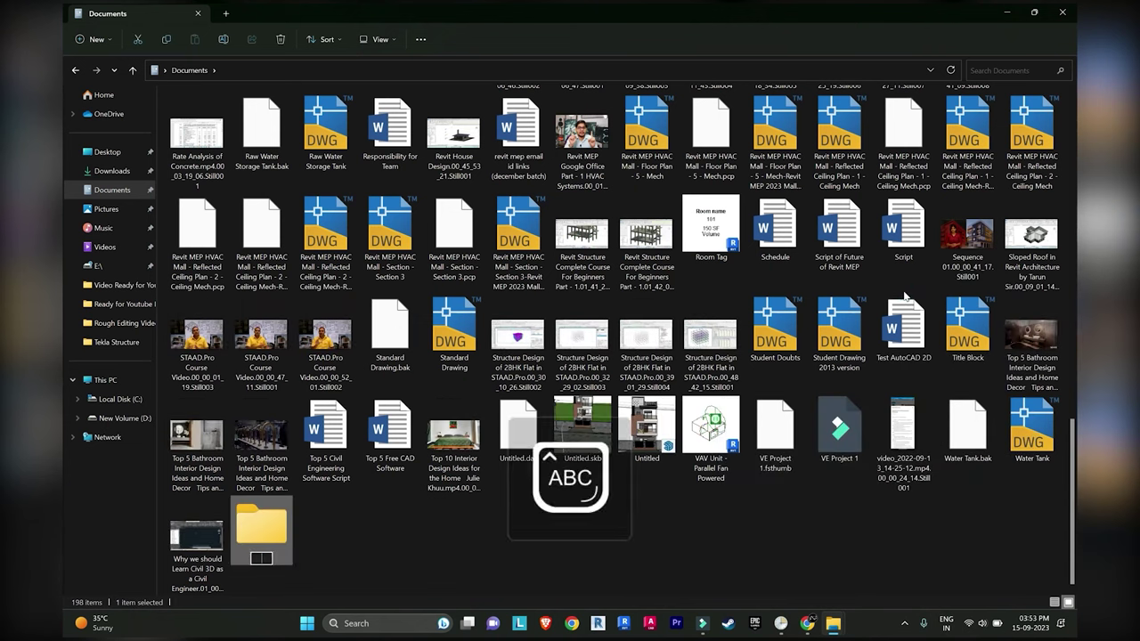
{"action": "key", "text": "Caps_Lock"}
{"action": "type", "text": "table diffus"}
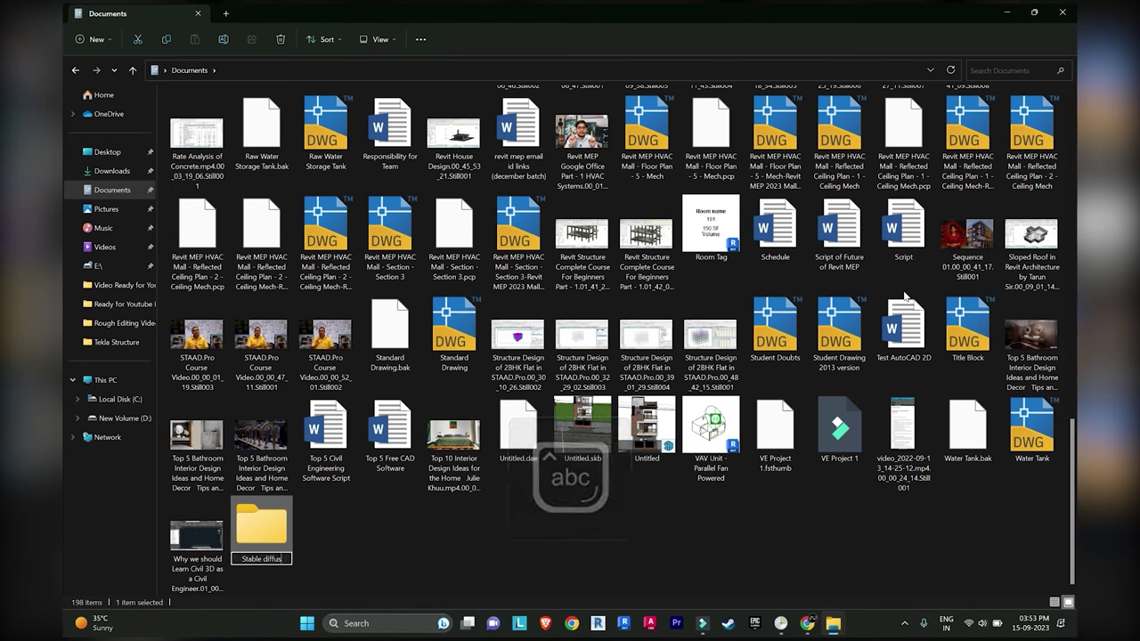
{"action": "type", "text": "ion"}
{"action": "key", "text": "Return"}
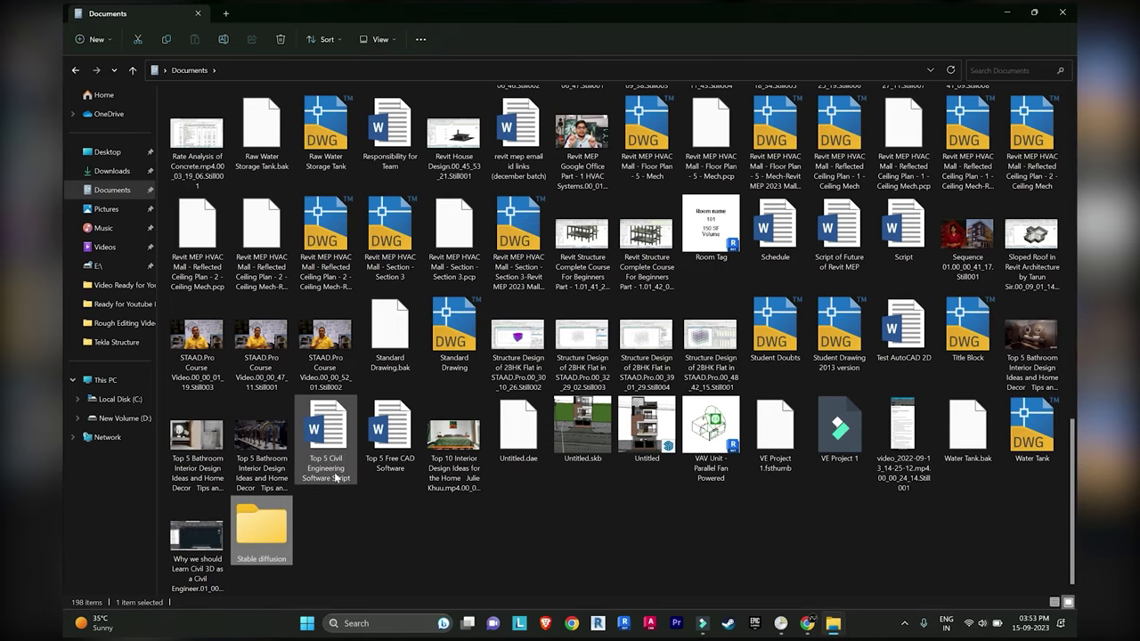
{"action": "double_click", "coordinate": [278, 525]}
{"action": "left_click", "coordinate": [366, 387]}
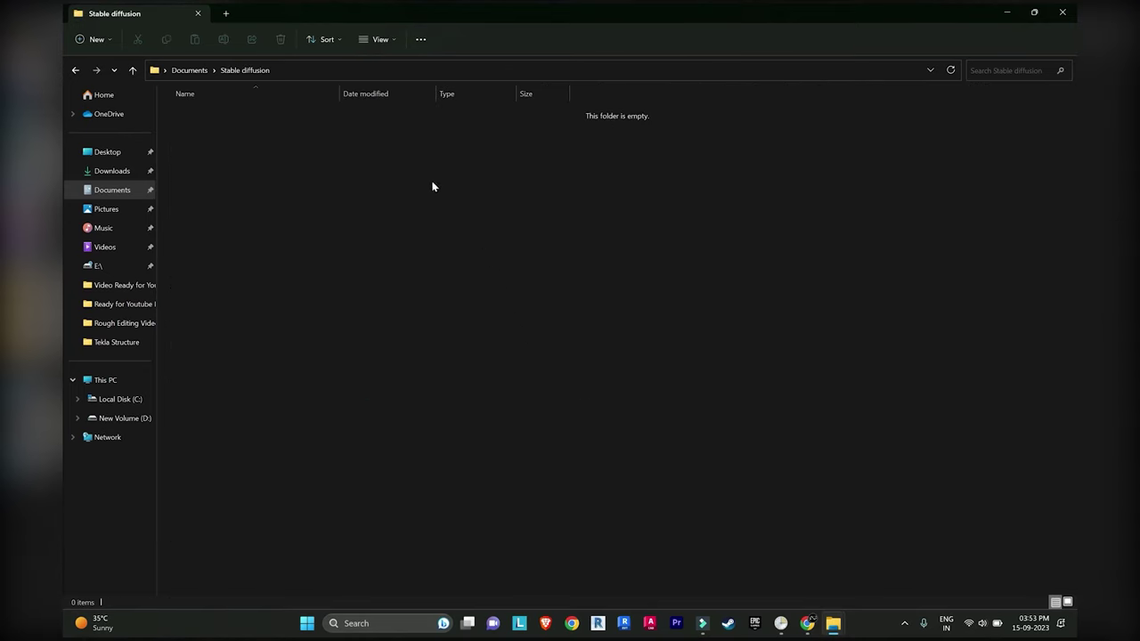
{"action": "left_click", "coordinate": [410, 73]}
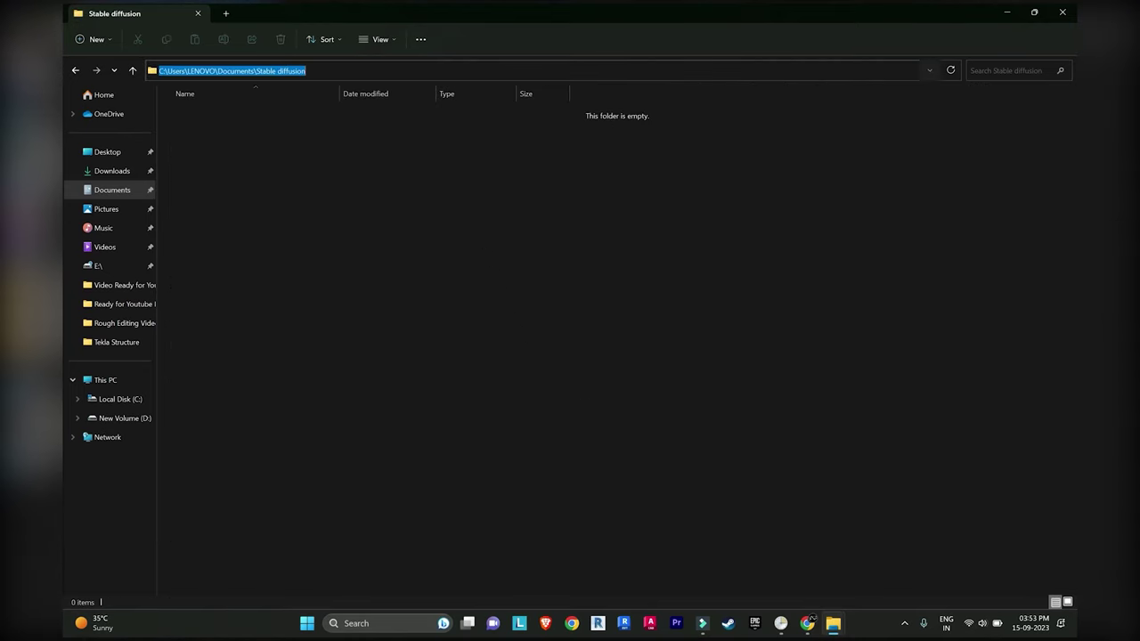
{"action": "type", "text": "cmd"}
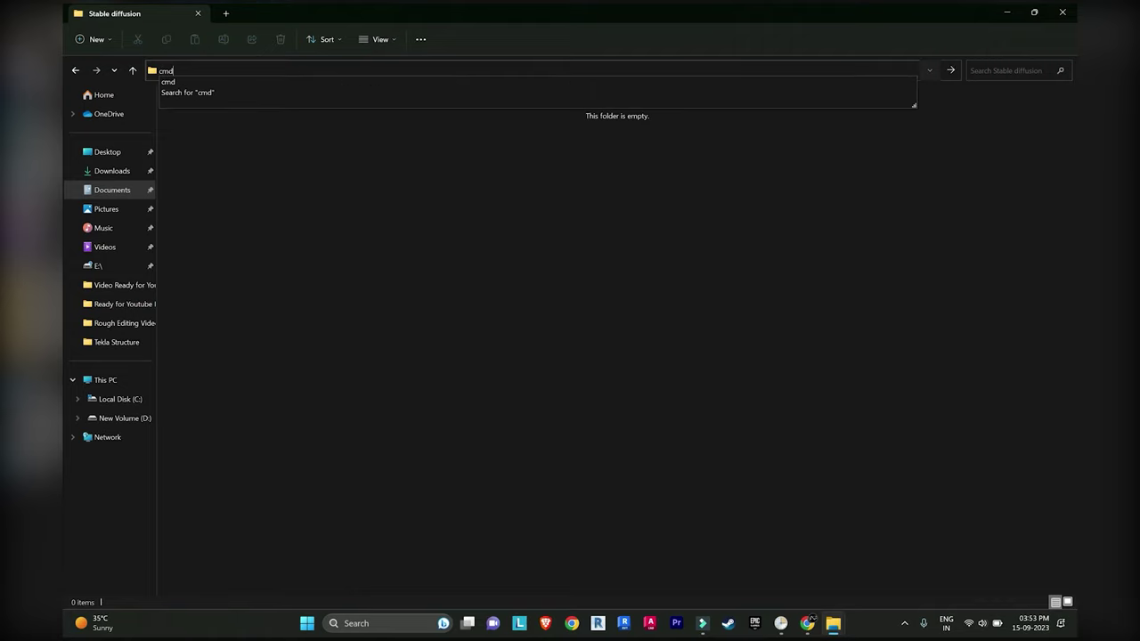
{"action": "key", "text": "Return"}
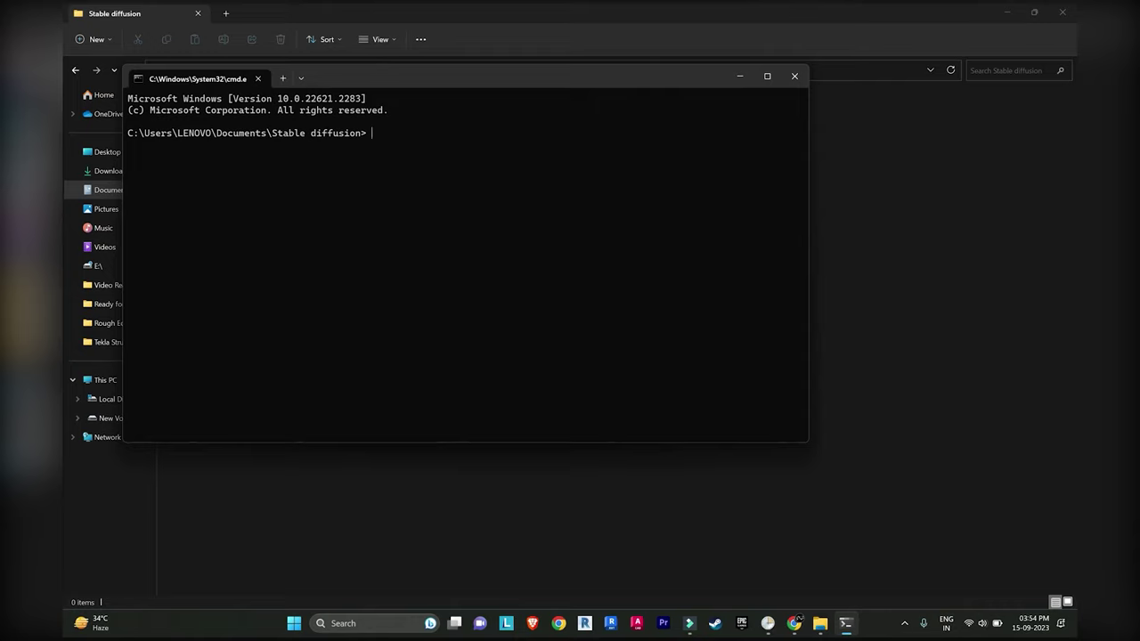
{"action": "type", "text": "git clone https://github.com/AUTOMATIC1111/stable-diffusion-webui.git"}
{"action": "key", "text": "Return"}
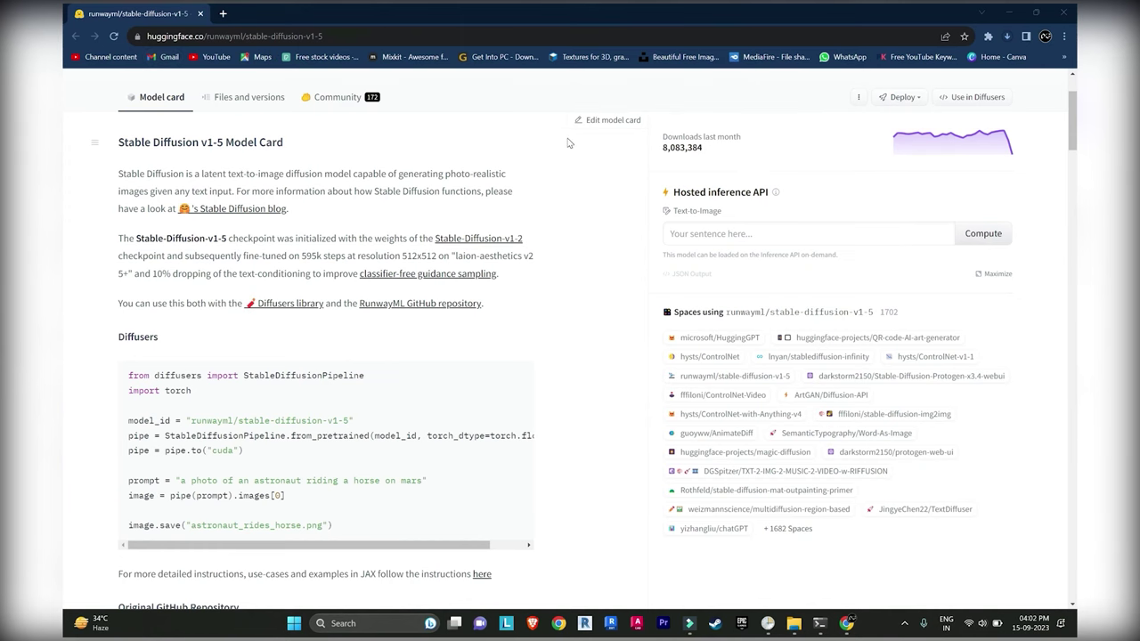
Download the v1-5-pruned-emaonly.ckpt weights from the runwayml/stable-diffusion-v1-5 model card on Hugging Face.
{"action": "scroll", "coordinate": [537, 229], "scroll_direction": "down", "scroll_amount": 4}
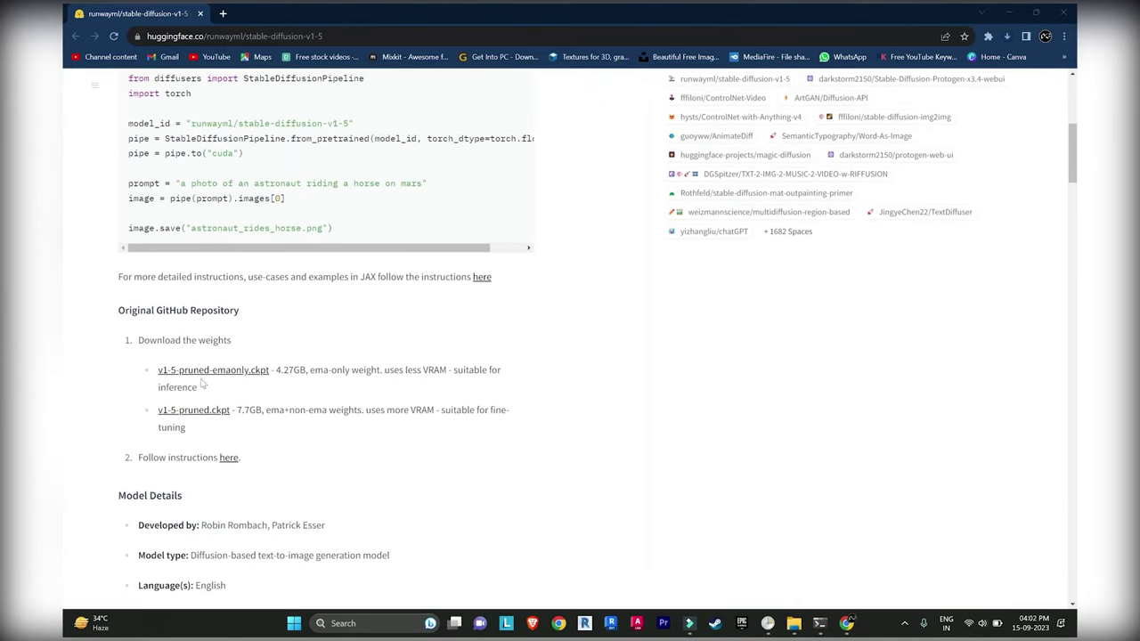
{"action": "left_click", "coordinate": [231, 374]}
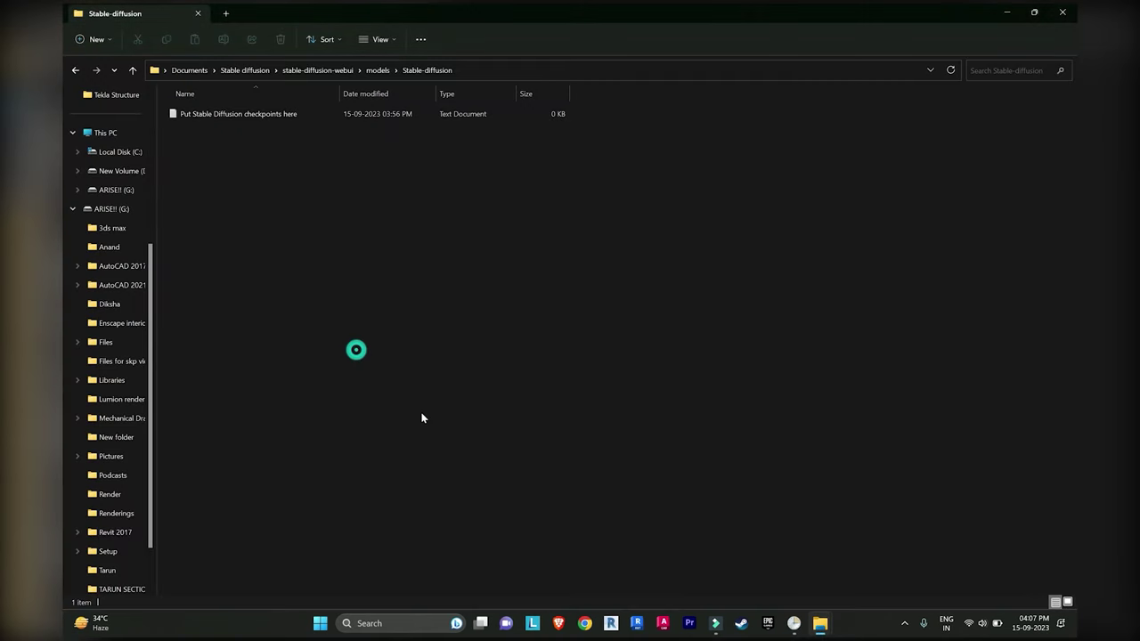
Paste the v1-5-pruned-emaonly.ckpt checkpoint into the web UI's models\Stable-diffusion folder.
{"action": "left_click_drag", "start_coordinate": [122, 170], "coordinate": [214, 90]}
{"action": "left_click_drag", "start_coordinate": [279, 160], "coordinate": [323, 203]}
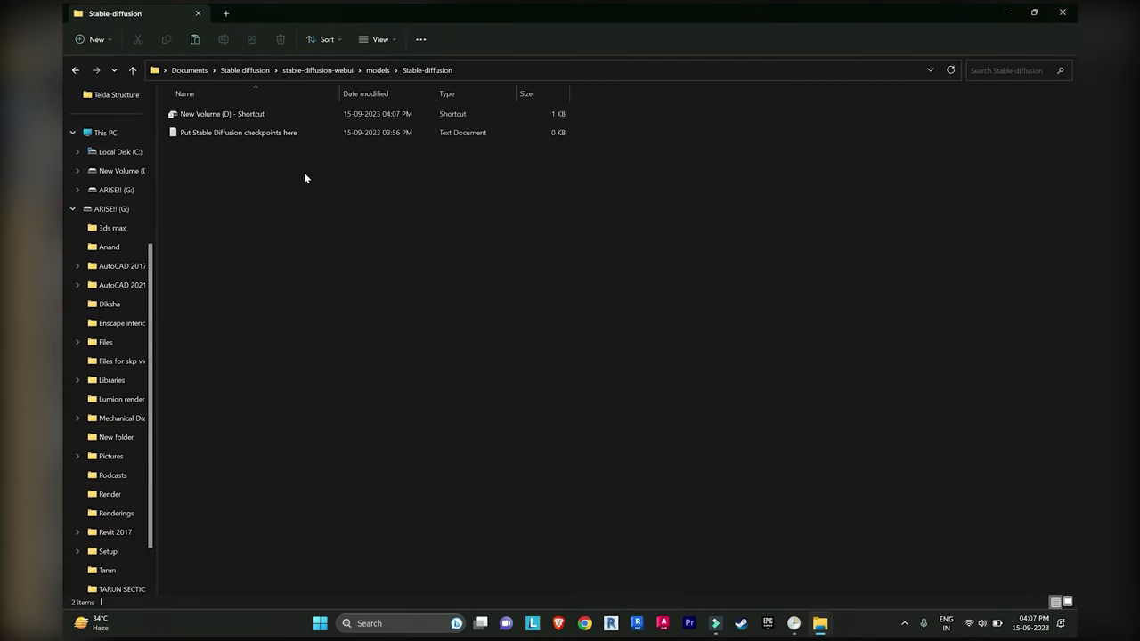
{"action": "key", "text": "ctrl+v"}
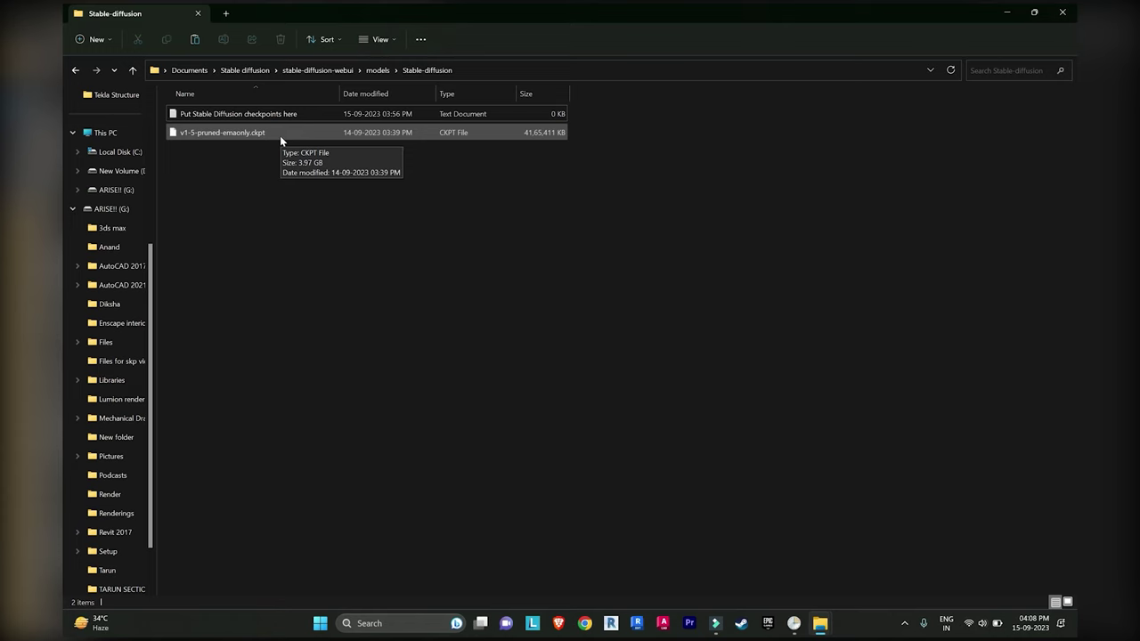
Run the webui-user Windows batch file in the stable-diffusion-webui folder as administrator.
{"action": "key", "text": "alt+Up"}
{"action": "key", "text": "alt+Up"}
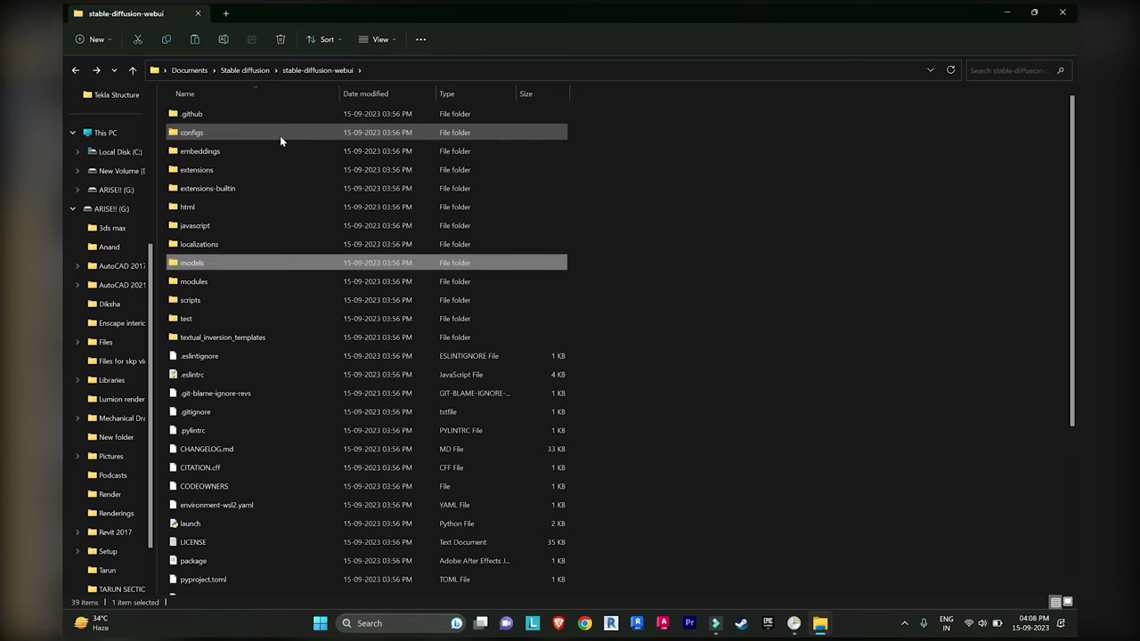
{"action": "scroll", "coordinate": [334, 427], "scroll_direction": "down", "scroll_amount": 4}
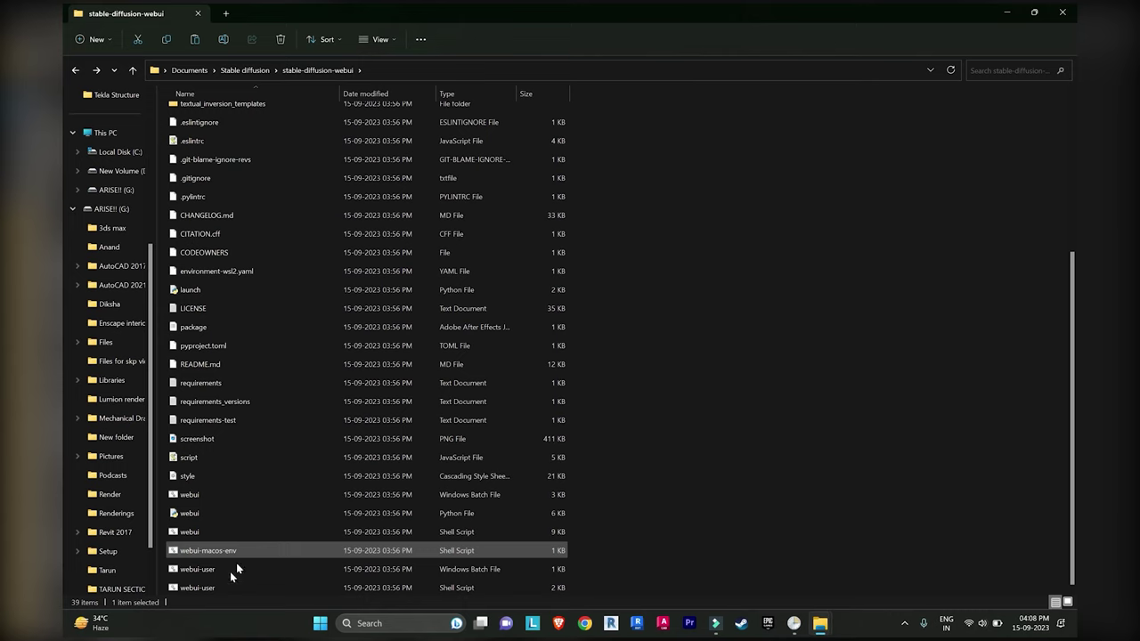
{"action": "double_click", "coordinate": [193, 575]}
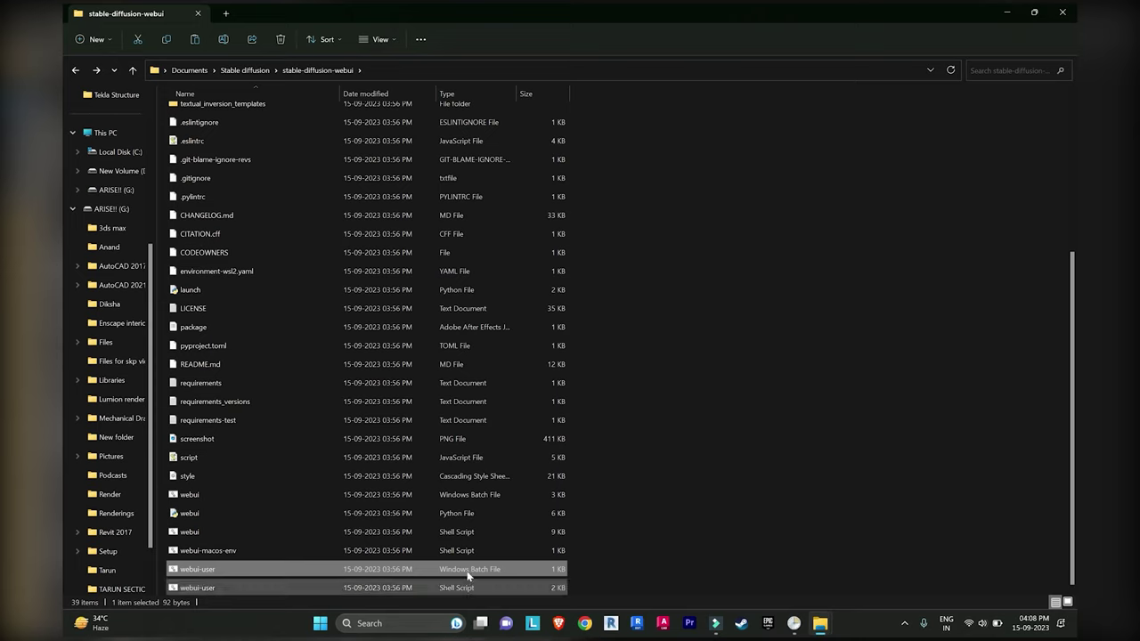
{"action": "right_click", "coordinate": [215, 572]}
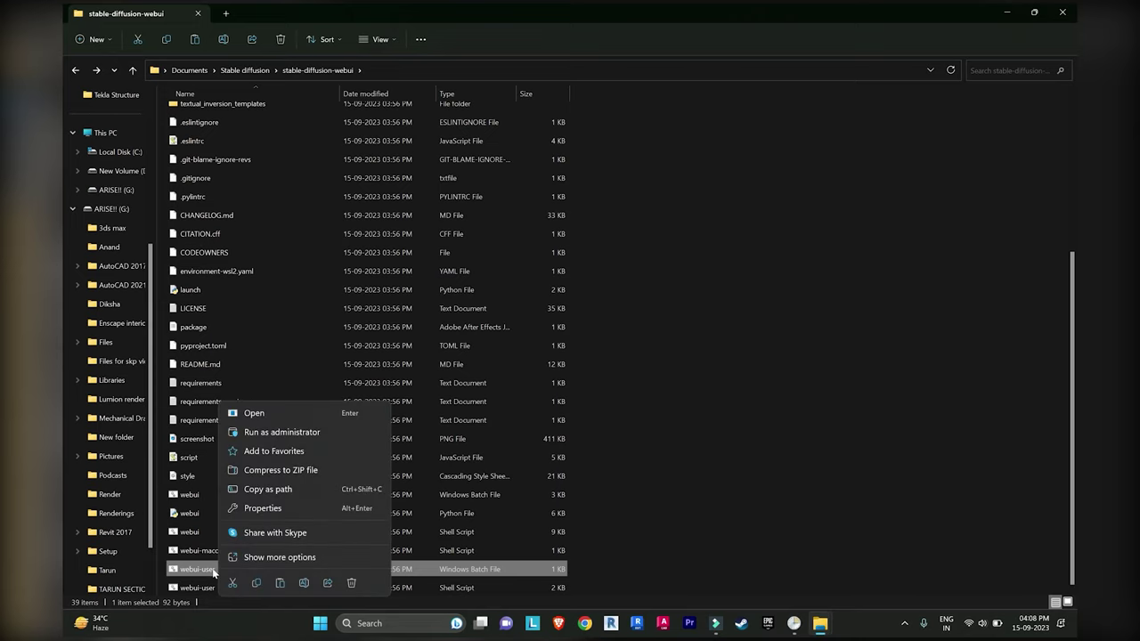
{"action": "left_click", "coordinate": [277, 432]}
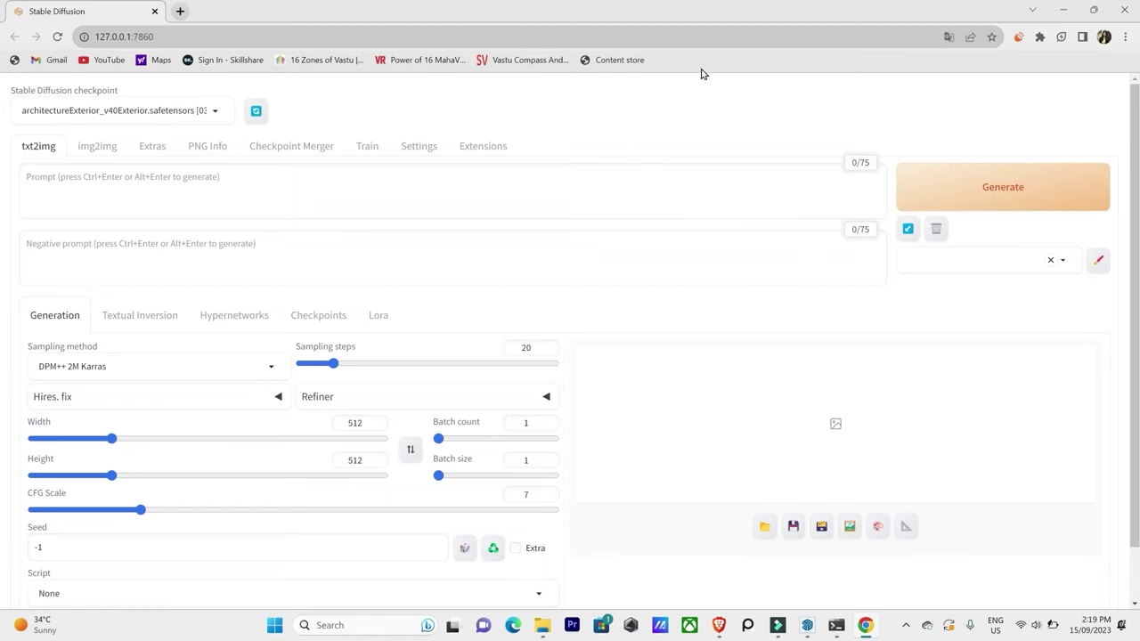
Generate a txt2img image from the prompt "forest" with the architectureExterior_v40Exterior checkpoint and review the result.
{"action": "left_click", "coordinate": [104, 188]}
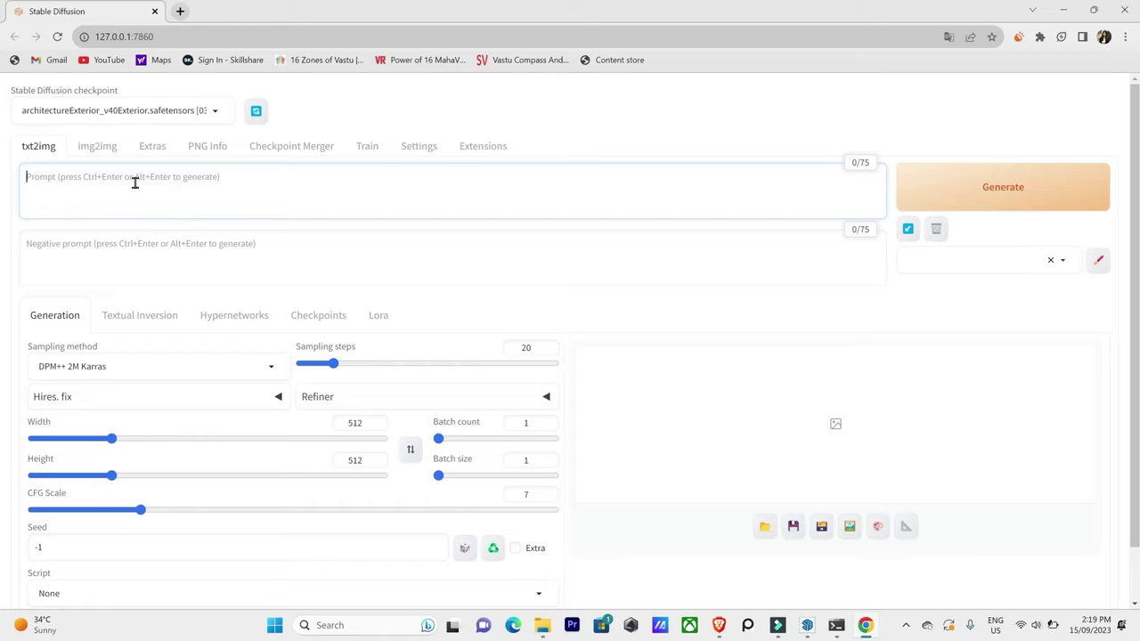
{"action": "left_click", "coordinate": [135, 252]}
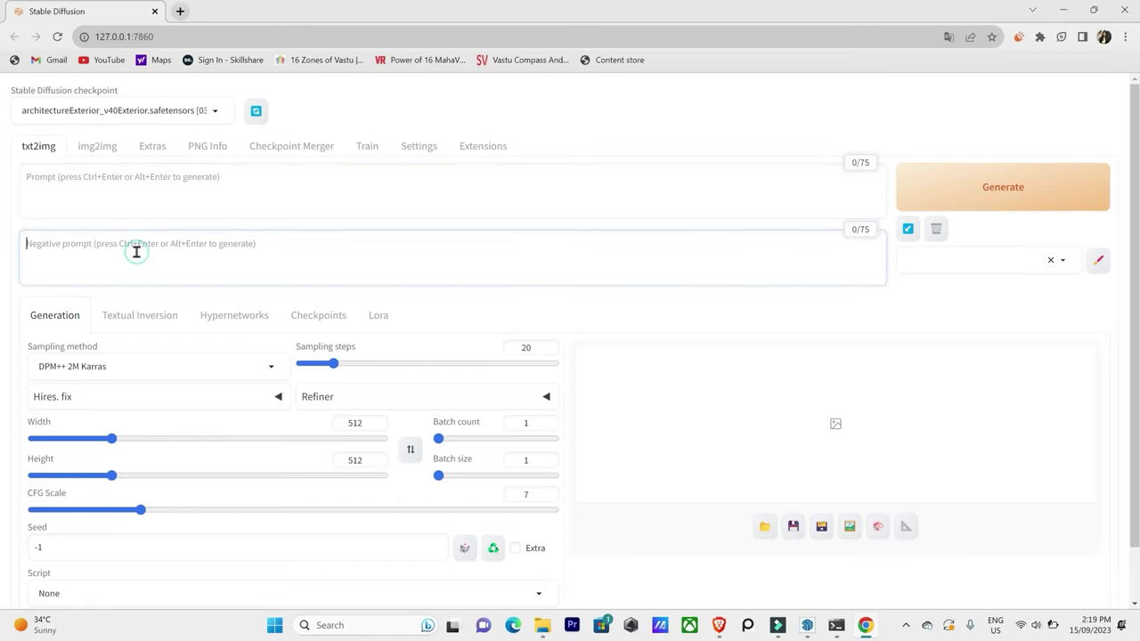
{"action": "left_click", "coordinate": [129, 201]}
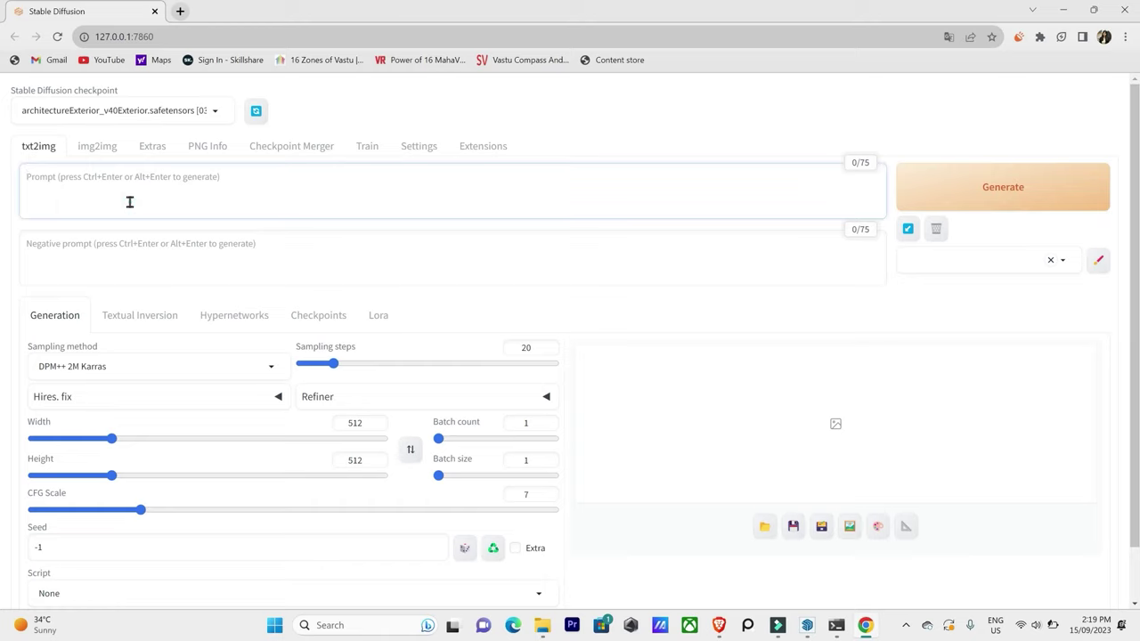
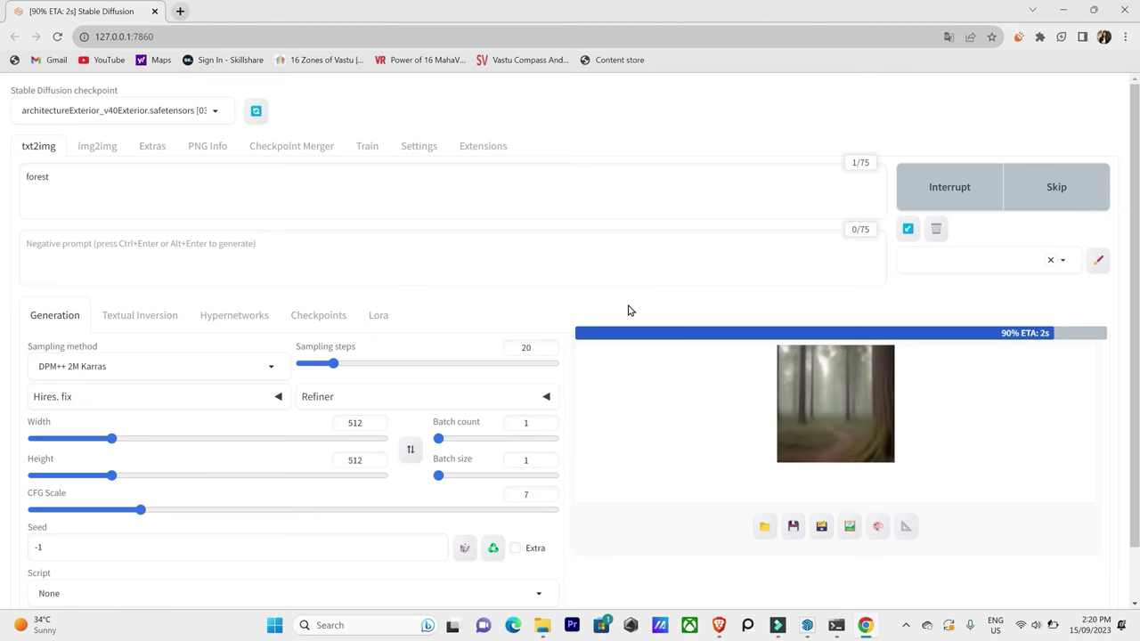
{"action": "scroll", "coordinate": [629, 310], "scroll_direction": "down", "scroll_amount": 3}
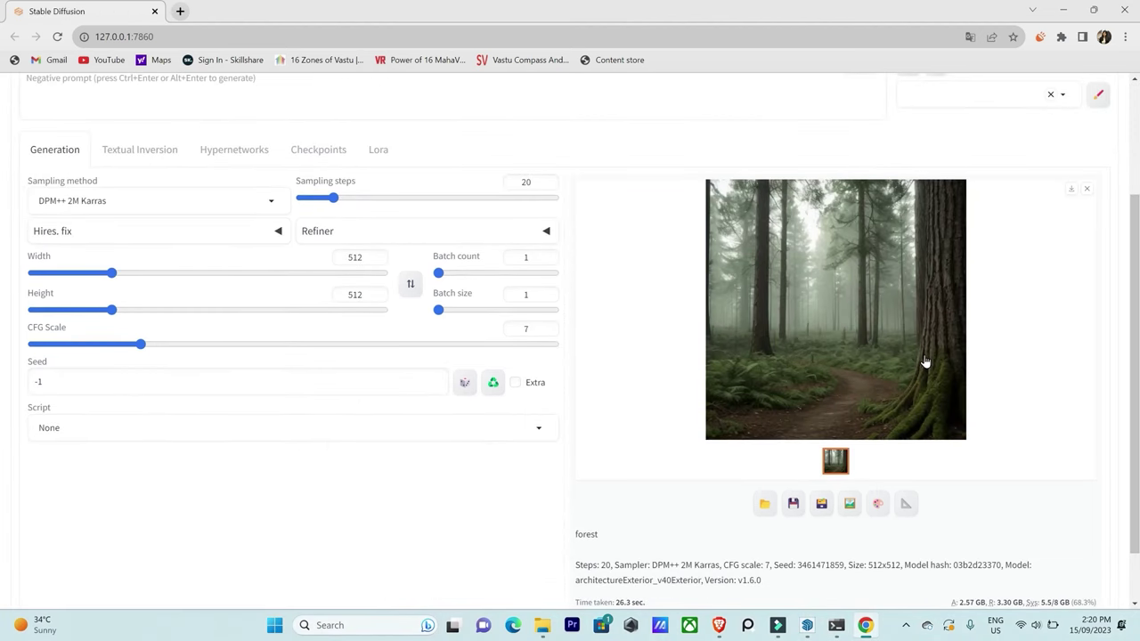
{"action": "scroll", "coordinate": [926, 361], "scroll_direction": "up", "scroll_amount": 1}
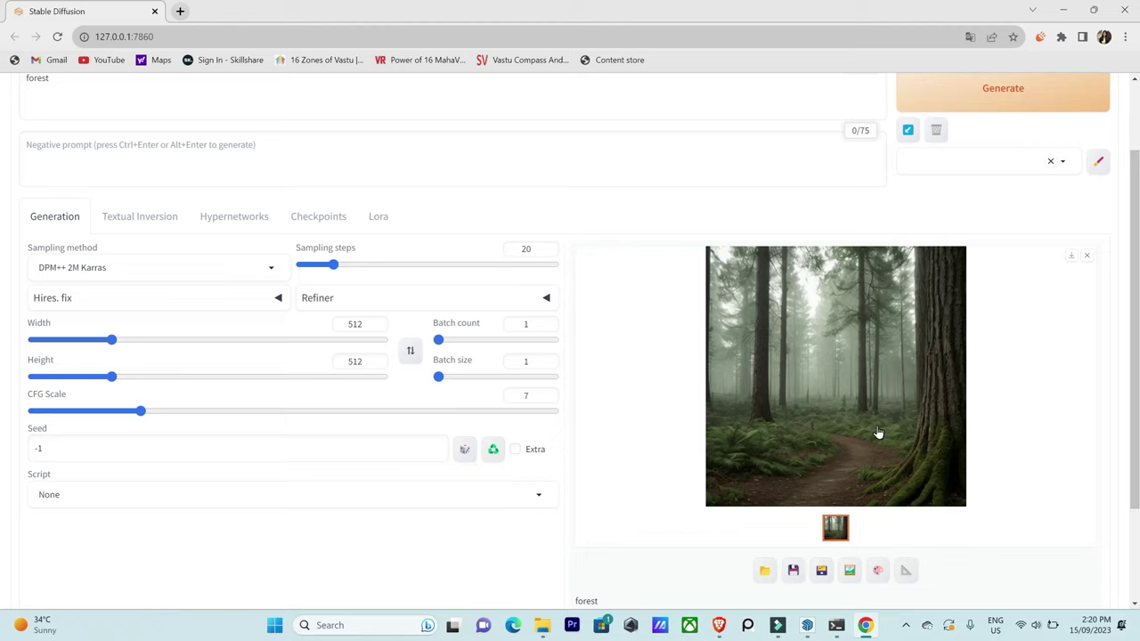
{"action": "scroll", "coordinate": [877, 432], "scroll_direction": "up", "scroll_amount": 2}
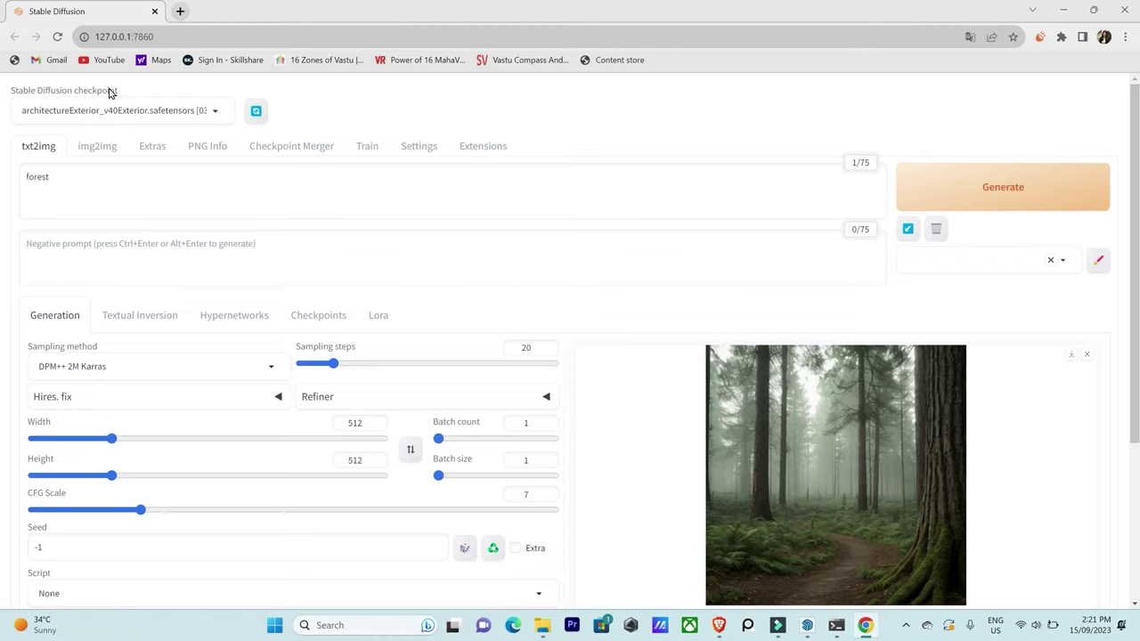
Switch the checkpoint to realisticVisionV51_v51VAE.safetensors and generate the forest image with it.
{"action": "left_click", "coordinate": [213, 116]}
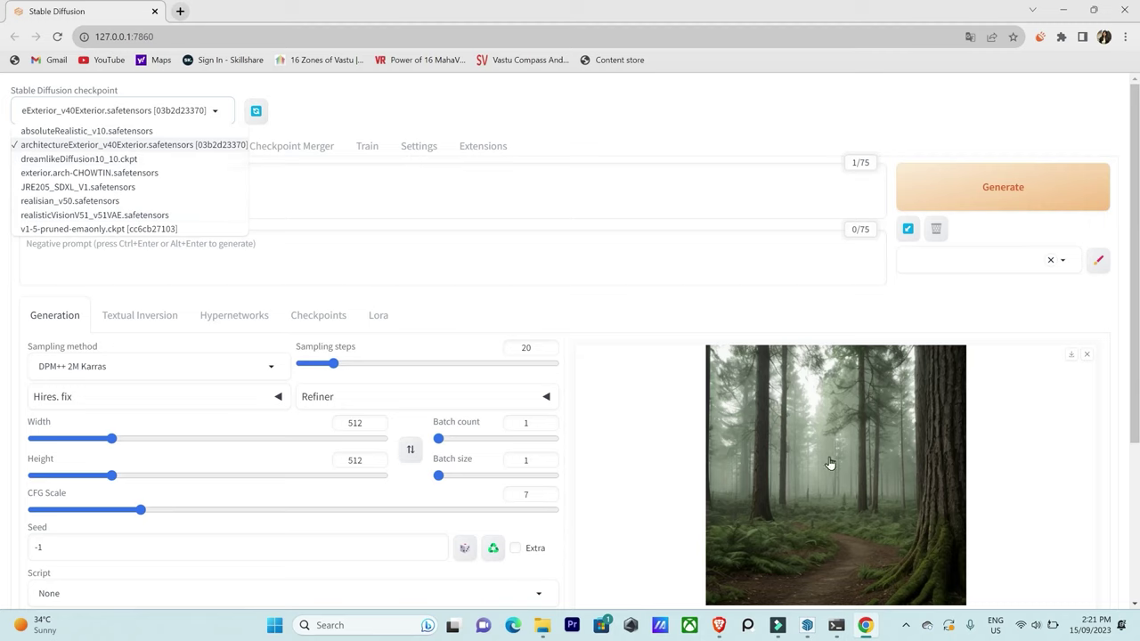
{"action": "left_click", "coordinate": [99, 214]}
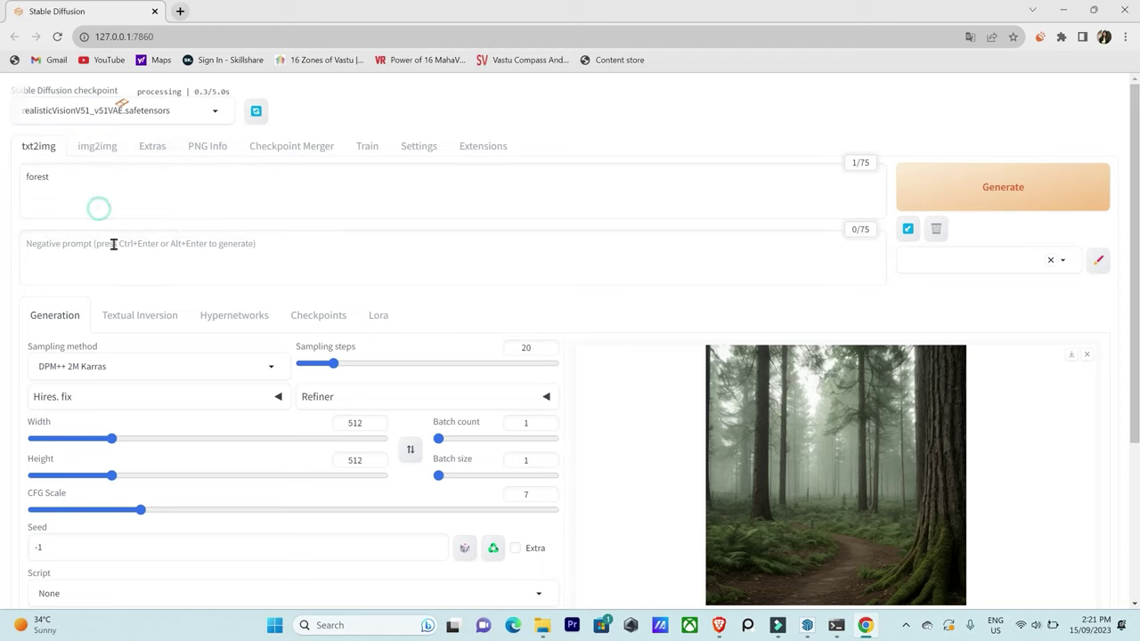
{"action": "left_click", "coordinate": [142, 187]}
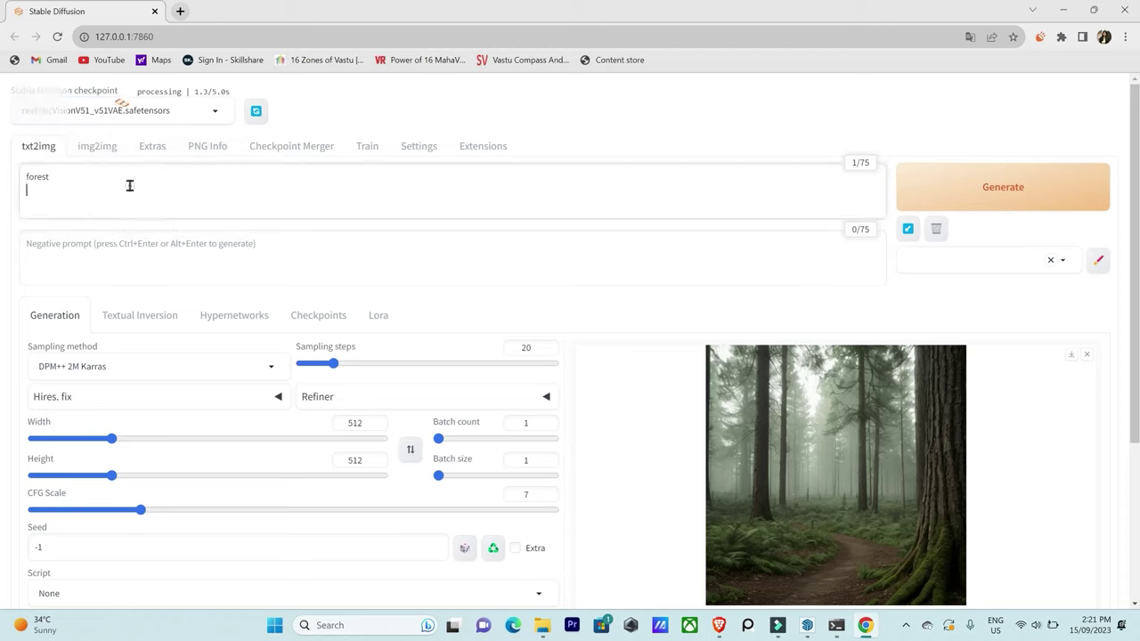
{"action": "left_click", "coordinate": [1025, 187]}
{"action": "scroll", "coordinate": [1039, 206], "scroll_direction": "down", "scroll_amount": 1}
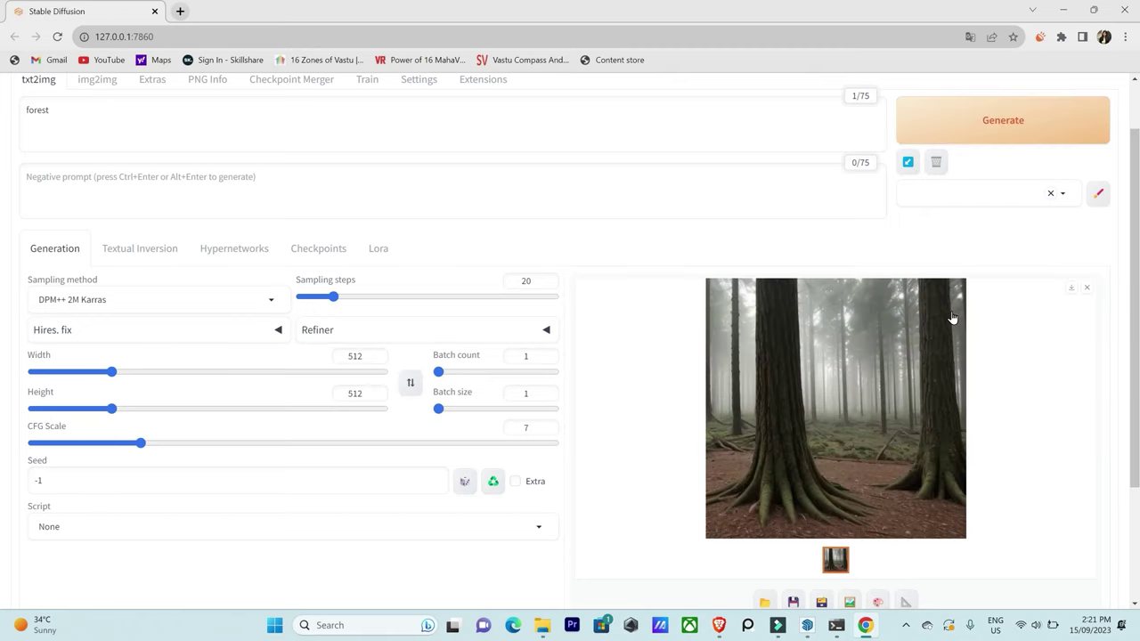
{"action": "scroll", "coordinate": [223, 239], "scroll_direction": "up", "scroll_amount": 1}
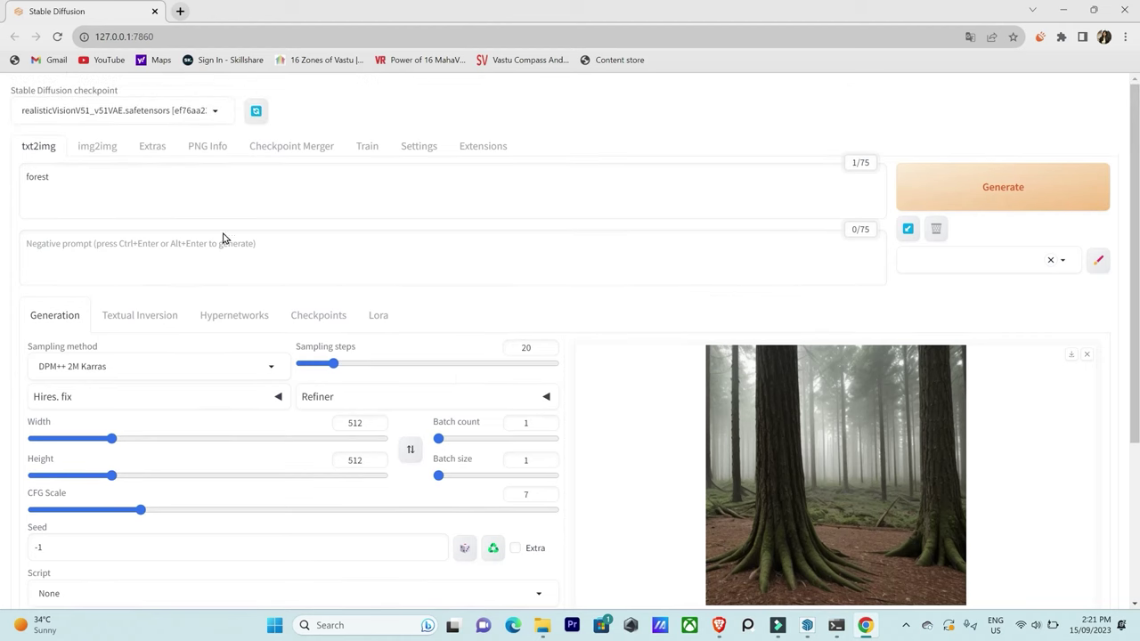
Switch the checkpoint to dreamlikeDiffusion10_10.ckpt and generate the forest image twice.
{"action": "left_click", "coordinate": [214, 114]}
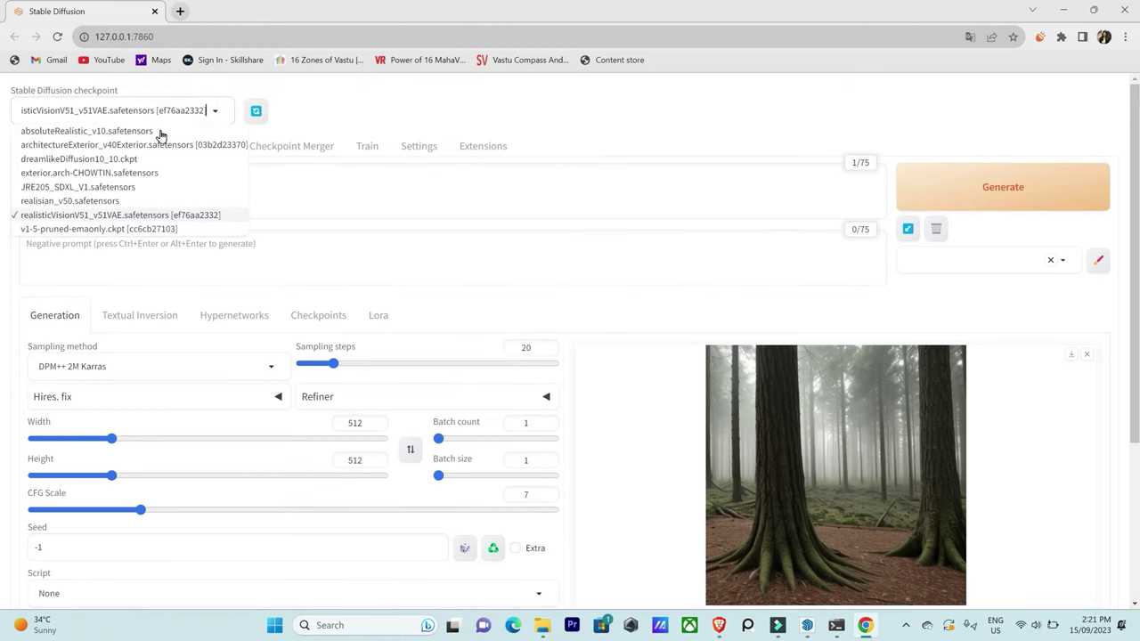
{"action": "left_click", "coordinate": [95, 159]}
{"action": "left_click", "coordinate": [1024, 175]}
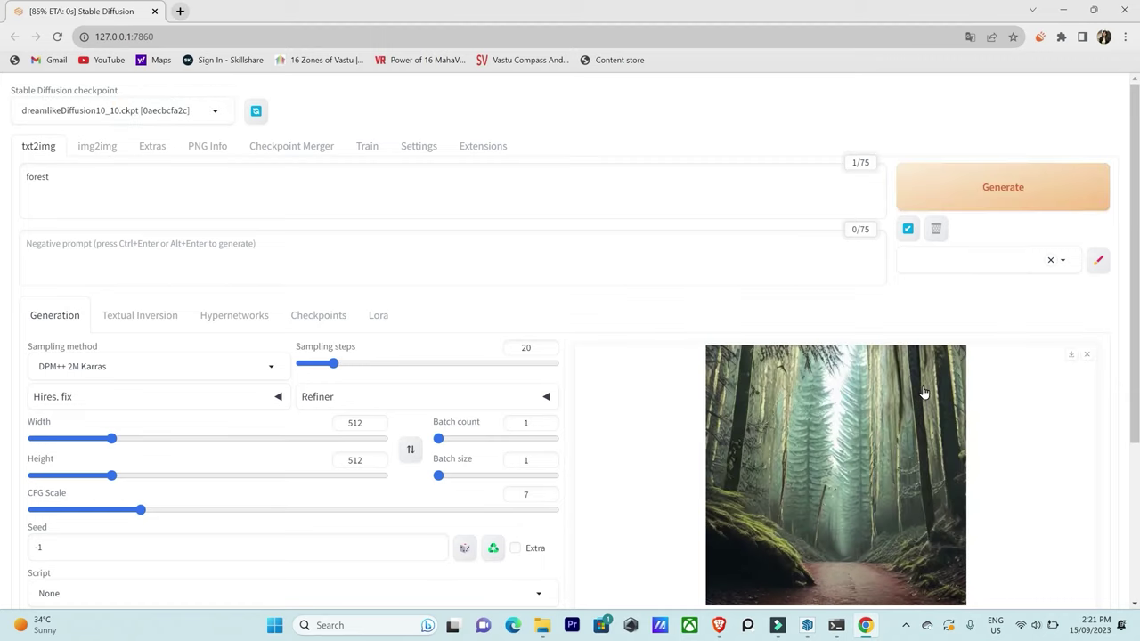
{"action": "scroll", "coordinate": [918, 389], "scroll_direction": "down", "scroll_amount": 1}
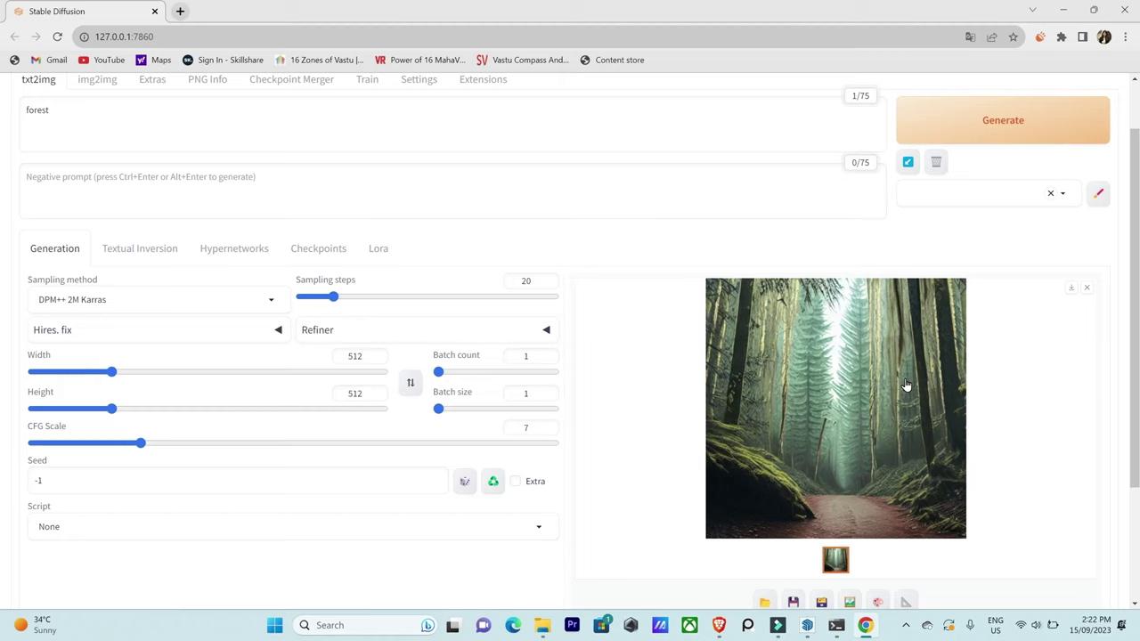
{"action": "scroll", "coordinate": [886, 293], "scroll_direction": "up", "scroll_amount": 1}
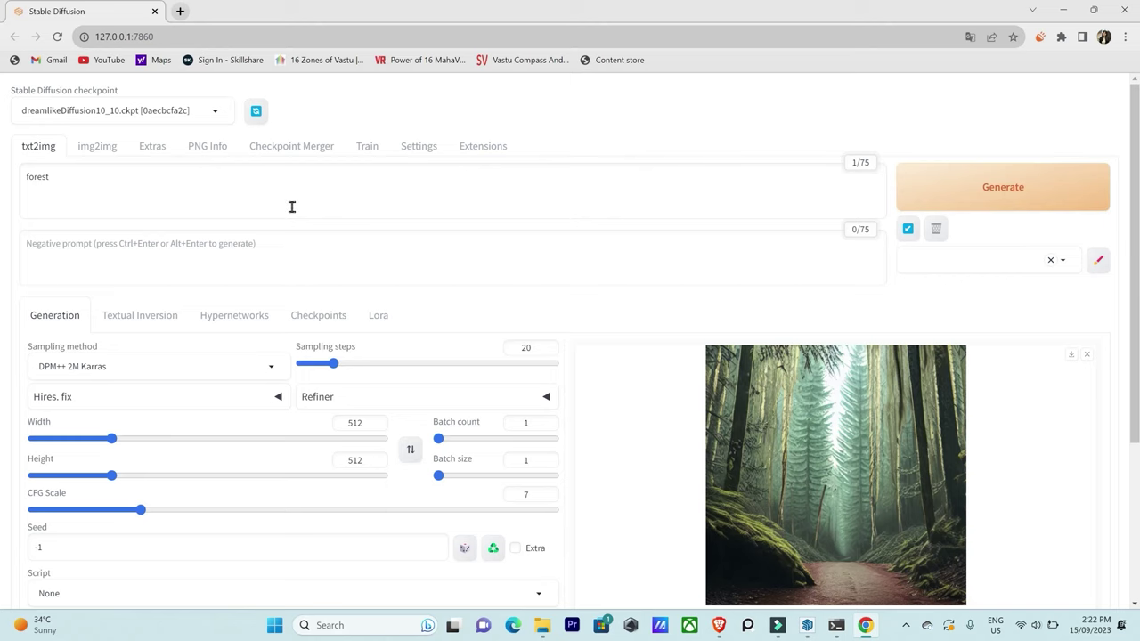
{"action": "scroll", "coordinate": [923, 433], "scroll_direction": "down", "scroll_amount": 1}
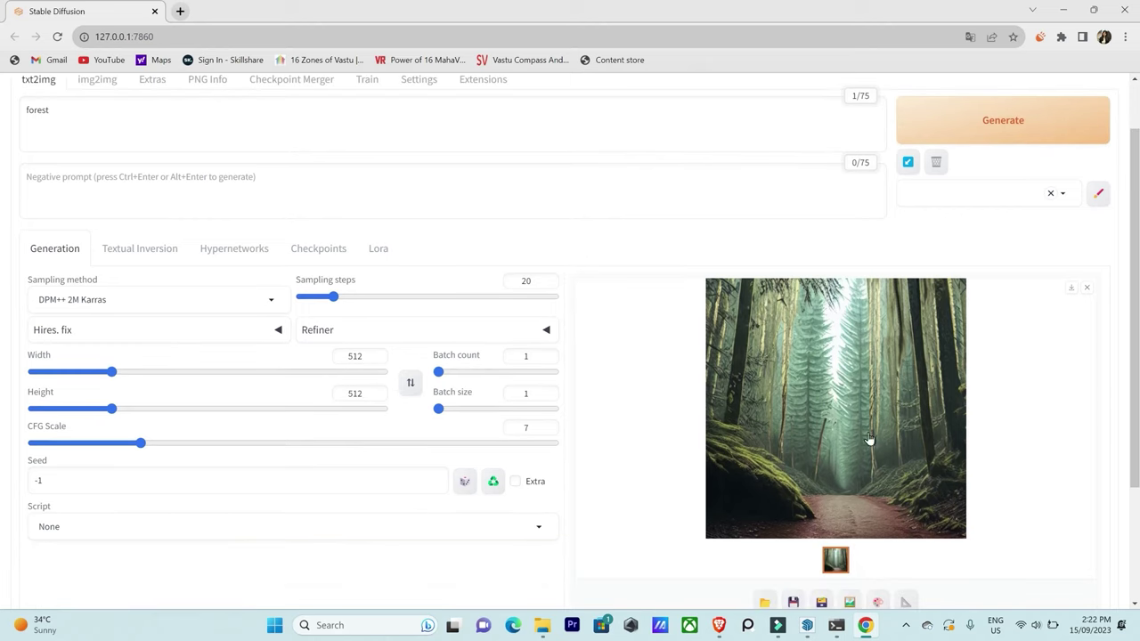
{"action": "left_click", "coordinate": [977, 124]}
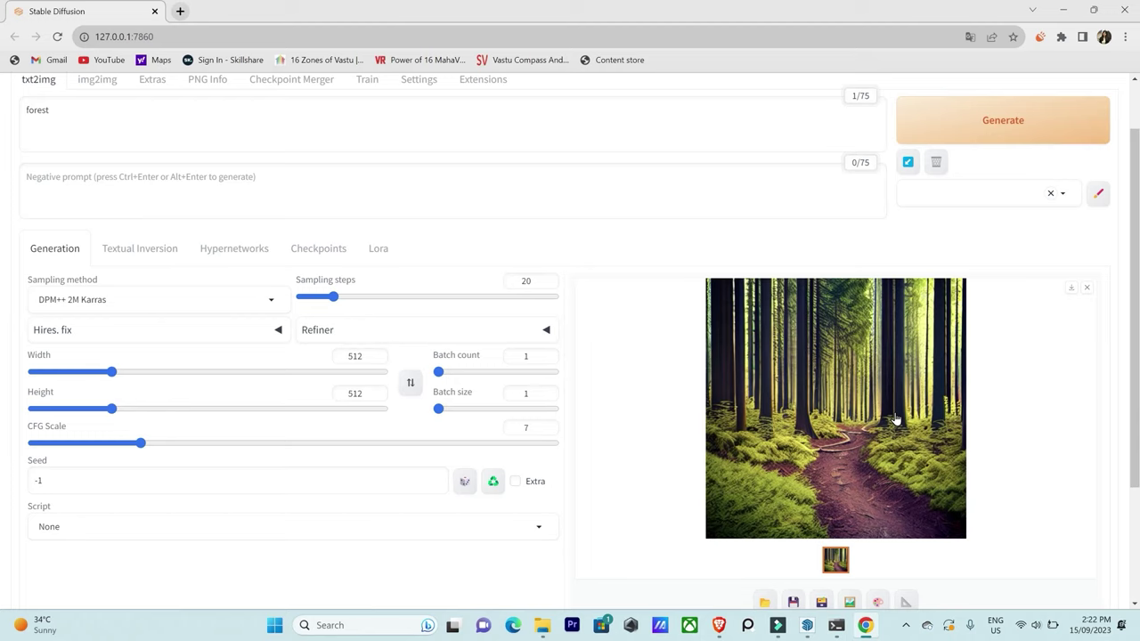
{"action": "scroll", "coordinate": [896, 419], "scroll_direction": "up", "scroll_amount": 1}
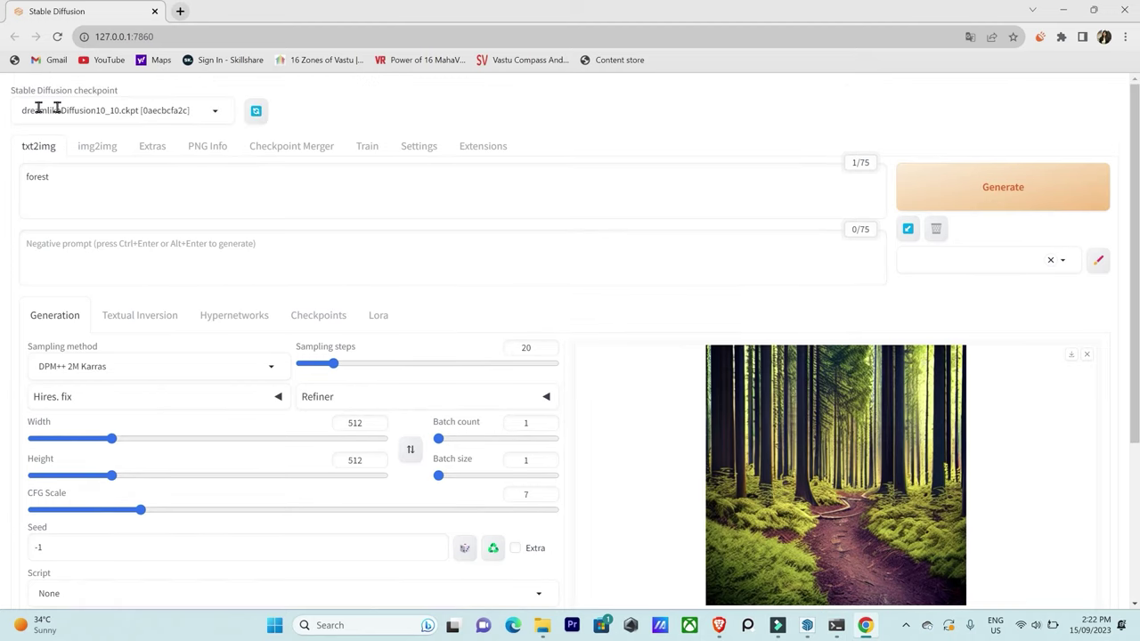
{"action": "left_click", "coordinate": [211, 116]}
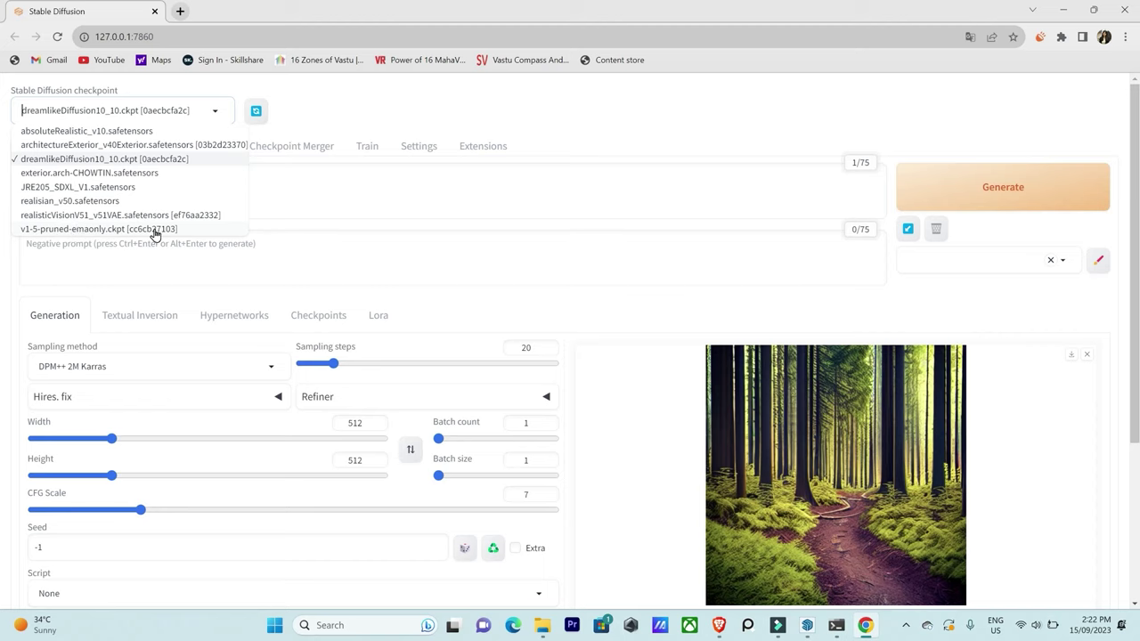
{"action": "left_click", "coordinate": [354, 111]}
Search the web for "civitai" in a new browser tab and open the civitai.com site.
{"action": "left_click", "coordinate": [180, 10]}
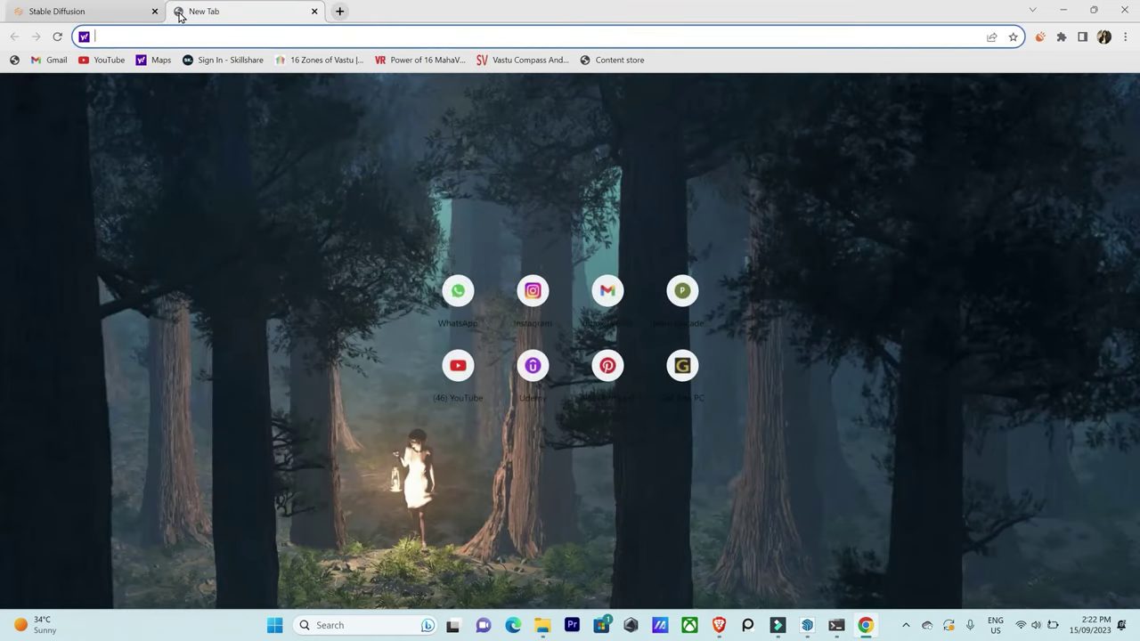
{"action": "type", "text": "cicvit"}
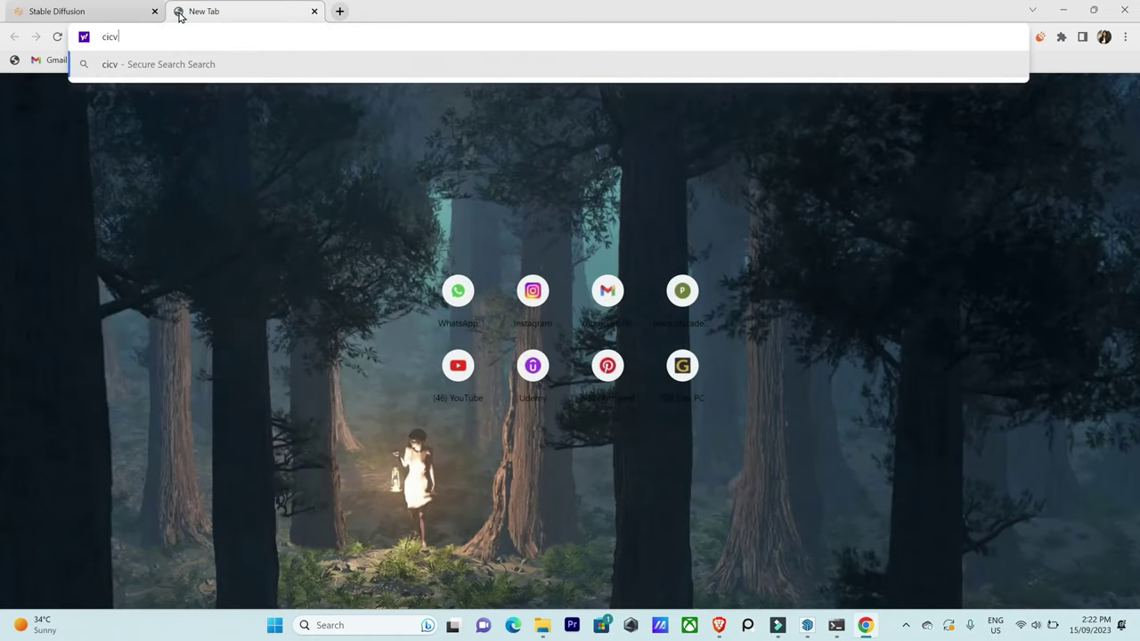
{"action": "key", "text": "BackSpace"}
{"action": "key", "text": "BackSpace"}
{"action": "key", "text": "BackSpace"}
{"action": "key", "text": "BackSpace"}
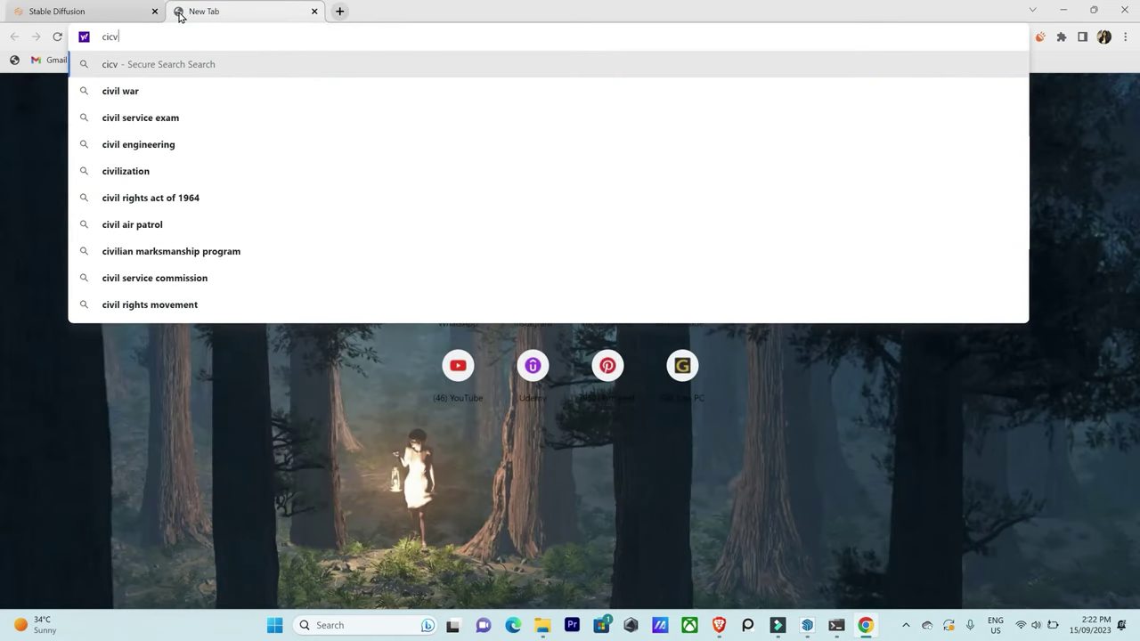
{"action": "type", "text": "vitai"}
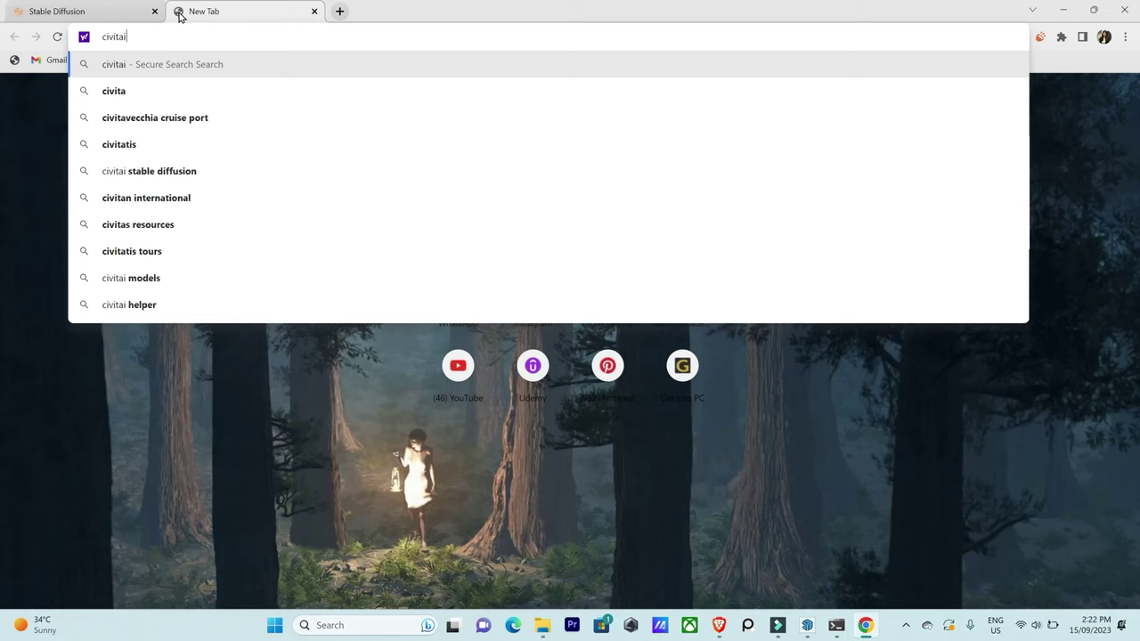
{"action": "key", "text": "Return"}
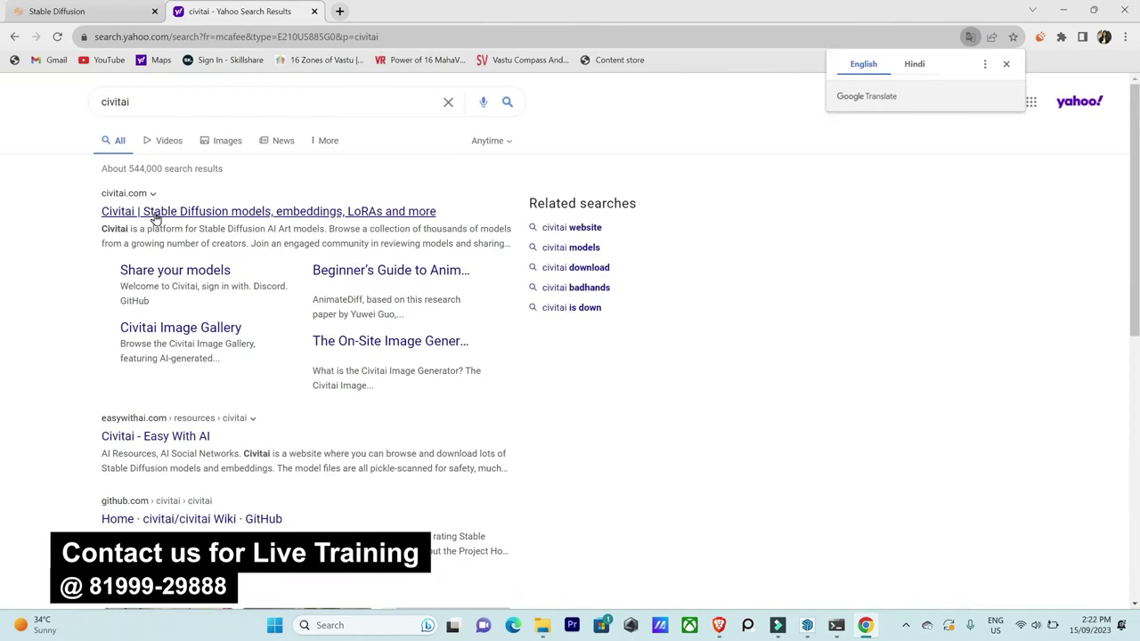
{"action": "left_click", "coordinate": [152, 214]}
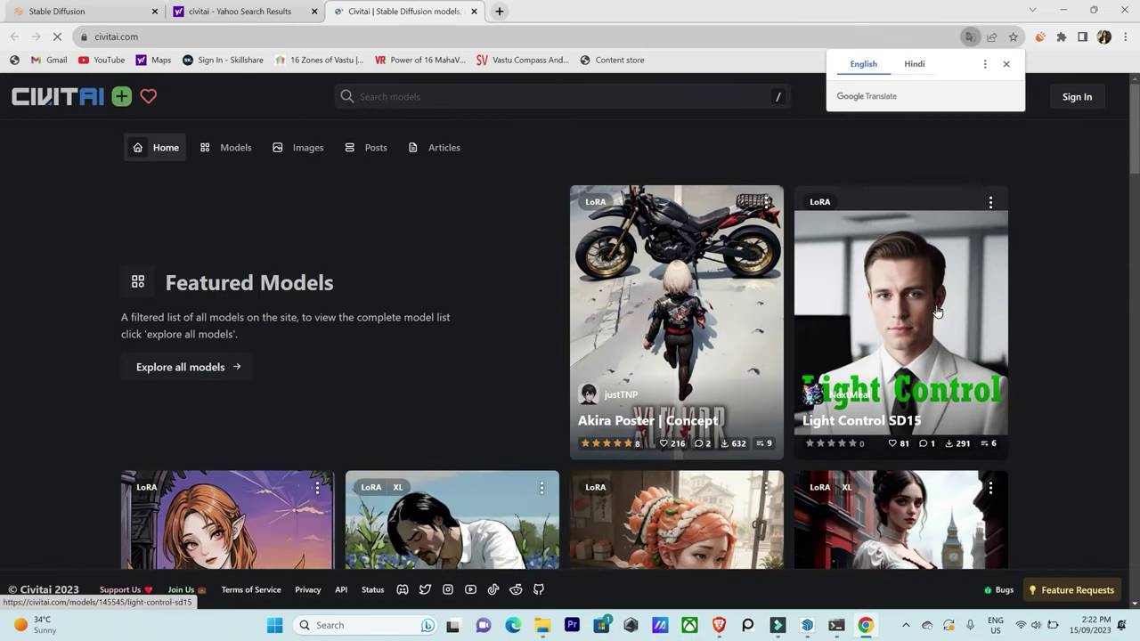
Open the sunlit mossy forest tree picture among Civitai's Featured Images and copy its full positive prompt.
{"action": "scroll", "coordinate": [891, 338], "scroll_direction": "down", "scroll_amount": 3}
{"action": "scroll", "coordinate": [999, 368], "scroll_direction": "up", "scroll_amount": 3}
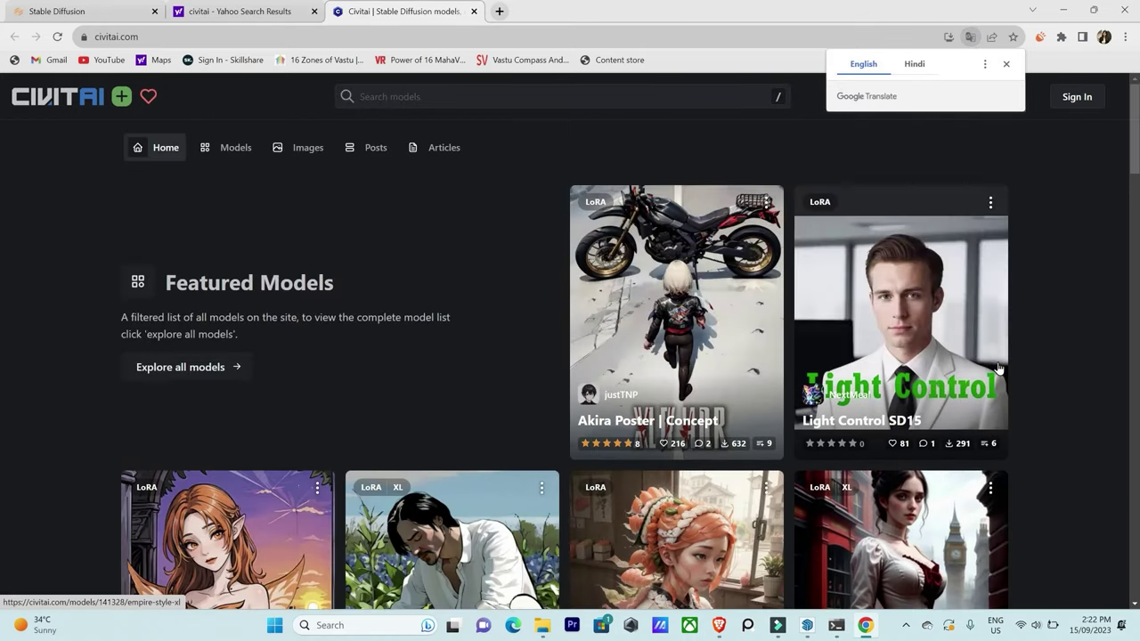
{"action": "left_click", "coordinate": [468, 97]}
{"action": "scroll", "coordinate": [1033, 343], "scroll_direction": "down", "scroll_amount": 7}
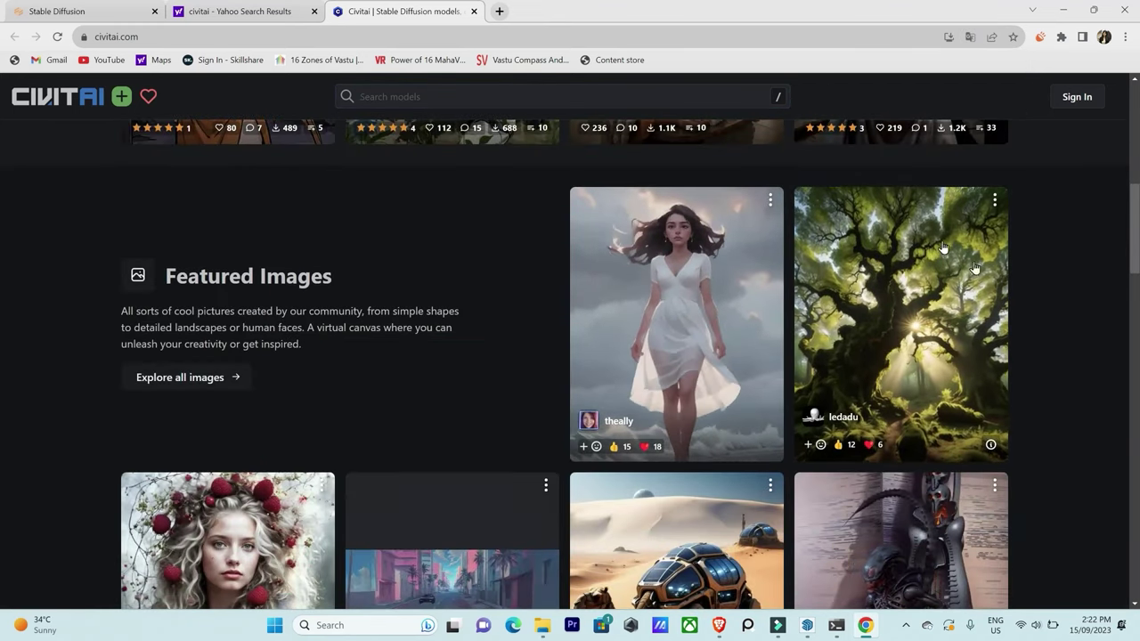
{"action": "scroll", "coordinate": [1046, 315], "scroll_direction": "down", "scroll_amount": 3}
{"action": "scroll", "coordinate": [1047, 315], "scroll_direction": "up", "scroll_amount": 3}
{"action": "left_click", "coordinate": [832, 339]}
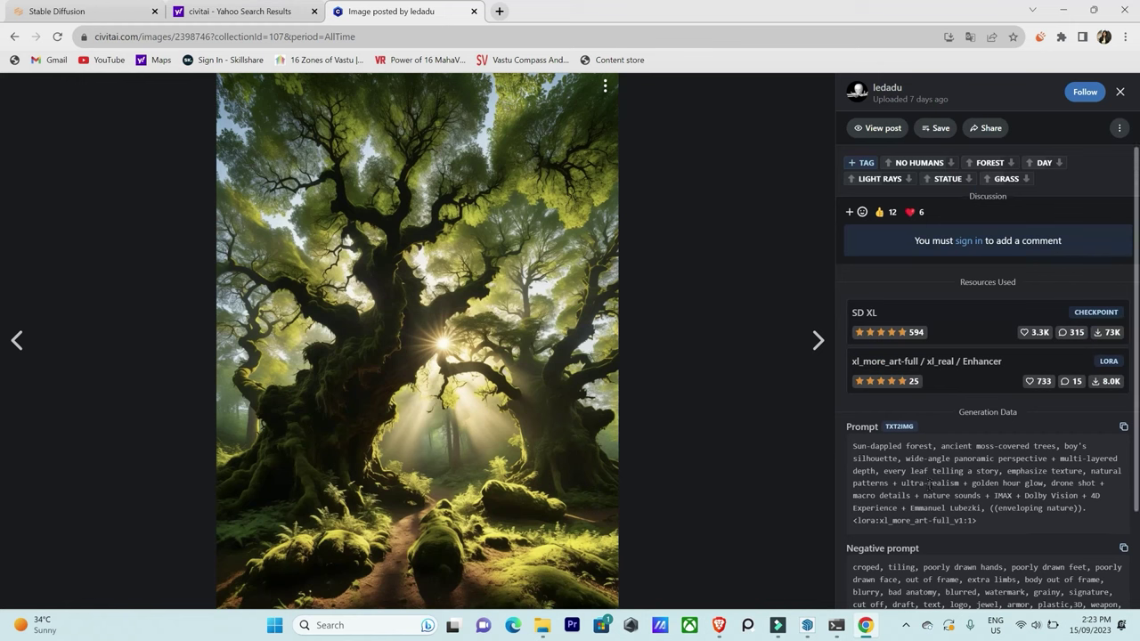
{"action": "left_click_drag", "start_coordinate": [990, 523], "coordinate": [839, 446]}
{"action": "key", "text": "ctrl+c"}
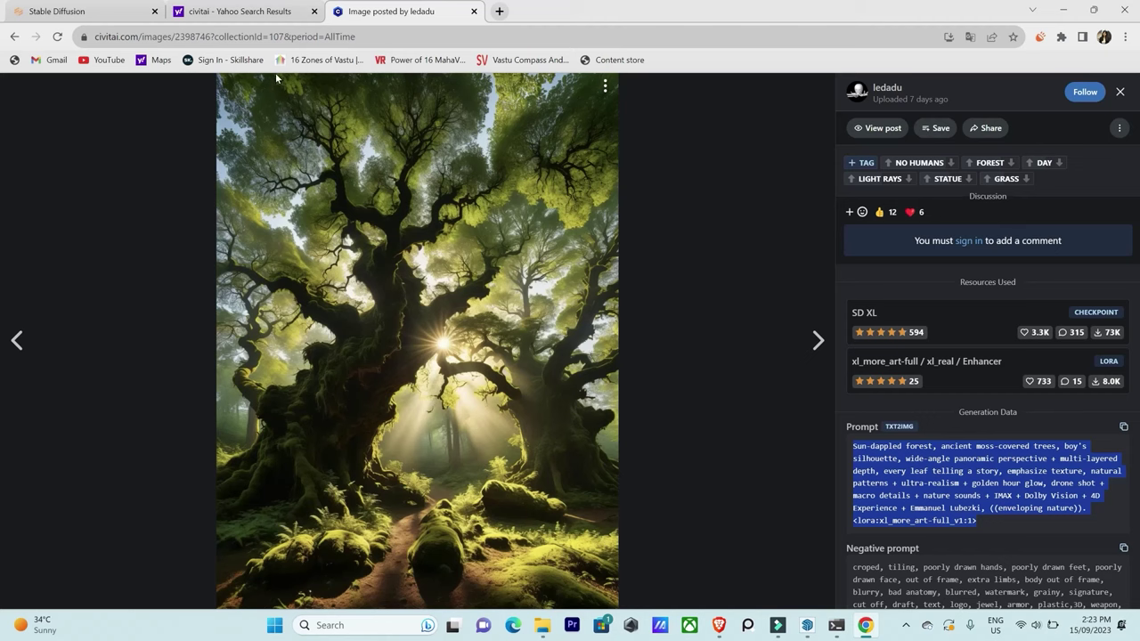
Replace the "forest" text in the Stable Diffusion prompt with the full positive prompt copied from Civitai.
{"action": "left_click", "coordinate": [89, 9]}
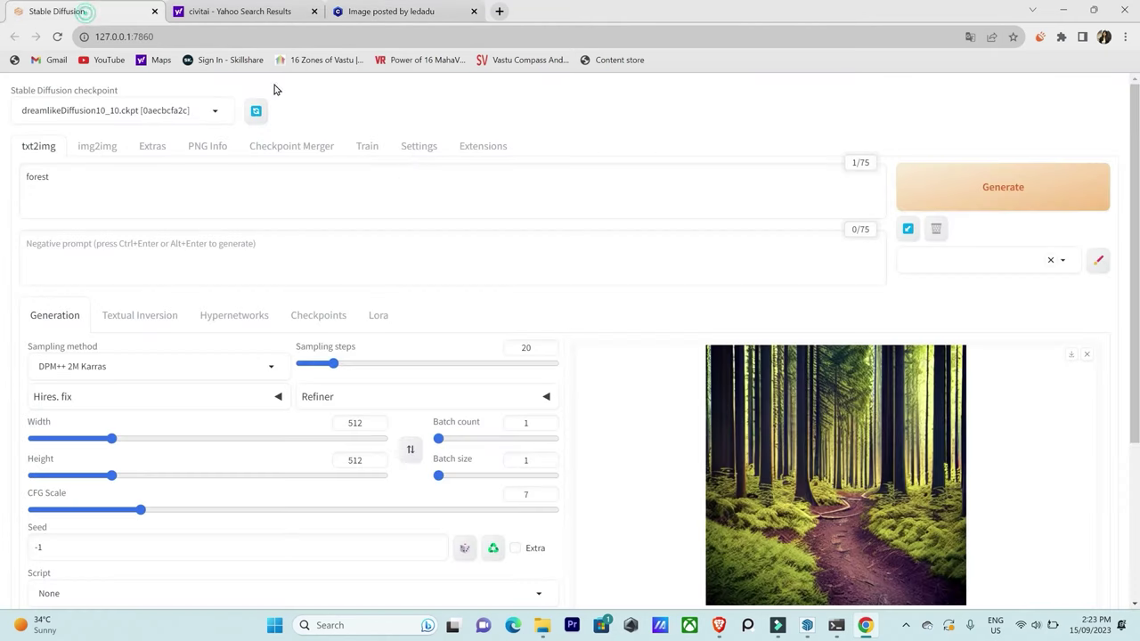
{"action": "left_click", "coordinate": [193, 186]}
{"action": "key", "text": "Return"}
{"action": "key", "text": "ctrl+v"}
{"action": "key", "text": "ctrl+a"}
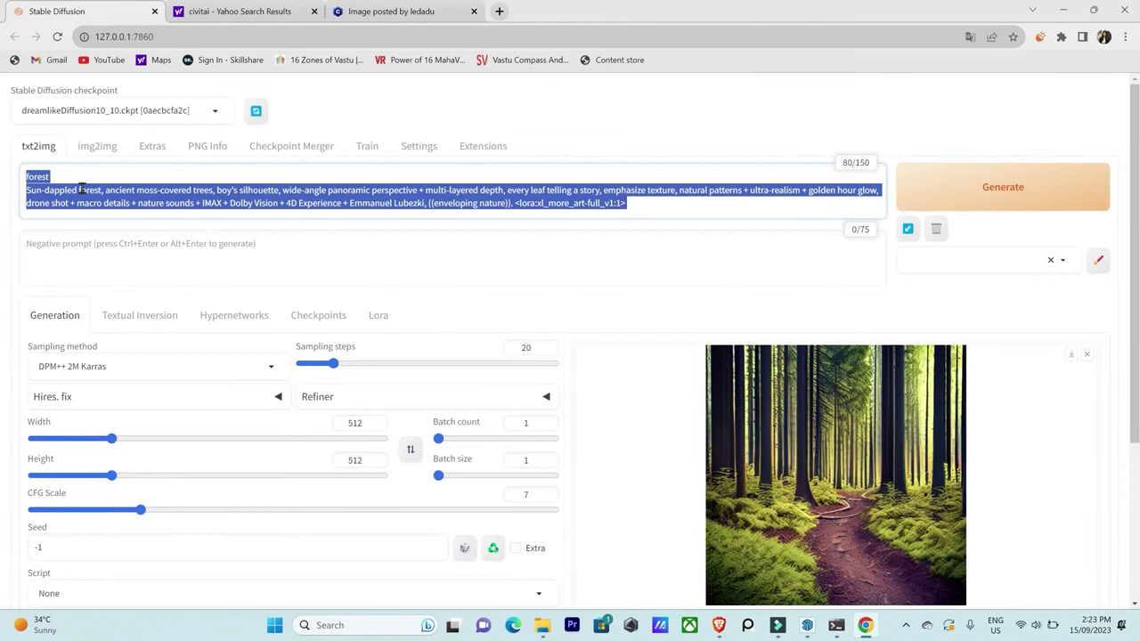
{"action": "key", "text": "ctrl+v"}
Copy the negative prompt of the mossy forest picture on Civitai and paste it into Stable Diffusion's negative prompt.
{"action": "left_click", "coordinate": [272, 10]}
{"action": "left_click", "coordinate": [392, 11]}
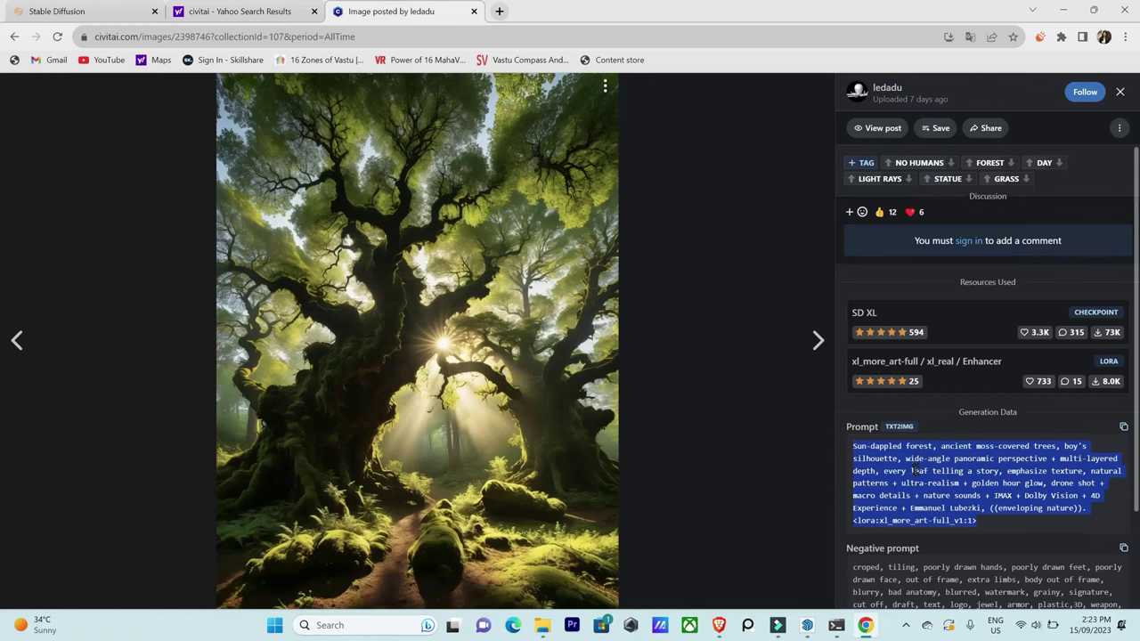
{"action": "scroll", "coordinate": [935, 468], "scroll_direction": "down", "scroll_amount": 2}
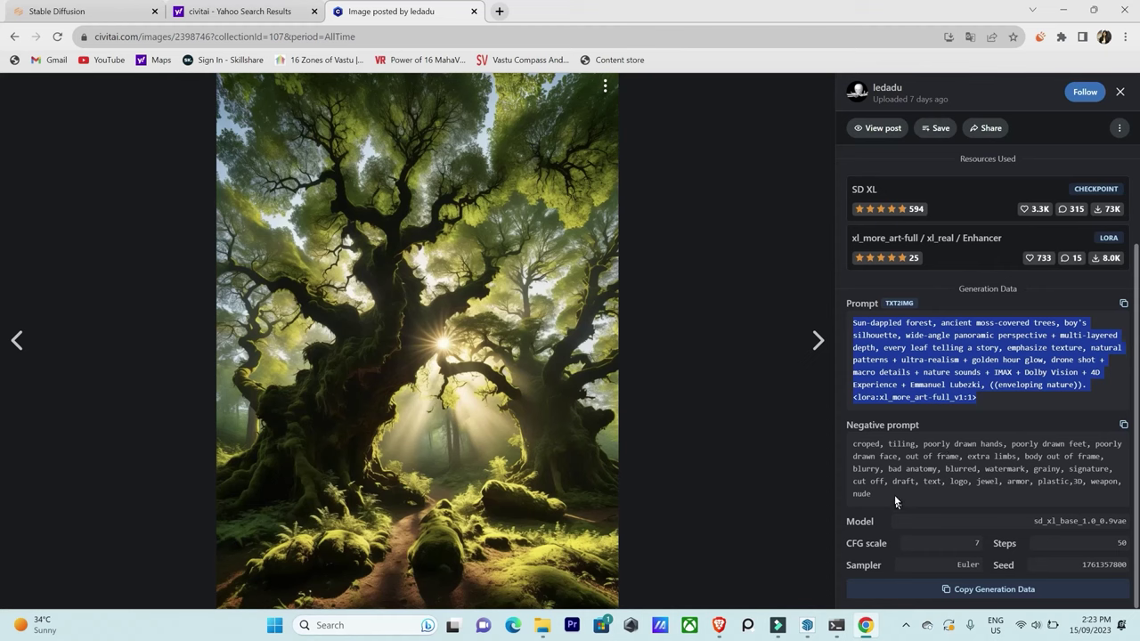
{"action": "left_click_drag", "start_coordinate": [874, 490], "coordinate": [840, 433]}
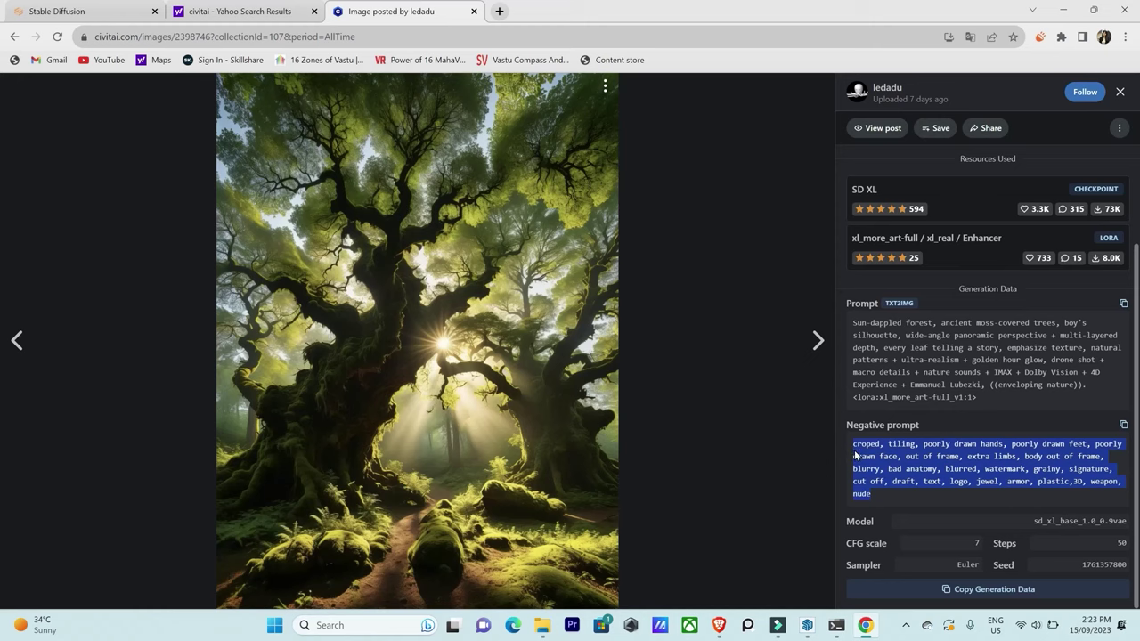
{"action": "key", "text": "ctrl+c"}
{"action": "left_click", "coordinate": [80, 10]}
{"action": "left_click", "coordinate": [237, 241]}
{"action": "key", "text": "ctrl+v"}
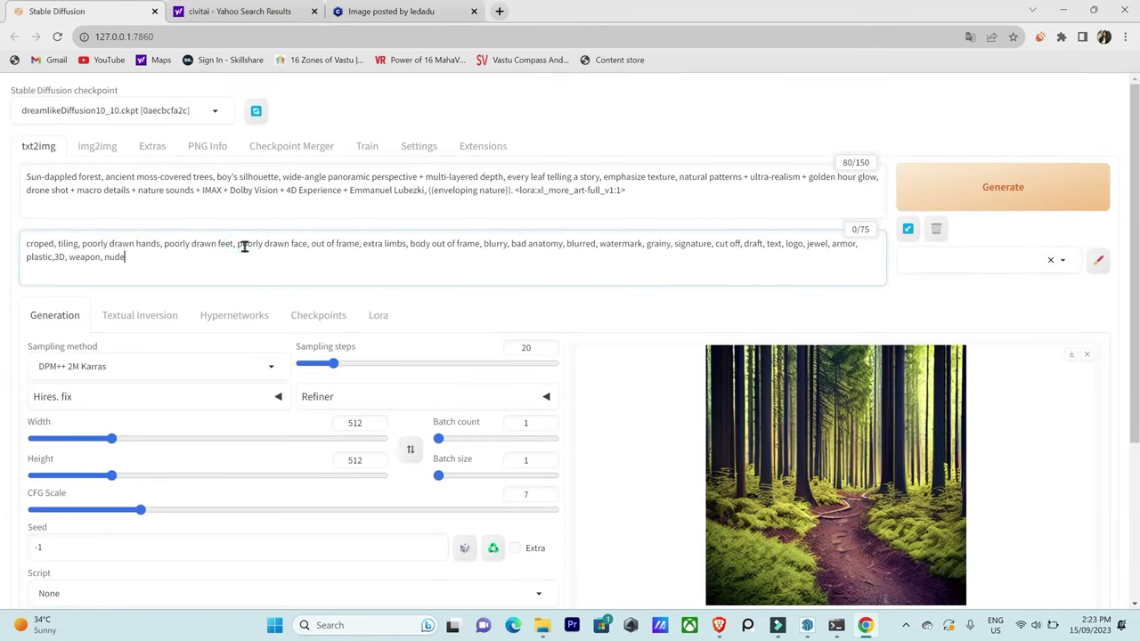
Generate an image from the pasted positive and negative prompts and save it as a PNG in Downloads.
{"action": "left_click", "coordinate": [935, 200]}
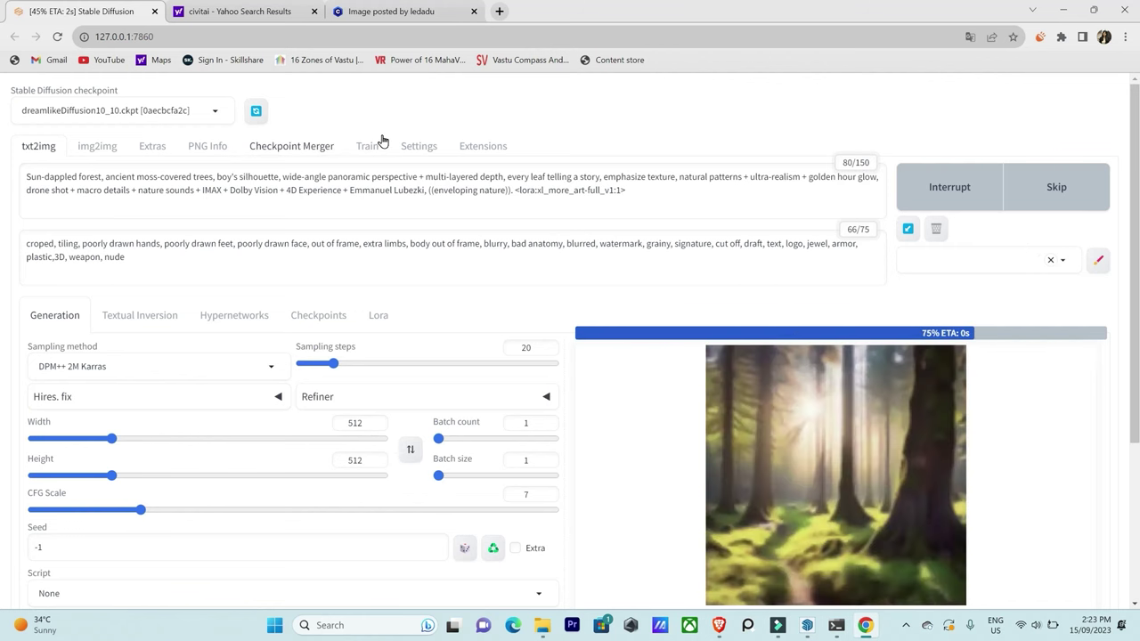
{"action": "scroll", "coordinate": [557, 359], "scroll_direction": "down", "scroll_amount": 1}
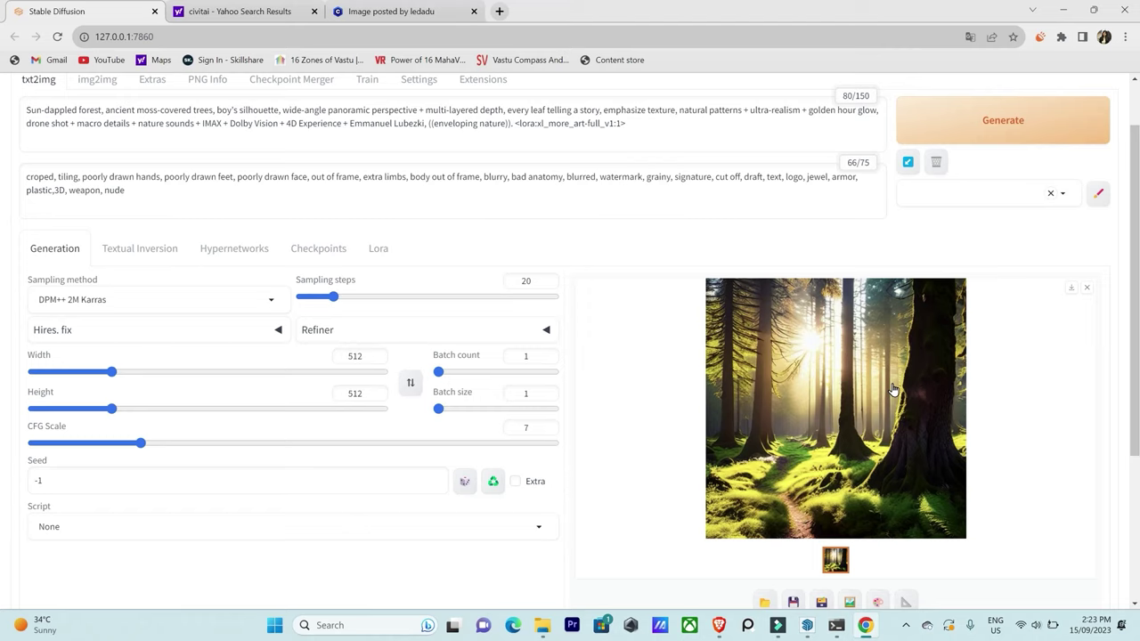
{"action": "right_click", "coordinate": [828, 343]}
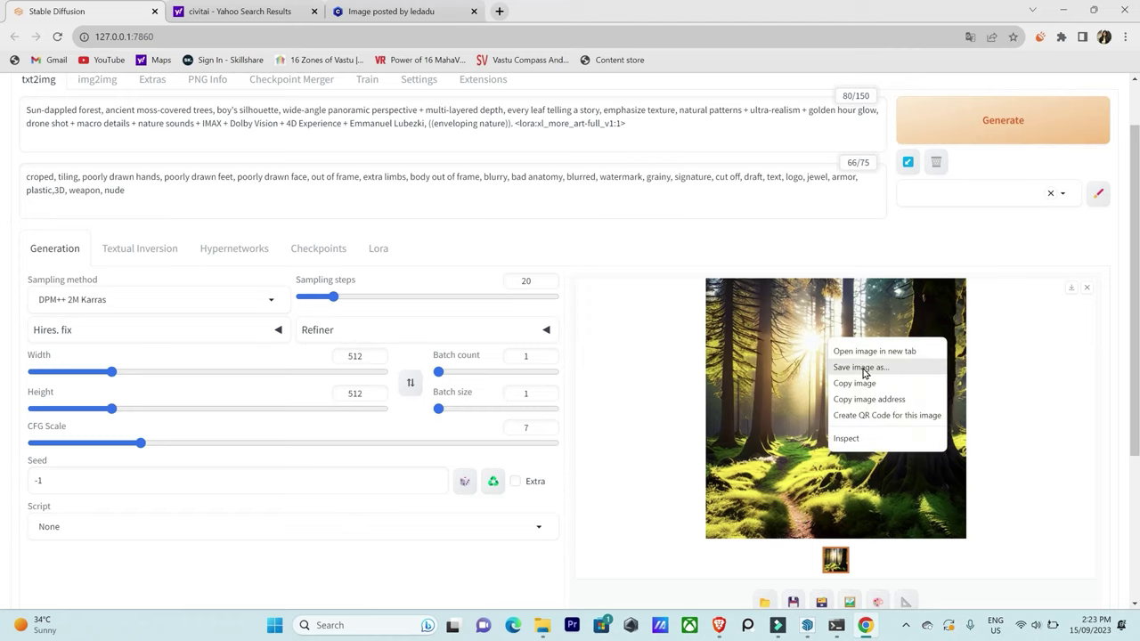
{"action": "left_click", "coordinate": [862, 368]}
{"action": "left_click", "coordinate": [910, 451]}
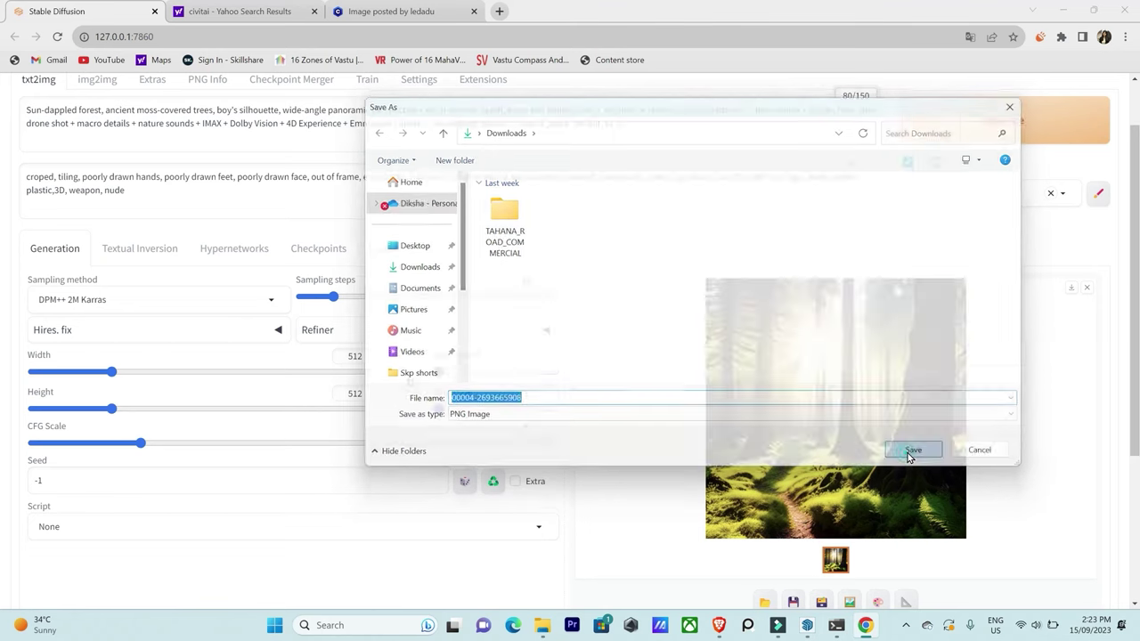
{"action": "scroll", "coordinate": [908, 456], "scroll_direction": "down", "scroll_amount": 2}
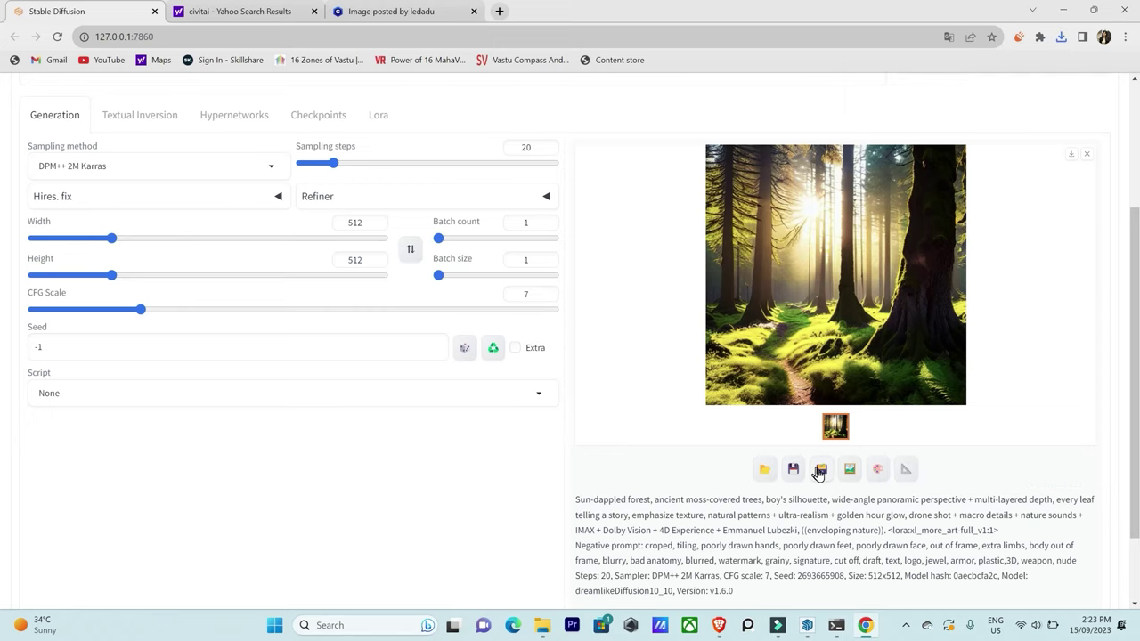
Generate a second image with the dreamlikeDiffusion10_10.ckpt checkpoint and save it as a PNG in Downloads.
{"action": "scroll", "coordinate": [819, 474], "scroll_direction": "up", "scroll_amount": 3}
{"action": "left_click", "coordinate": [1004, 204]}
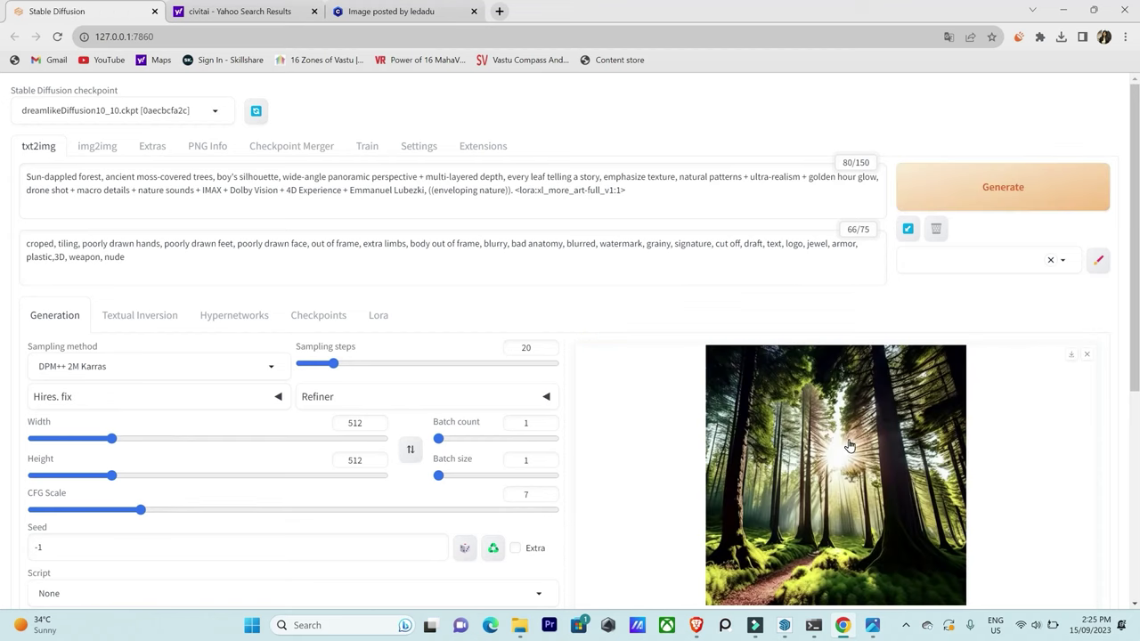
{"action": "right_click", "coordinate": [830, 455]}
{"action": "left_click", "coordinate": [878, 477]}
{"action": "left_click", "coordinate": [914, 450]}
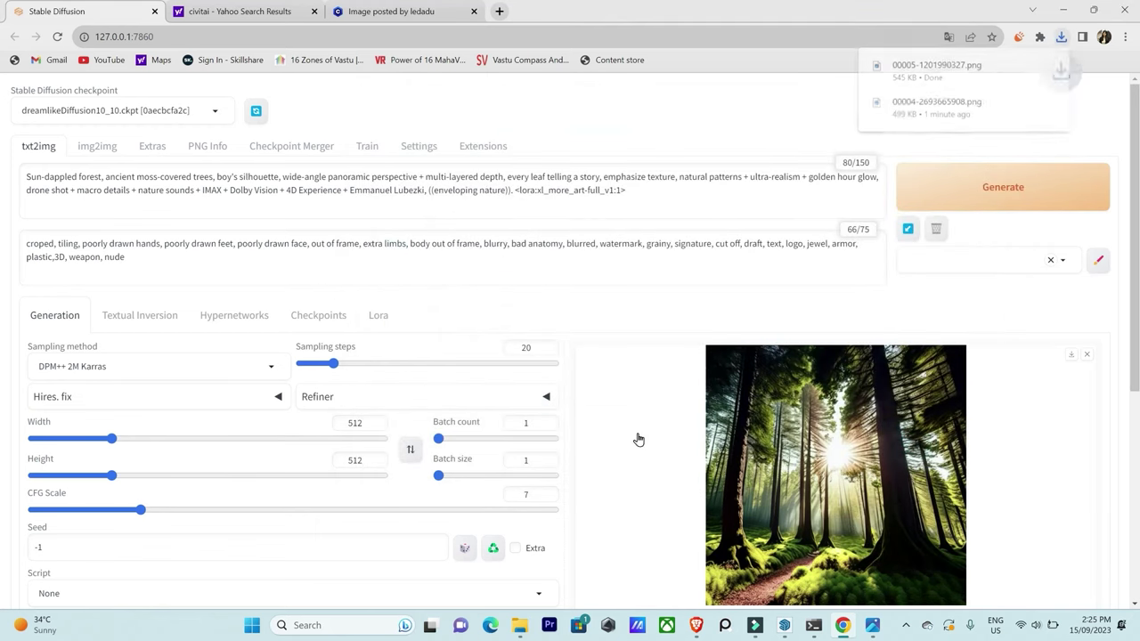
Switch the checkpoint to absoluteRealistic_v10.safetensors, generate the forest image and save it as a PNG in Downloads.
{"action": "left_click", "coordinate": [214, 111]}
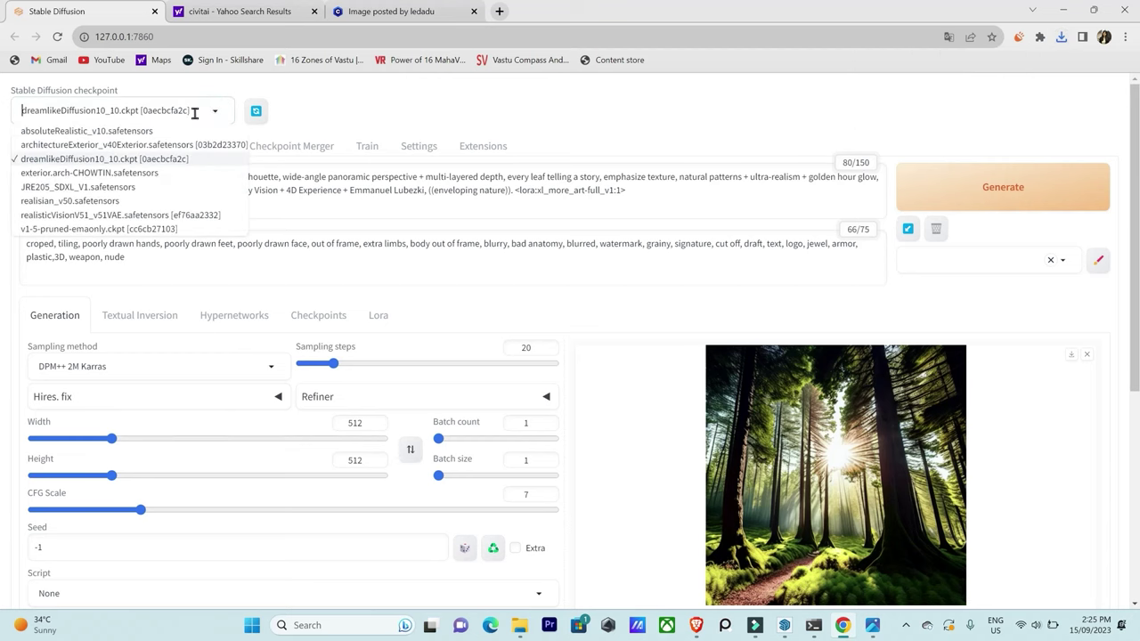
{"action": "left_click", "coordinate": [53, 132]}
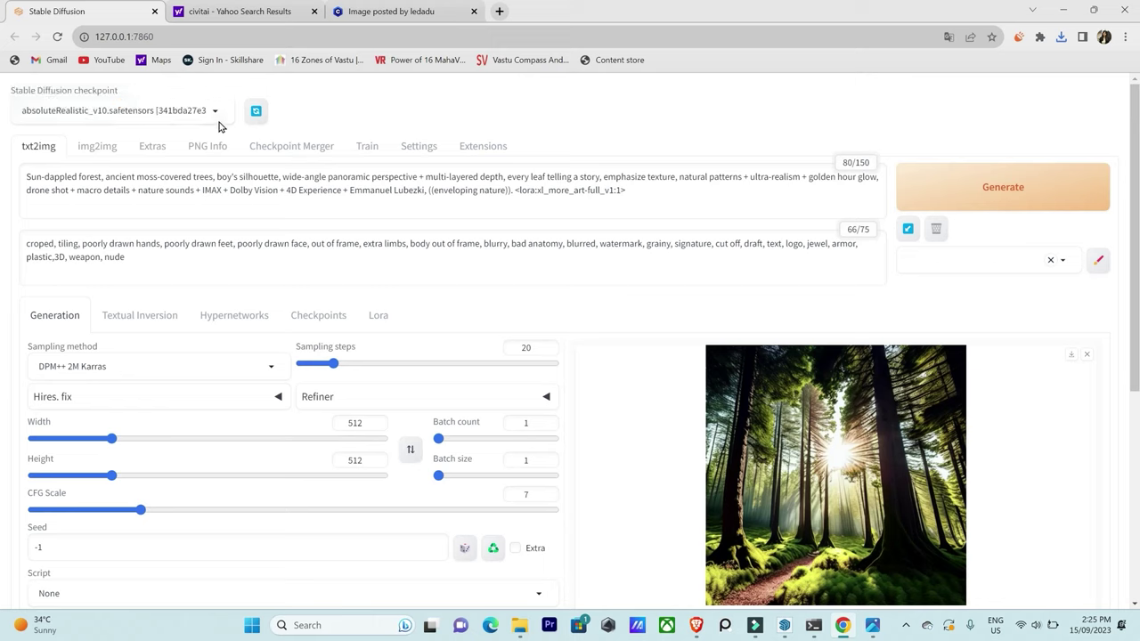
{"action": "left_click", "coordinate": [999, 195]}
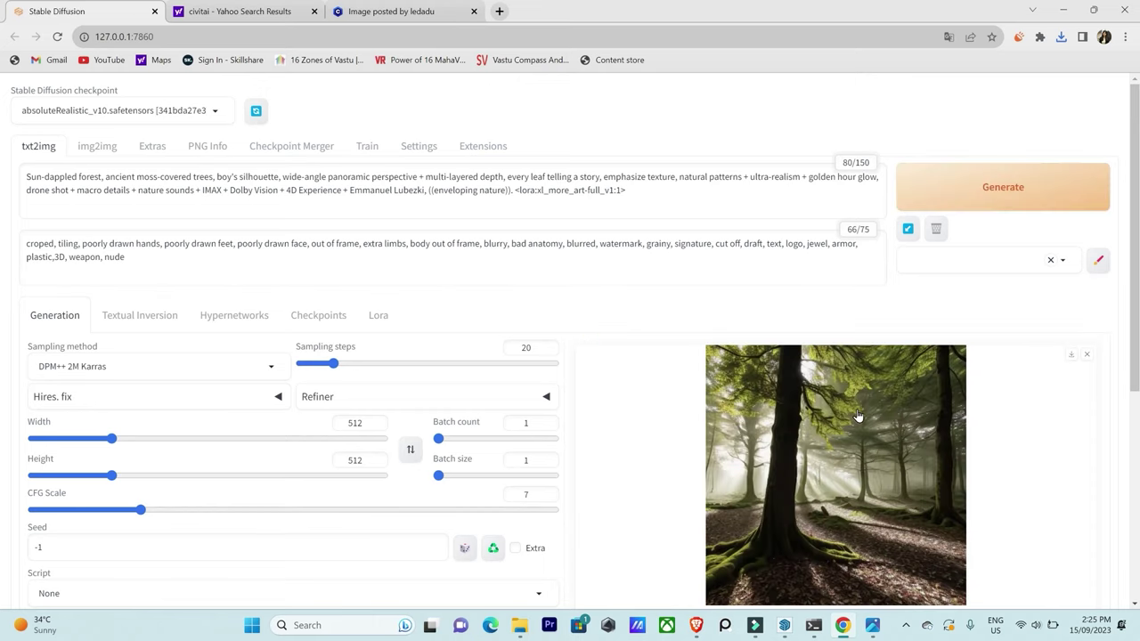
{"action": "right_click", "coordinate": [857, 415]}
{"action": "left_click", "coordinate": [895, 439]}
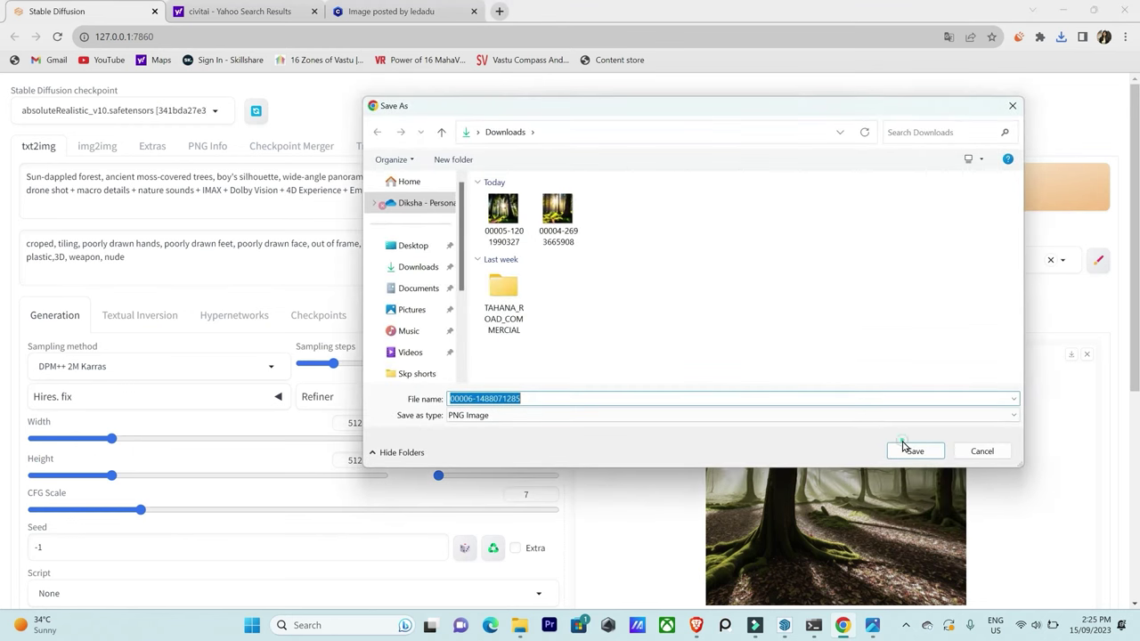
{"action": "left_click", "coordinate": [905, 447]}
Generate another forest image with the absoluteRealistic_v10 checkpoint and save it to Downloads.
{"action": "left_click", "coordinate": [1000, 200]}
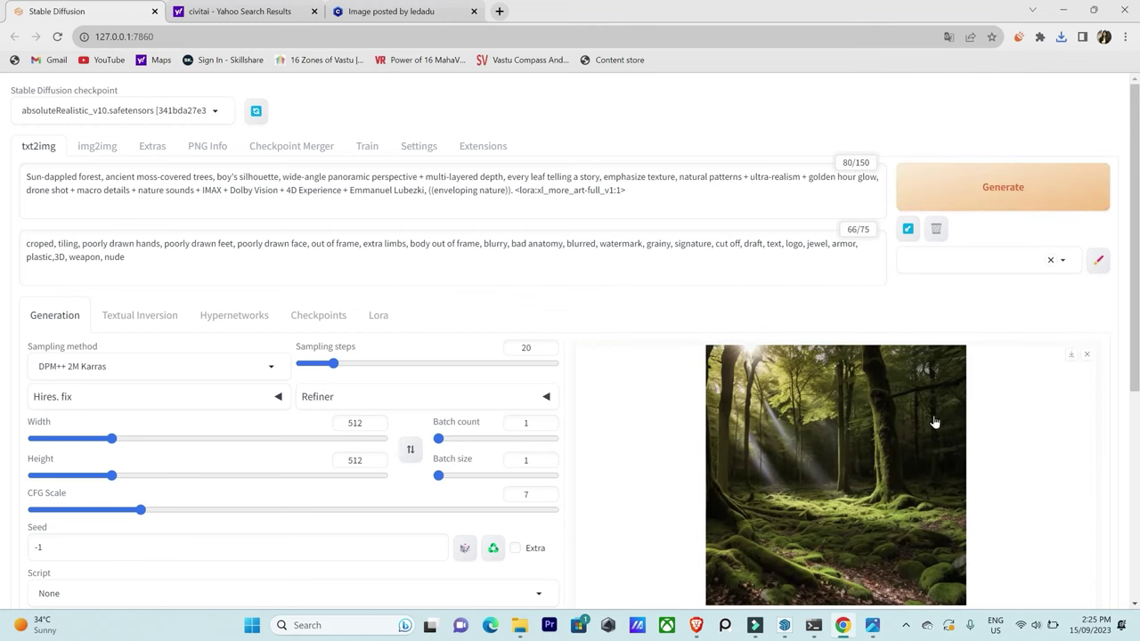
{"action": "right_click", "coordinate": [880, 418]}
{"action": "left_click", "coordinate": [908, 445]}
{"action": "left_click", "coordinate": [915, 451]}
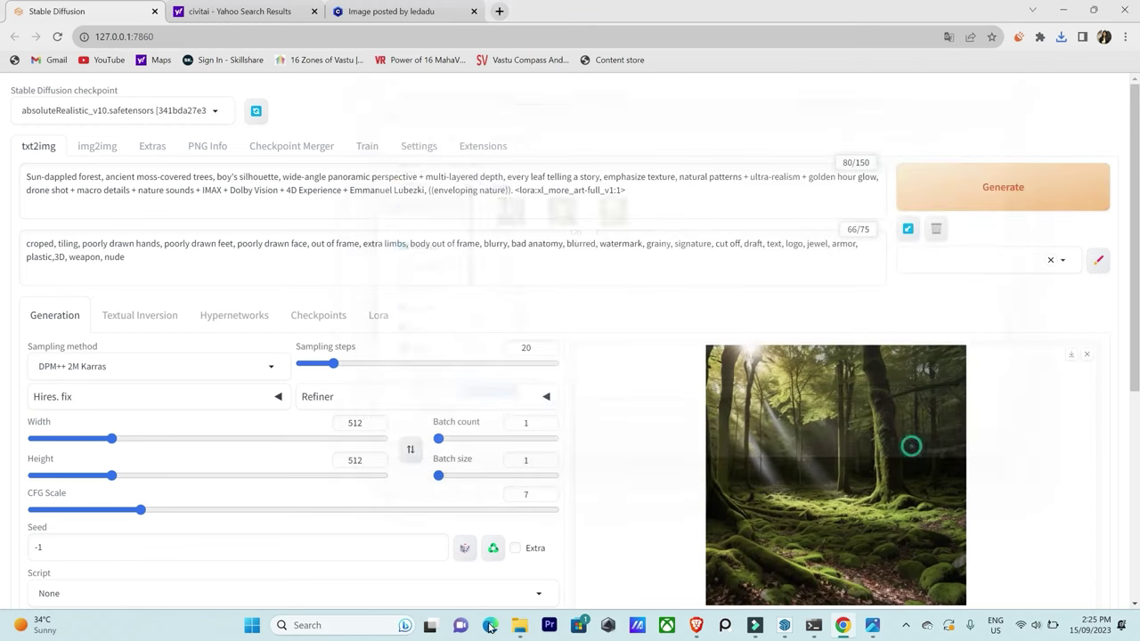
Open 00007-15606257.png from the Downloads folder in the photo viewer and compare it side by side with 00005-1201990327.png.
{"action": "left_click", "coordinate": [1061, 146]}
{"action": "double_click", "coordinate": [593, 163]}
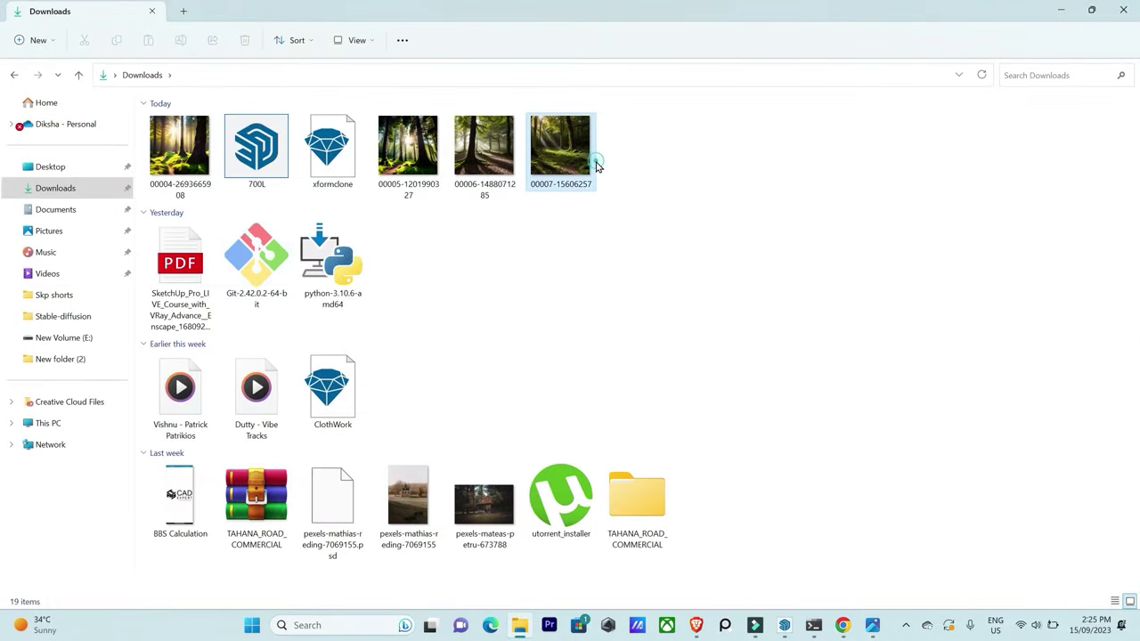
{"action": "left_click", "coordinate": [410, 192]}
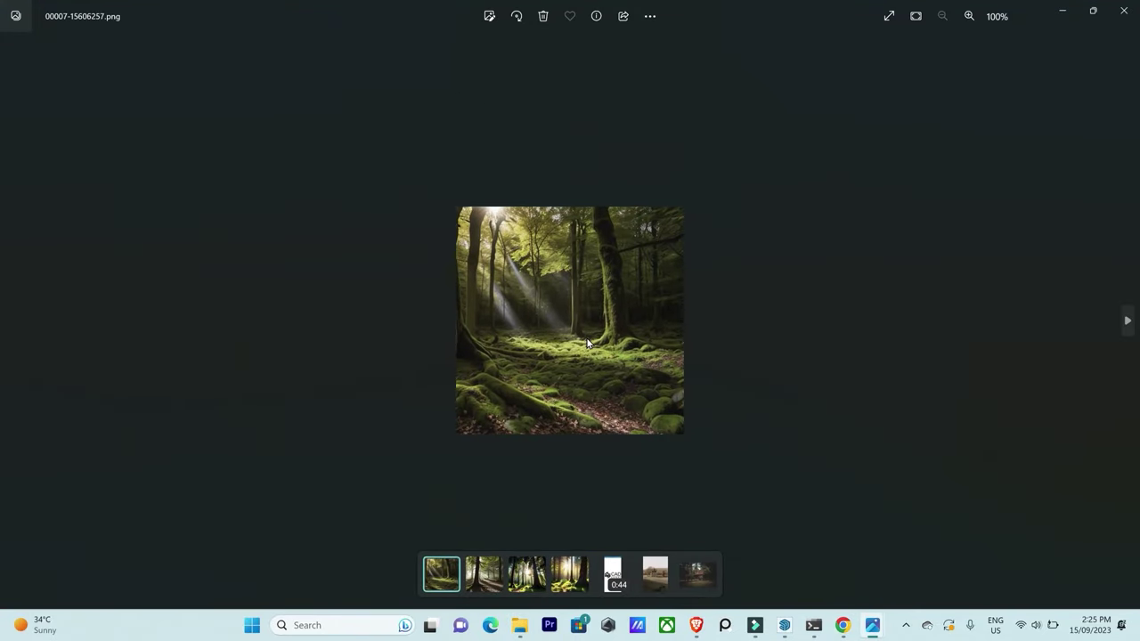
{"action": "left_click", "coordinate": [531, 572]}
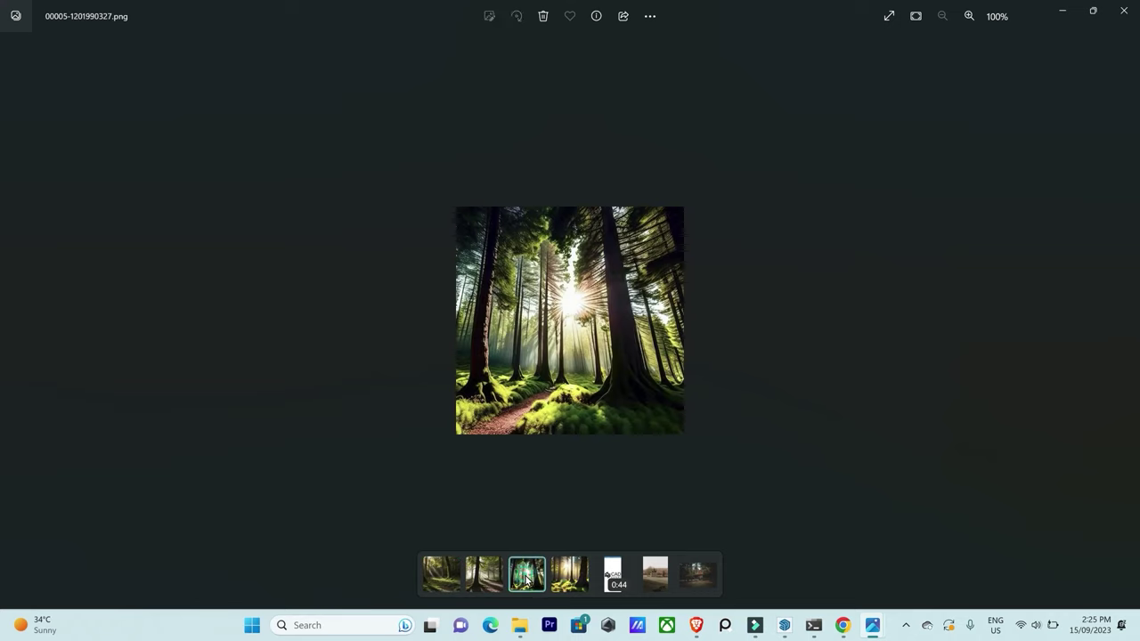
{"action": "left_click", "coordinate": [445, 575]}
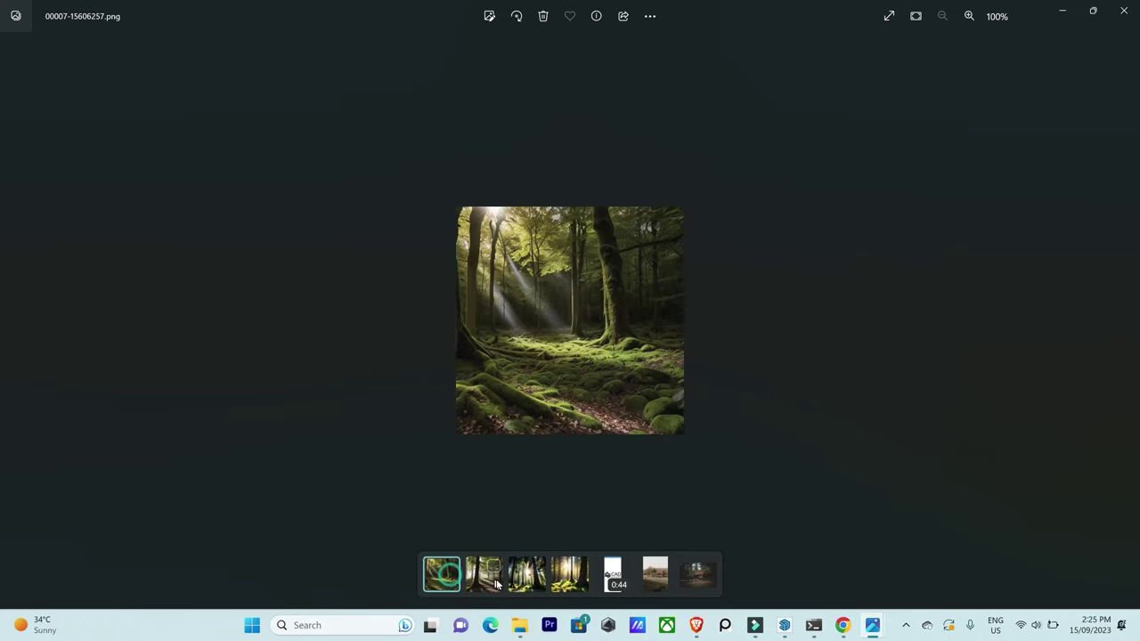
{"action": "left_click", "coordinate": [451, 566]}
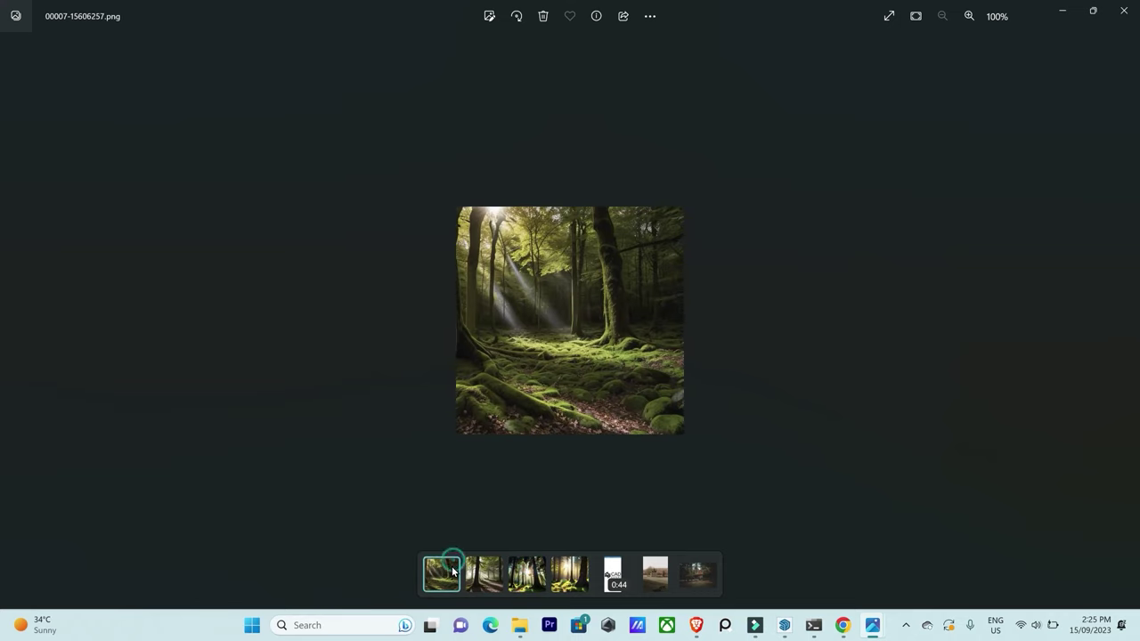
{"action": "left_click", "coordinate": [536, 571], "text": "ctrl"}
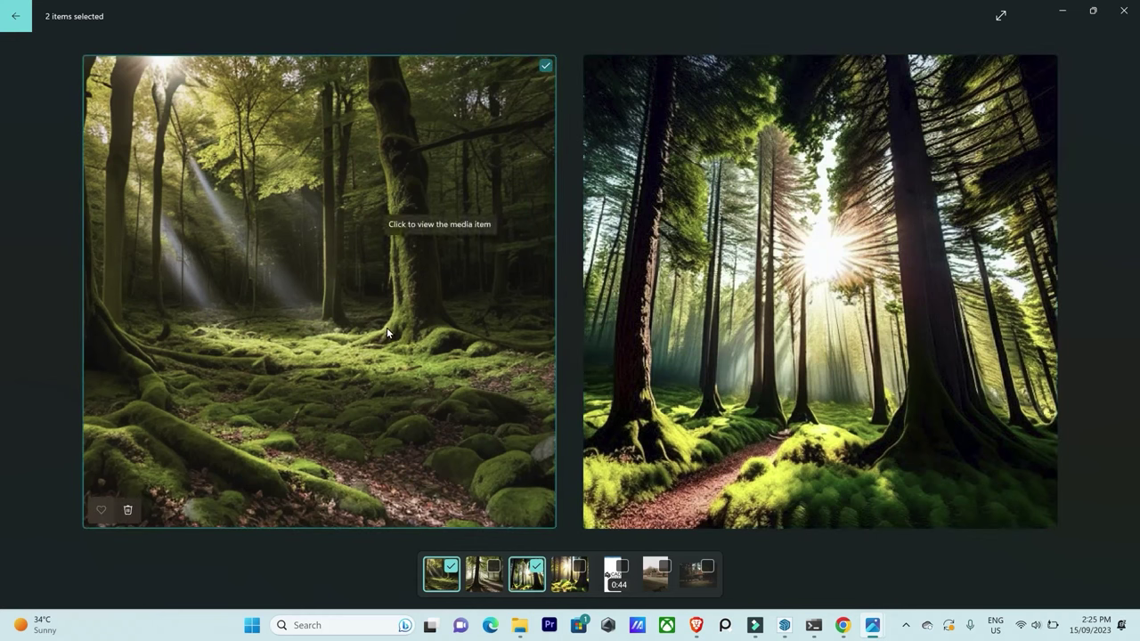
{"action": "key", "text": "p"}
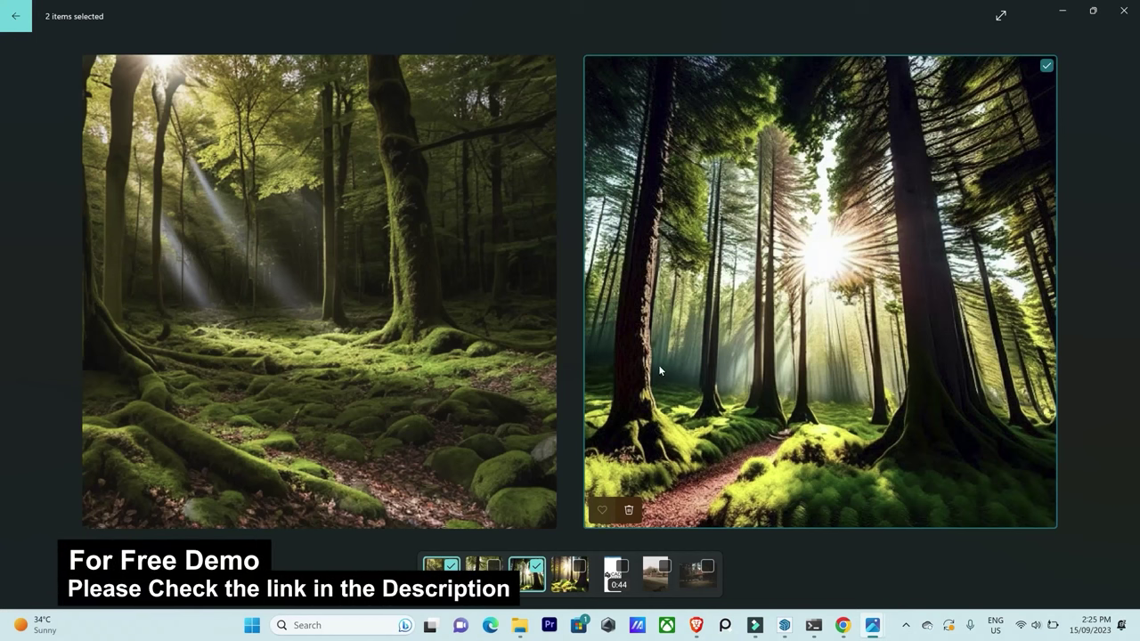
Return to the Stable Diffusion page in the browser and close the enlarged image preview.
{"action": "left_click", "coordinate": [842, 625]}
{"action": "key", "text": "p"}
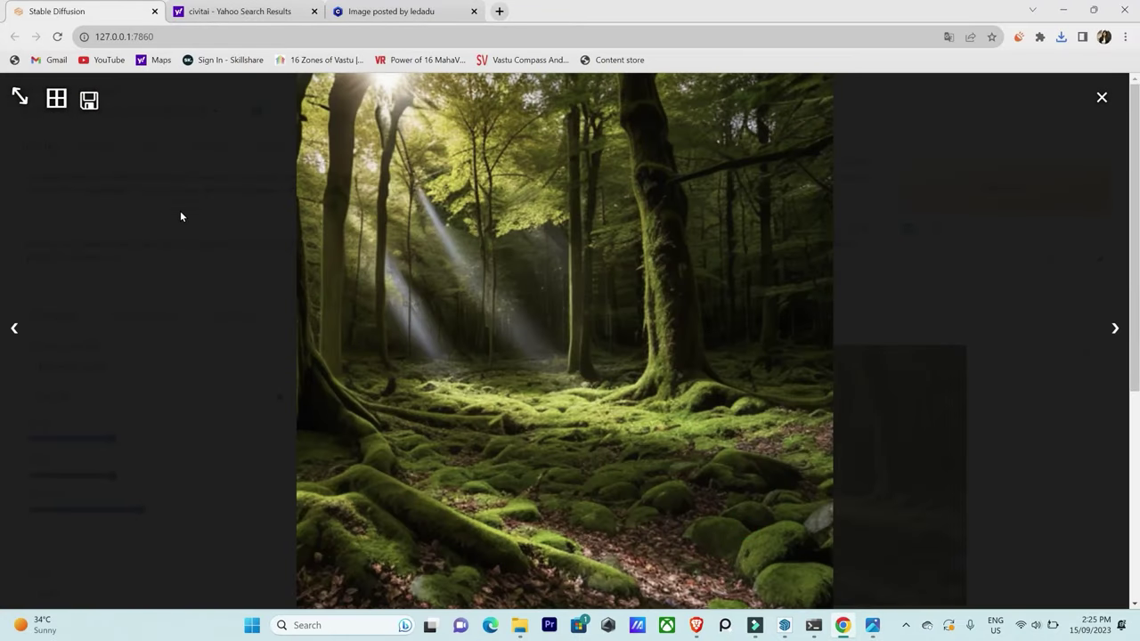
{"action": "left_click", "coordinate": [1102, 97]}
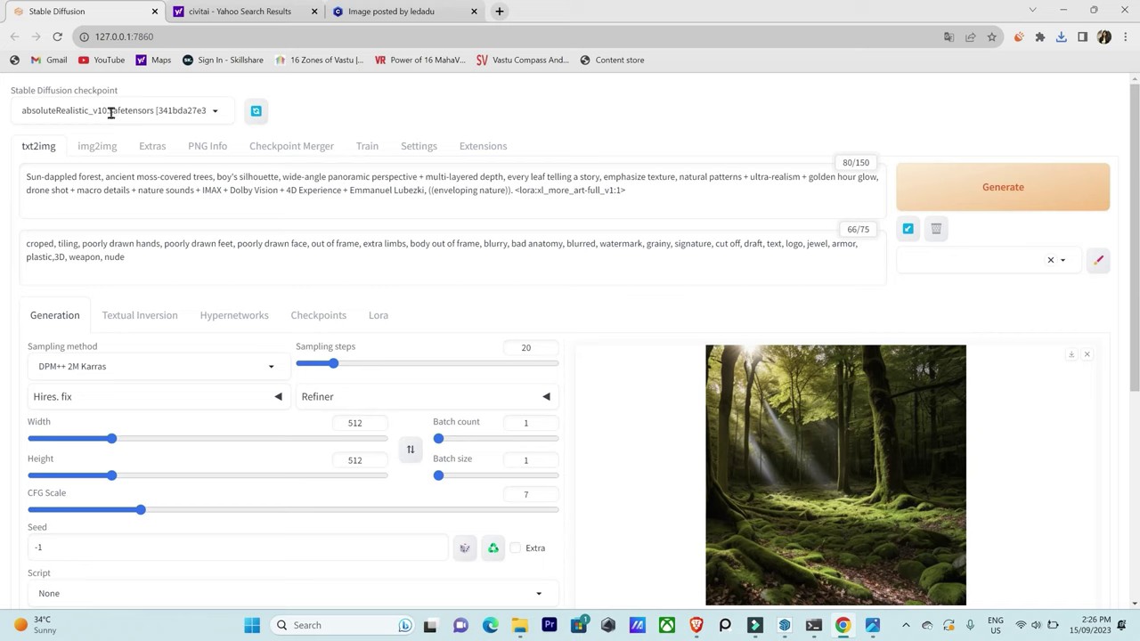
Go back to Civitai's home page, open the list of all models and filter it by the Buildings category.
{"action": "left_click", "coordinate": [392, 12]}
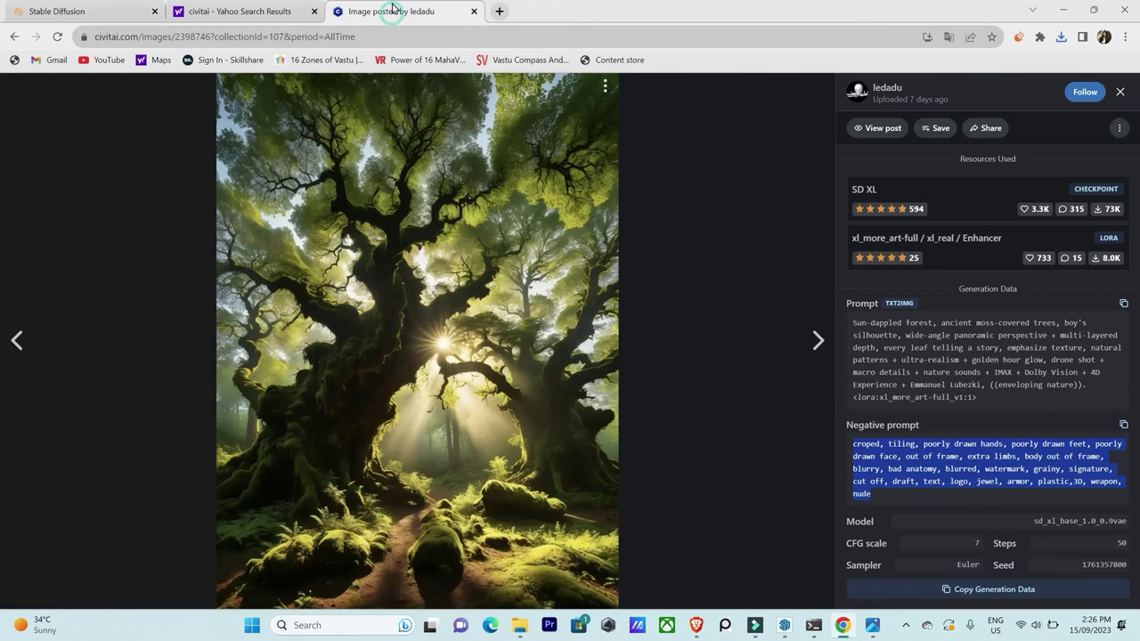
{"action": "left_click", "coordinate": [13, 37]}
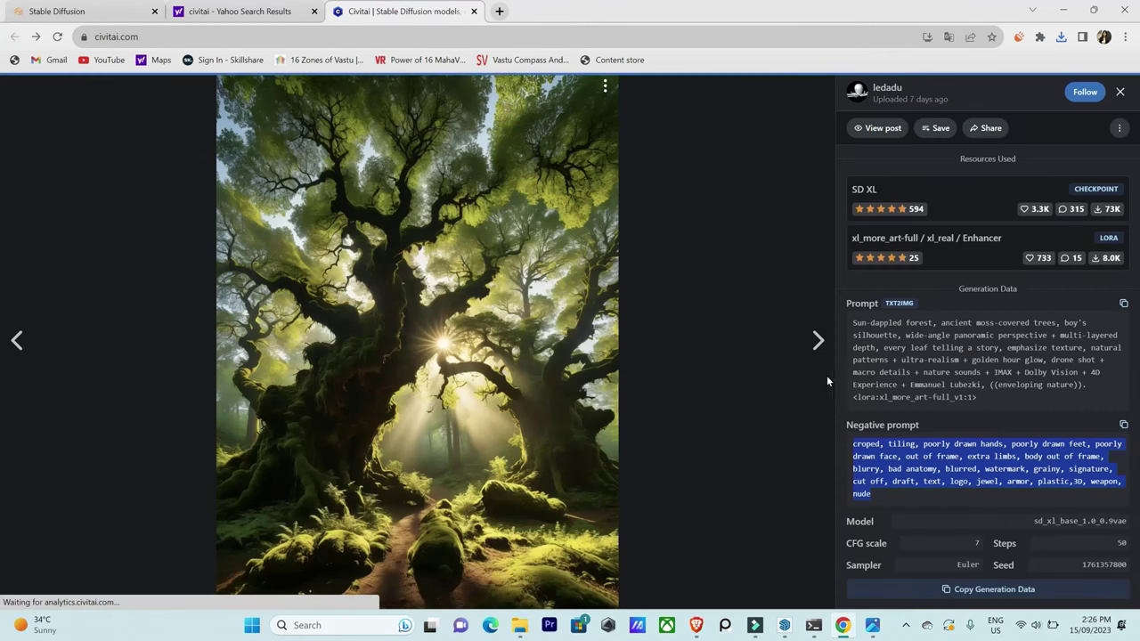
{"action": "scroll", "coordinate": [1083, 339], "scroll_direction": "up", "scroll_amount": 5}
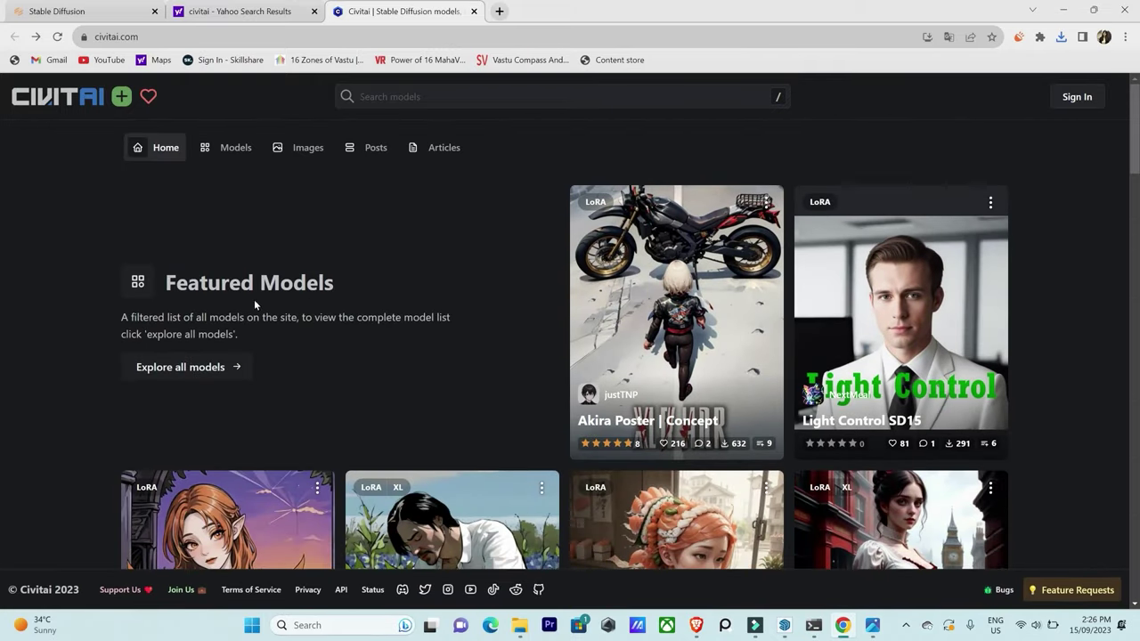
{"action": "left_click", "coordinate": [233, 369]}
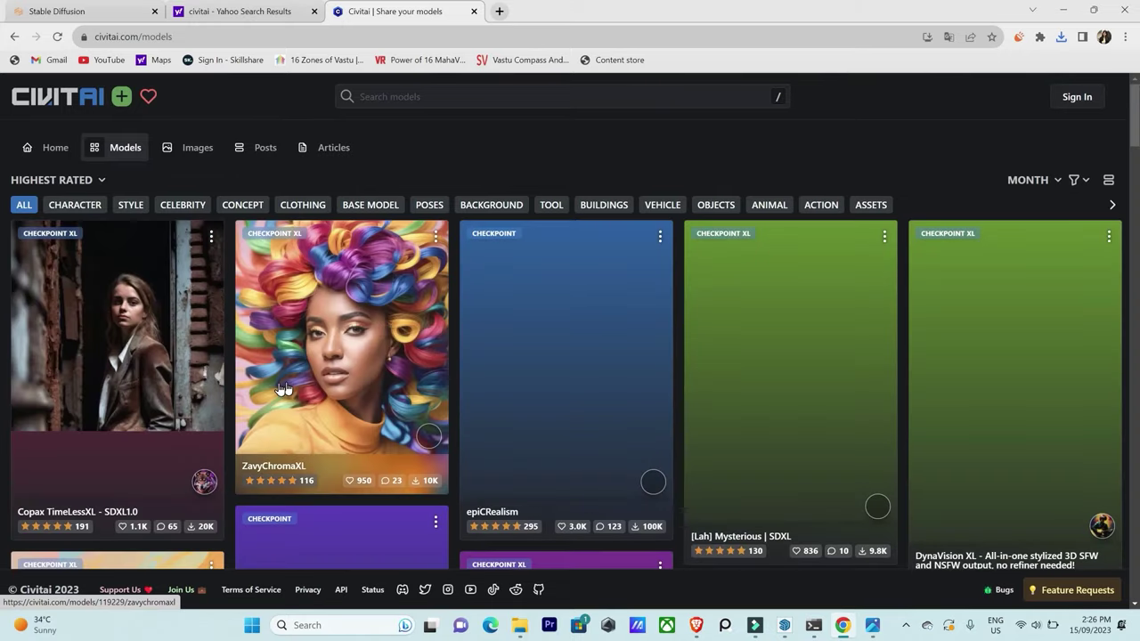
{"action": "scroll", "coordinate": [1094, 409], "scroll_direction": "down", "scroll_amount": 4}
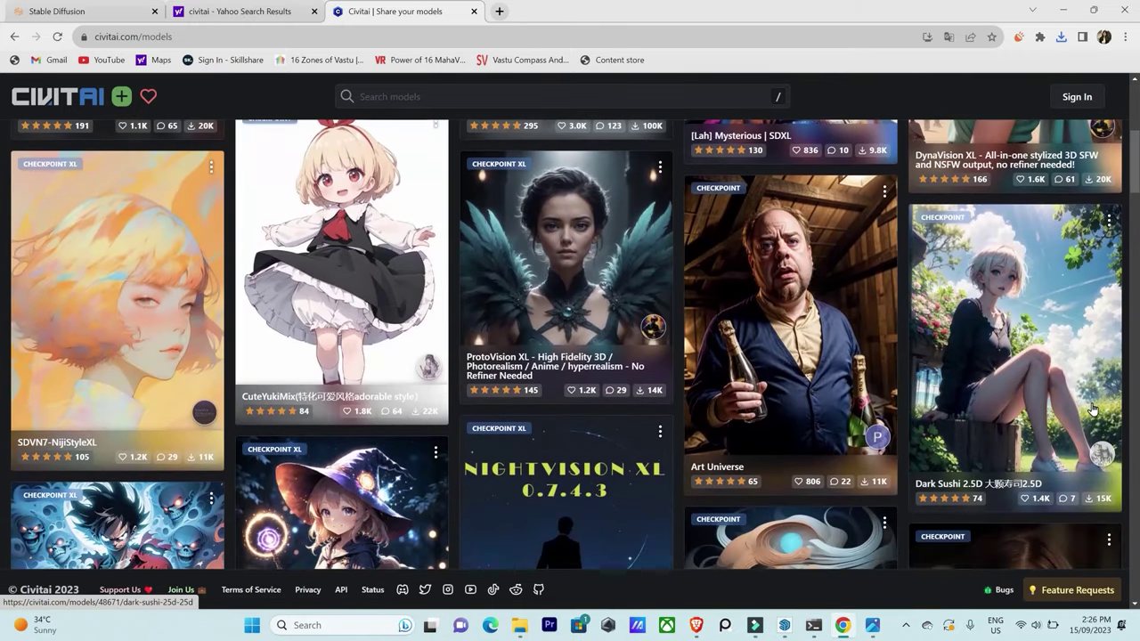
{"action": "scroll", "coordinate": [1093, 408], "scroll_direction": "up", "scroll_amount": 4}
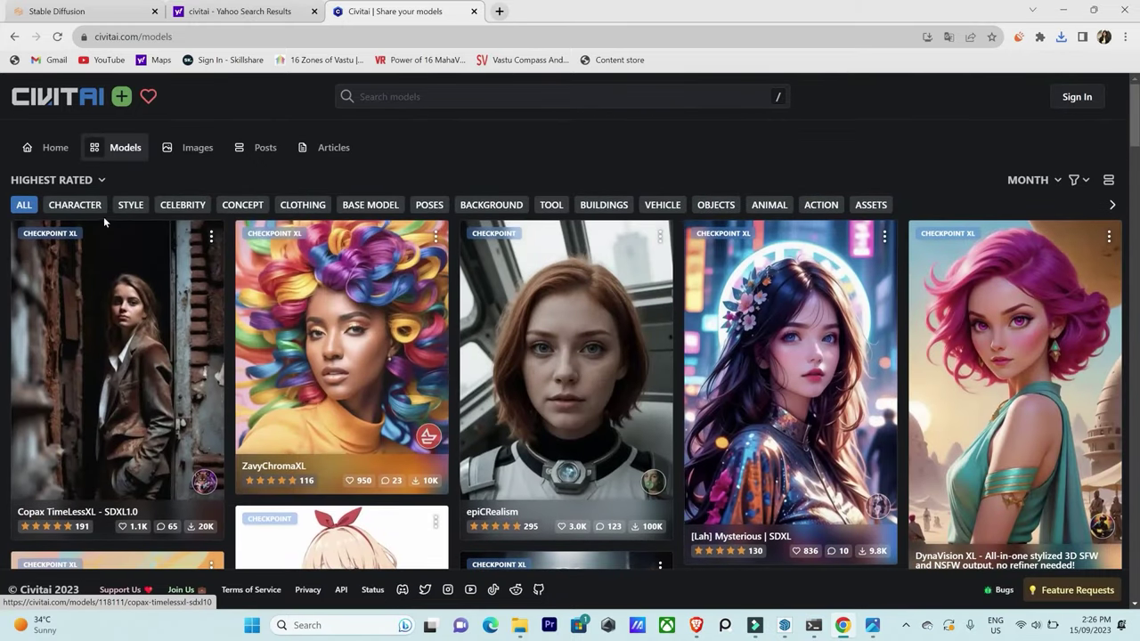
{"action": "left_click", "coordinate": [608, 204]}
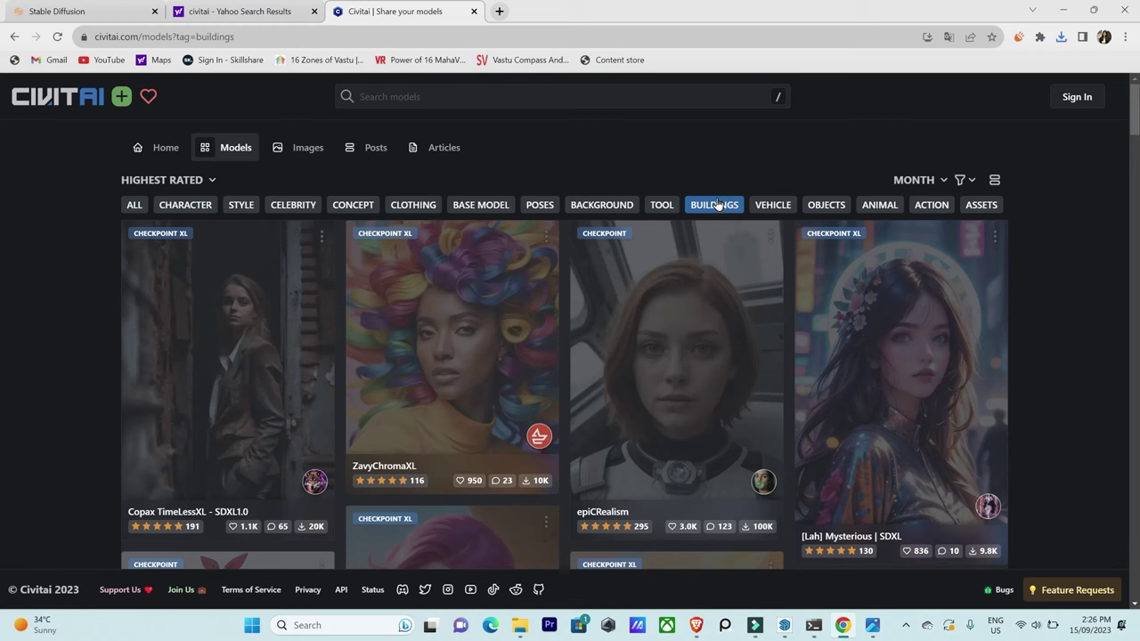
Browse the Buildings models, open the XSArchi_135Ruins scene LoRA and view its ruined high-rise sample image.
{"action": "scroll", "coordinate": [1103, 325], "scroll_direction": "down", "scroll_amount": 2}
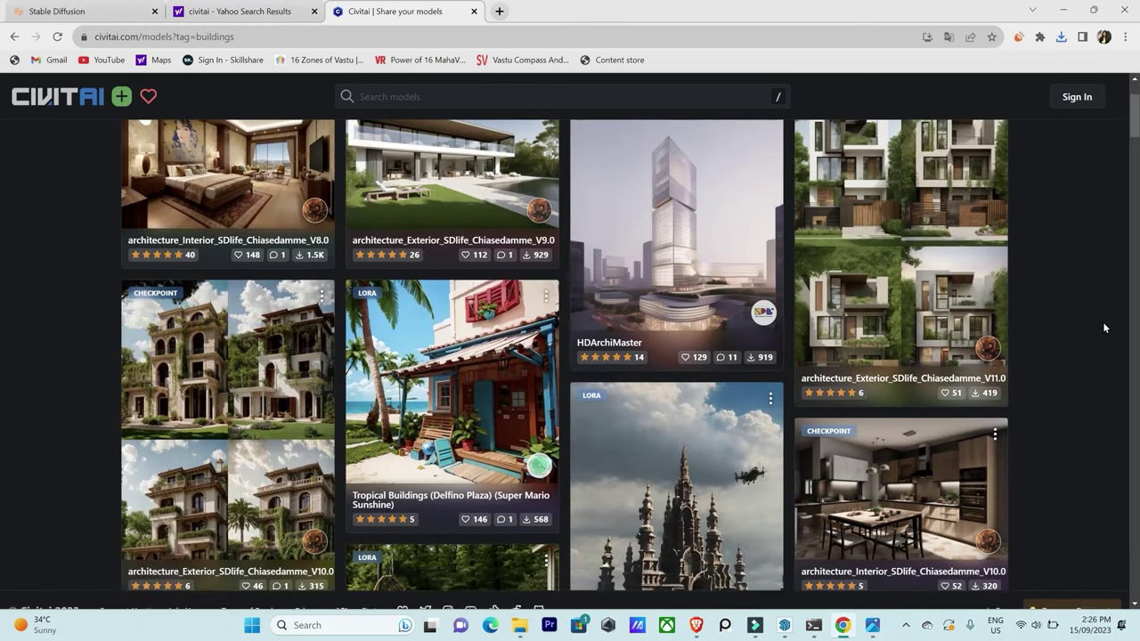
{"action": "scroll", "coordinate": [1103, 328], "scroll_direction": "down", "scroll_amount": 2}
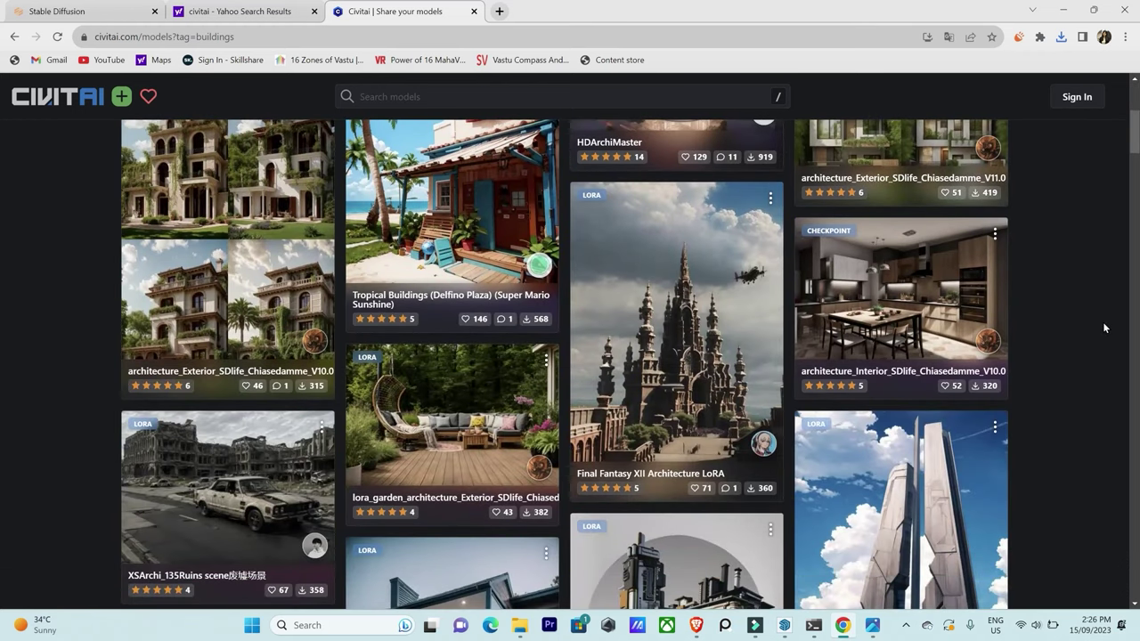
{"action": "left_click", "coordinate": [217, 470]}
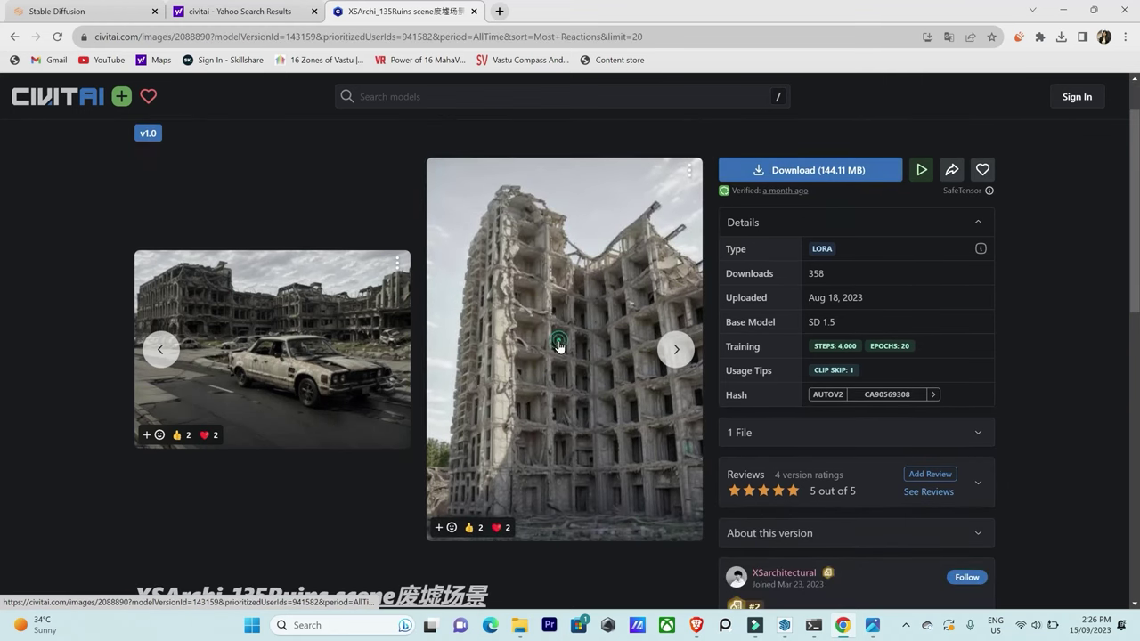
{"action": "left_click", "coordinate": [560, 346]}
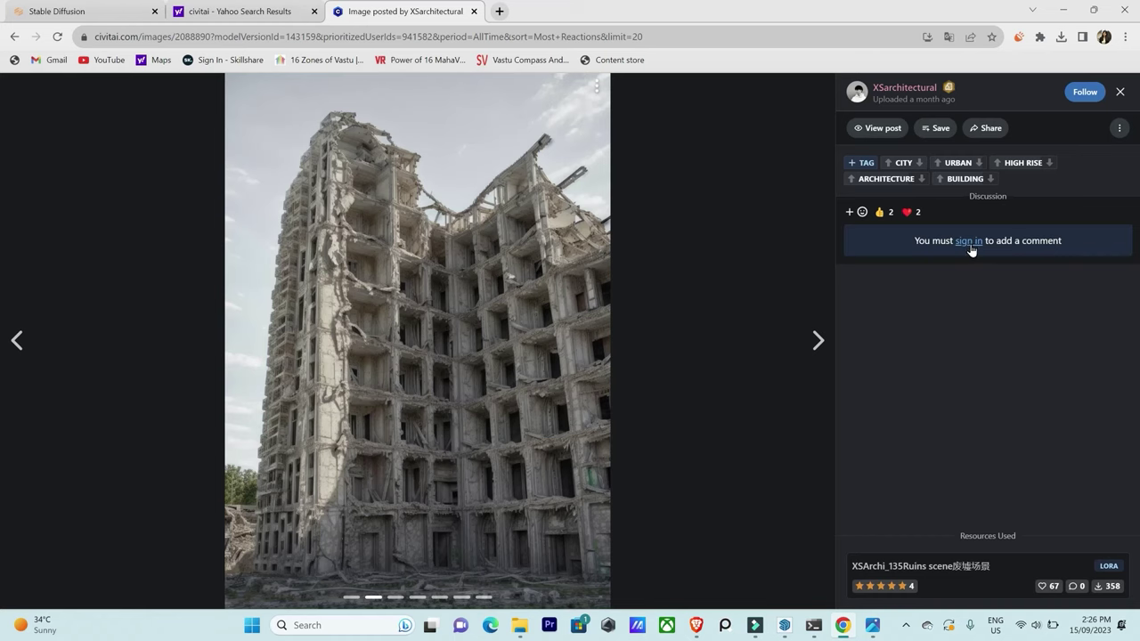
{"action": "left_click", "coordinate": [13, 37]}
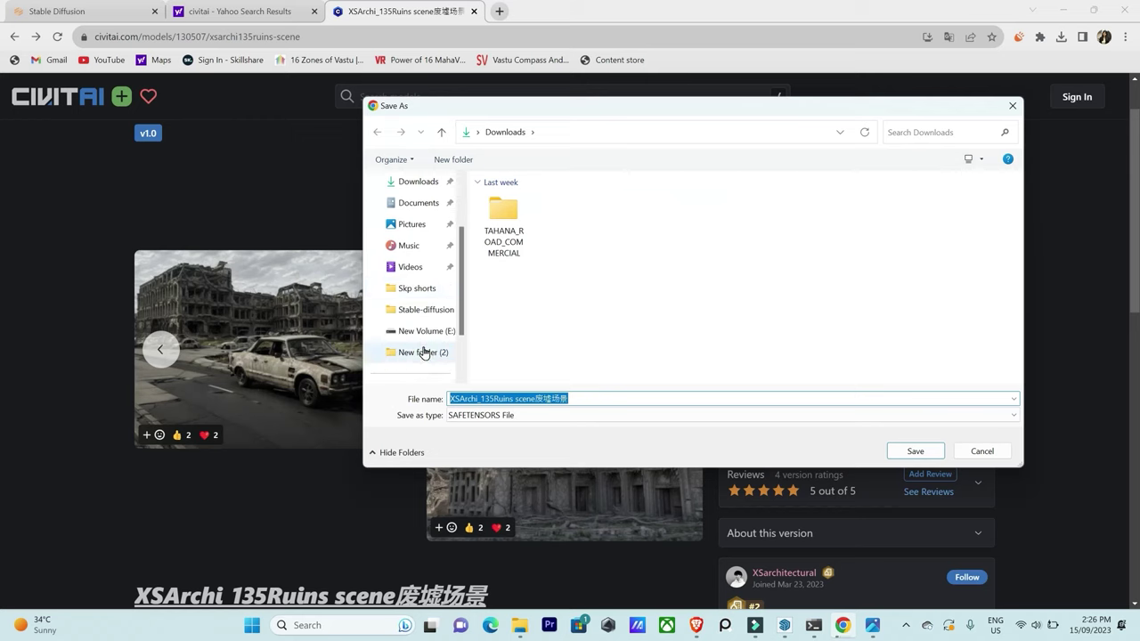
Download the XSArchi_135Ruins scene safetensors file into the stable-diffusion-webui models/Stable-diffusion folder.
{"action": "scroll", "coordinate": [422, 342], "scroll_direction": "down", "scroll_amount": 2}
{"action": "left_click", "coordinate": [426, 246]}
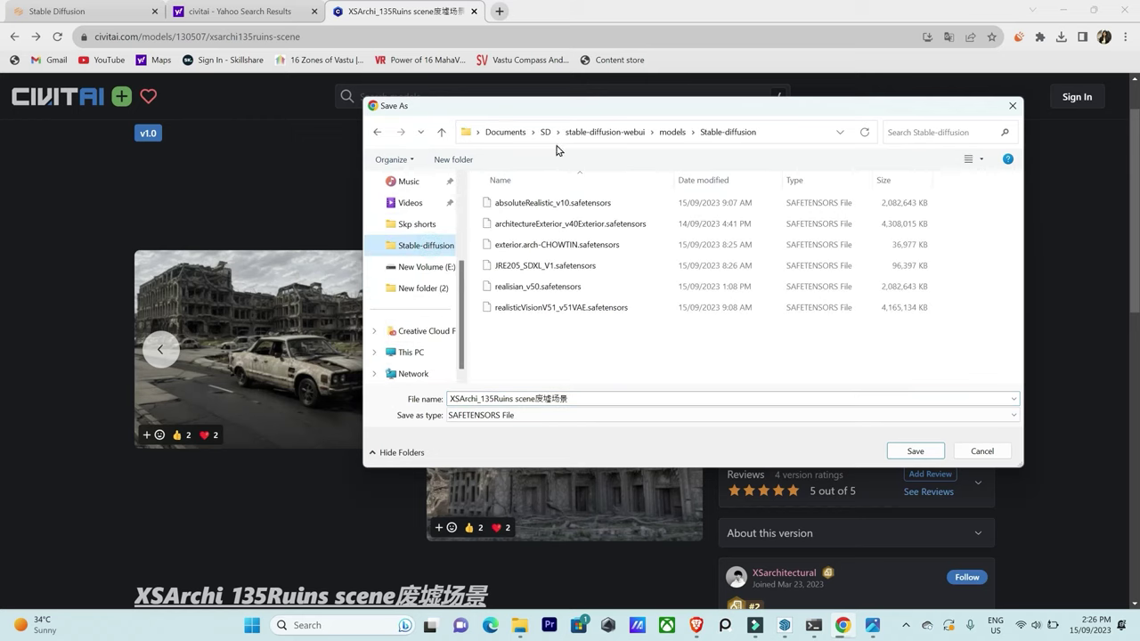
{"action": "left_click", "coordinate": [790, 132]}
{"action": "left_click", "coordinate": [913, 451]}
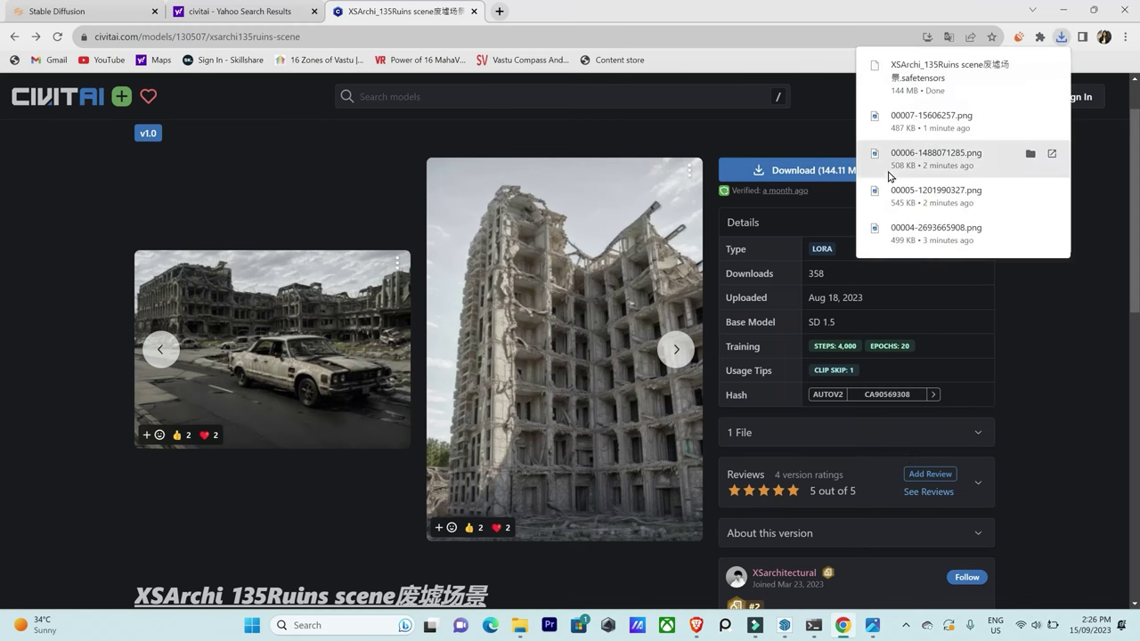
Return to the Stable Diffusion page and check the list of available checkpoints for the downloaded model.
{"action": "left_click", "coordinate": [841, 628]}
{"action": "left_click", "coordinate": [842, 628]}
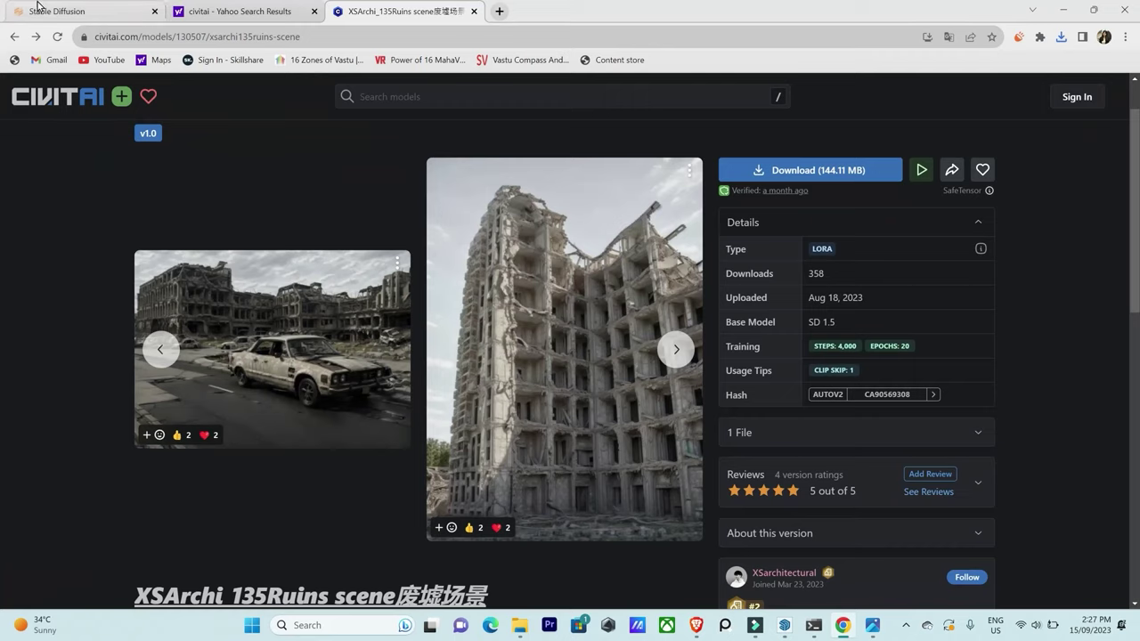
{"action": "left_click", "coordinate": [37, 9]}
{"action": "left_click", "coordinate": [219, 111]}
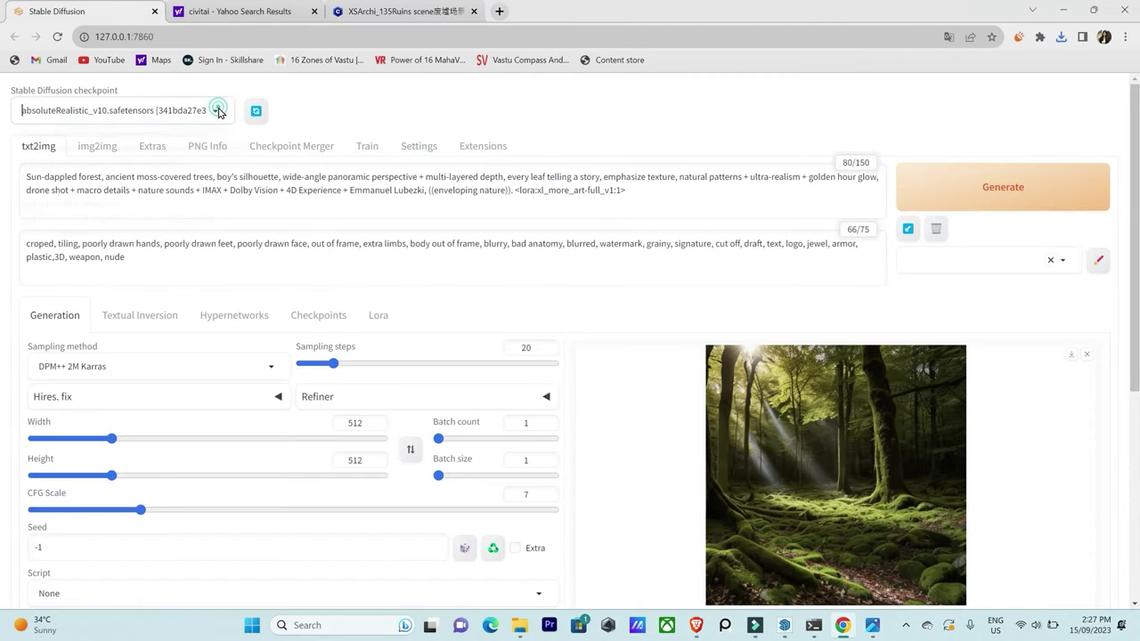
Close the browser and the photo viewer, relaunch Stable Diffusion from the desktop shortcut and dismiss the translation popup.
{"action": "left_click", "coordinate": [1124, 10]}
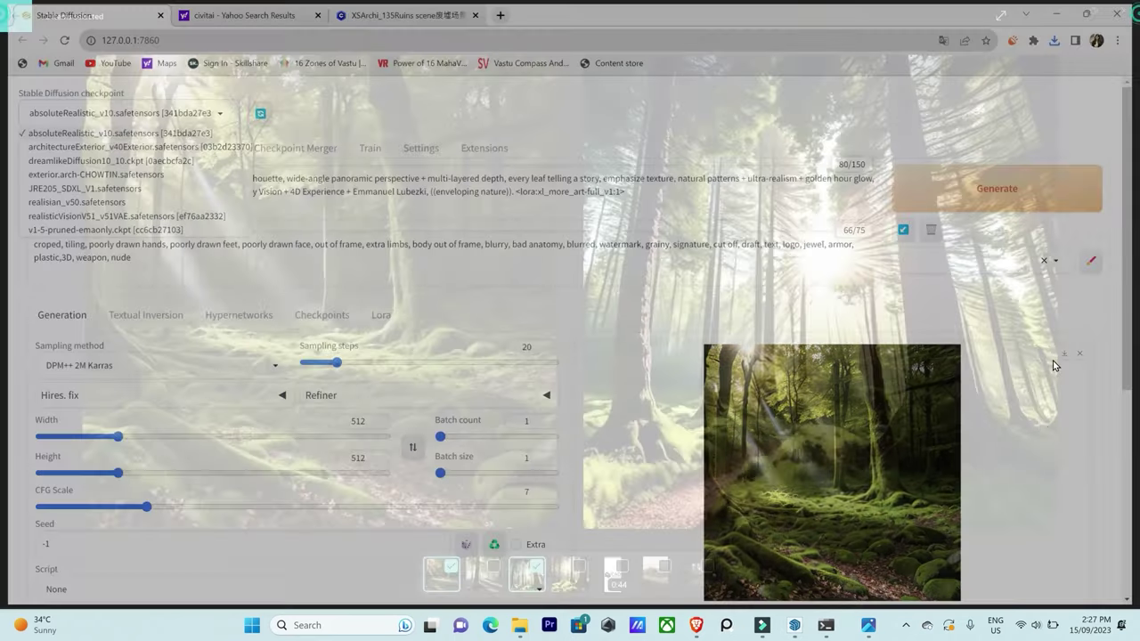
{"action": "left_click", "coordinate": [1138, 627]}
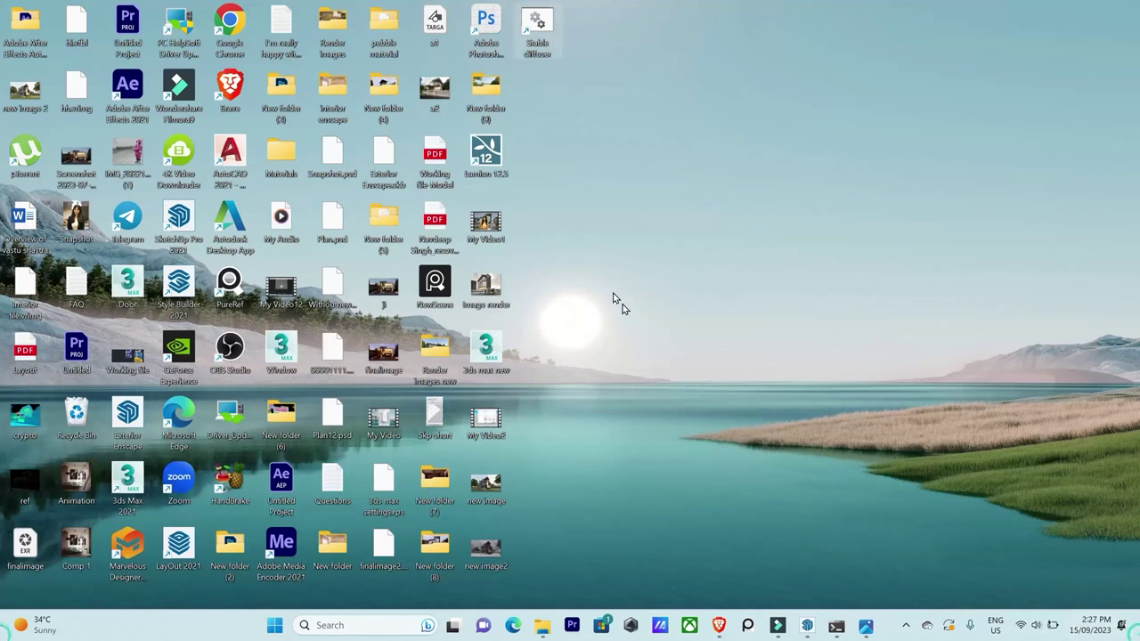
{"action": "double_click", "coordinate": [541, 28]}
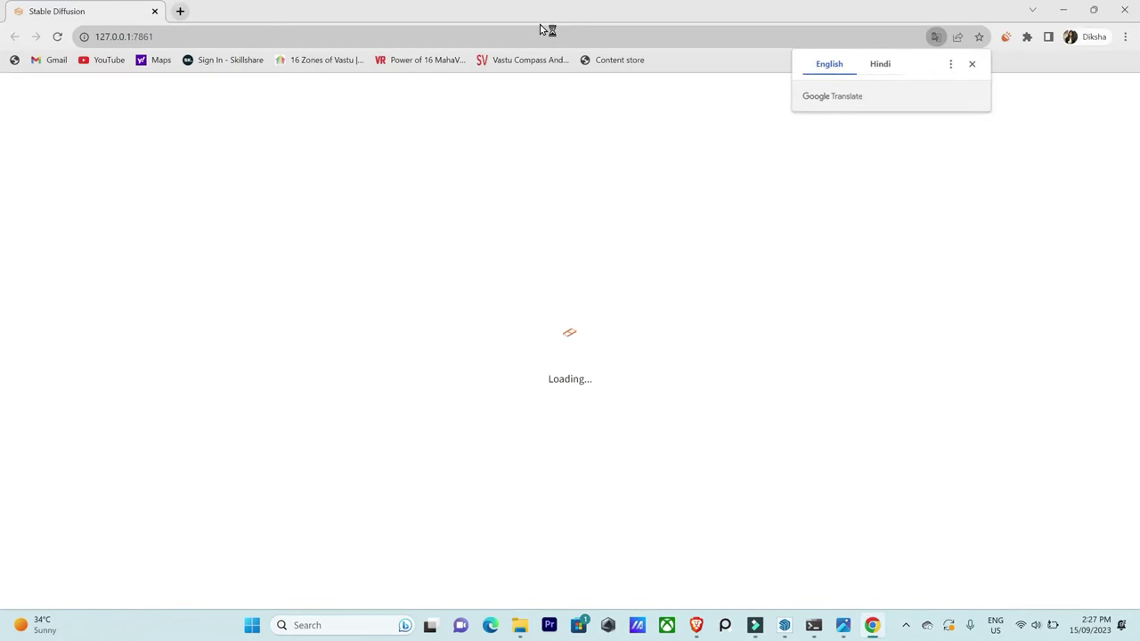
{"action": "left_click", "coordinate": [972, 65]}
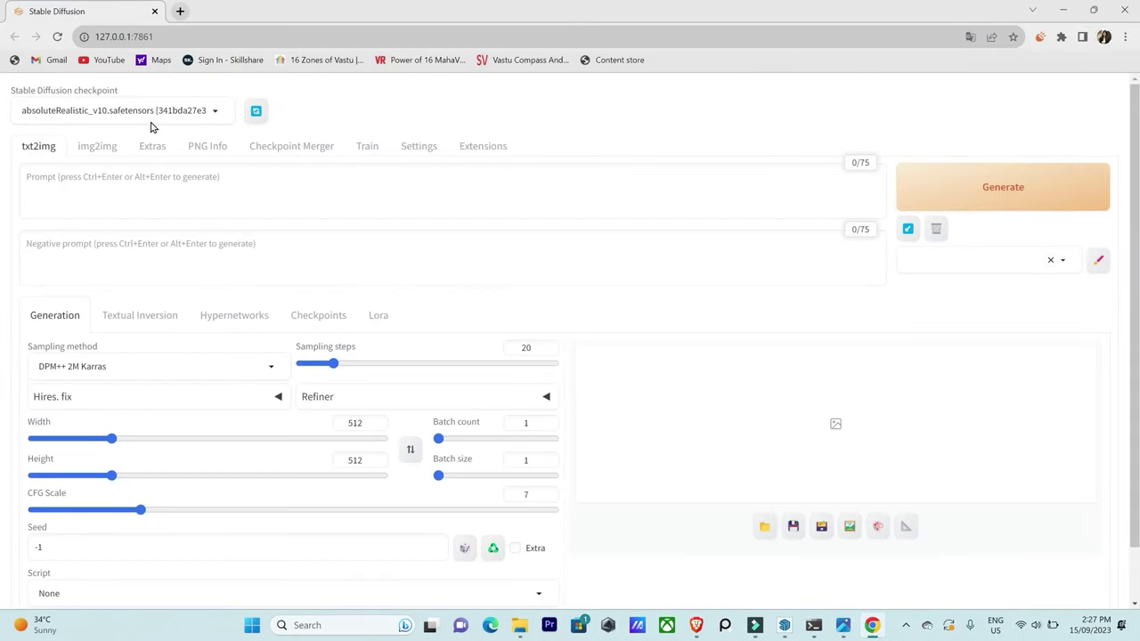
Select XSArchi_135Ruins scene废墟场景.safetensors as the Stable Diffusion checkpoint.
{"action": "left_click", "coordinate": [212, 114]}
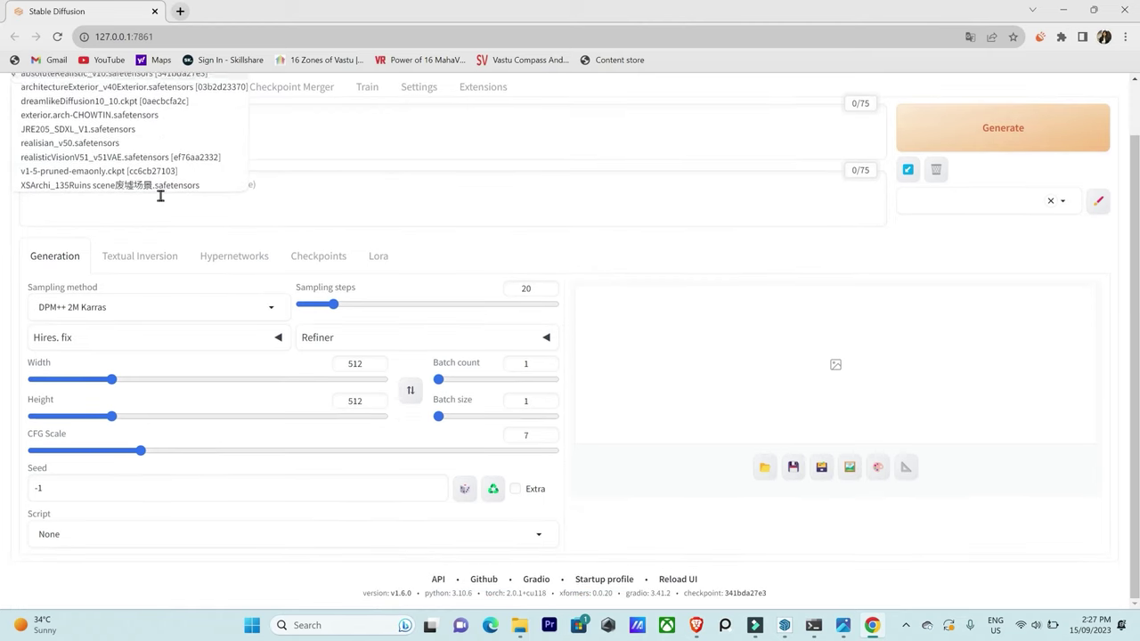
{"action": "left_click", "coordinate": [96, 244]}
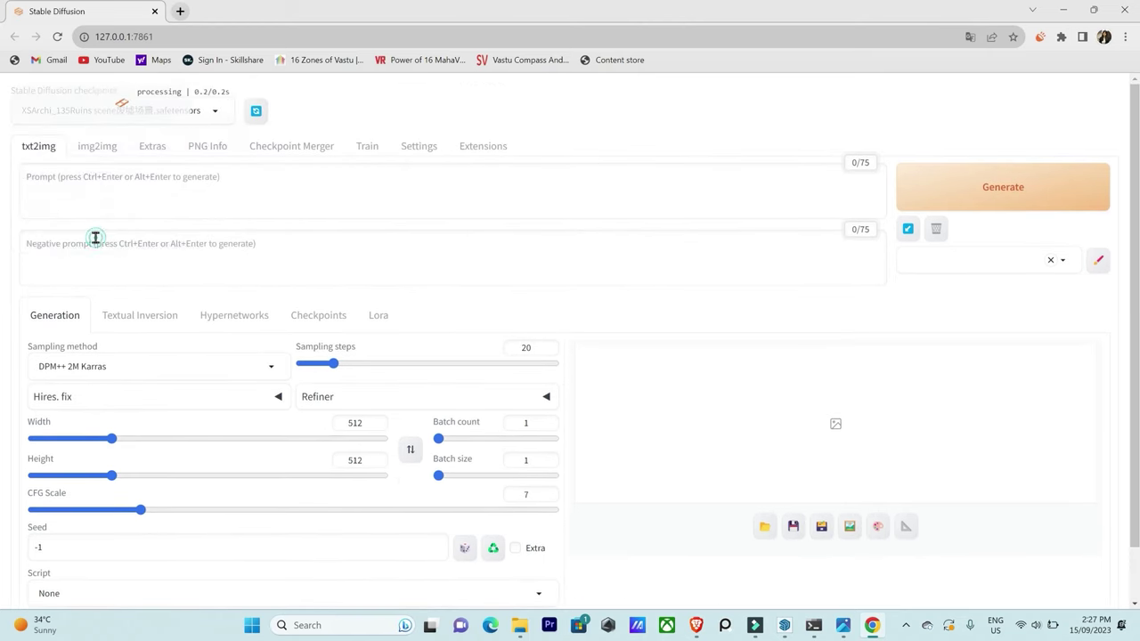
Enter the prompt "Forest, sunny day, near ocean, ralistic, soft lighting" and negative prompt "Any dirt, unrealistic image, cut, out of frame, deformed hands, watermark".
{"action": "left_click", "coordinate": [176, 190]}
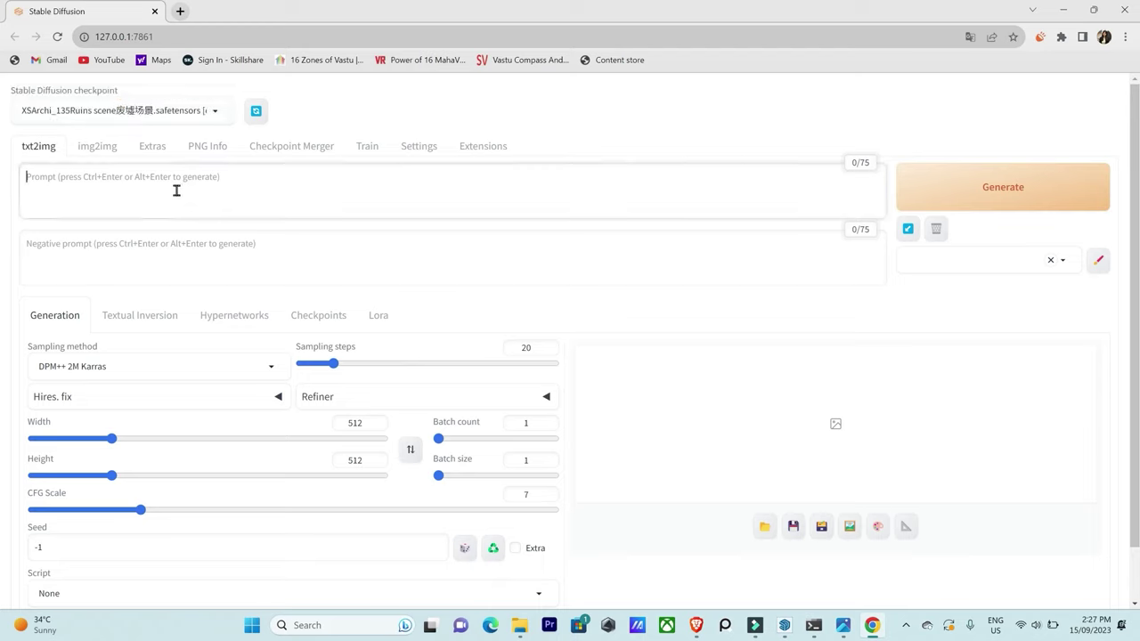
{"action": "type", "text": "Forest, sunny day, near ocean,"}
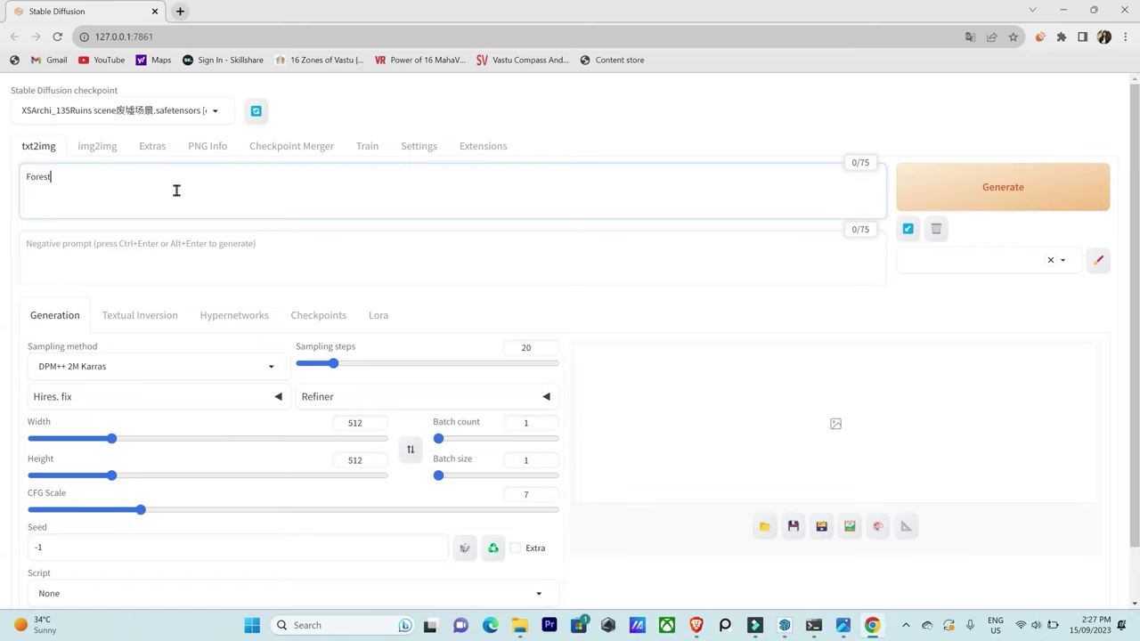
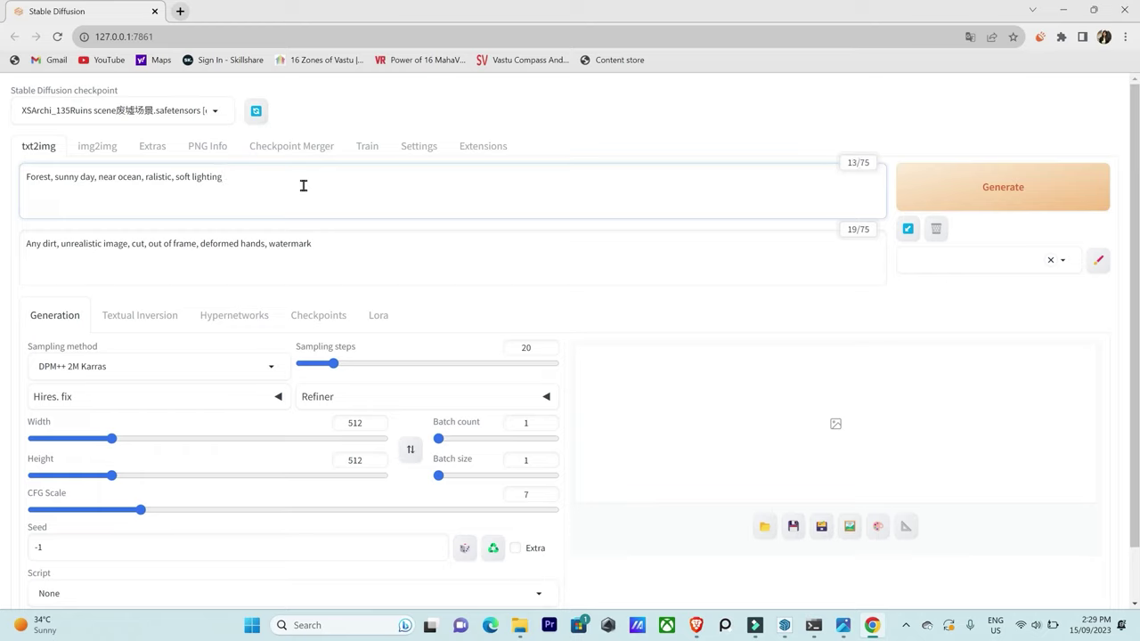
Generate the forest image with the XSArchi_135Ruins scene checkpoint, save the enlarged result to disk and close the preview.
{"action": "left_click", "coordinate": [1018, 191]}
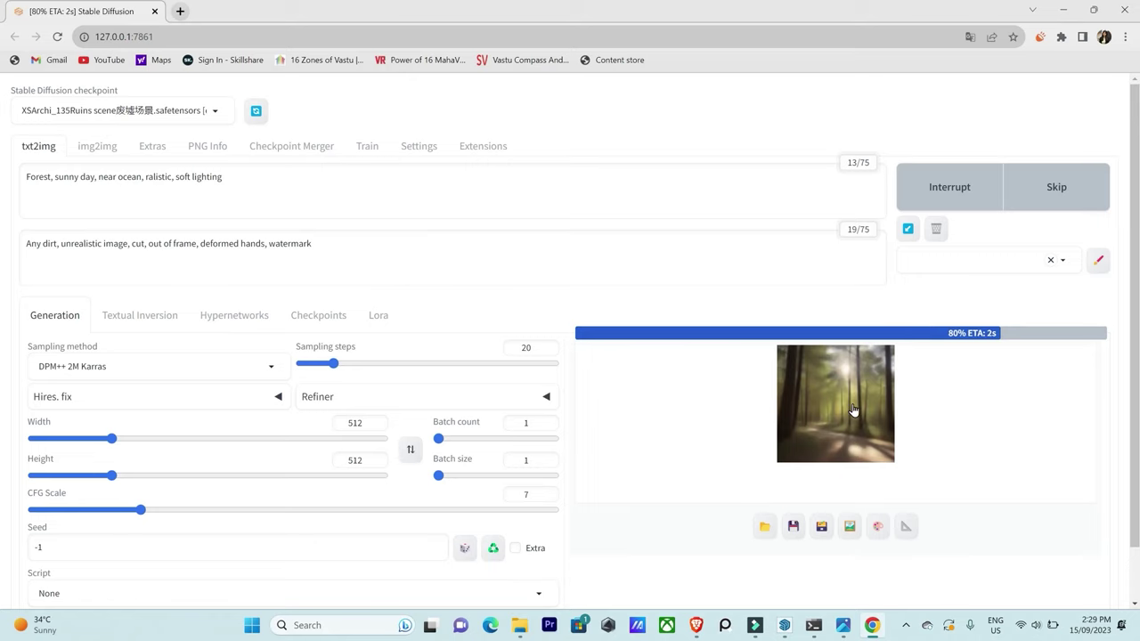
{"action": "scroll", "coordinate": [853, 410], "scroll_direction": "down", "scroll_amount": 3}
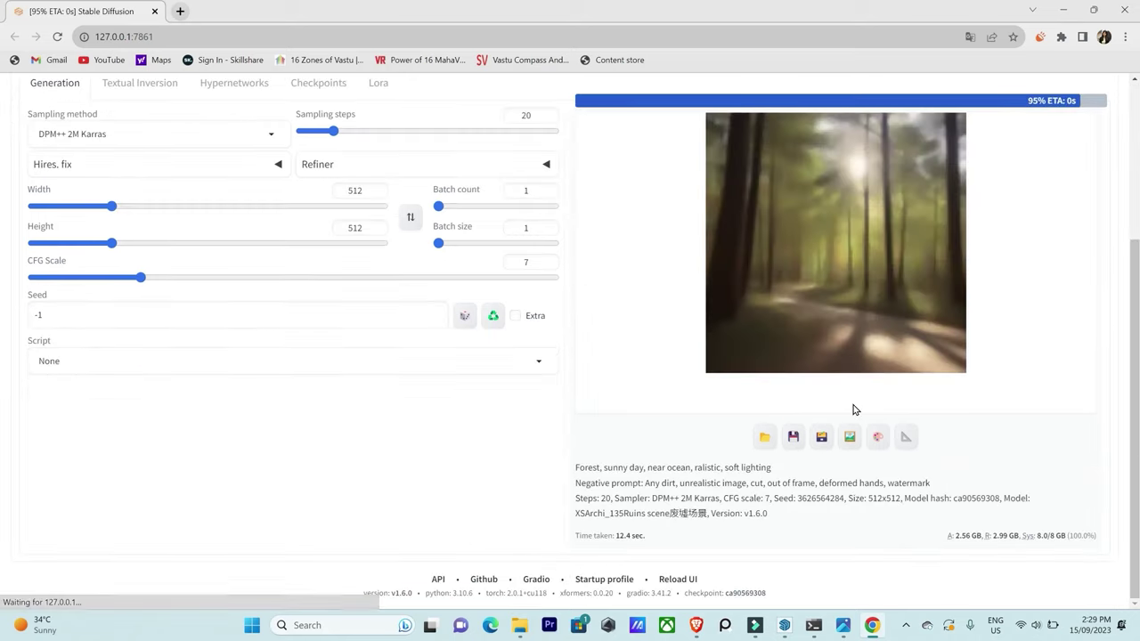
{"action": "left_click", "coordinate": [859, 231]}
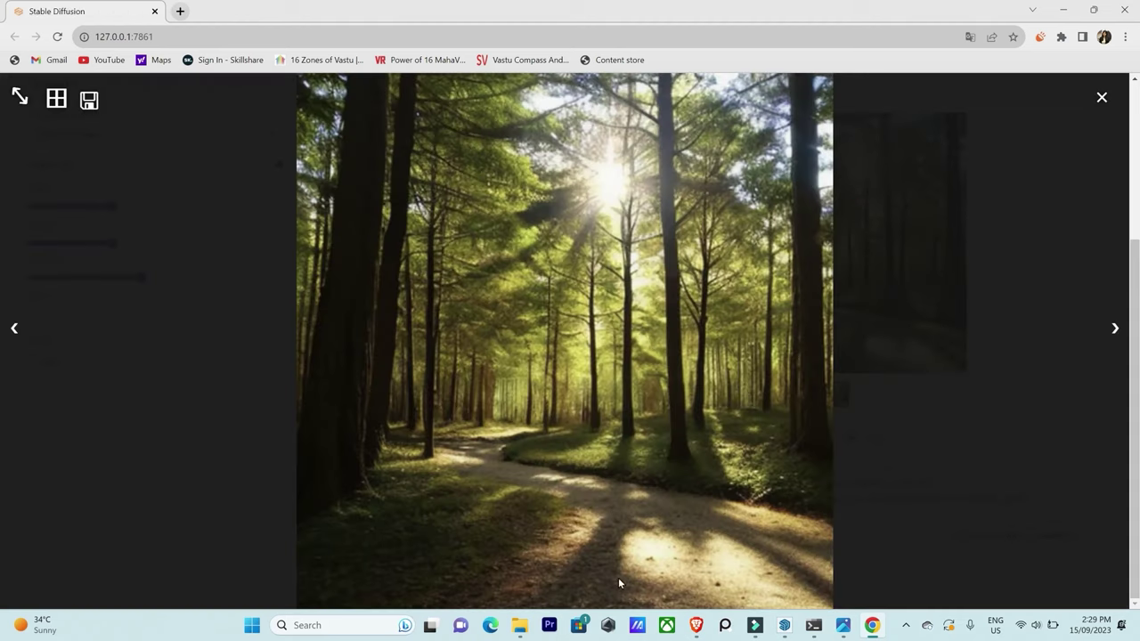
{"action": "right_click", "coordinate": [595, 269]}
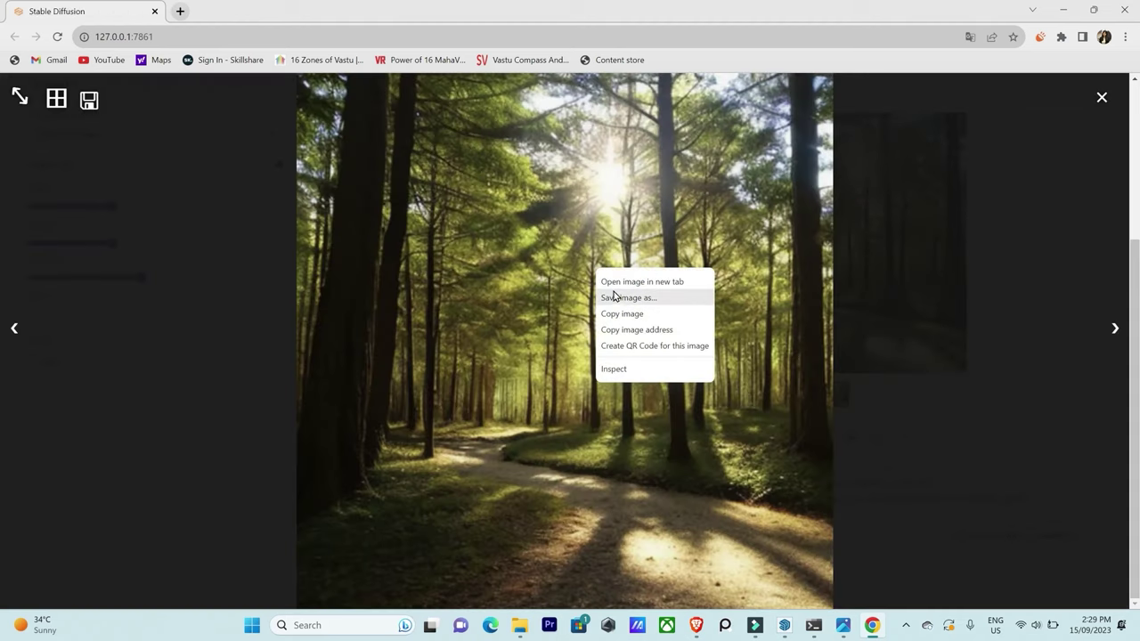
{"action": "left_click", "coordinate": [616, 294]}
{"action": "left_click", "coordinate": [908, 449]}
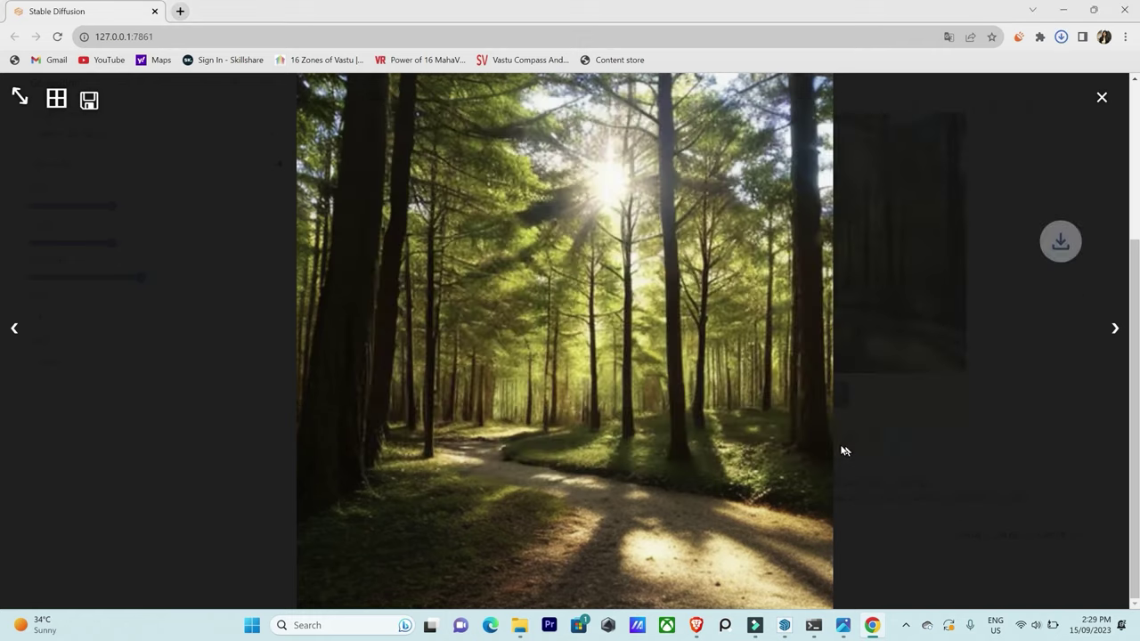
{"action": "left_click", "coordinate": [1101, 97]}
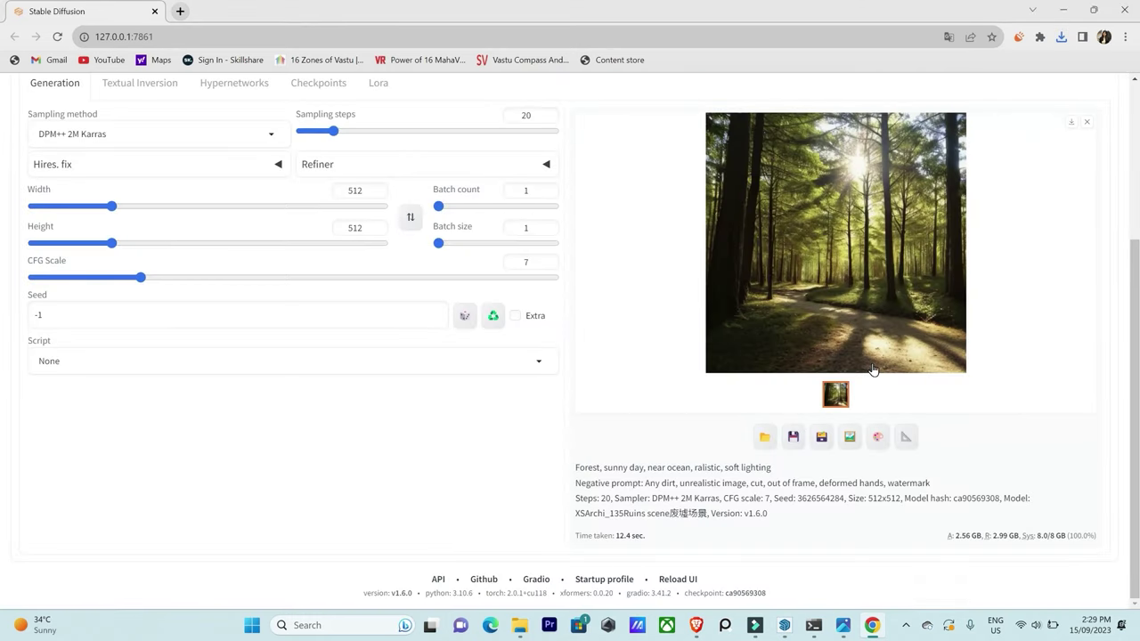
Generate a second forest image from the same prompts, save the enlarged result and close its preview.
{"action": "scroll", "coordinate": [815, 440], "scroll_direction": "up", "scroll_amount": 3}
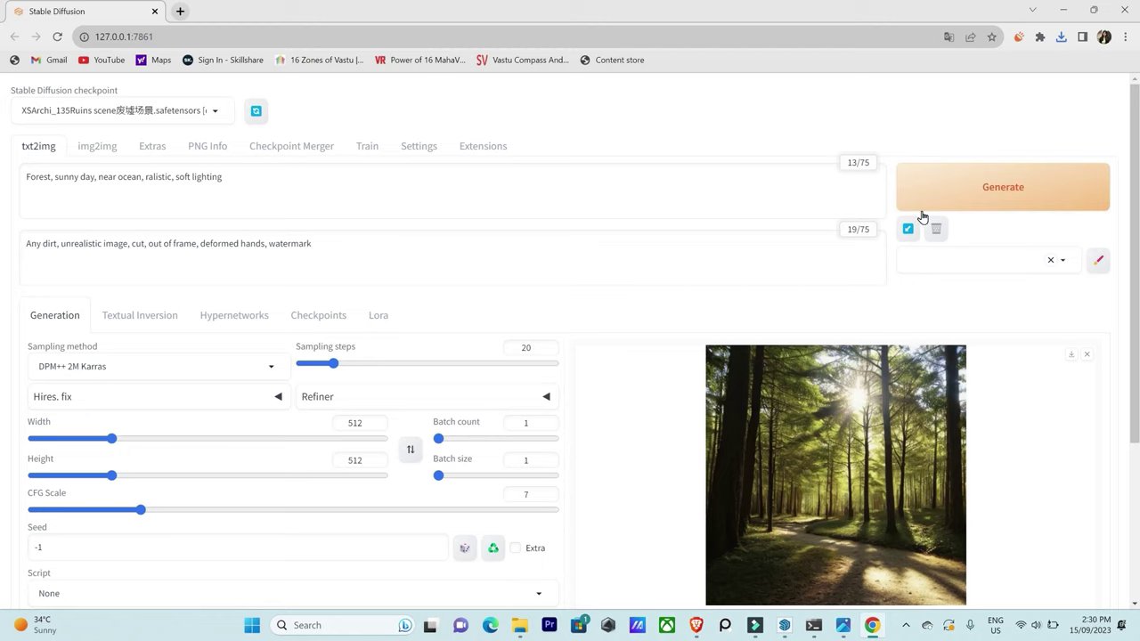
{"action": "left_click", "coordinate": [956, 198]}
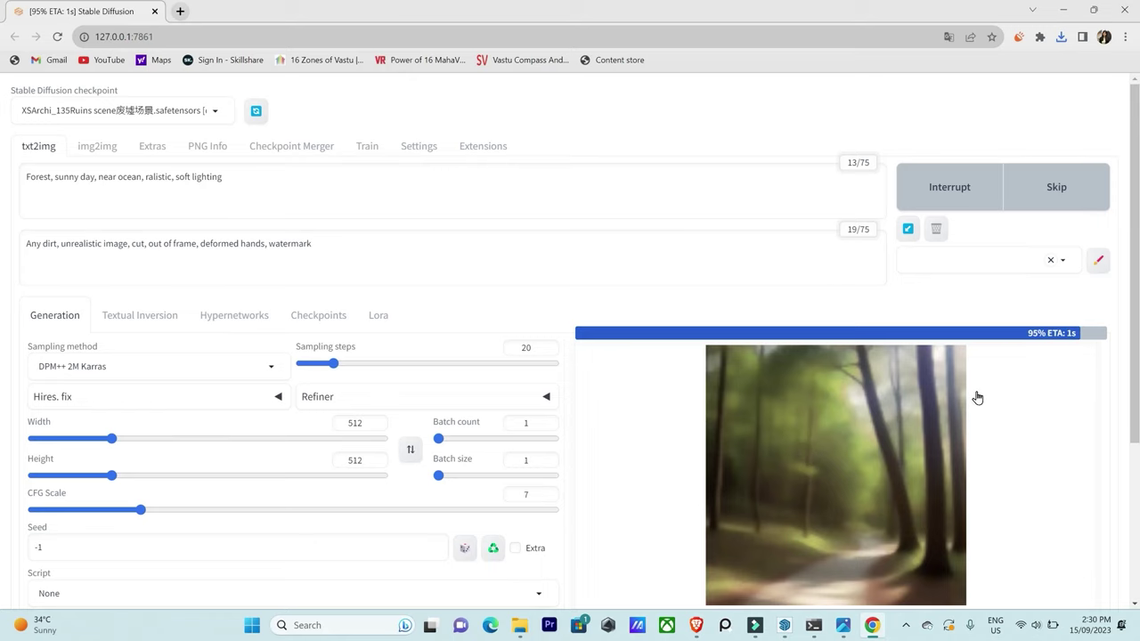
{"action": "scroll", "coordinate": [974, 392], "scroll_direction": "down", "scroll_amount": 1}
{"action": "left_click", "coordinate": [806, 357]}
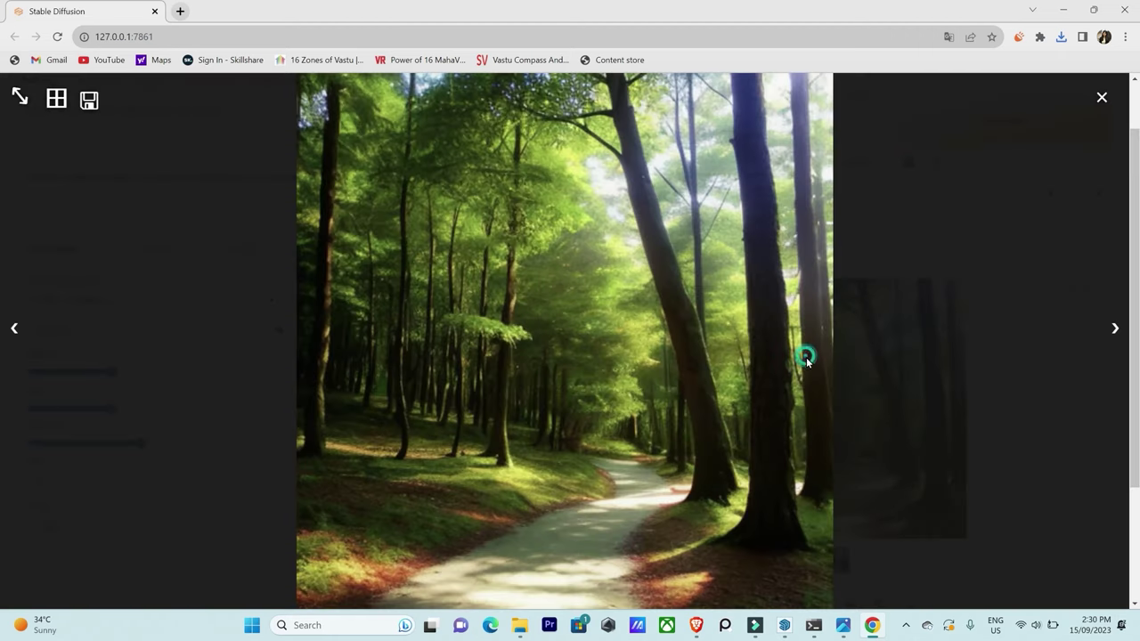
{"action": "right_click", "coordinate": [484, 247]}
{"action": "left_click", "coordinate": [522, 275]}
{"action": "left_click", "coordinate": [915, 450]}
{"action": "left_click", "coordinate": [933, 348]}
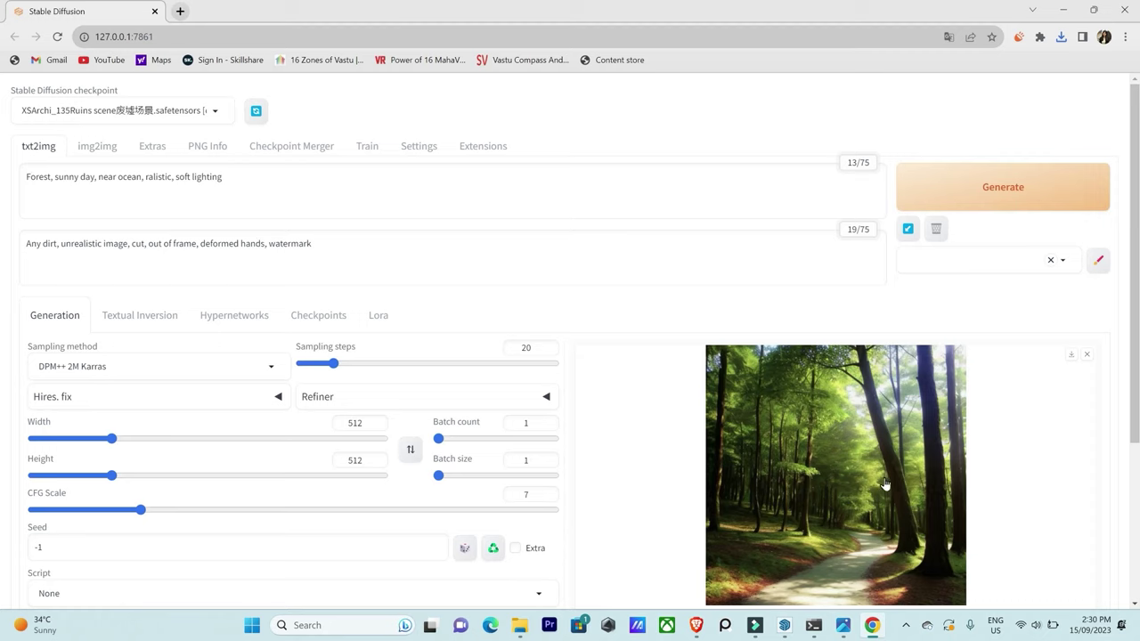
Look through the img2img, Extras and Checkpoint Merger pages and the list of installed checkpoints.
{"action": "left_click", "coordinate": [99, 148]}
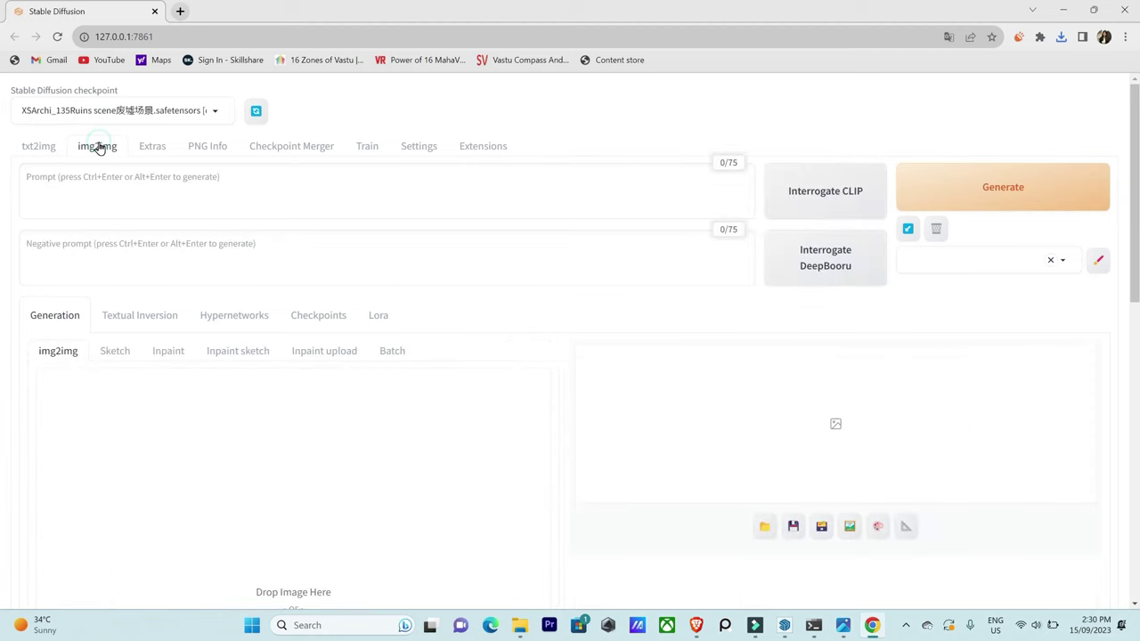
{"action": "left_click", "coordinate": [47, 147]}
{"action": "left_click", "coordinate": [146, 148]}
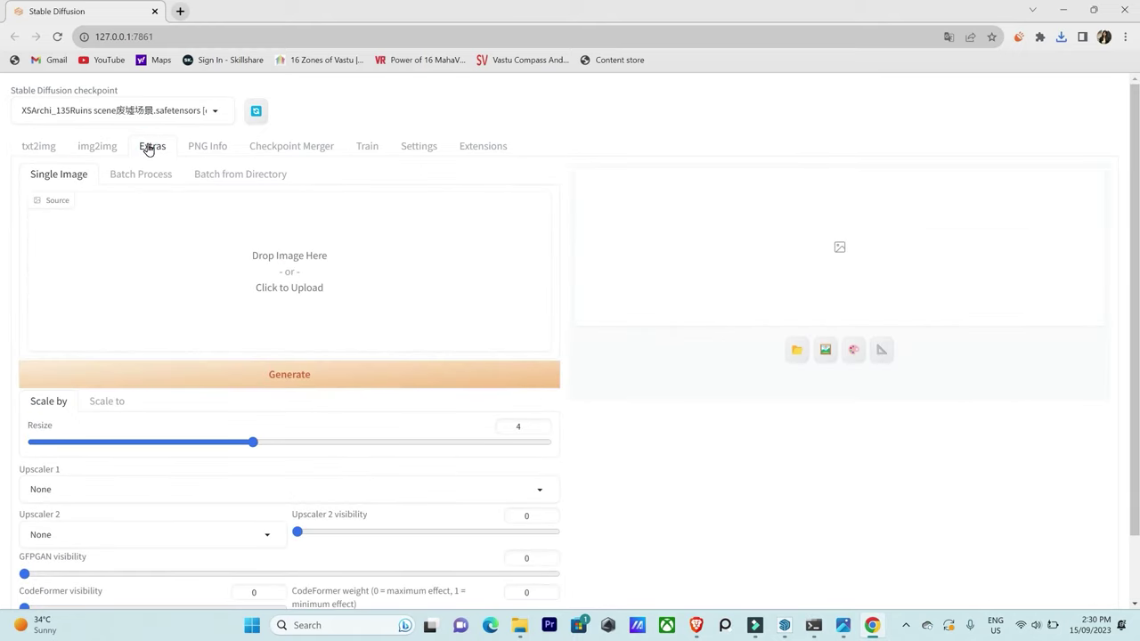
{"action": "scroll", "coordinate": [325, 301], "scroll_direction": "down", "scroll_amount": 1}
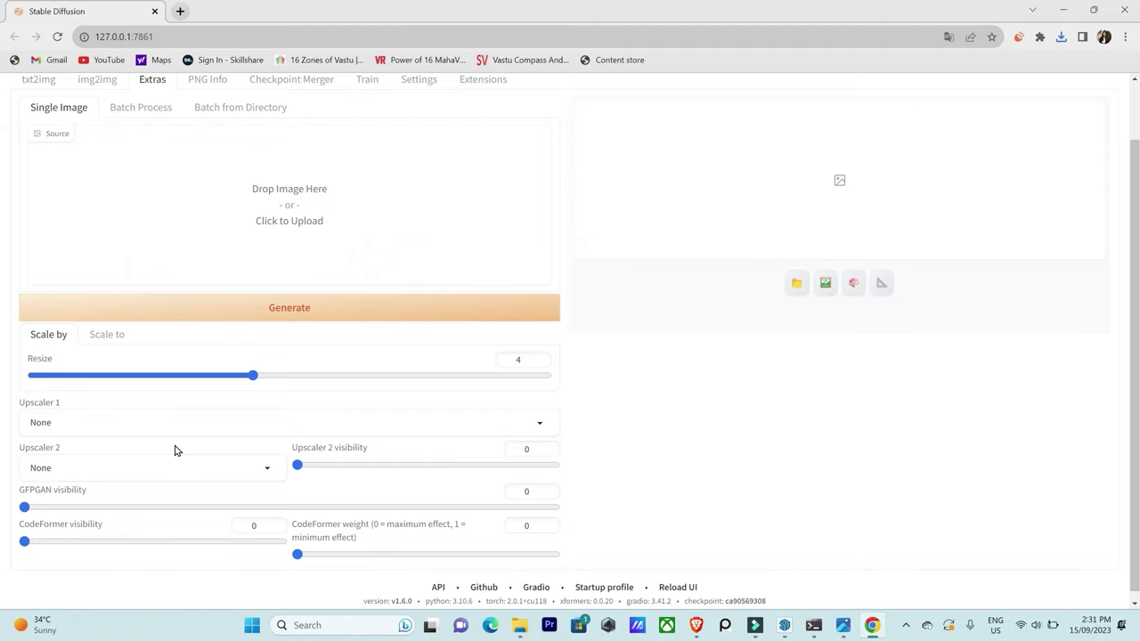
{"action": "scroll", "coordinate": [208, 415], "scroll_direction": "up", "scroll_amount": 1}
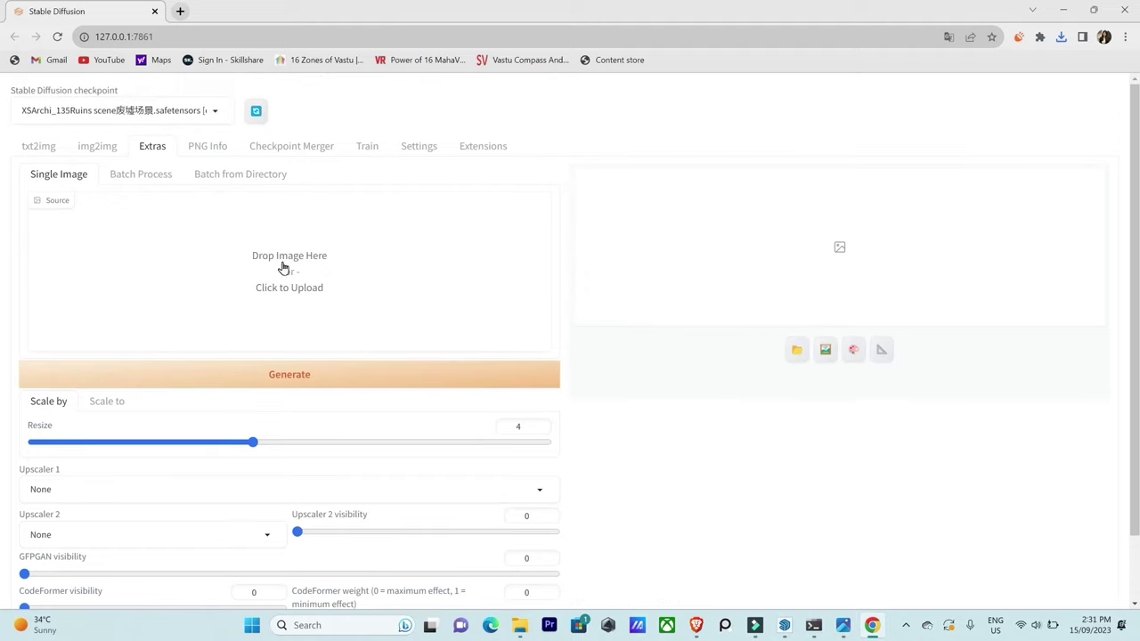
{"action": "left_click", "coordinate": [48, 149]}
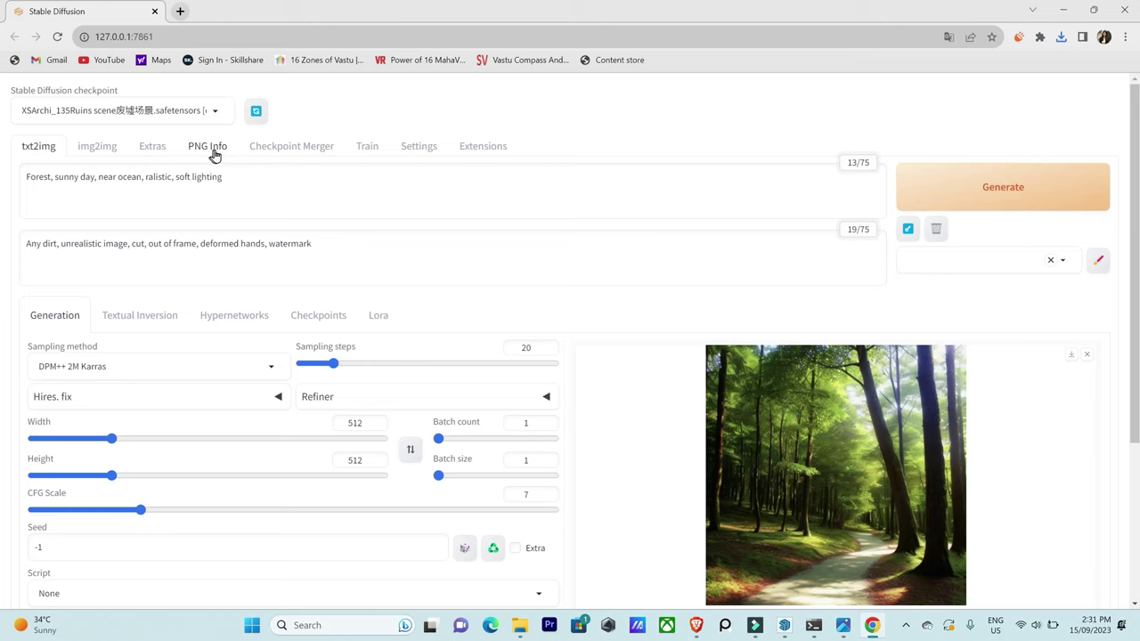
{"action": "left_click", "coordinate": [312, 152]}
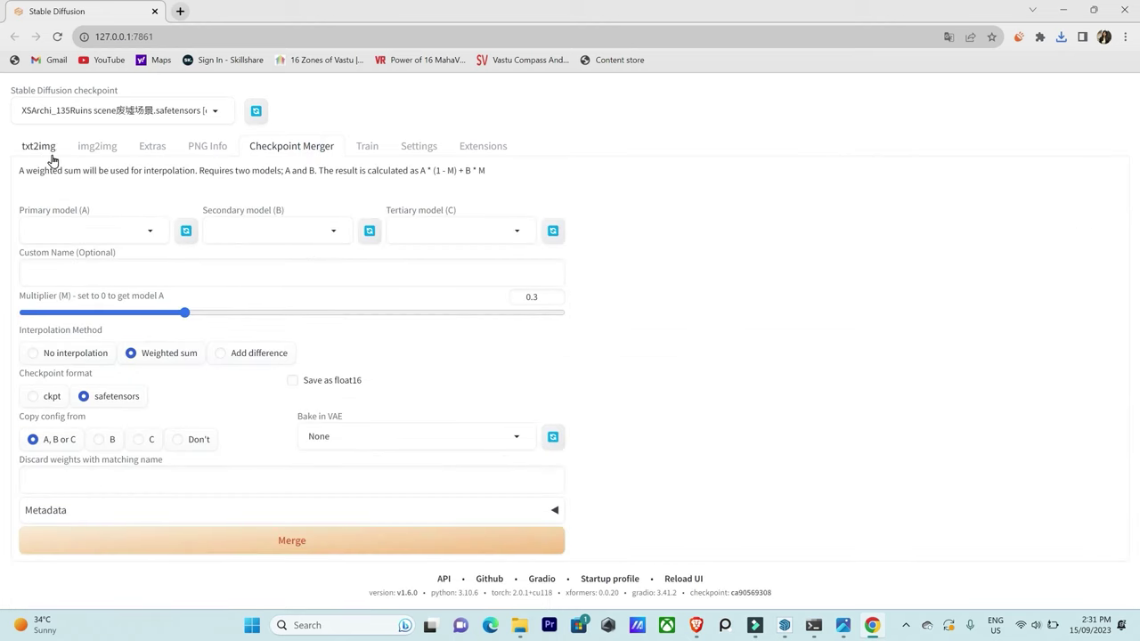
{"action": "left_click", "coordinate": [216, 116]}
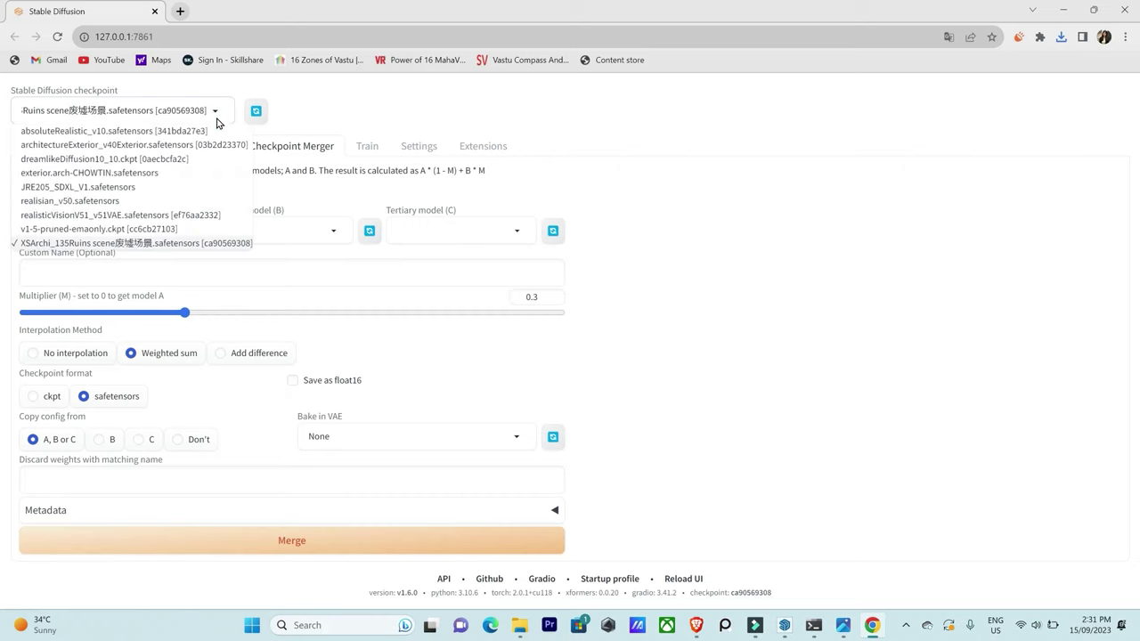
In the Checkpoint Merger, choose architectureExterior_v40Exterior as primary model and XSArchi_135Ruins scene as secondary model.
{"action": "left_click", "coordinate": [178, 277]}
{"action": "left_click", "coordinate": [38, 146]}
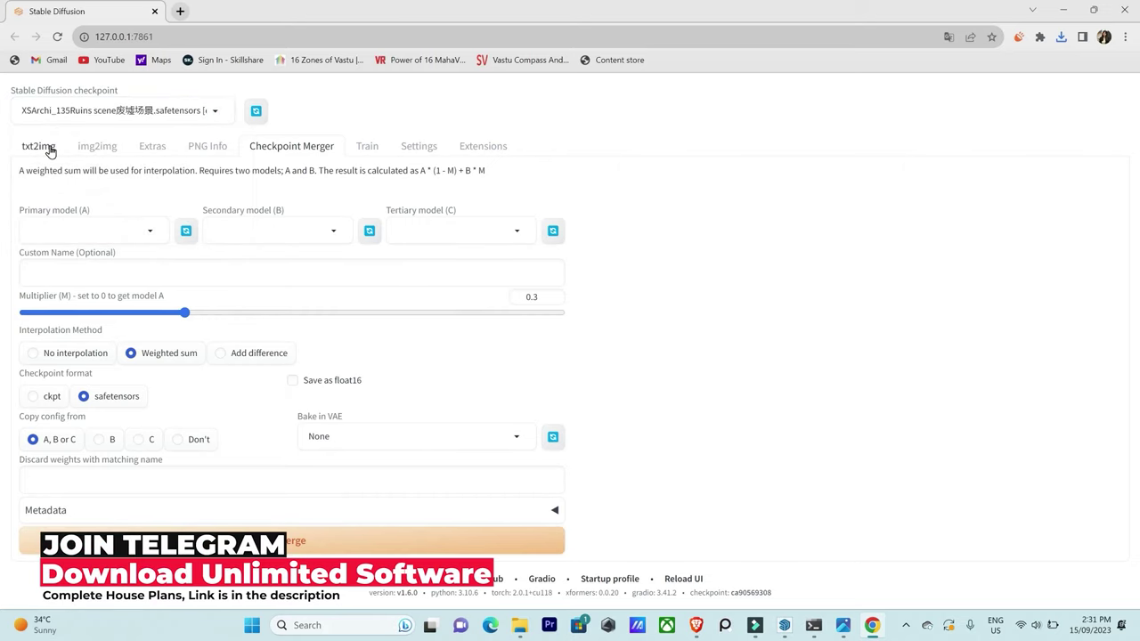
{"action": "left_click", "coordinate": [281, 146]}
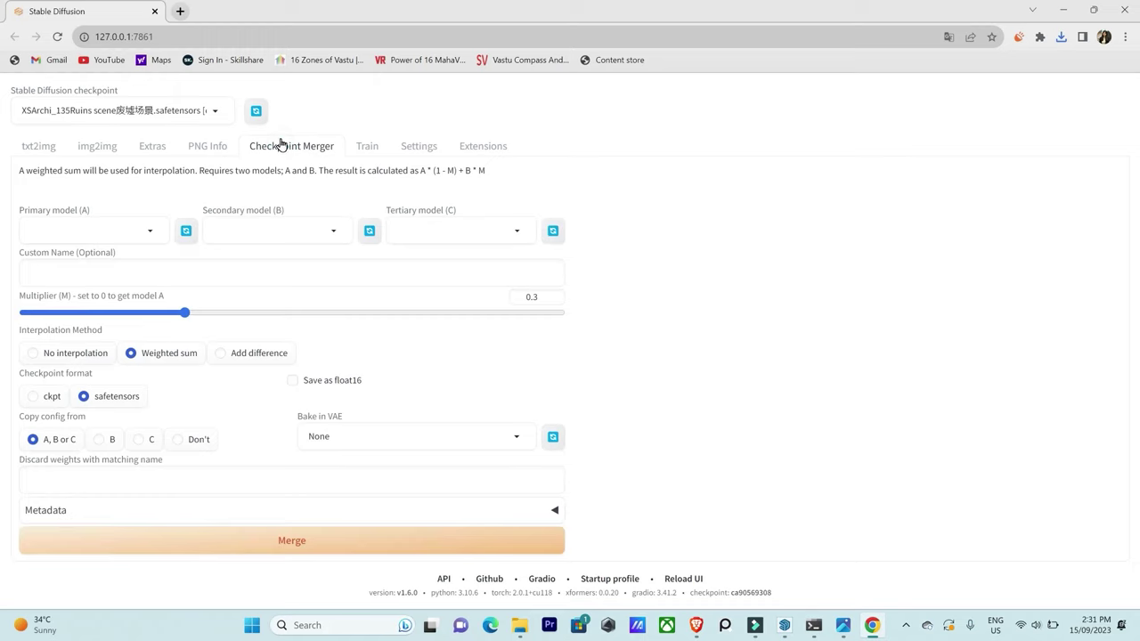
{"action": "left_click", "coordinate": [150, 232]}
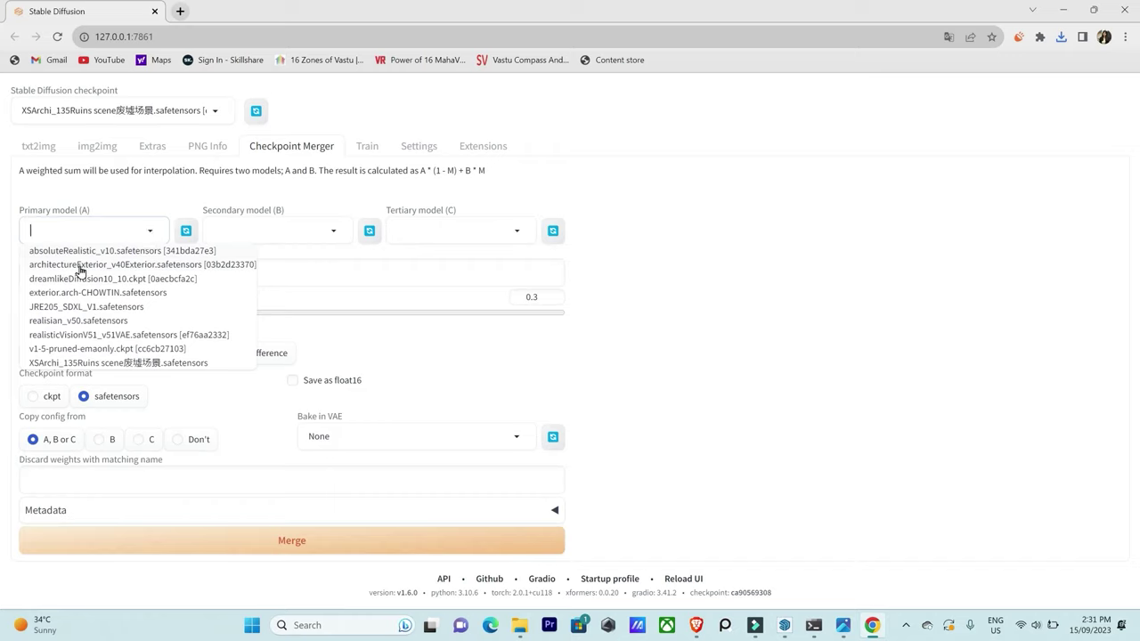
{"action": "left_click", "coordinate": [79, 267]}
{"action": "left_click", "coordinate": [331, 231]}
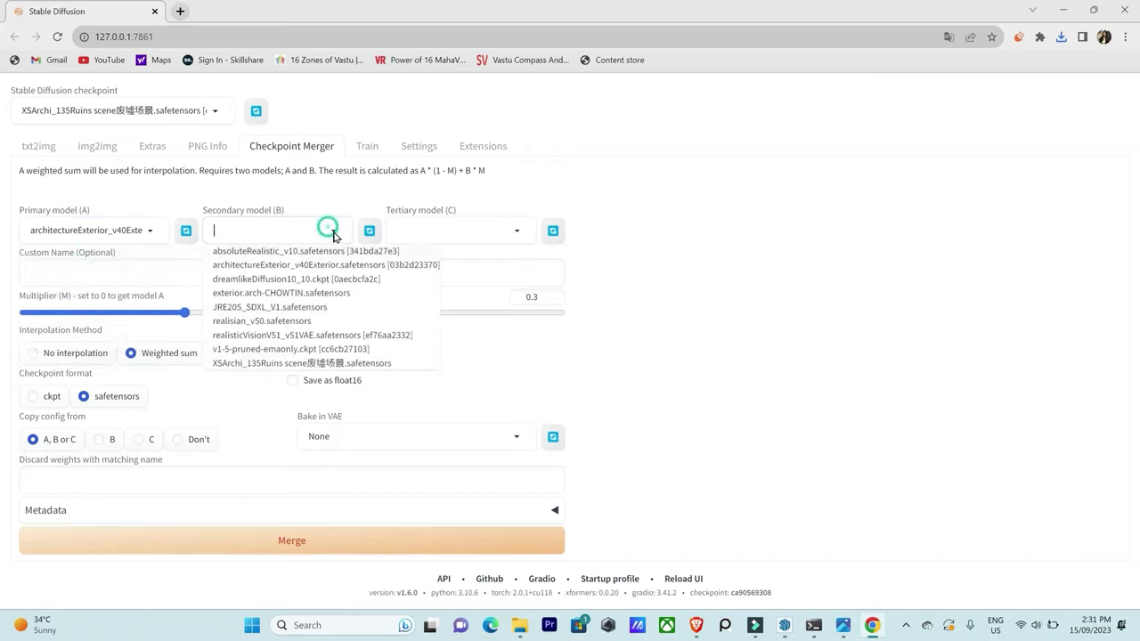
{"action": "left_click", "coordinate": [261, 363]}
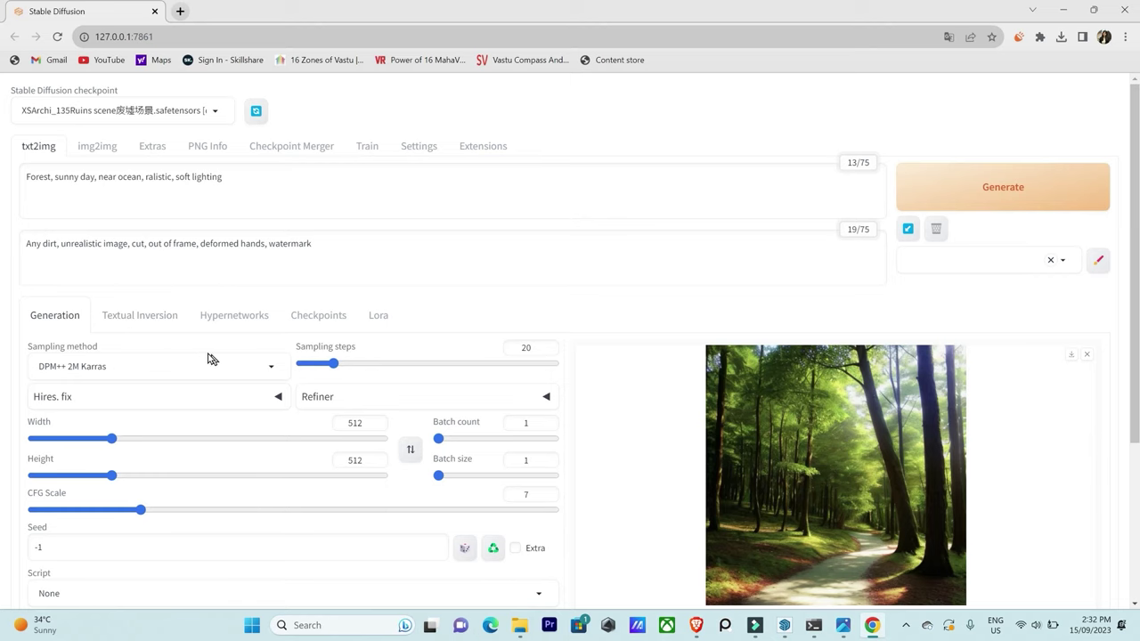
Look through the available txt2img sampling methods and select Euler a.
{"action": "scroll", "coordinate": [208, 362], "scroll_direction": "down", "scroll_amount": 1}
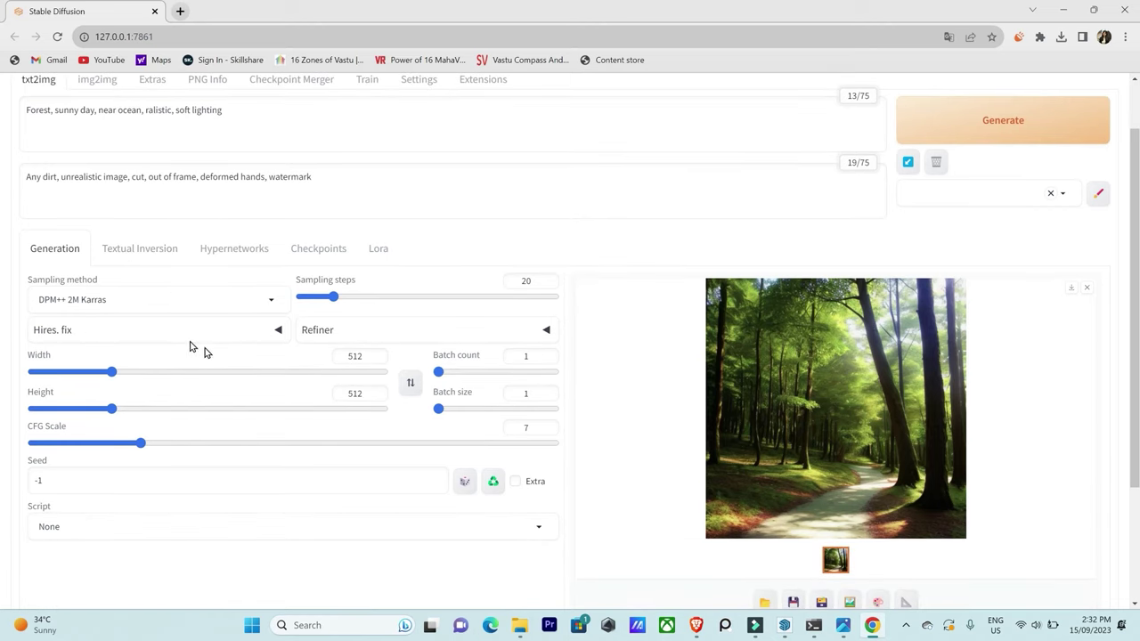
{"action": "left_click", "coordinate": [270, 304]}
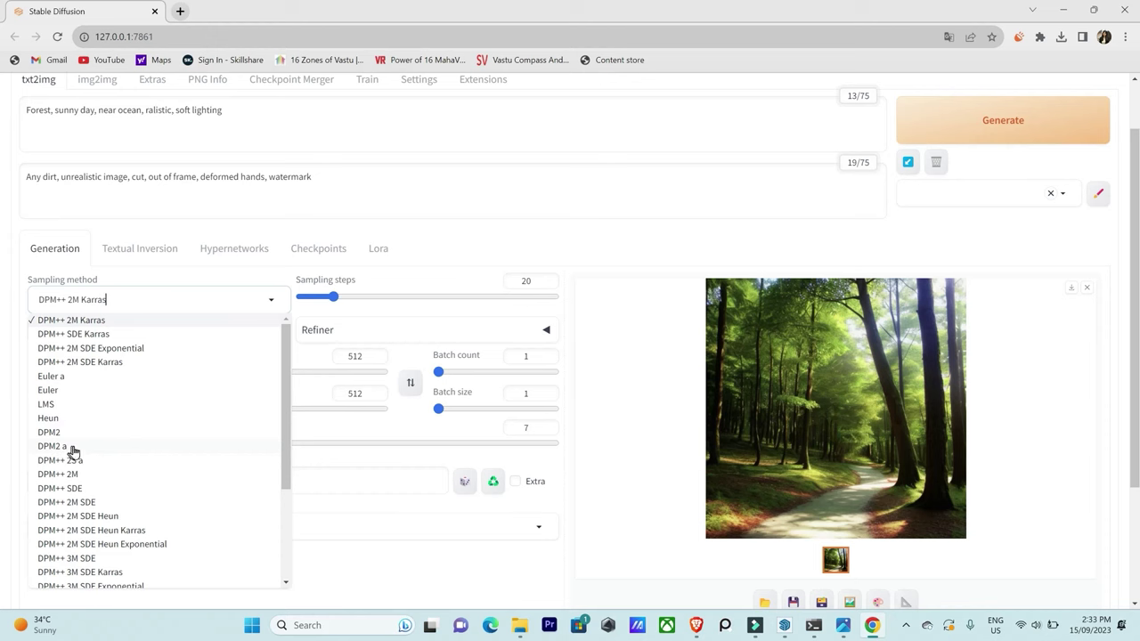
{"action": "scroll", "coordinate": [115, 480], "scroll_direction": "down", "scroll_amount": 5}
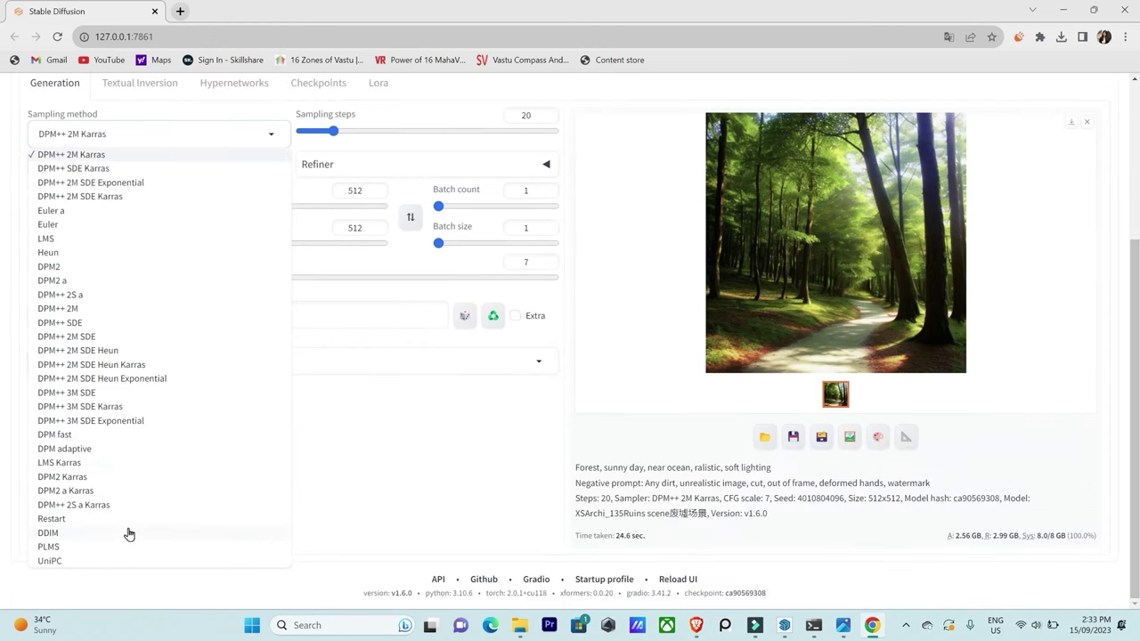
{"action": "scroll", "coordinate": [133, 534], "scroll_direction": "up", "scroll_amount": 3}
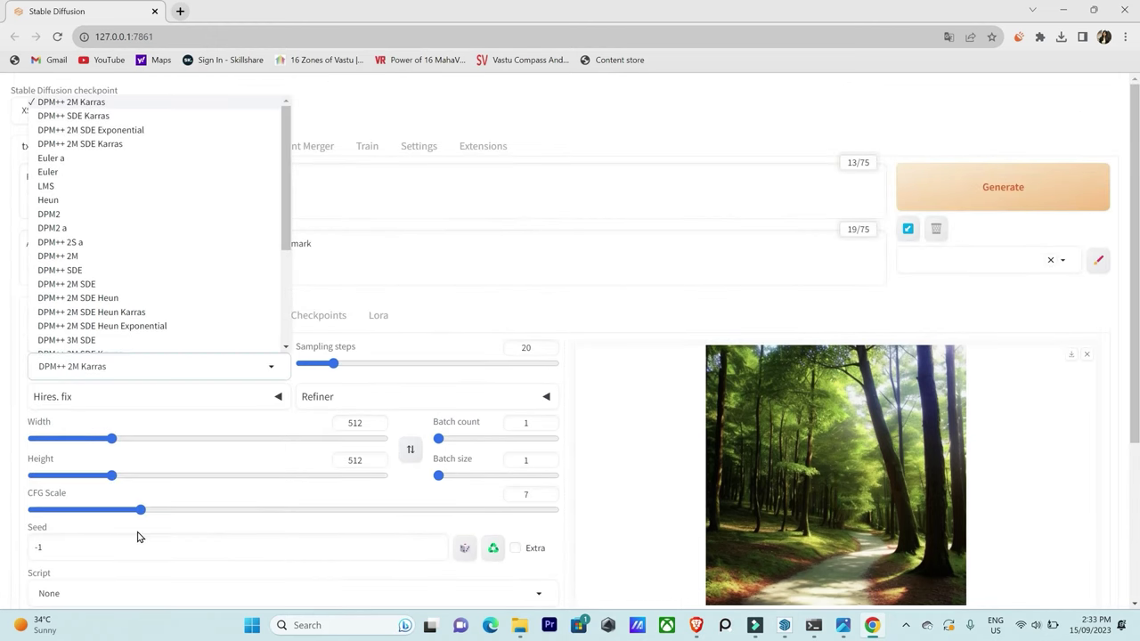
{"action": "left_click", "coordinate": [428, 264]}
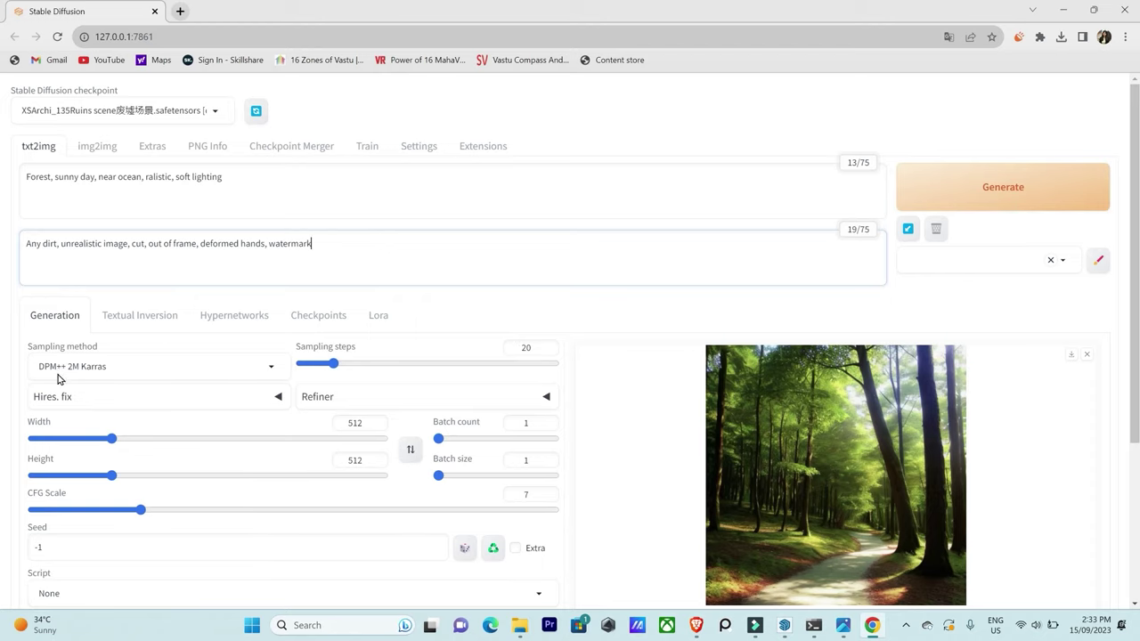
{"action": "left_click", "coordinate": [272, 366]}
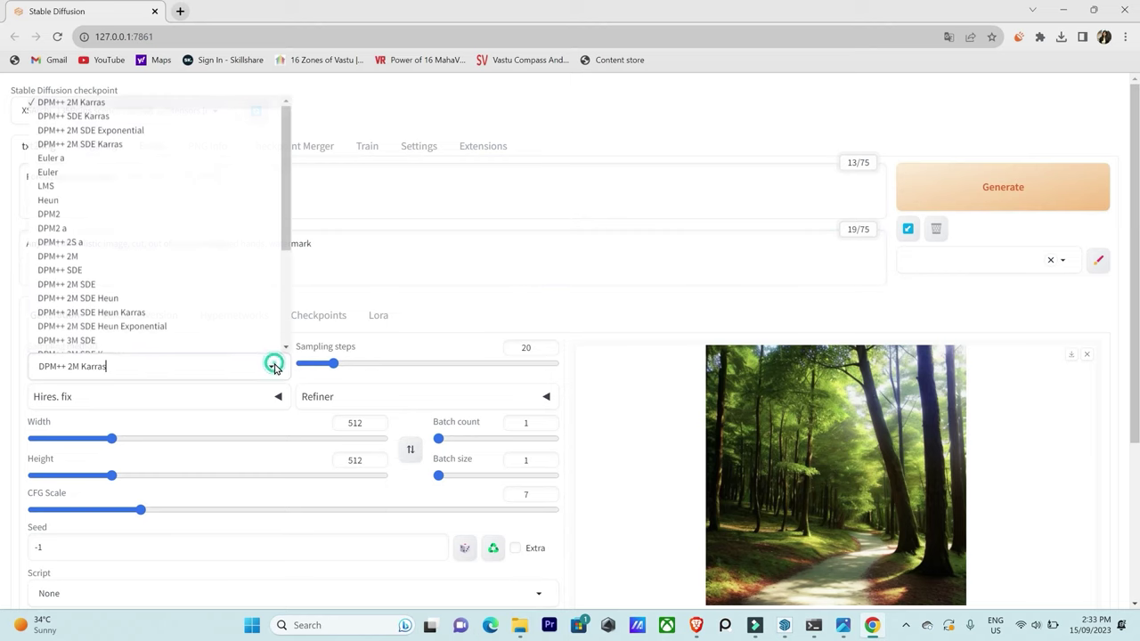
{"action": "left_click", "coordinate": [87, 157]}
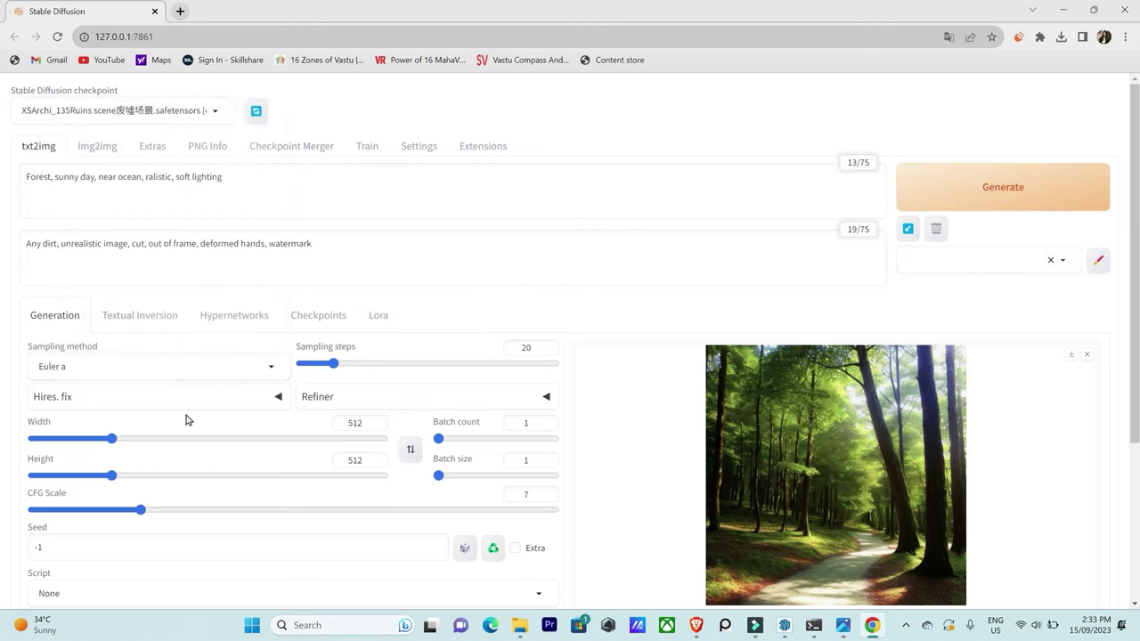
Set the sampling method to DDIM and generate the forest image from the same prompts.
{"action": "left_click", "coordinate": [272, 373]}
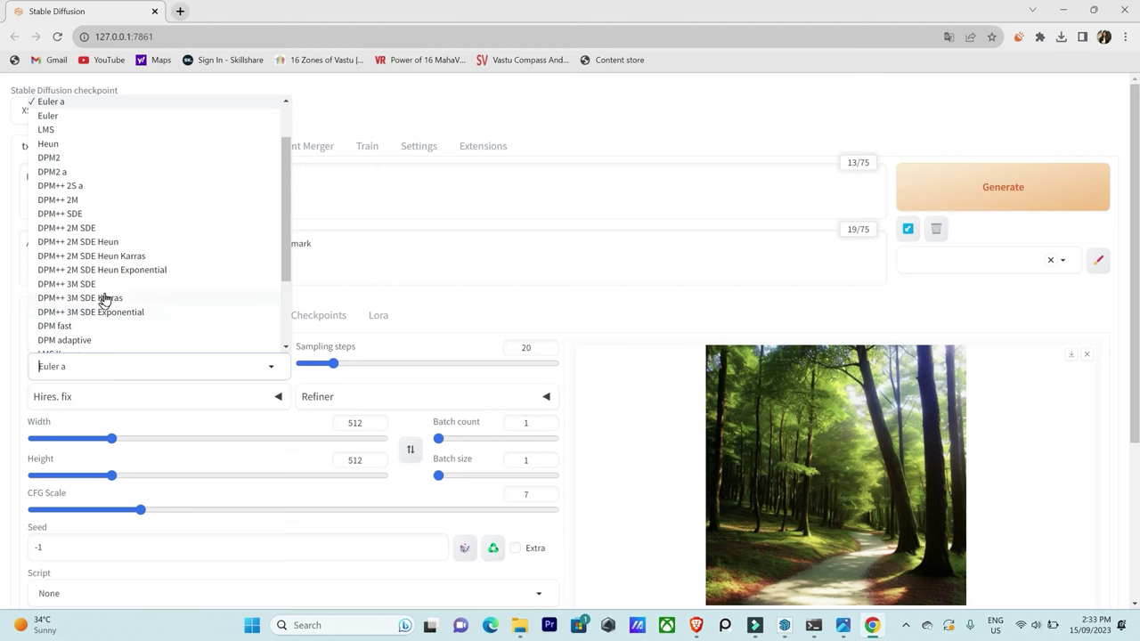
{"action": "scroll", "coordinate": [116, 276], "scroll_direction": "down", "scroll_amount": 2}
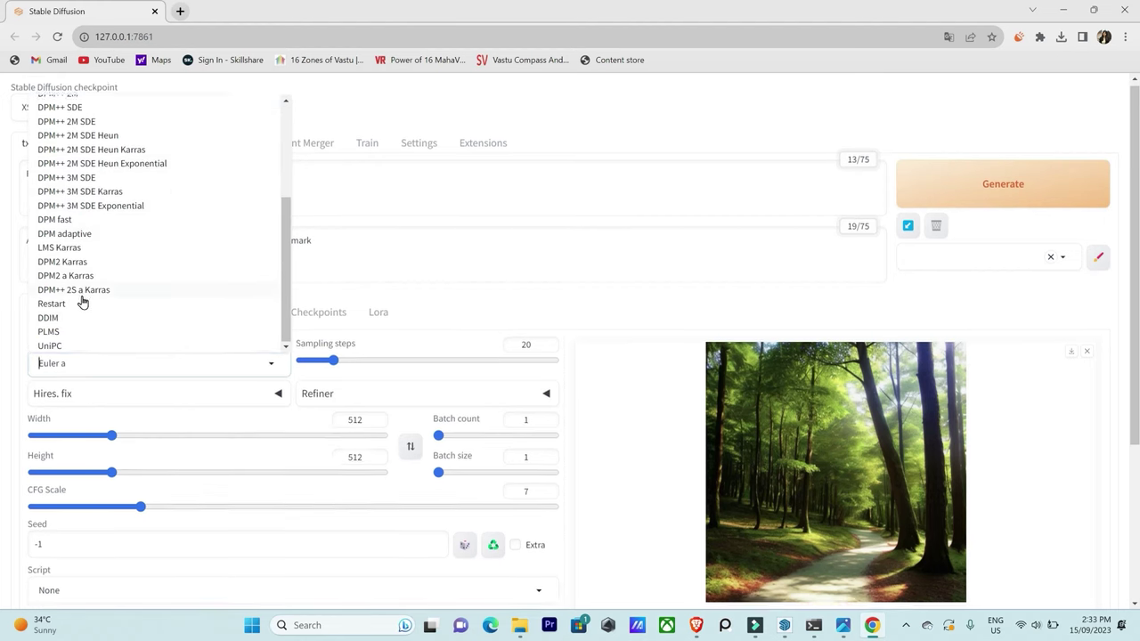
{"action": "scroll", "coordinate": [85, 290], "scroll_direction": "down", "scroll_amount": 1}
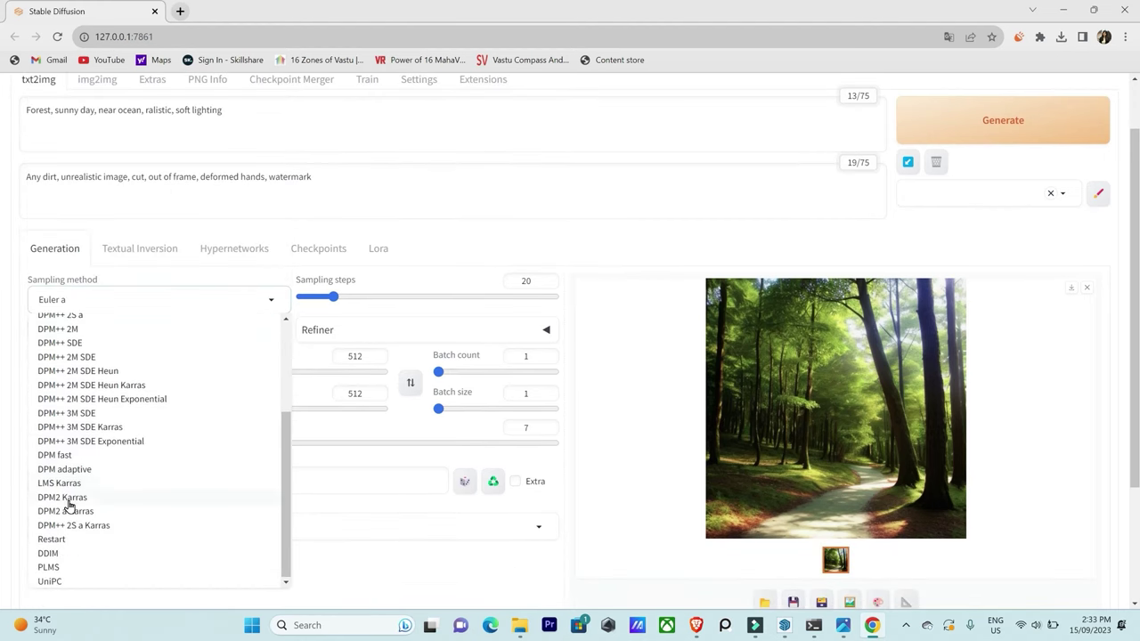
{"action": "left_click", "coordinate": [49, 553]}
{"action": "scroll", "coordinate": [496, 474], "scroll_direction": "up", "scroll_amount": 1}
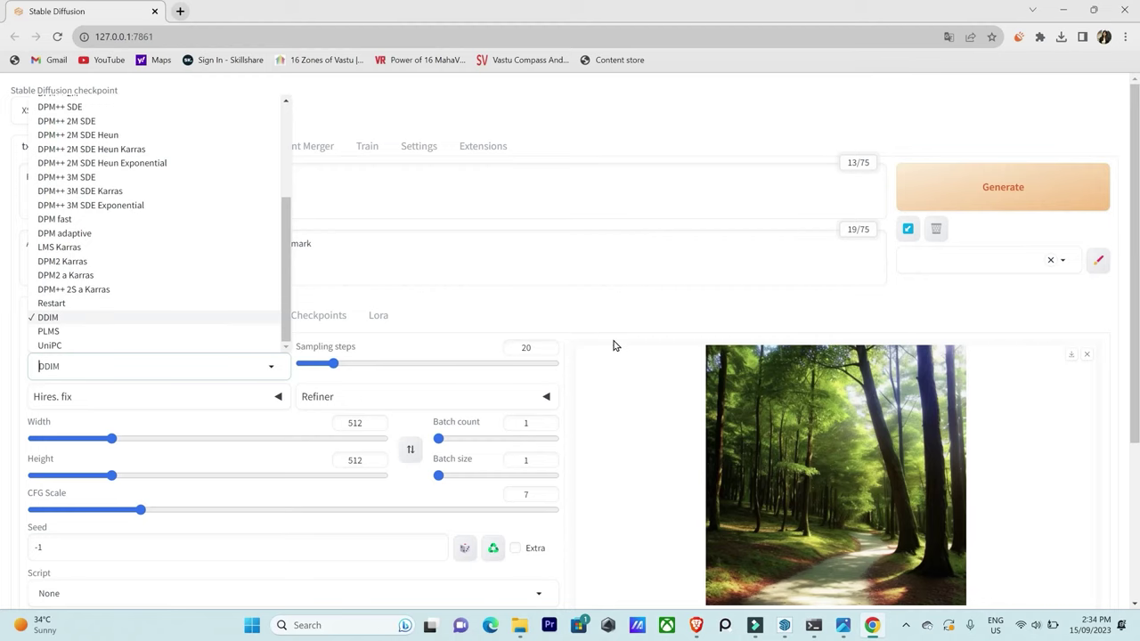
{"action": "left_click", "coordinate": [619, 372]}
{"action": "left_click", "coordinate": [1102, 97]}
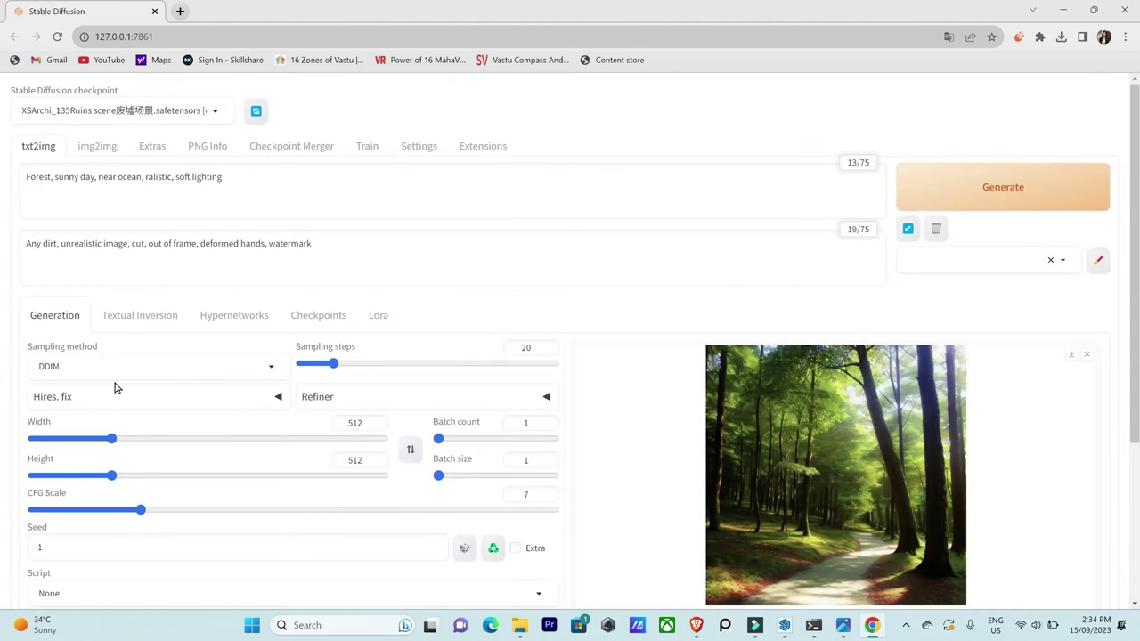
{"action": "left_click", "coordinate": [988, 191]}
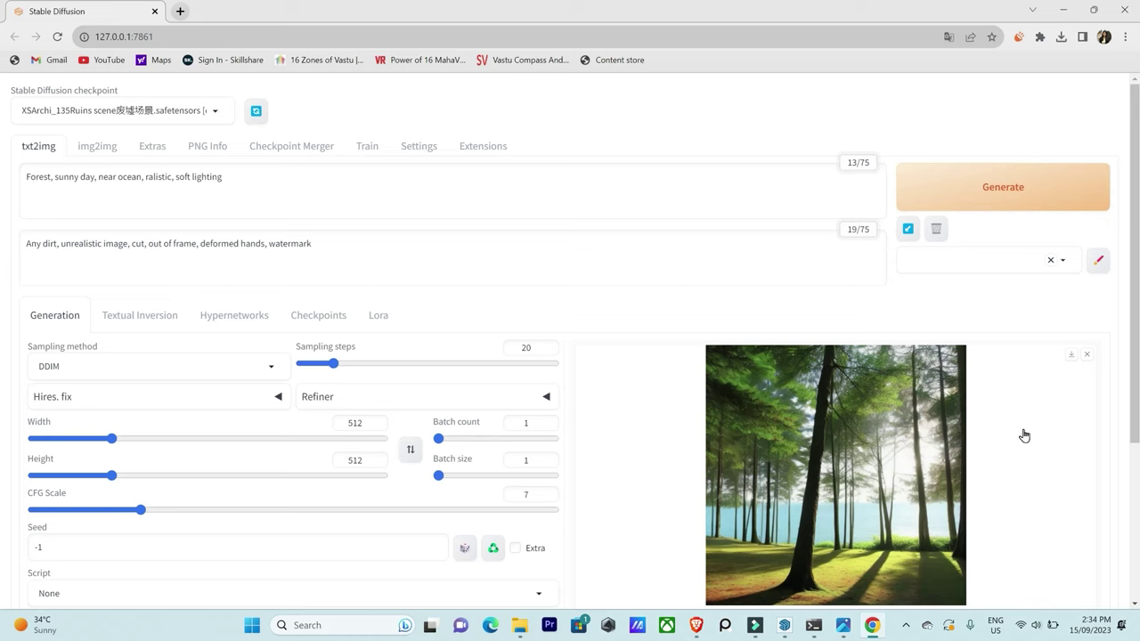
Set the sampling steps to 35 and generate the forest image again.
{"action": "scroll", "coordinate": [1023, 433], "scroll_direction": "down", "scroll_amount": 1}
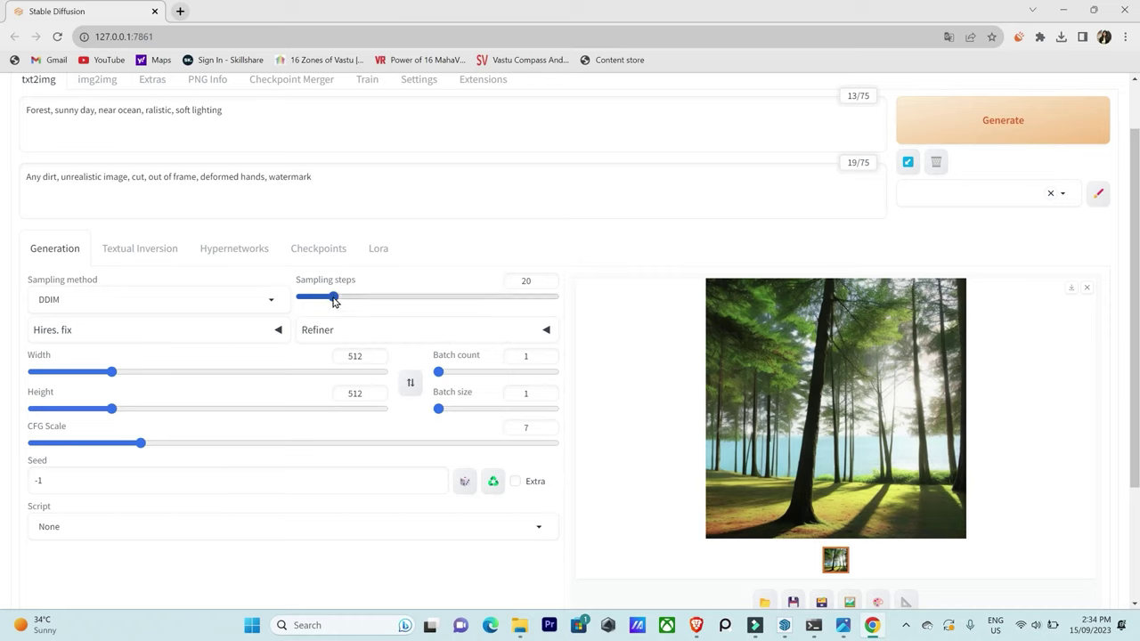
{"action": "left_click_drag", "start_coordinate": [334, 302], "coordinate": [360, 305]}
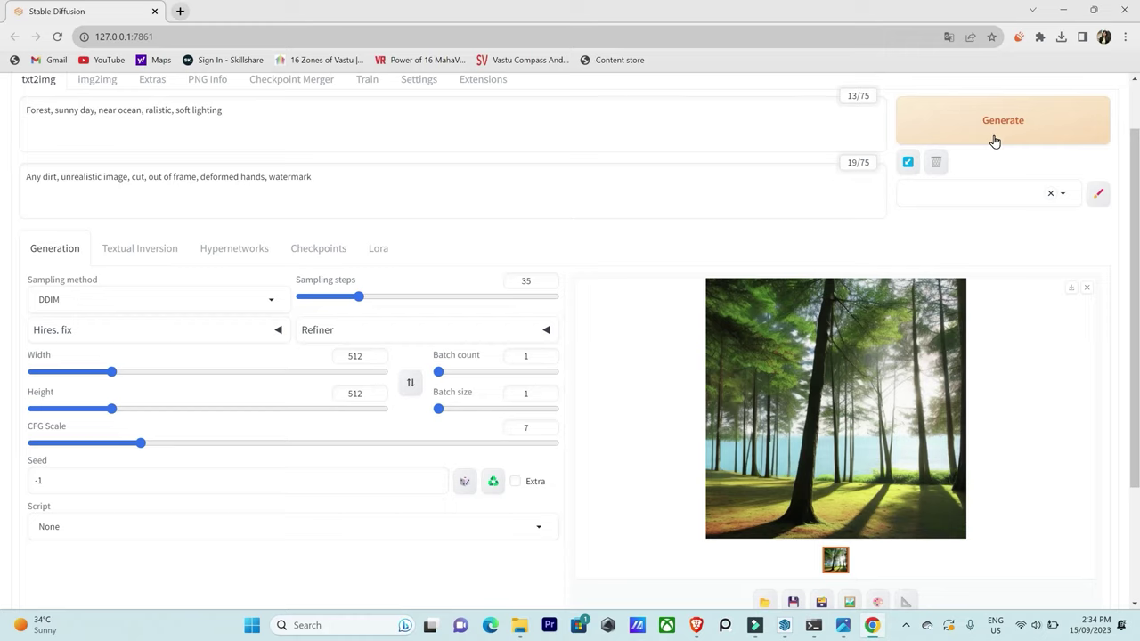
{"action": "left_click", "coordinate": [1061, 111]}
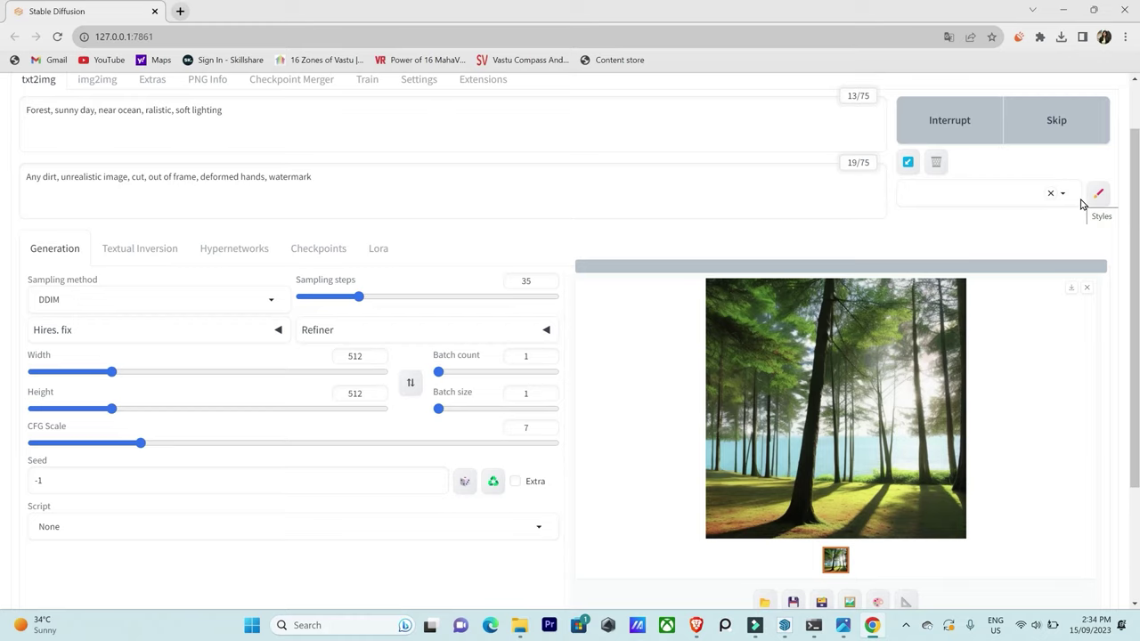
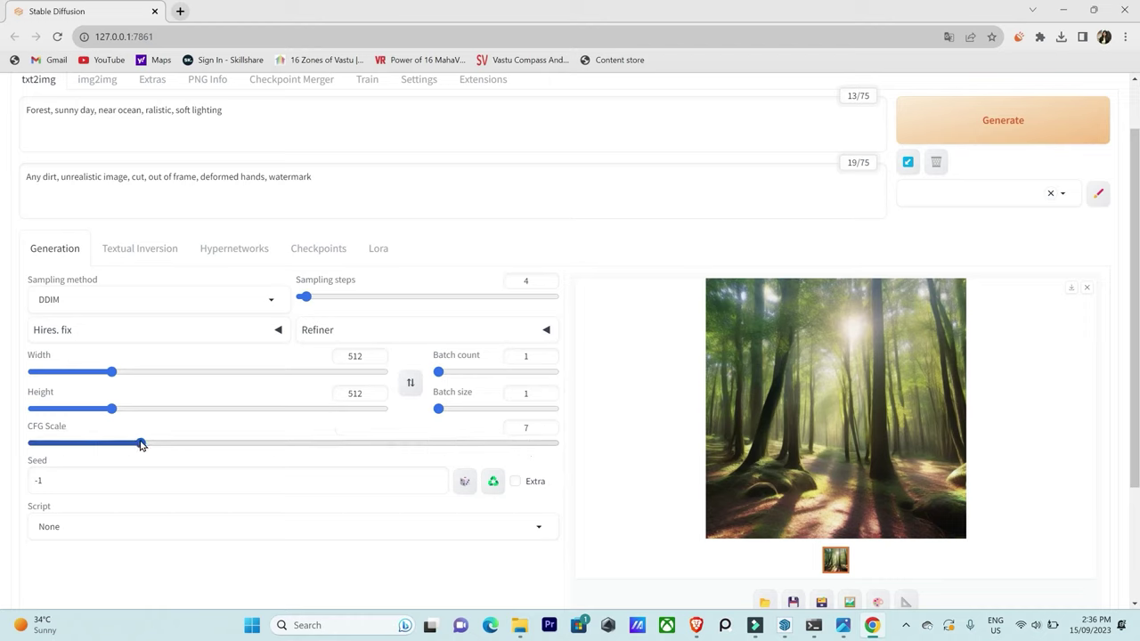
Generate the forest image with the CFG scale at 30, and again with it at 1.
{"action": "left_click_drag", "start_coordinate": [140, 442], "coordinate": [583, 446]}
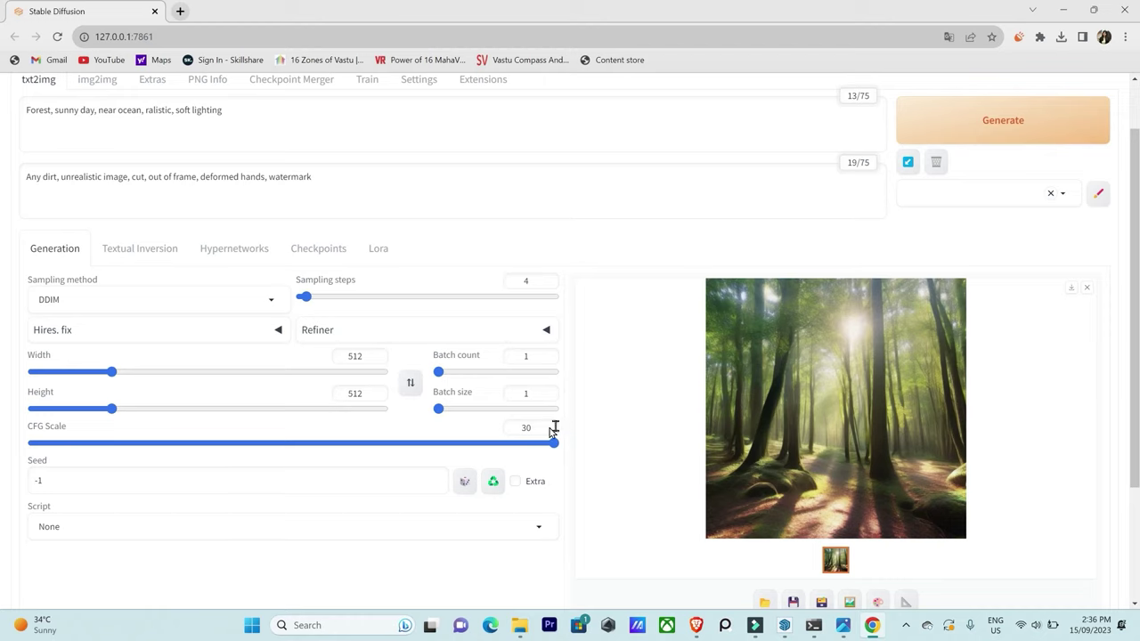
{"action": "left_click", "coordinate": [953, 102]}
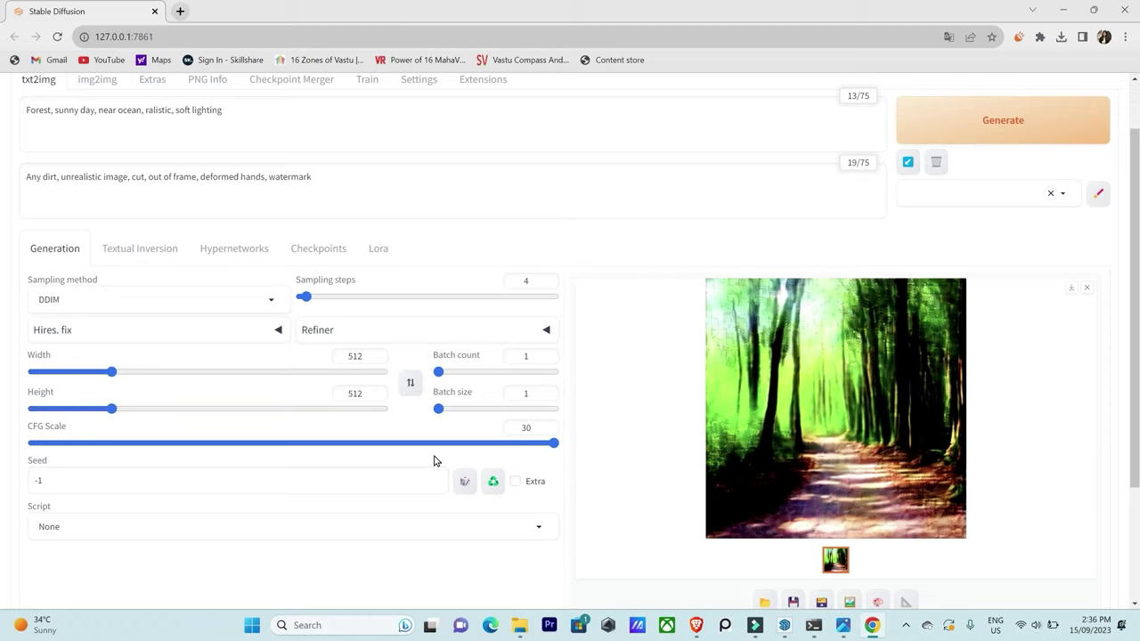
{"action": "left_click_drag", "start_coordinate": [552, 442], "coordinate": [1, 512]}
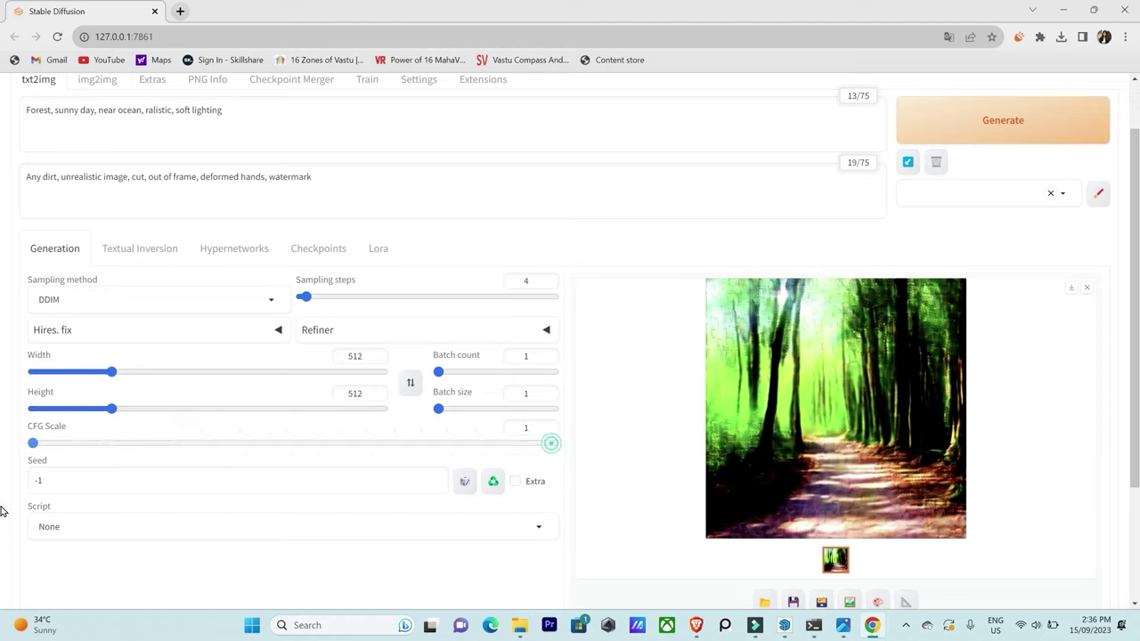
{"action": "left_click", "coordinate": [997, 139]}
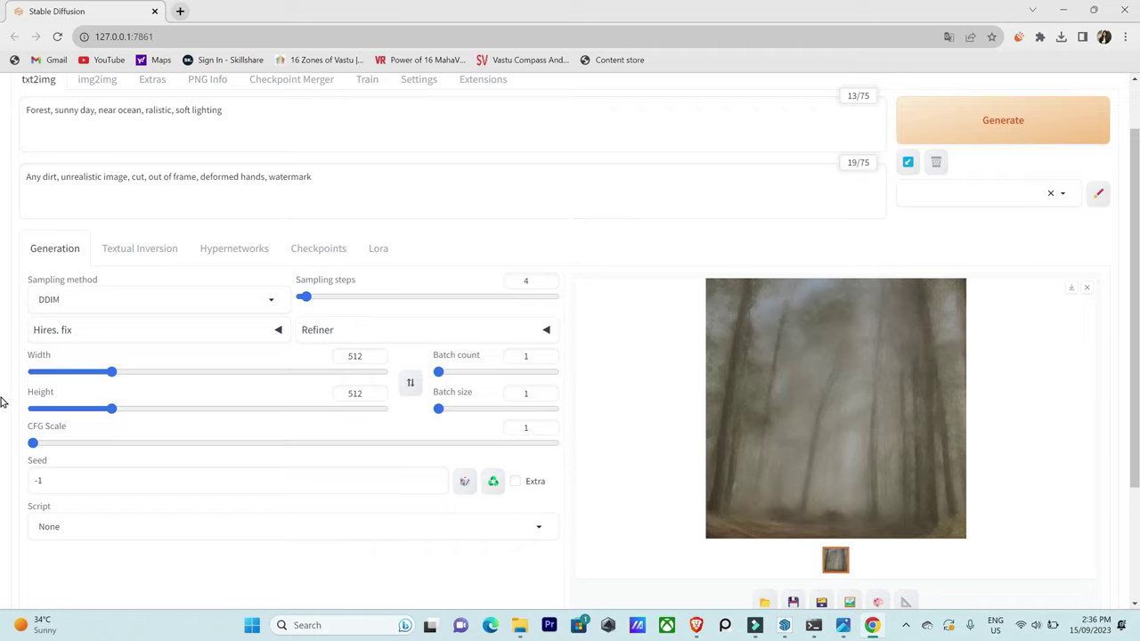
Generate the forest image with the CFG scale at 2, and again with it at 10.
{"action": "left_click_drag", "start_coordinate": [33, 443], "coordinate": [51, 443]}
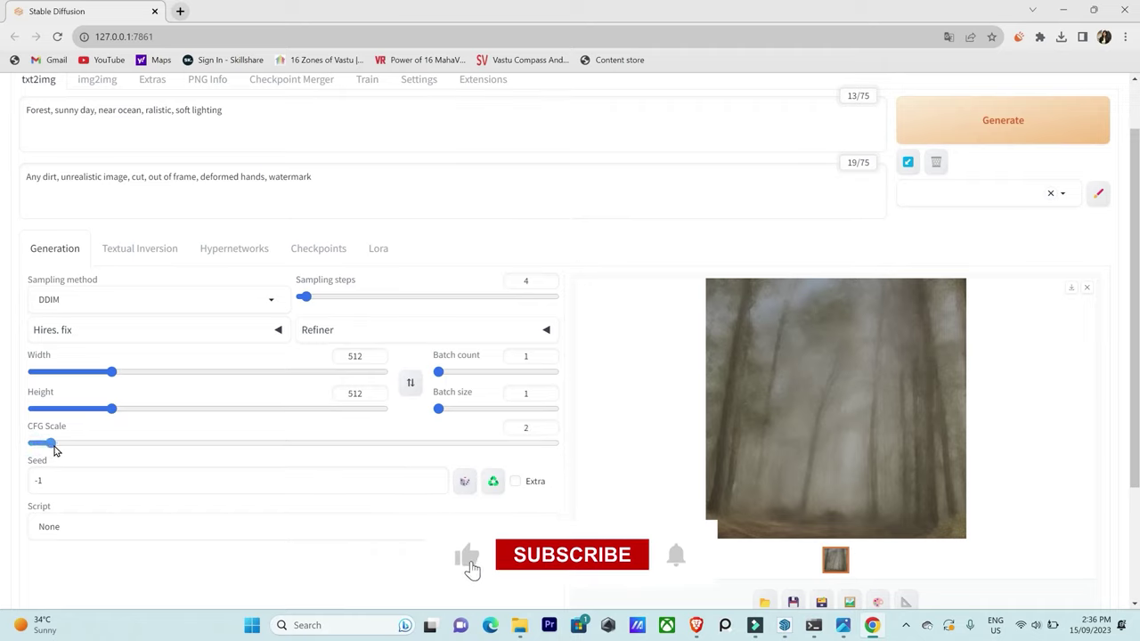
{"action": "left_click", "coordinate": [949, 136]}
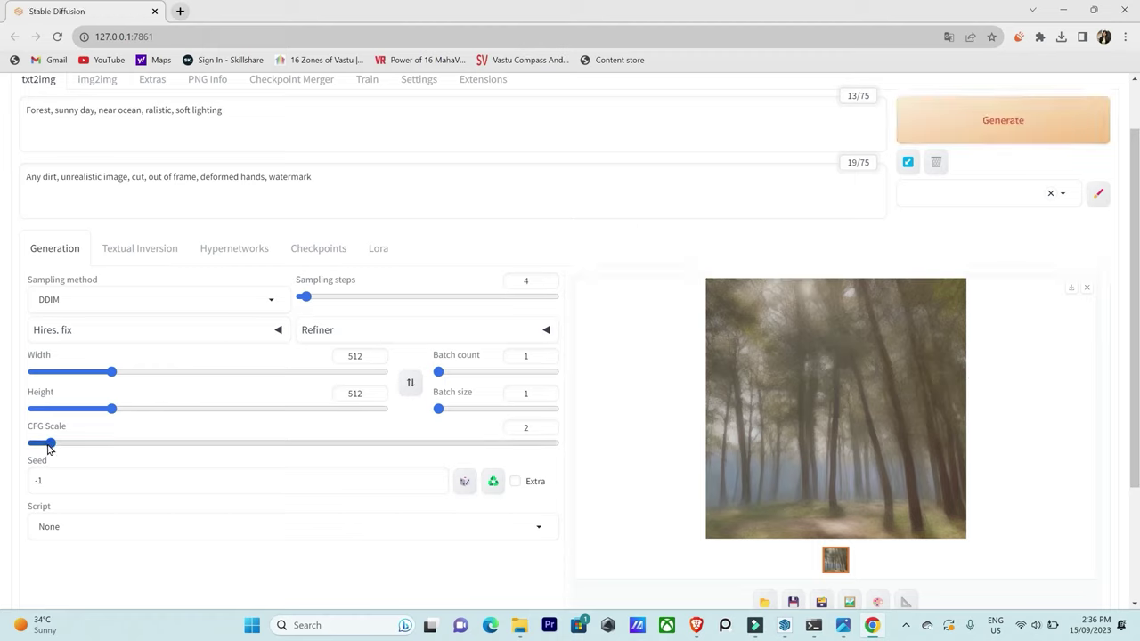
{"action": "left_click_drag", "start_coordinate": [51, 447], "coordinate": [198, 452]}
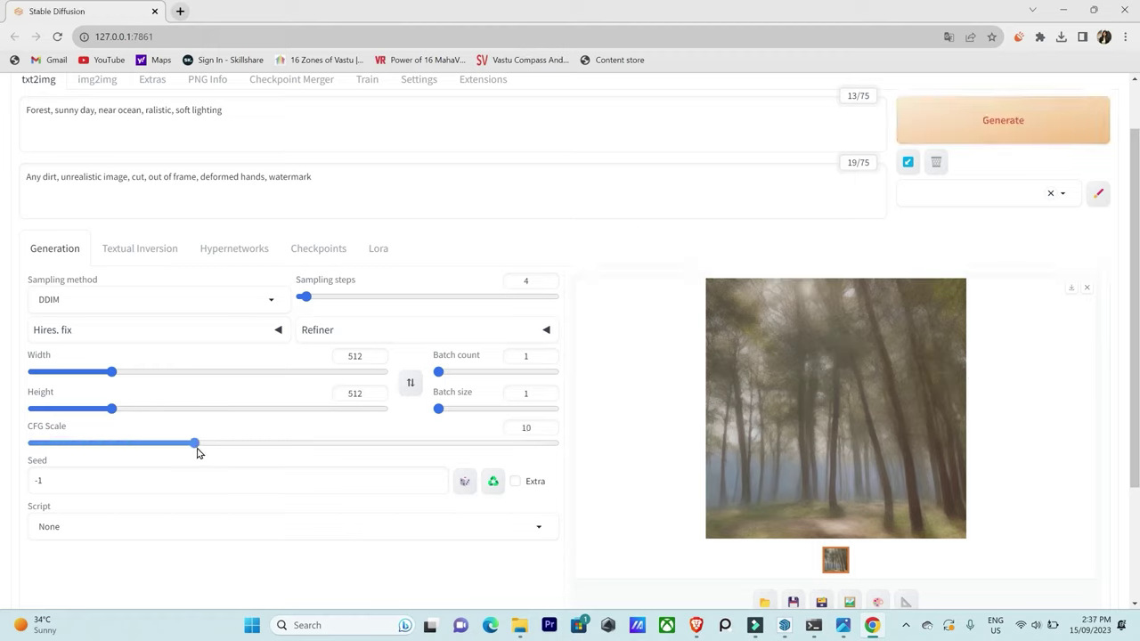
{"action": "left_click", "coordinate": [995, 126]}
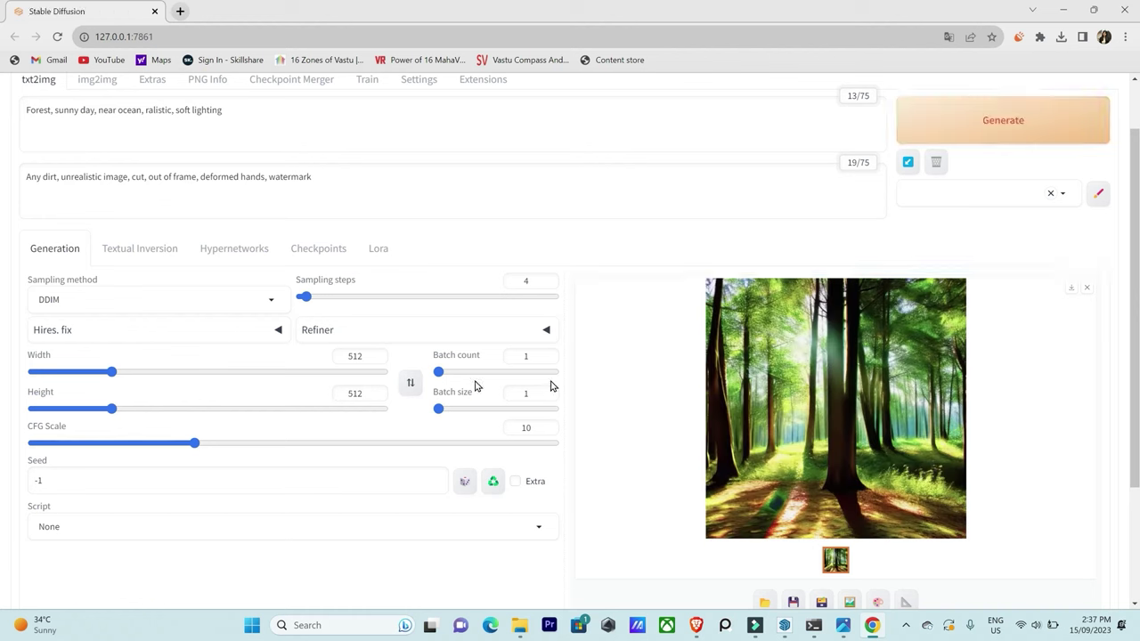
Generate the forest image with the CFG scale at 8.5, and again with it at 6.5.
{"action": "left_click_drag", "start_coordinate": [194, 445], "coordinate": [171, 452]}
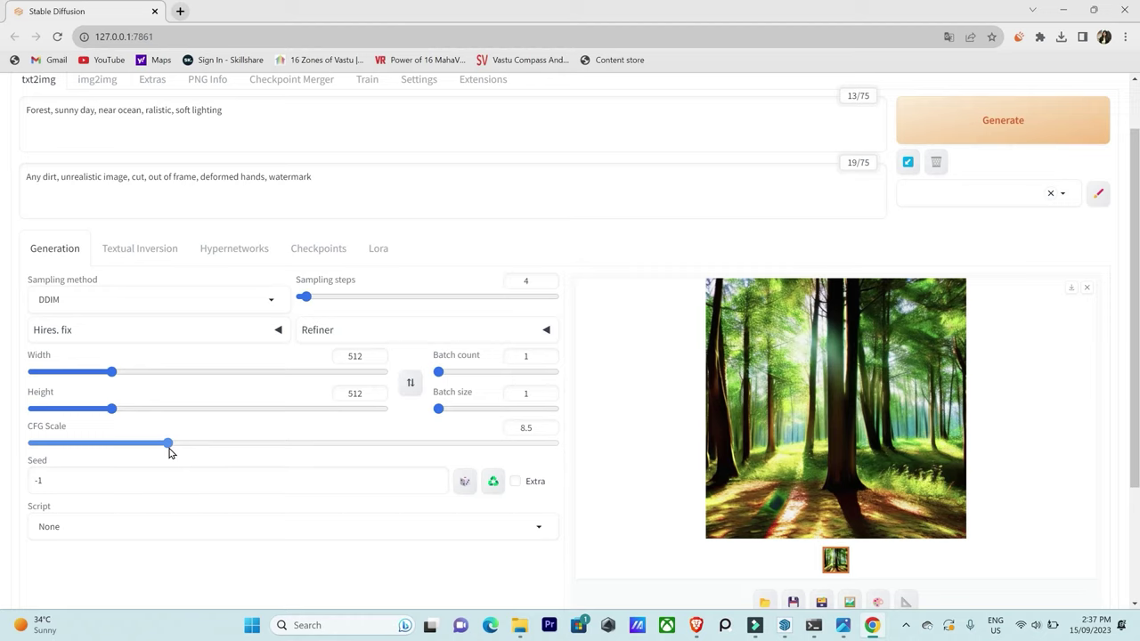
{"action": "left_click", "coordinate": [1007, 119]}
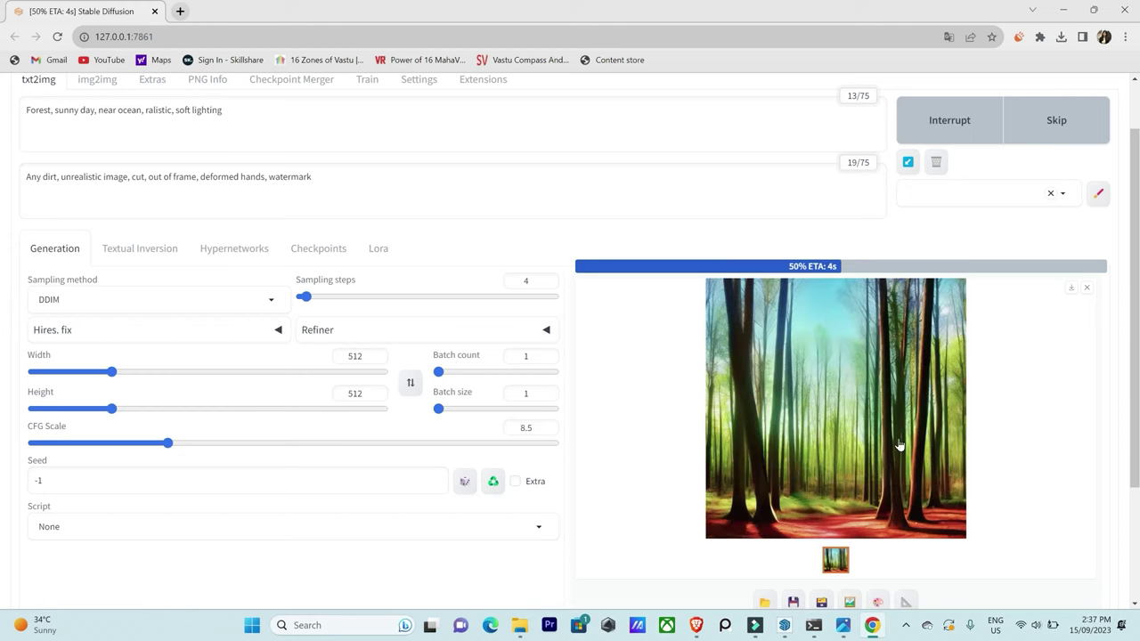
{"action": "left_click_drag", "start_coordinate": [167, 442], "coordinate": [136, 458]}
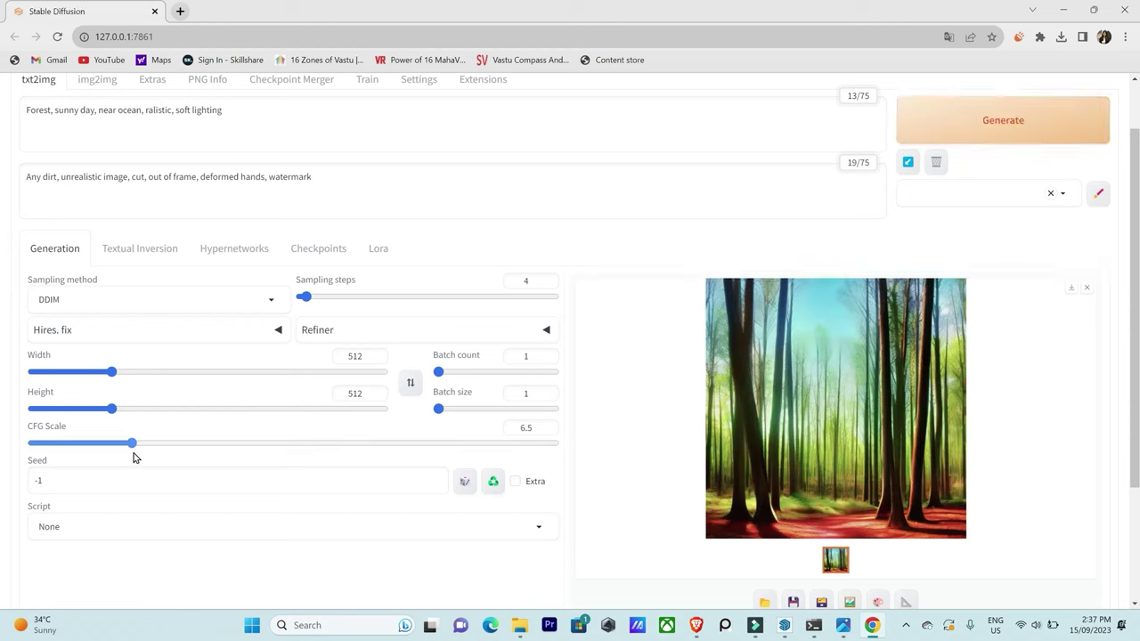
{"action": "left_click", "coordinate": [976, 116]}
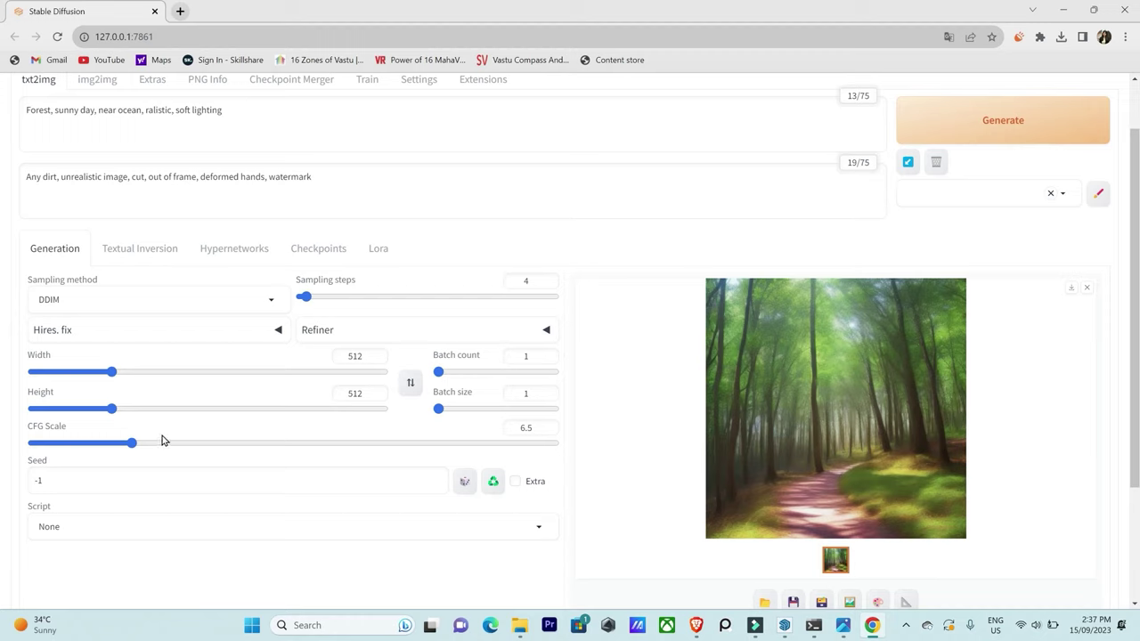
Switch the sampling method to DPM++ 2M Karras and generate the forest image again.
{"action": "left_click", "coordinate": [273, 303]}
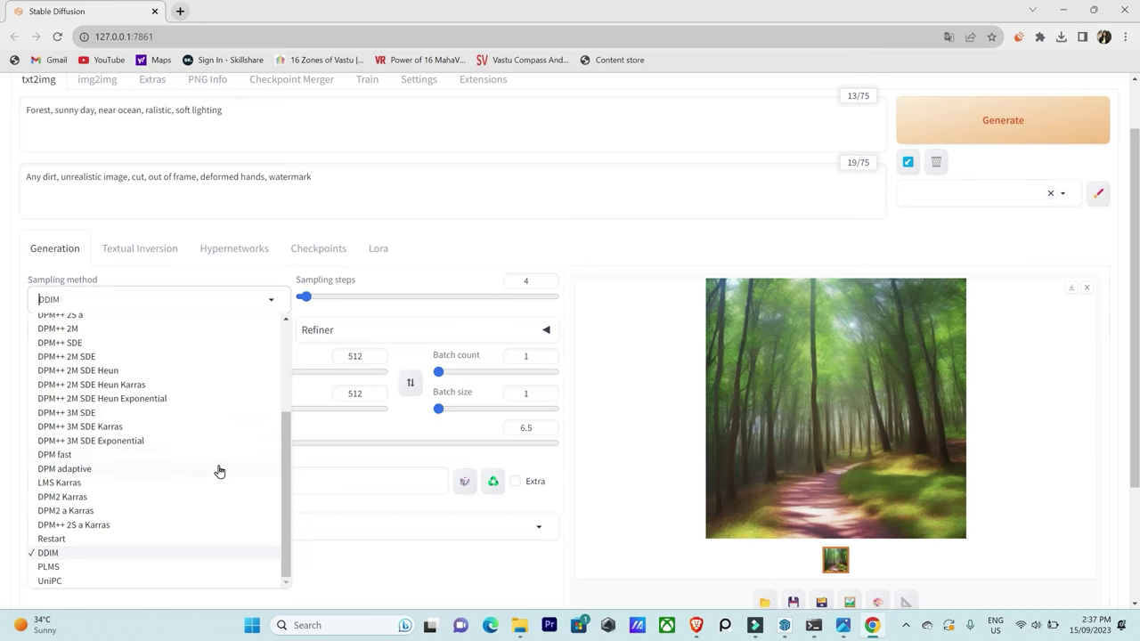
{"action": "scroll", "coordinate": [222, 468], "scroll_direction": "up", "scroll_amount": 2}
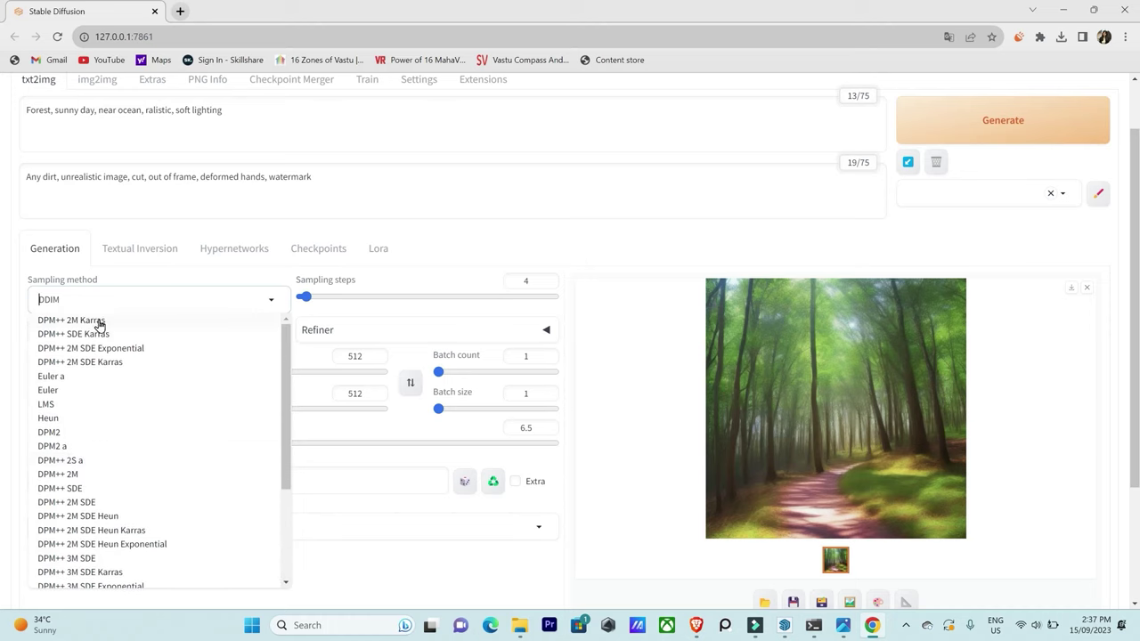
{"action": "left_click", "coordinate": [129, 320]}
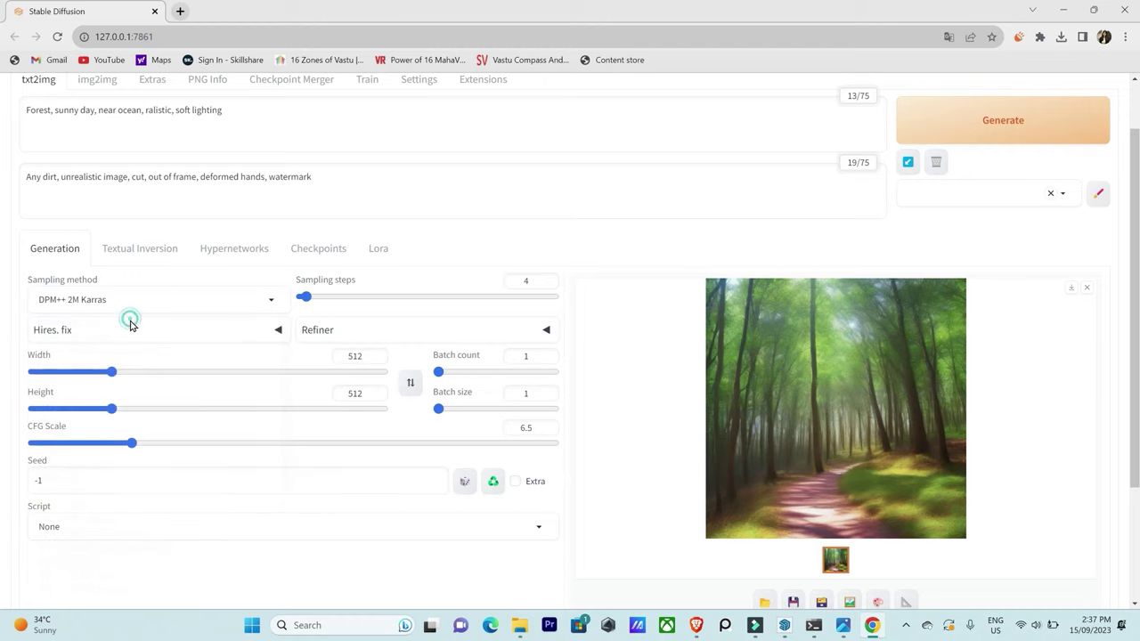
{"action": "left_click", "coordinate": [977, 109]}
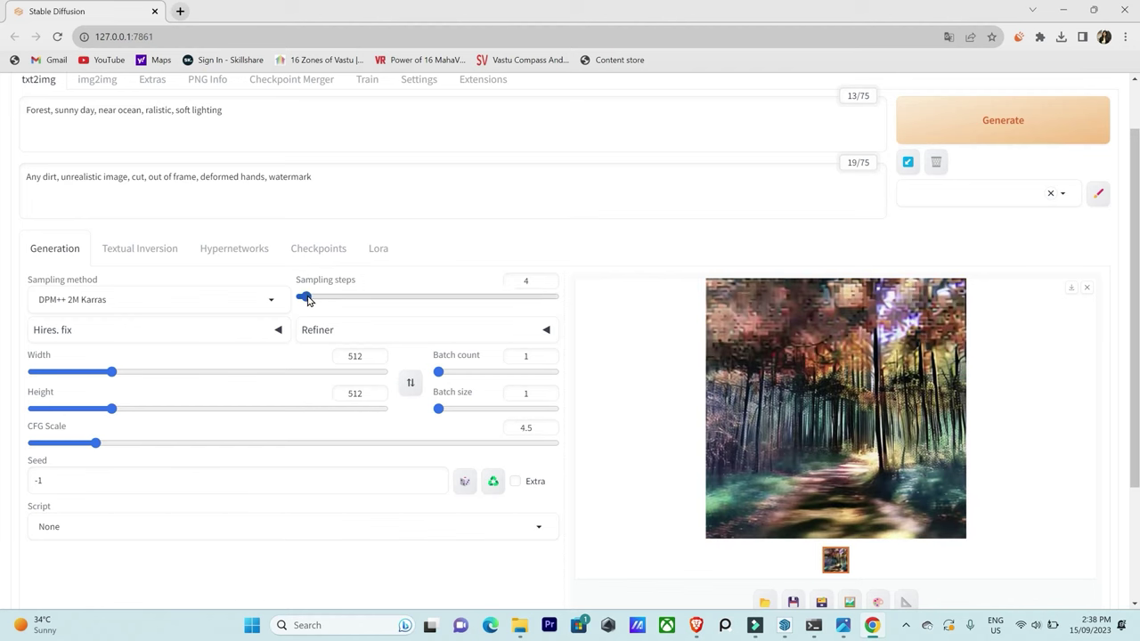
Set the sampling steps to 12 and save the currently displayed forest image as Sam 4 in the Stable-diffusion models folder.
{"action": "left_click_drag", "start_coordinate": [308, 300], "coordinate": [321, 303]}
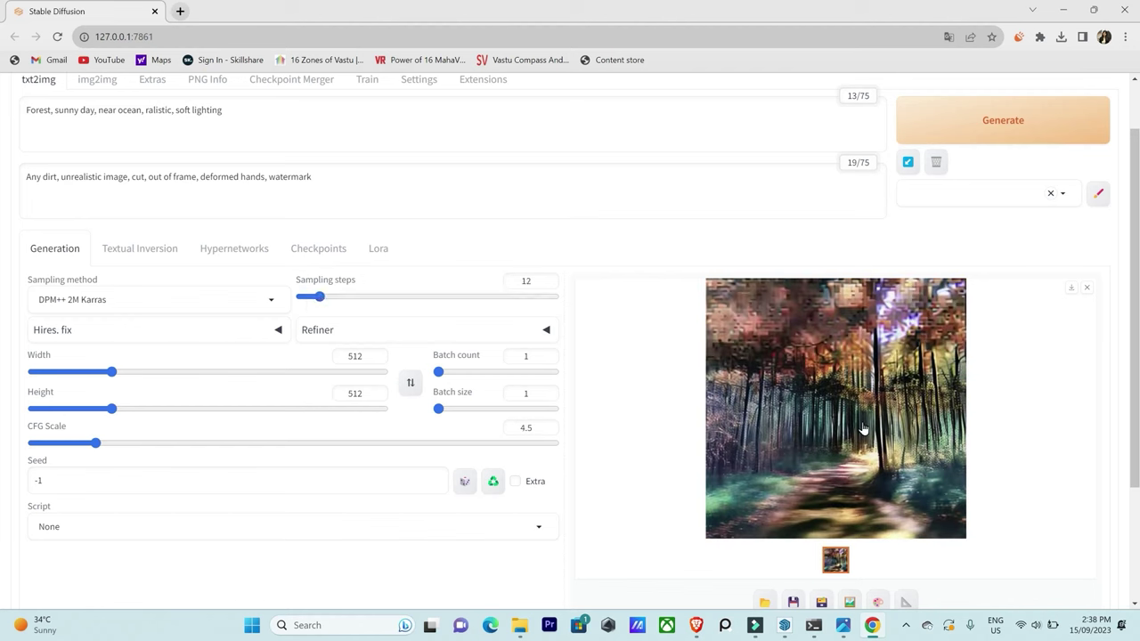
{"action": "right_click", "coordinate": [825, 350]}
{"action": "left_click", "coordinate": [859, 381]}
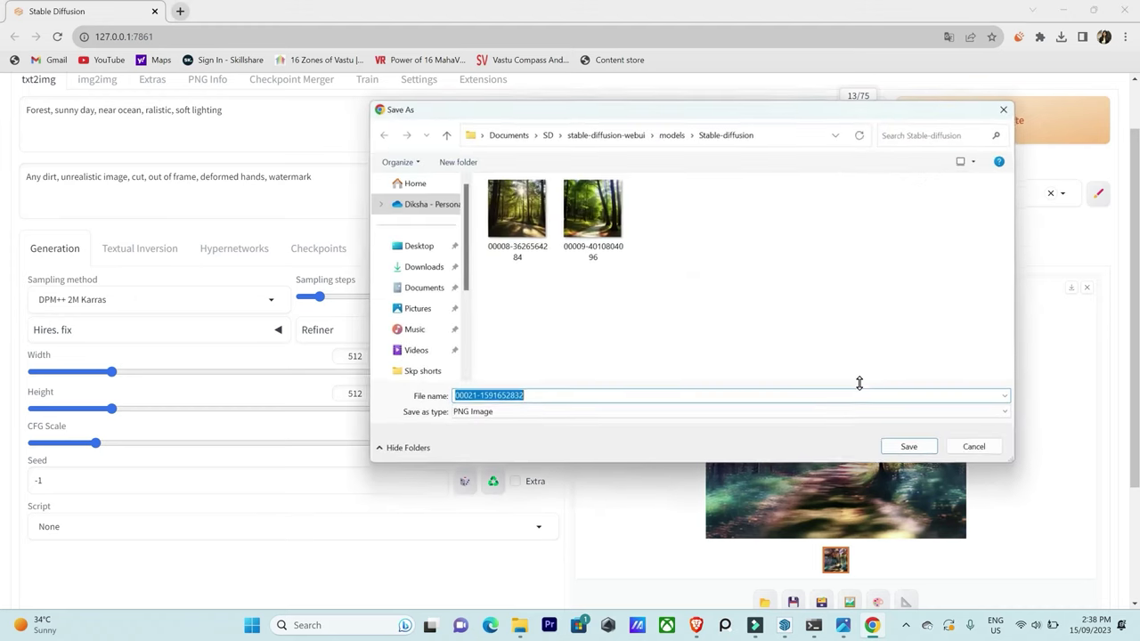
{"action": "type", "text": "S"}
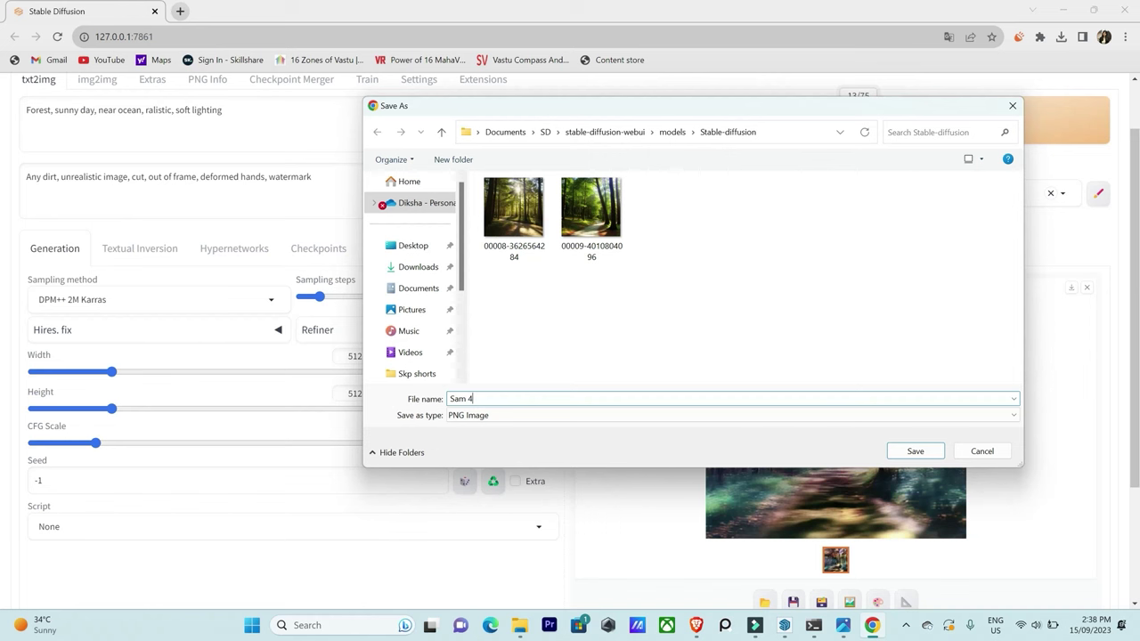
{"action": "type", "text": "am 4"}
{"action": "key", "text": "Return"}
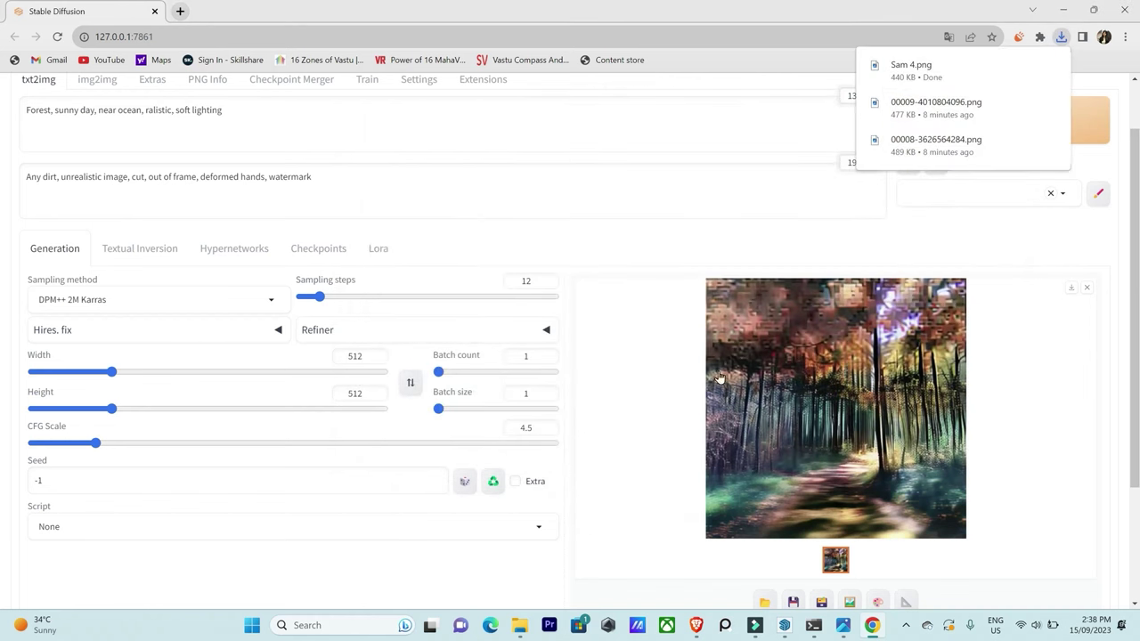
Lower the seed to -2, return it to -1 and generate the forest image.
{"action": "left_click", "coordinate": [436, 485]}
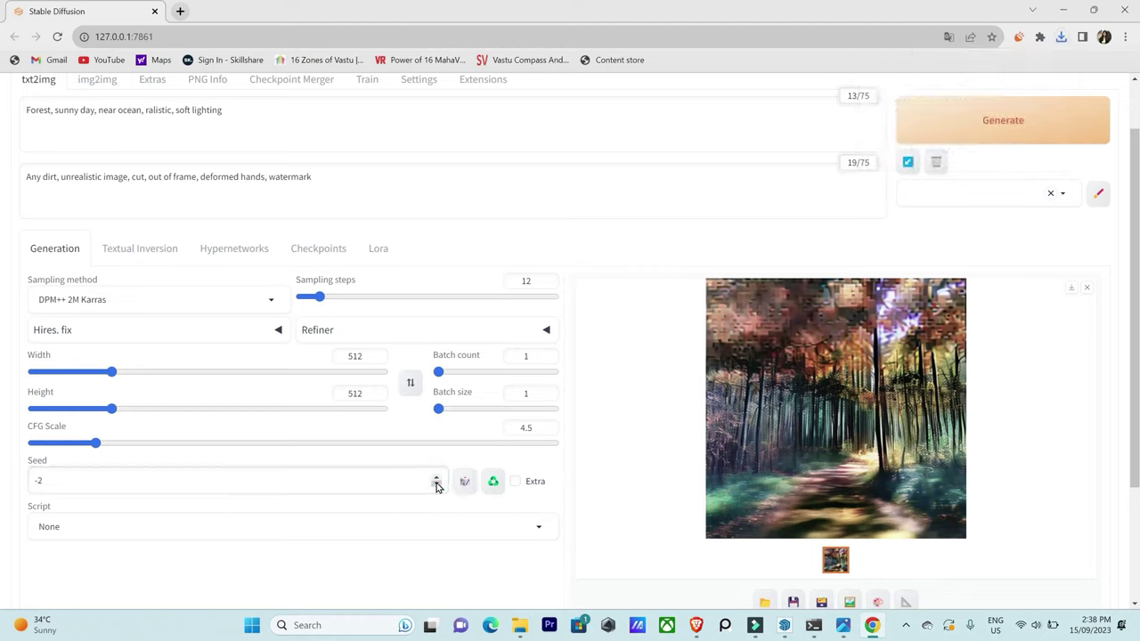
{"action": "left_click", "coordinate": [436, 478]}
{"action": "left_click", "coordinate": [1004, 121]}
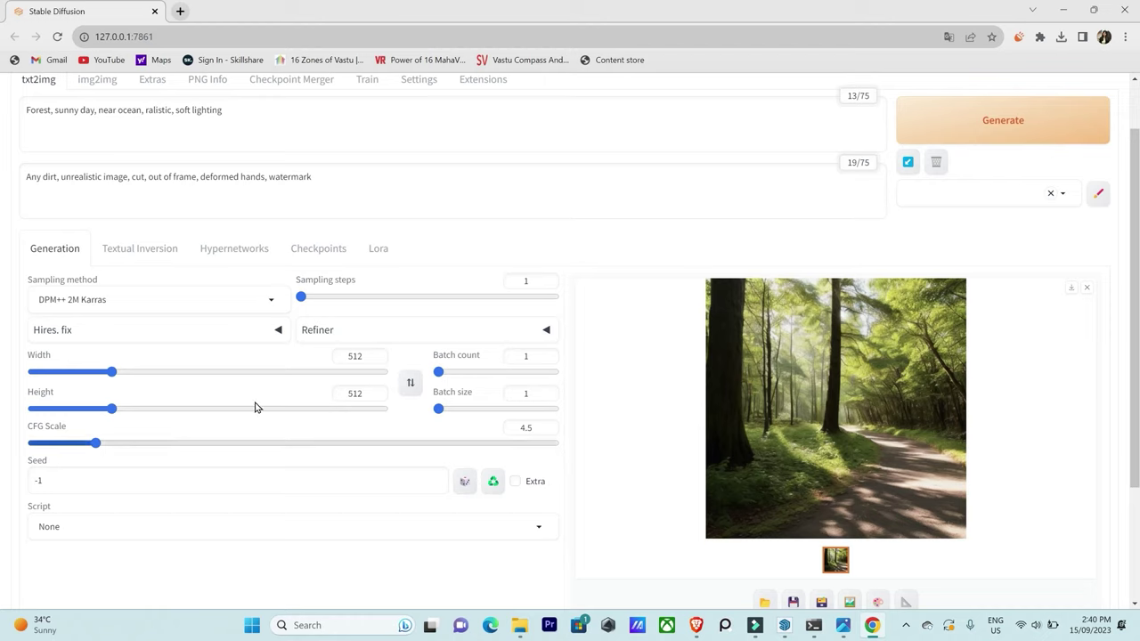
Generate the forest image with 5 sampling steps and seed 0, and save it as sam 5.
{"action": "left_click_drag", "start_coordinate": [302, 298], "coordinate": [305, 299]}
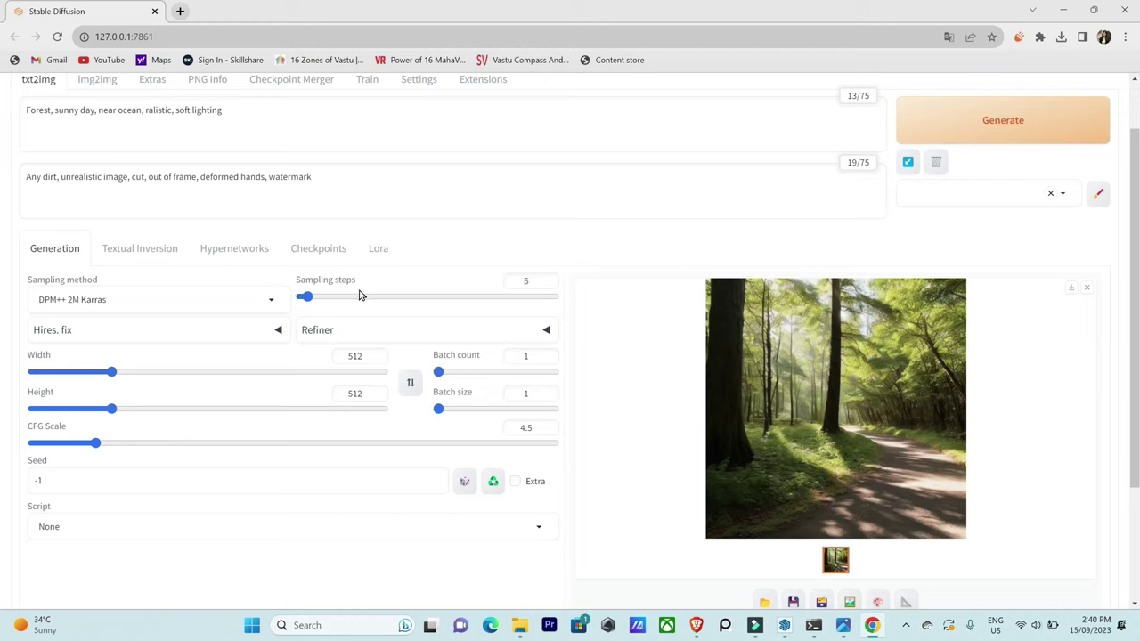
{"action": "left_click", "coordinate": [436, 477]}
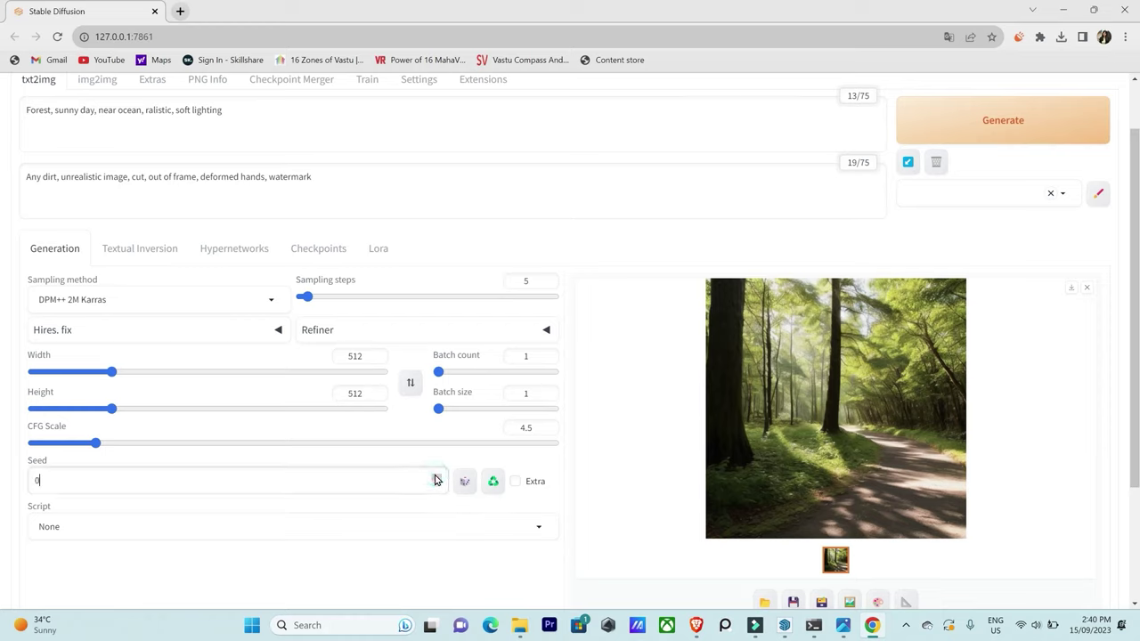
{"action": "left_click", "coordinate": [1048, 130]}
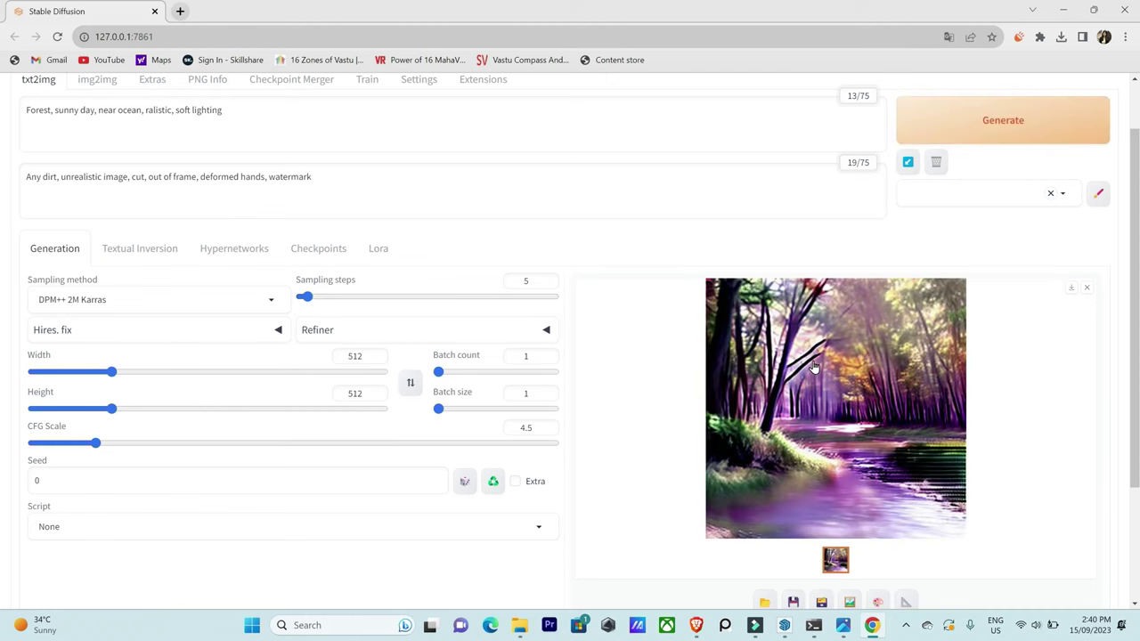
{"action": "right_click", "coordinate": [813, 365]}
{"action": "left_click", "coordinate": [840, 391]}
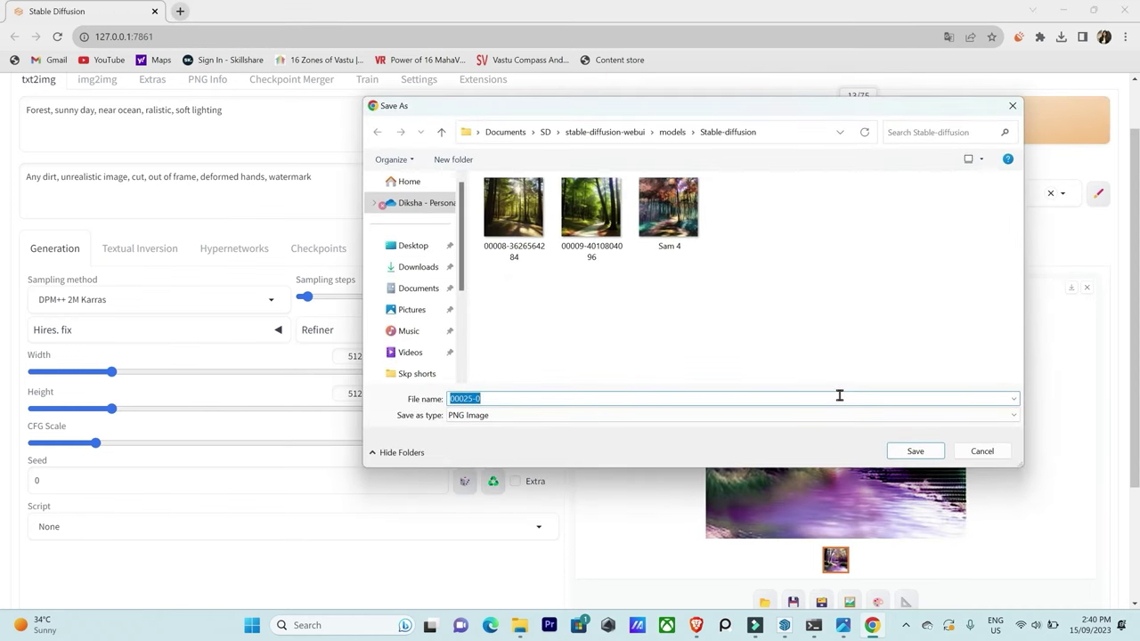
{"action": "type", "text": "sam 5"}
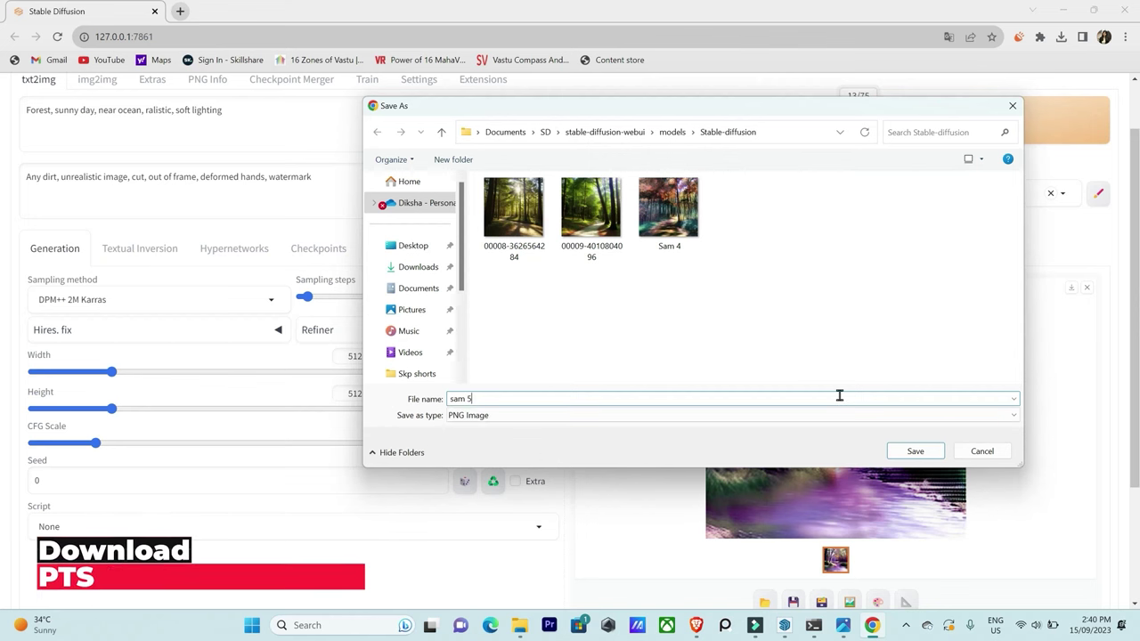
{"action": "key", "text": "Return"}
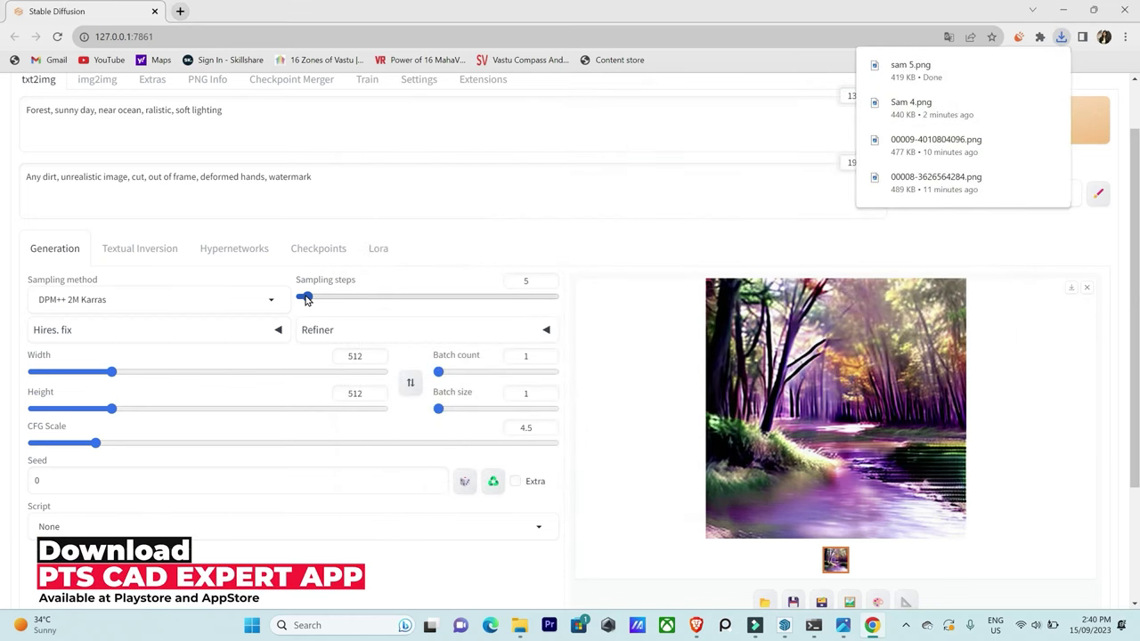
Generate the forest image with 15 sampling steps and save the result as sam 15 in the same folder.
{"action": "left_click_drag", "start_coordinate": [305, 300], "coordinate": [325, 303]}
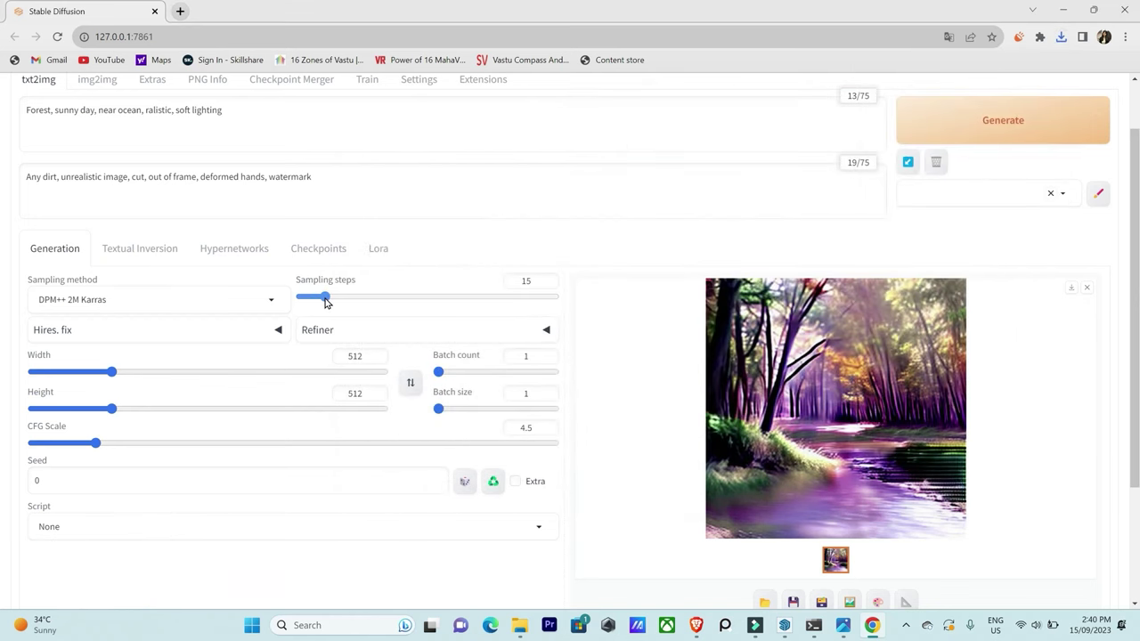
{"action": "left_click", "coordinate": [1027, 125]}
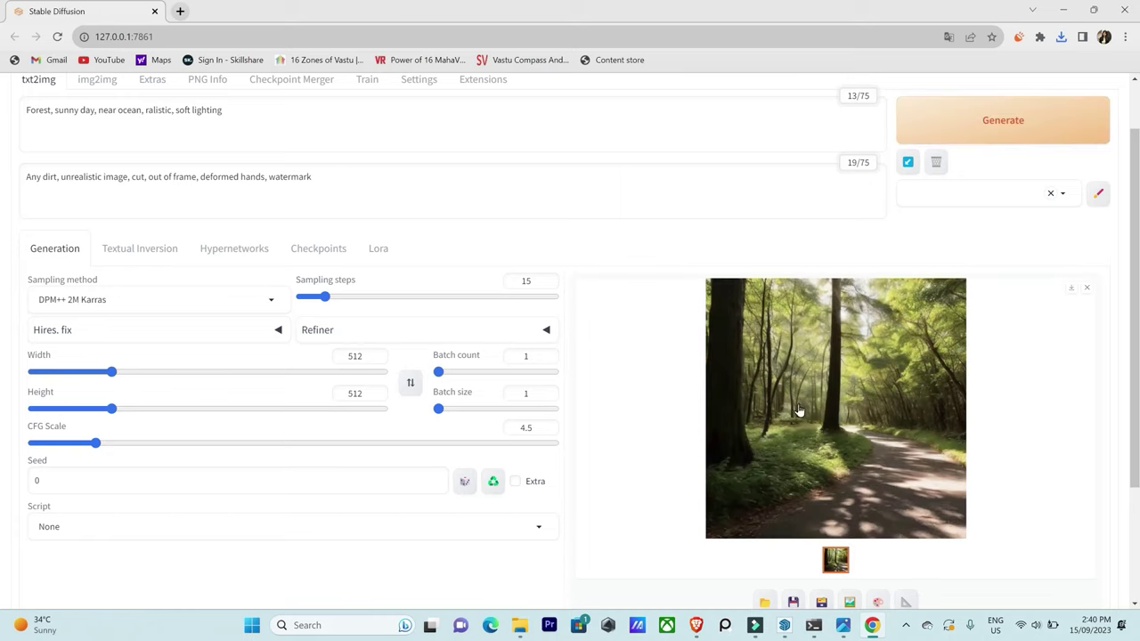
{"action": "right_click", "coordinate": [841, 351]}
{"action": "left_click", "coordinate": [860, 377]}
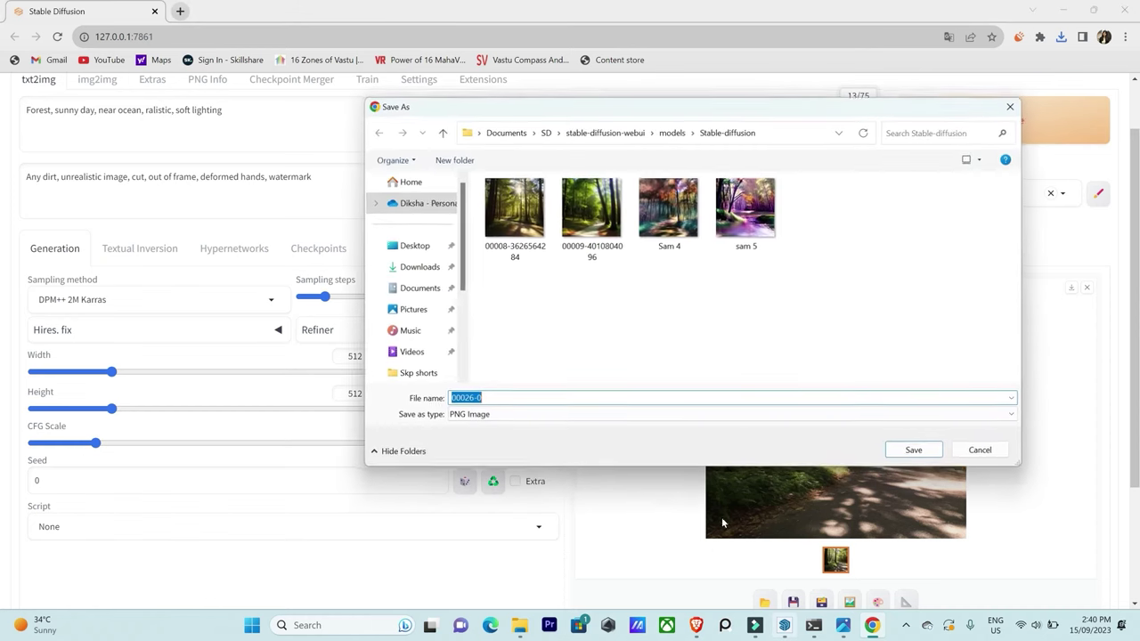
{"action": "left_click", "coordinate": [754, 213]}
{"action": "left_click", "coordinate": [566, 398]}
{"action": "left_click", "coordinate": [568, 401]}
{"action": "key", "text": "BackSpace"}
{"action": "type", "text": "15"}
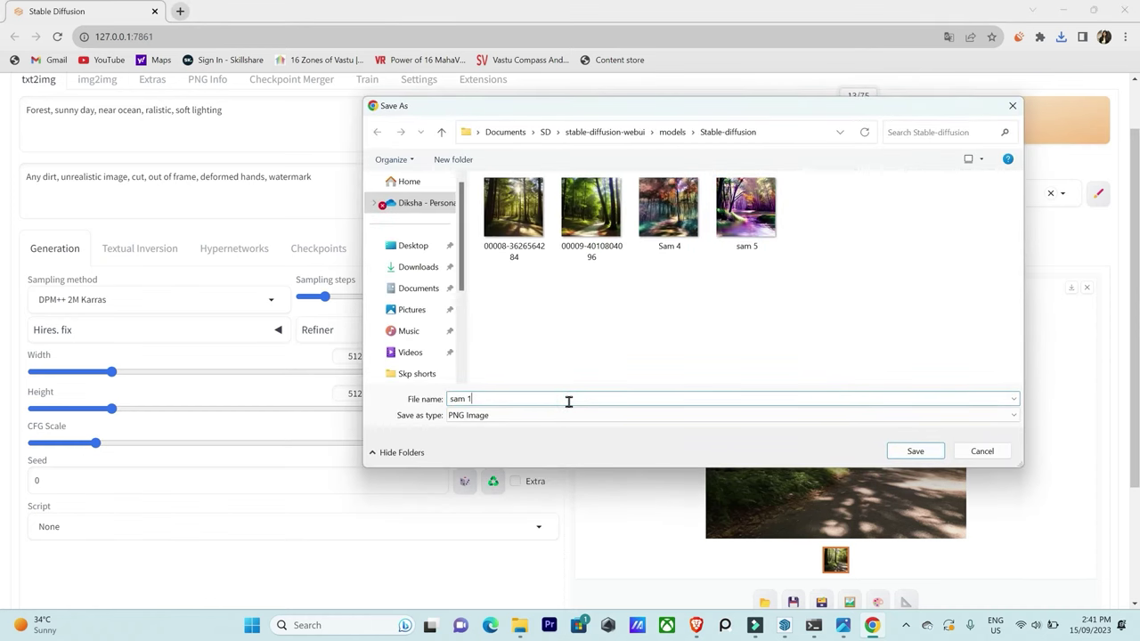
{"action": "left_click", "coordinate": [915, 456]}
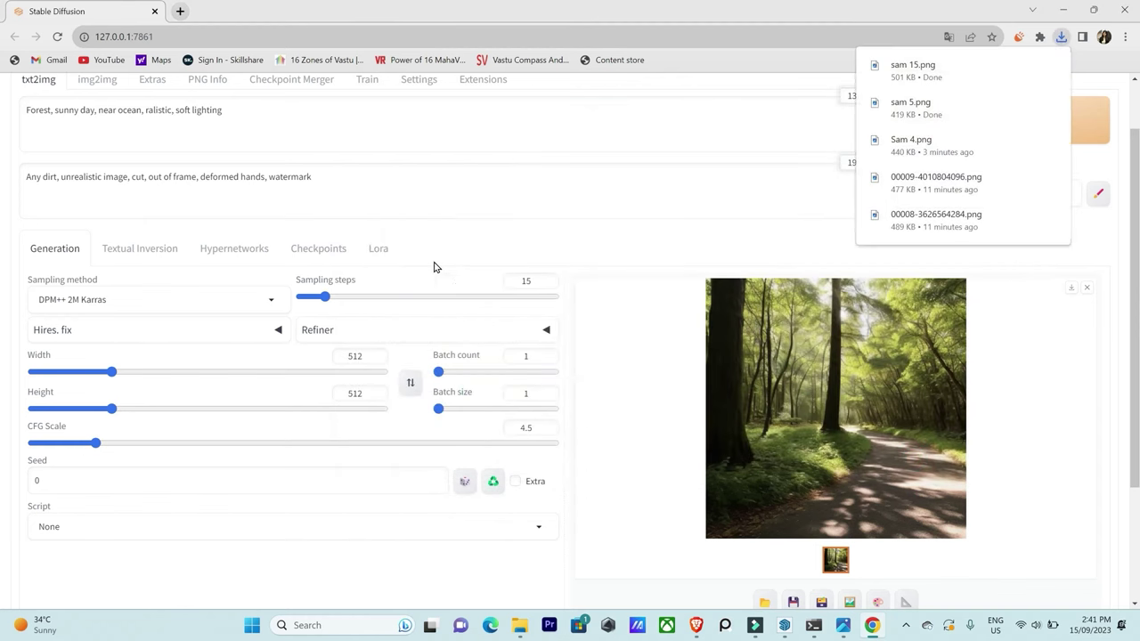
Generate the forest image with 25 sampling steps and save the result as sam 25 in the same folder.
{"action": "left_click_drag", "start_coordinate": [327, 299], "coordinate": [343, 299]}
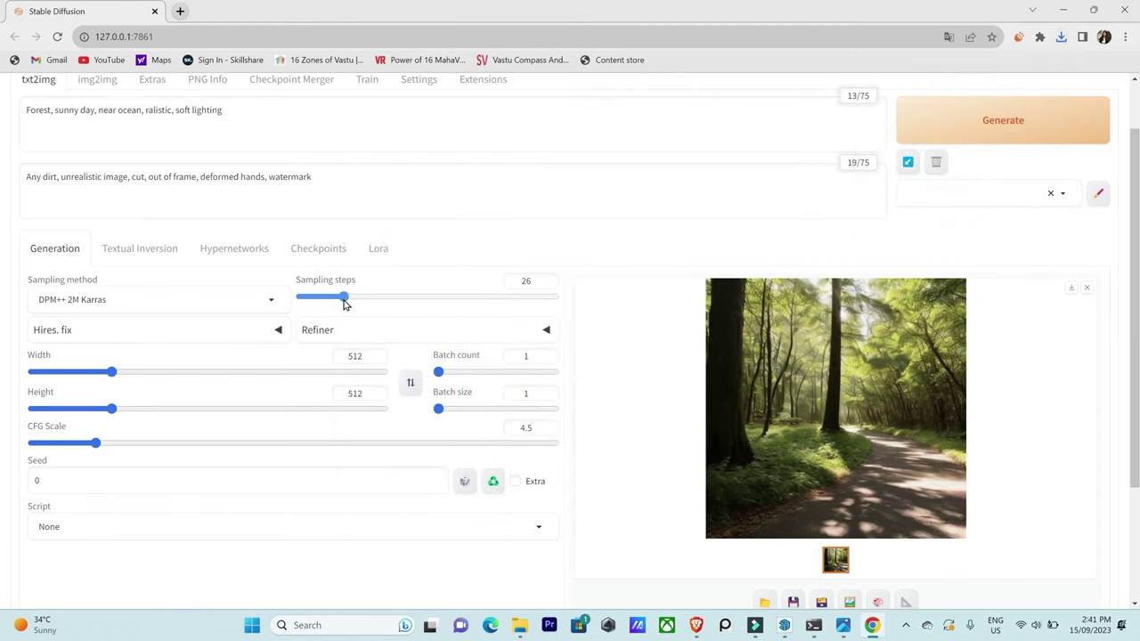
{"action": "left_click", "coordinate": [992, 133]}
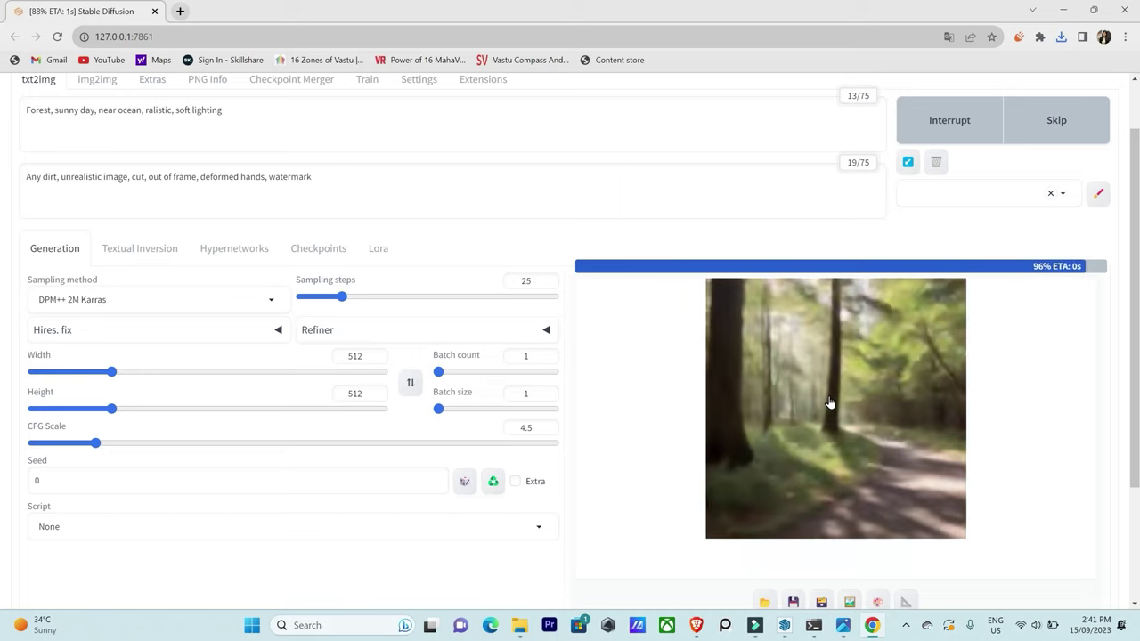
{"action": "right_click", "coordinate": [846, 384]}
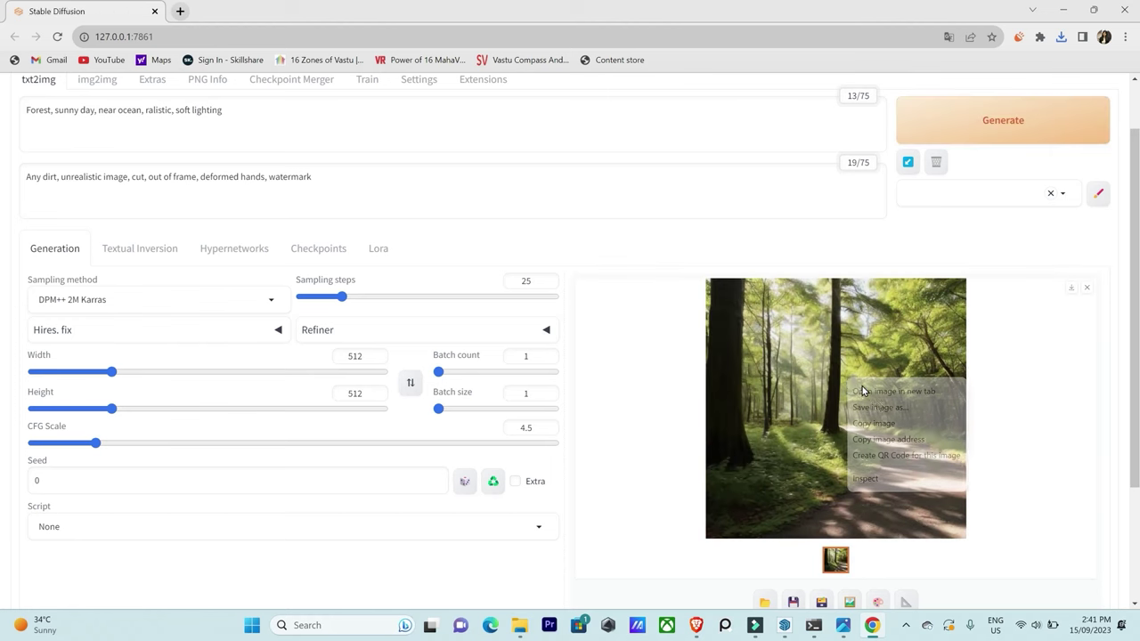
{"action": "left_click", "coordinate": [877, 408]}
{"action": "left_click", "coordinate": [821, 213]}
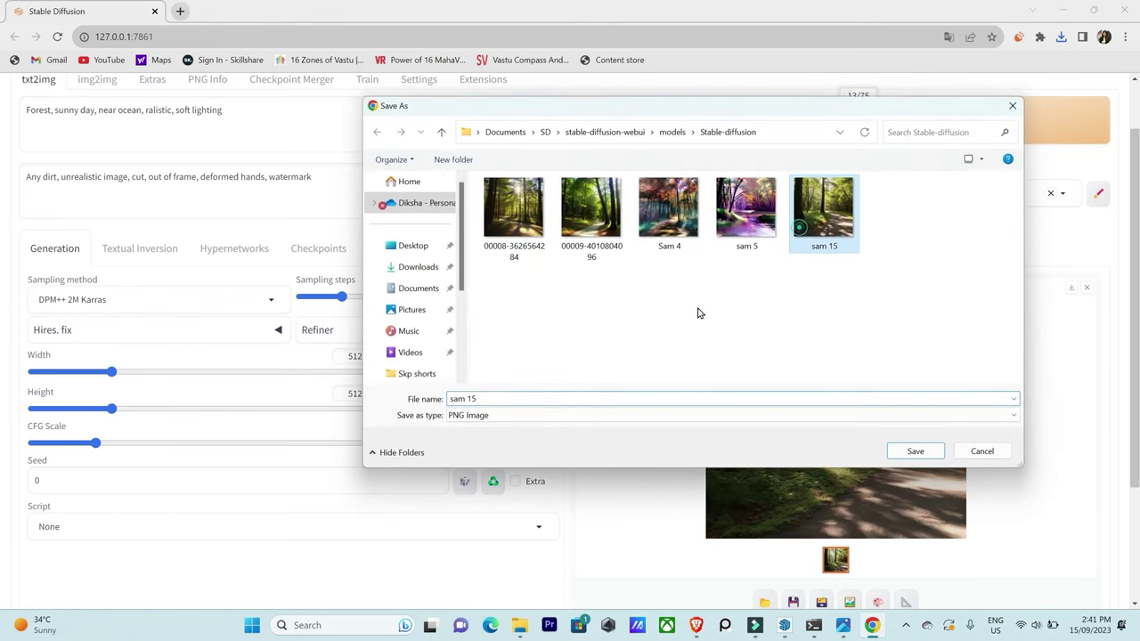
{"action": "left_click", "coordinate": [474, 399]}
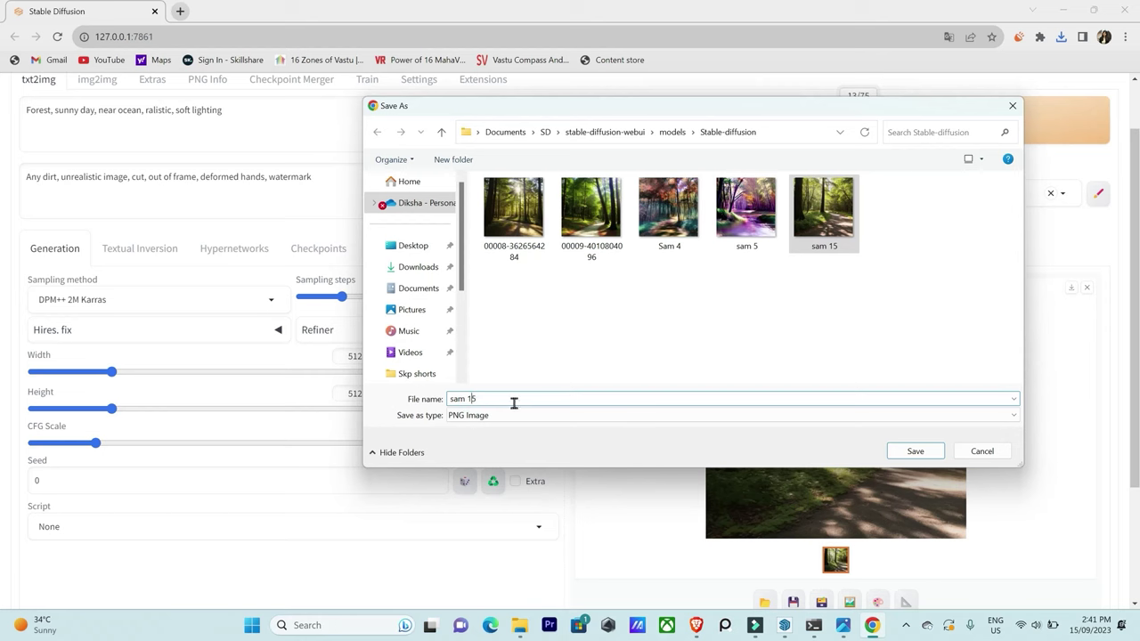
{"action": "key", "text": "BackSpace"}
{"action": "type", "text": "2"}
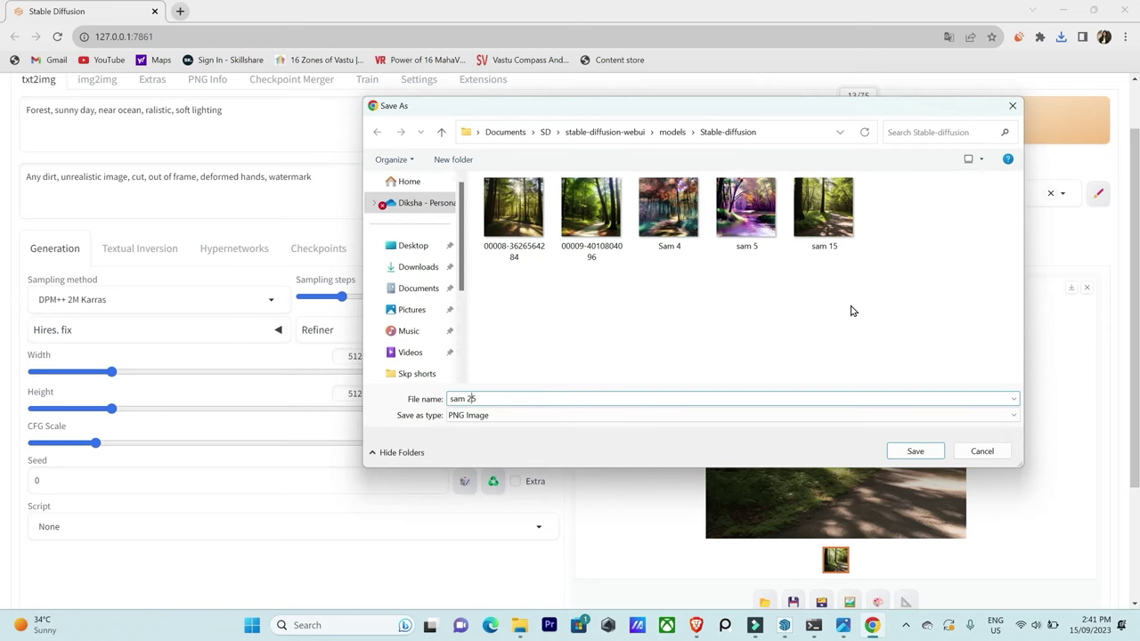
{"action": "left_click", "coordinate": [941, 452]}
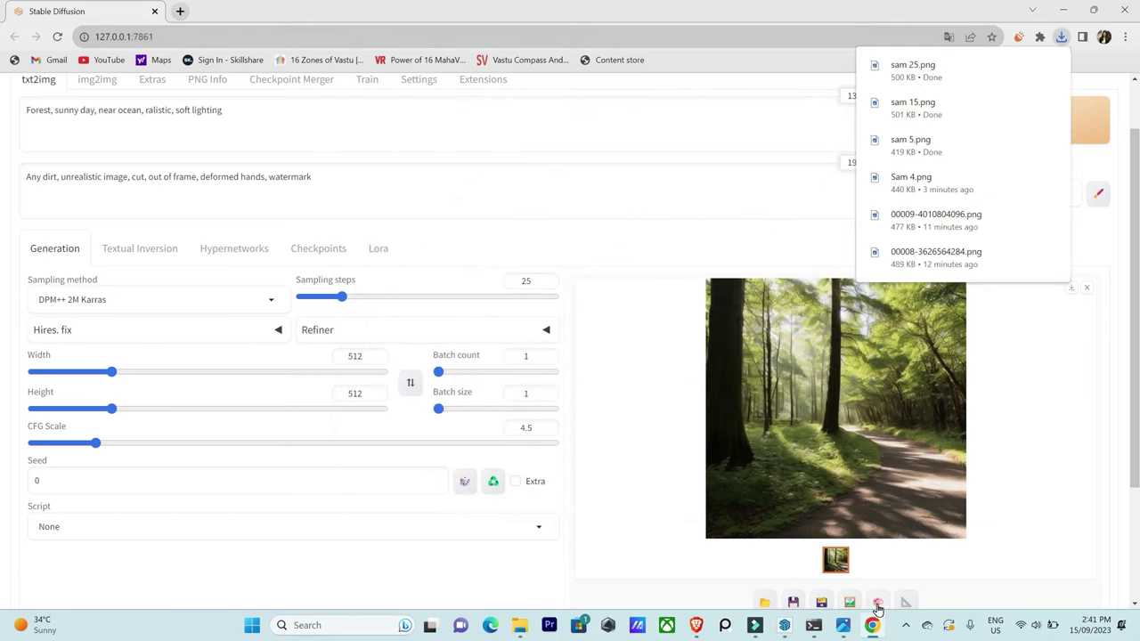
Generate the forest image with 35 sampling steps and save the result as sam 35 in the same folder.
{"action": "left_click_drag", "start_coordinate": [347, 301], "coordinate": [361, 301]}
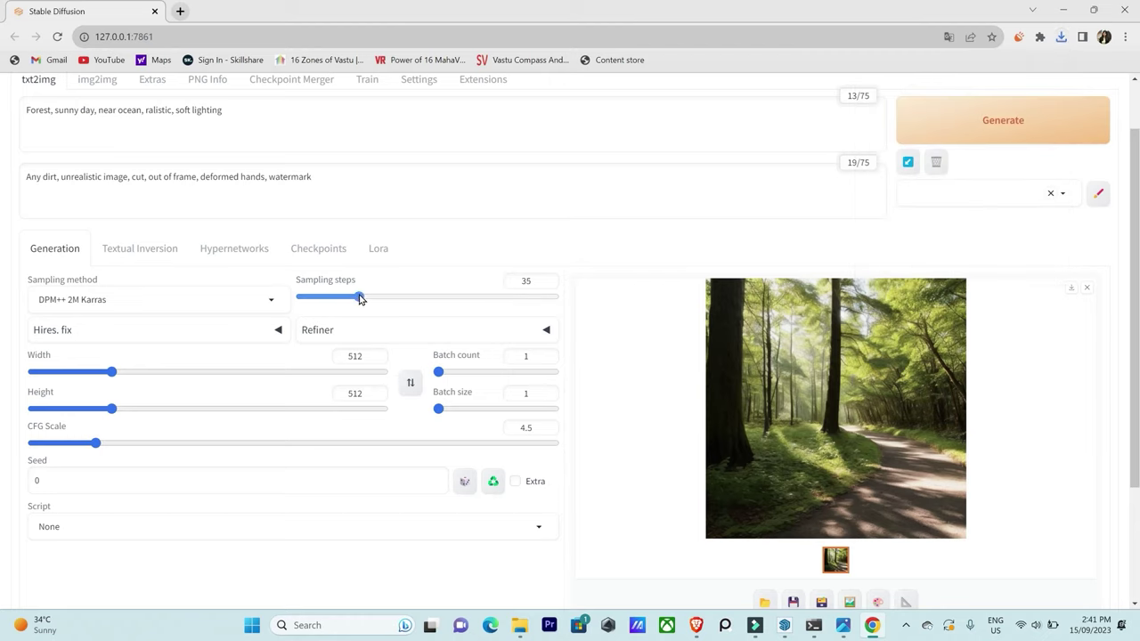
{"action": "left_click", "coordinate": [1060, 122]}
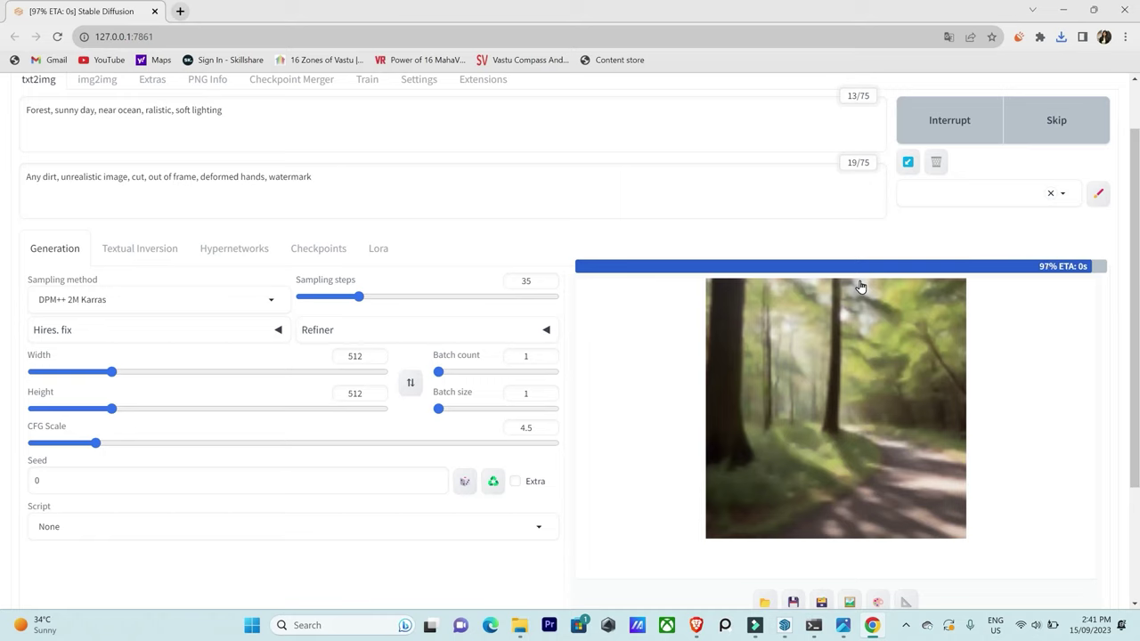
{"action": "right_click", "coordinate": [813, 361]}
{"action": "left_click", "coordinate": [850, 390]}
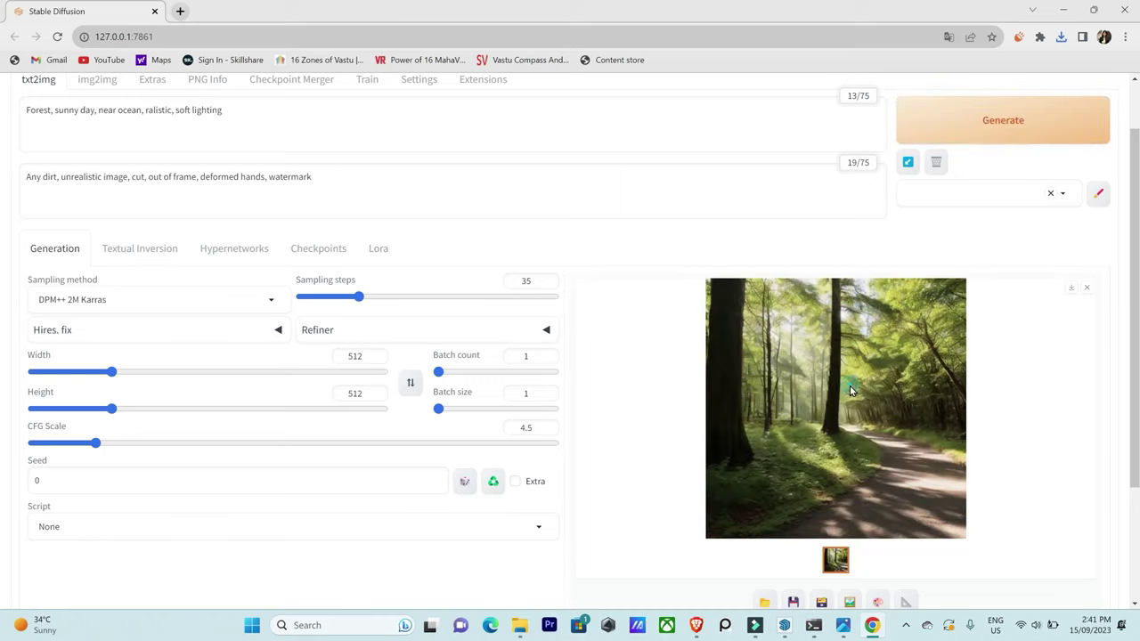
{"action": "left_click", "coordinate": [901, 209]}
{"action": "double_click", "coordinate": [471, 399]}
{"action": "type", "text": "35"}
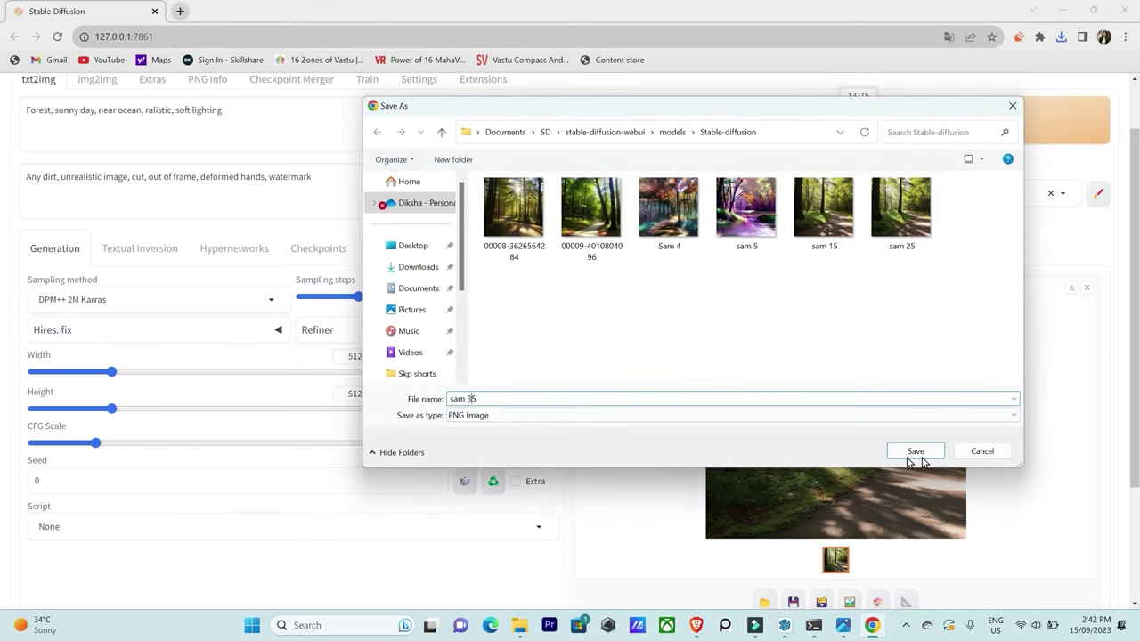
{"action": "left_click", "coordinate": [915, 451]}
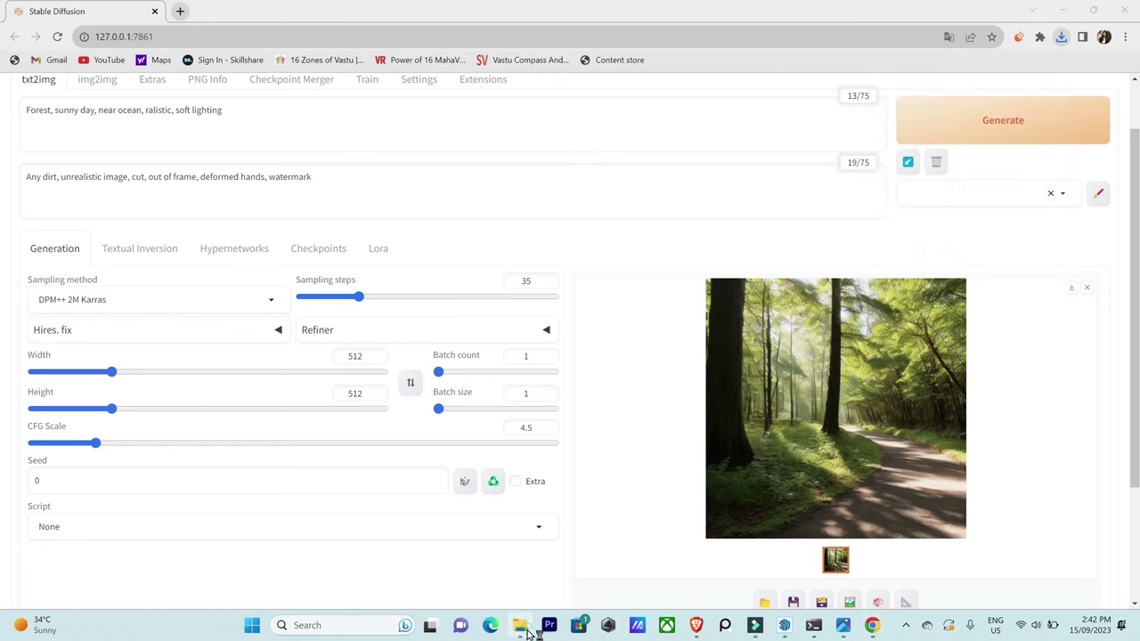
Open sam 5 from the Stable-diffusion folder and compare it with sam 15, sam 25 and sam 35 in the image viewer.
{"action": "left_click", "coordinate": [526, 628]}
{"action": "double_click", "coordinate": [249, 142]}
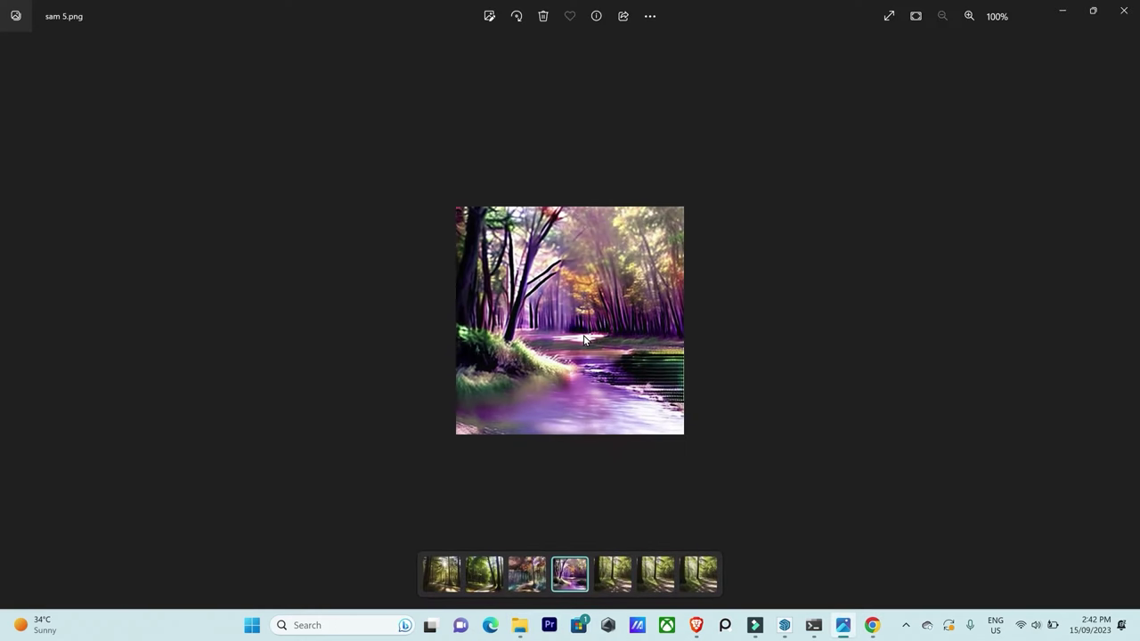
{"action": "key", "text": "Right"}
{"action": "key", "text": "Right"}
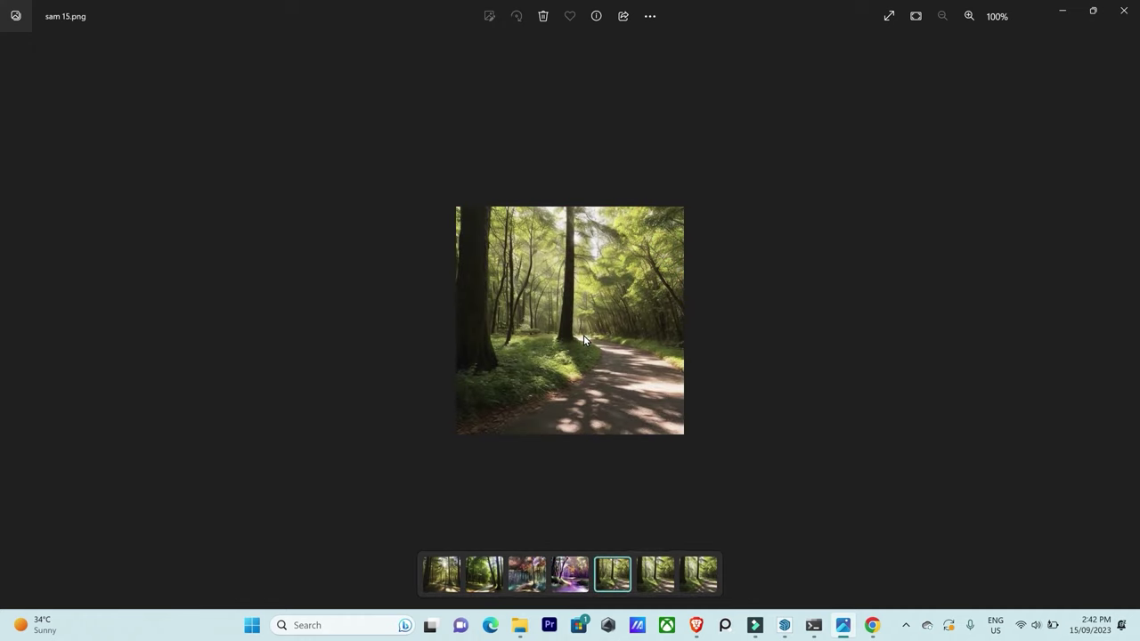
{"action": "key", "text": "Right"}
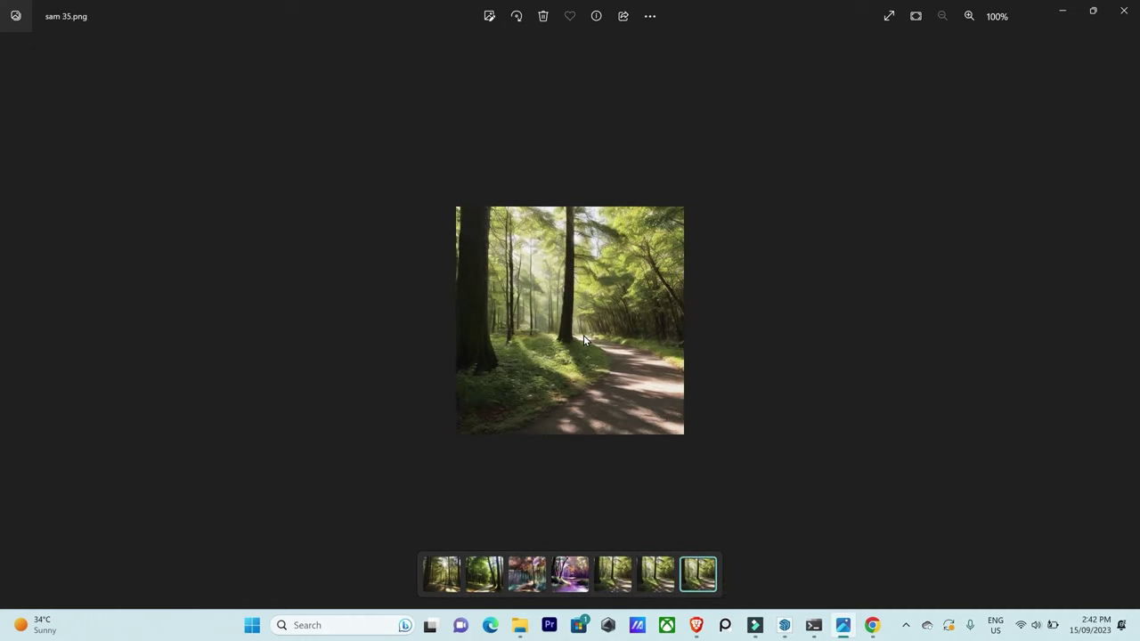
{"action": "key", "text": "Left"}
{"action": "key", "text": "Left"}
{"action": "key", "text": "Left"}
{"action": "key", "text": "Right"}
{"action": "key", "text": "Right"}
{"action": "key", "text": "Right"}
{"action": "key", "text": "Left"}
{"action": "key", "text": "Right"}
{"action": "key", "text": "Left"}
{"action": "key", "text": "Right"}
{"action": "key", "text": "Left"}
{"action": "key", "text": "Right"}
{"action": "key", "text": "Left"}
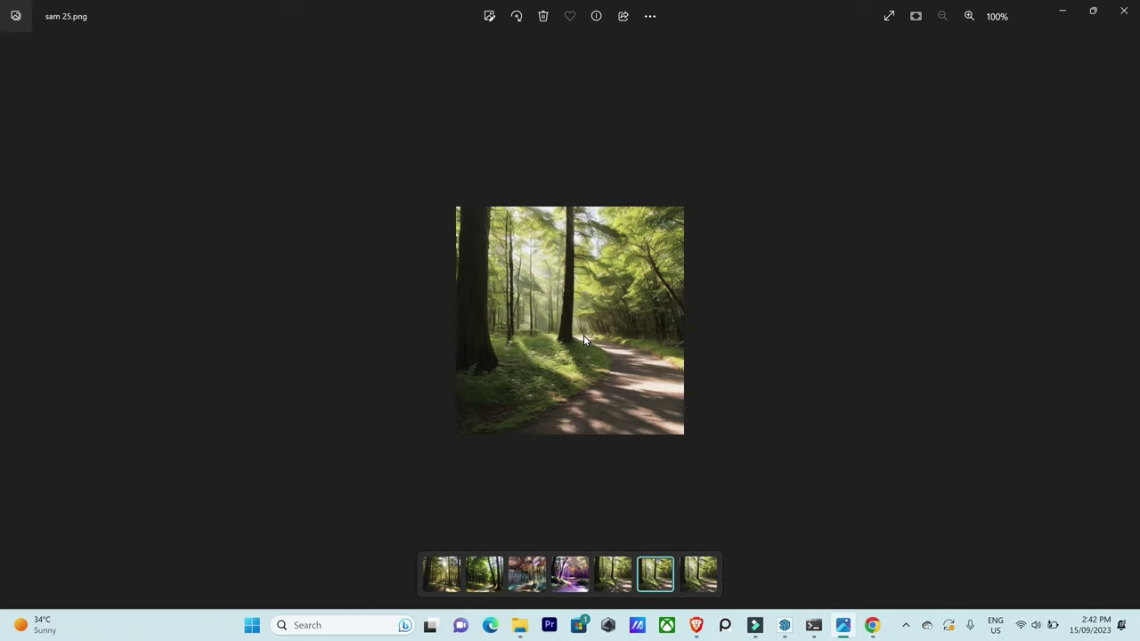
{"action": "key", "text": "Left"}
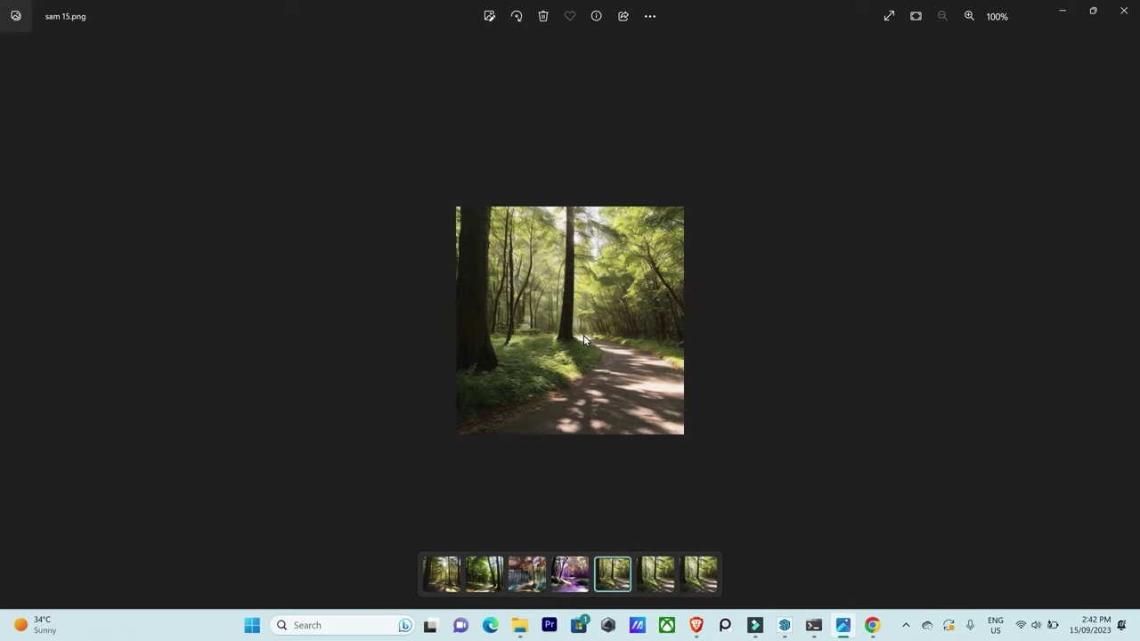
{"action": "key", "text": "Right"}
{"action": "key", "text": "Left"}
{"action": "key", "text": "Right"}
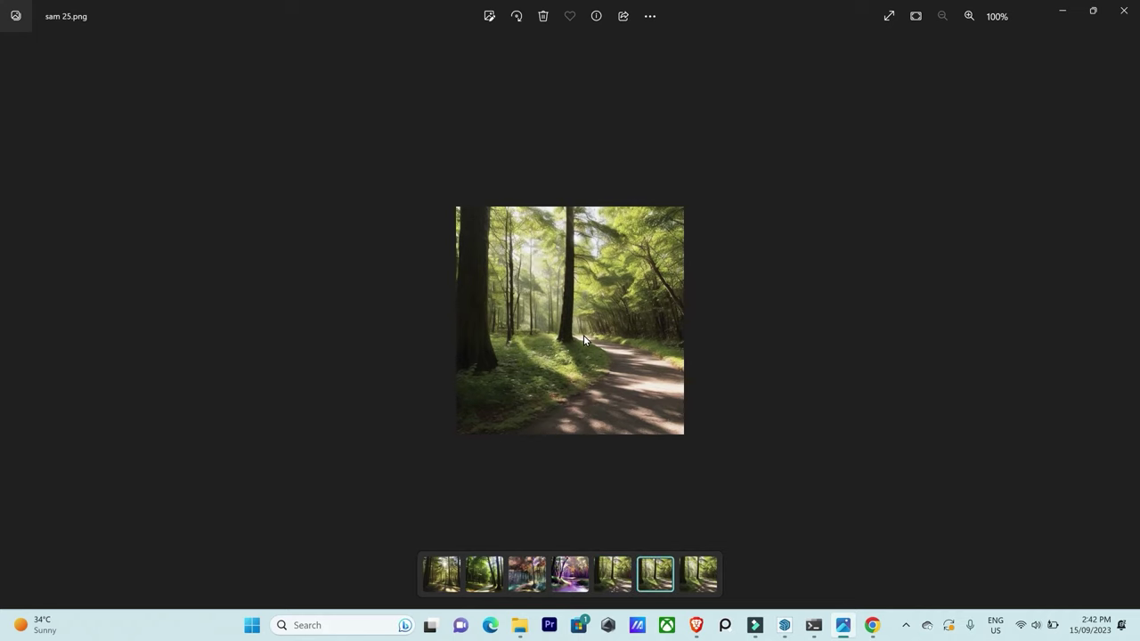
{"action": "key", "text": "Left"}
{"action": "key", "text": "Right"}
{"action": "key", "text": "Left"}
{"action": "key", "text": "Left"}
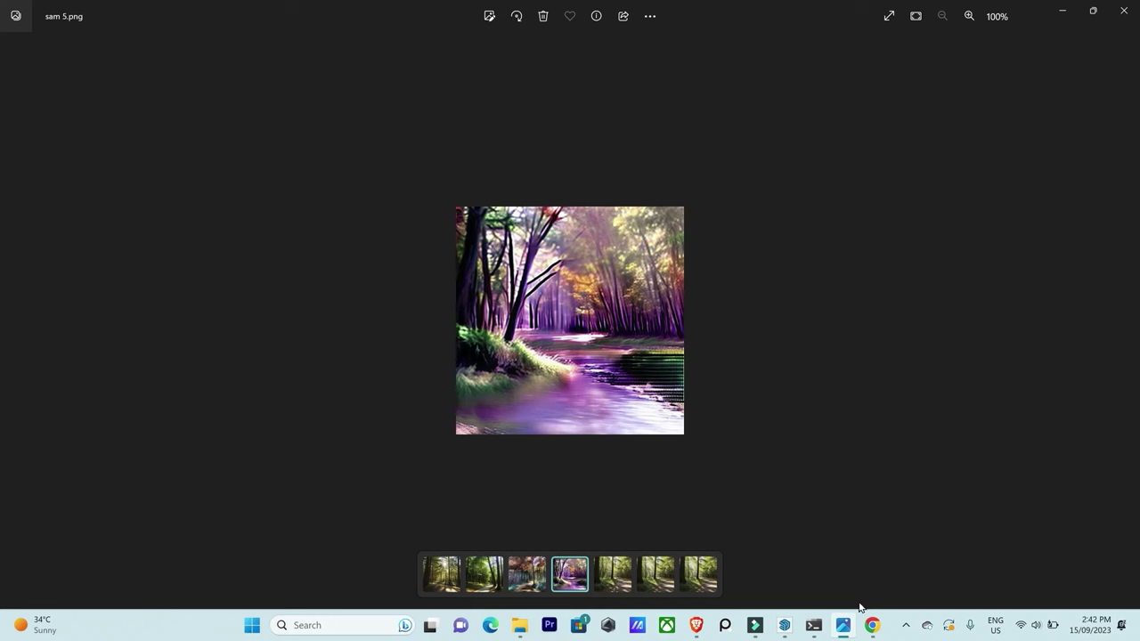
Switch back to Stable Diffusion in Chrome, set the width and height to 1024, and generate the forest image.
{"action": "left_click", "coordinate": [871, 625]}
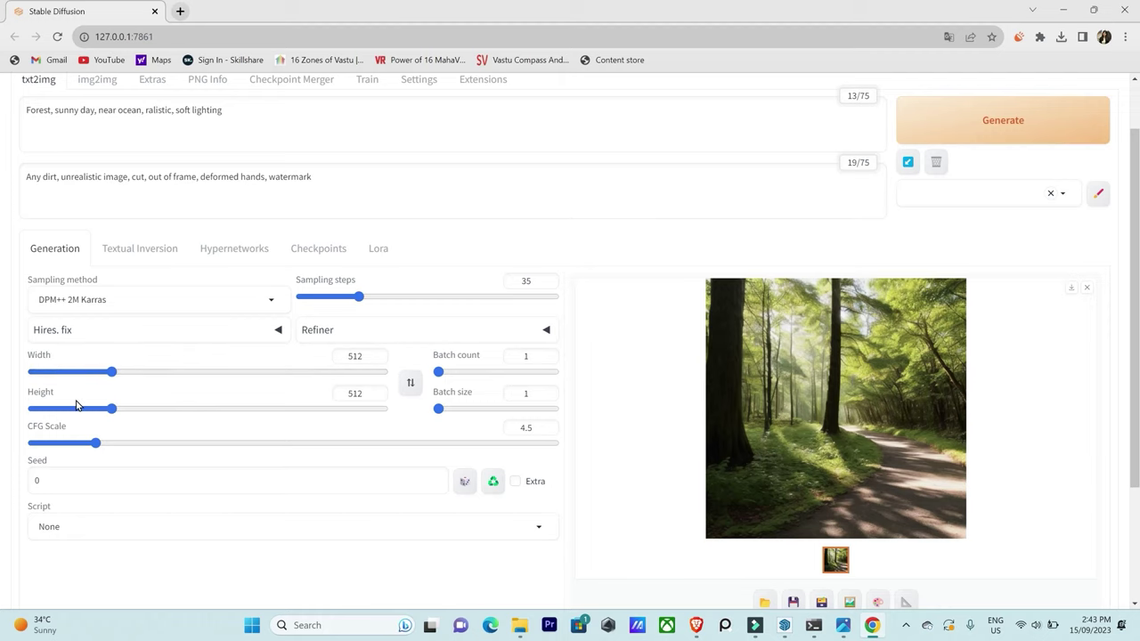
{"action": "scroll", "coordinate": [344, 392], "scroll_direction": "down", "scroll_amount": 2}
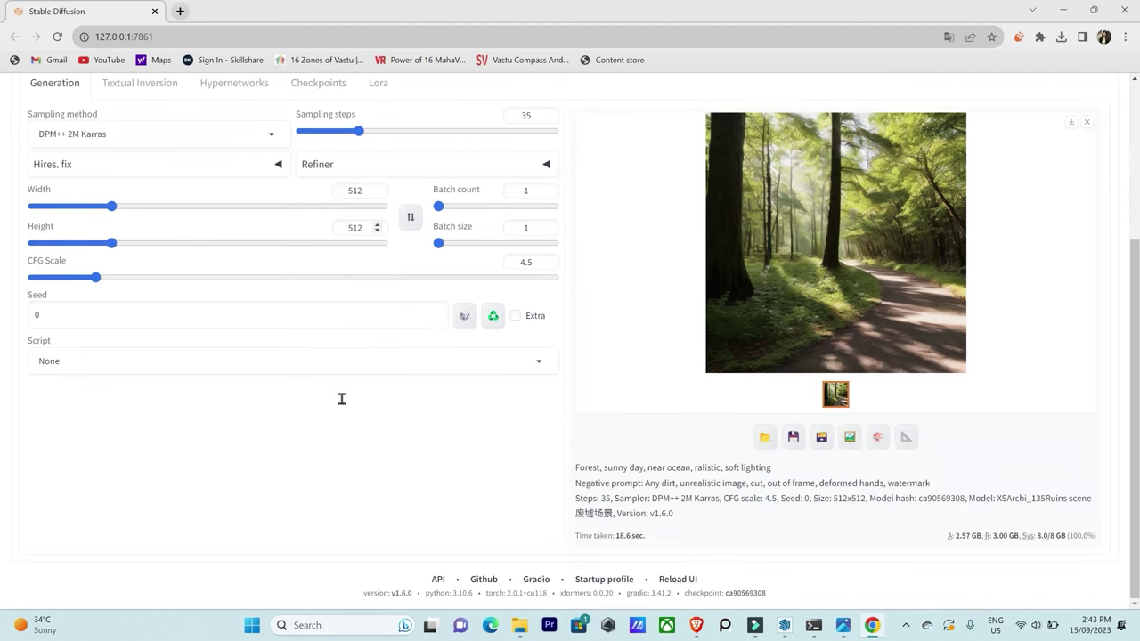
{"action": "scroll", "coordinate": [343, 401], "scroll_direction": "up", "scroll_amount": 2}
{"action": "left_click_drag", "start_coordinate": [113, 406], "coordinate": [167, 407]}
{"action": "left_click_drag", "start_coordinate": [116, 443], "coordinate": [176, 450]}
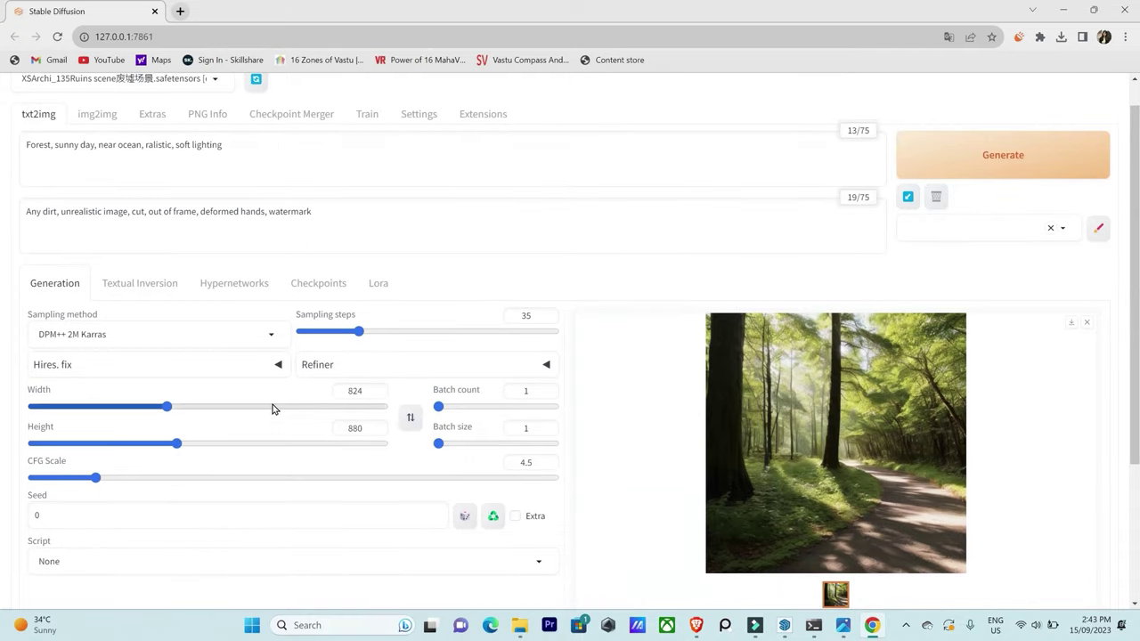
{"action": "left_click_drag", "start_coordinate": [364, 391], "coordinate": [328, 391]}
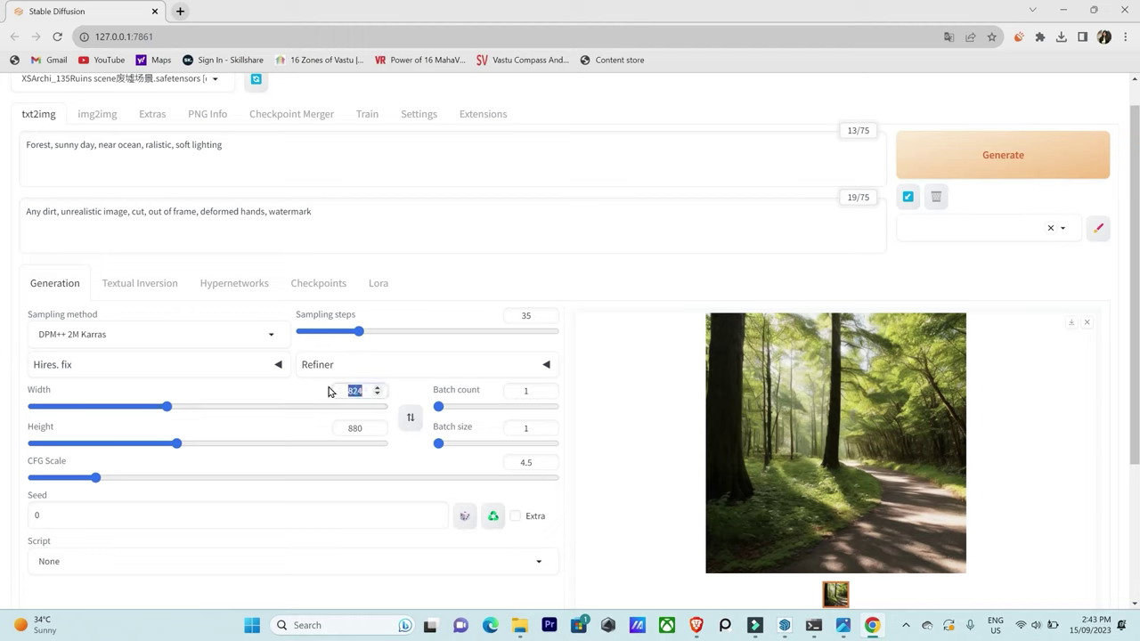
{"action": "type", "text": "1024"}
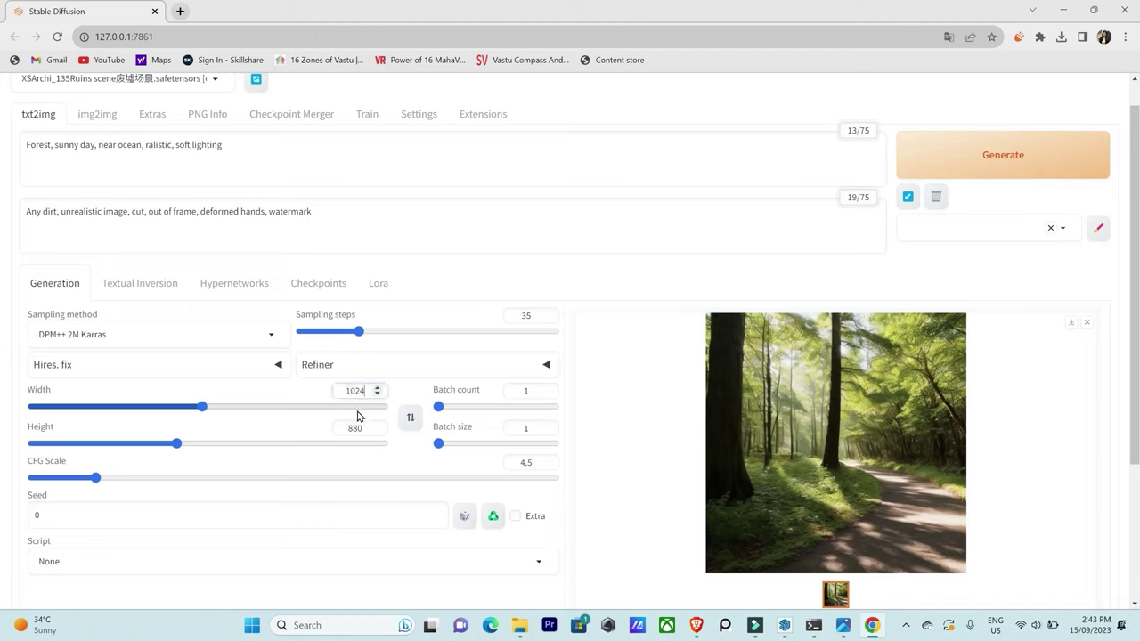
{"action": "left_click_drag", "start_coordinate": [359, 429], "coordinate": [315, 415]}
{"action": "type", "text": "1024"}
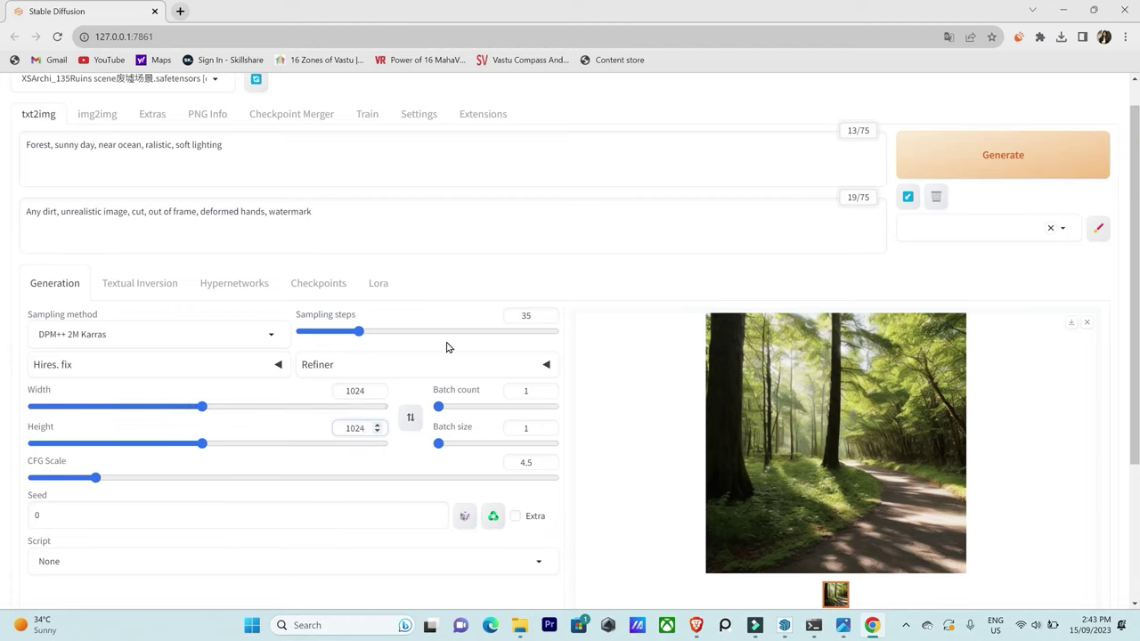
{"action": "left_click", "coordinate": [961, 164]}
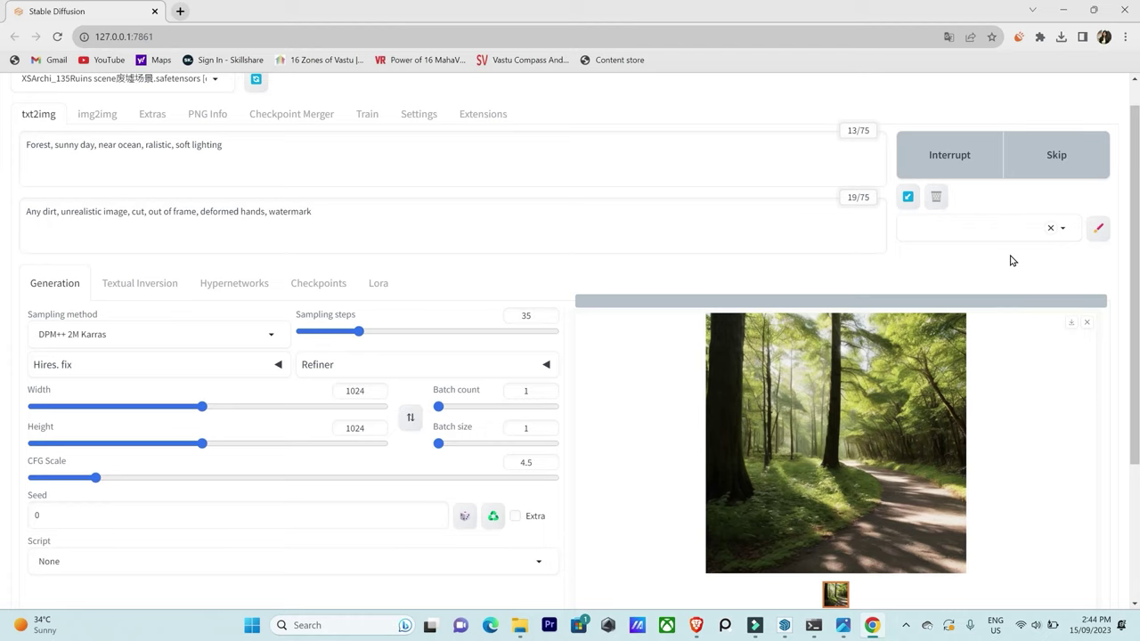
Save the generated 1024 × 1024 forest image as sam 351 in the Stable-diffusion folder.
{"action": "scroll", "coordinate": [529, 359], "scroll_direction": "down", "scroll_amount": 2}
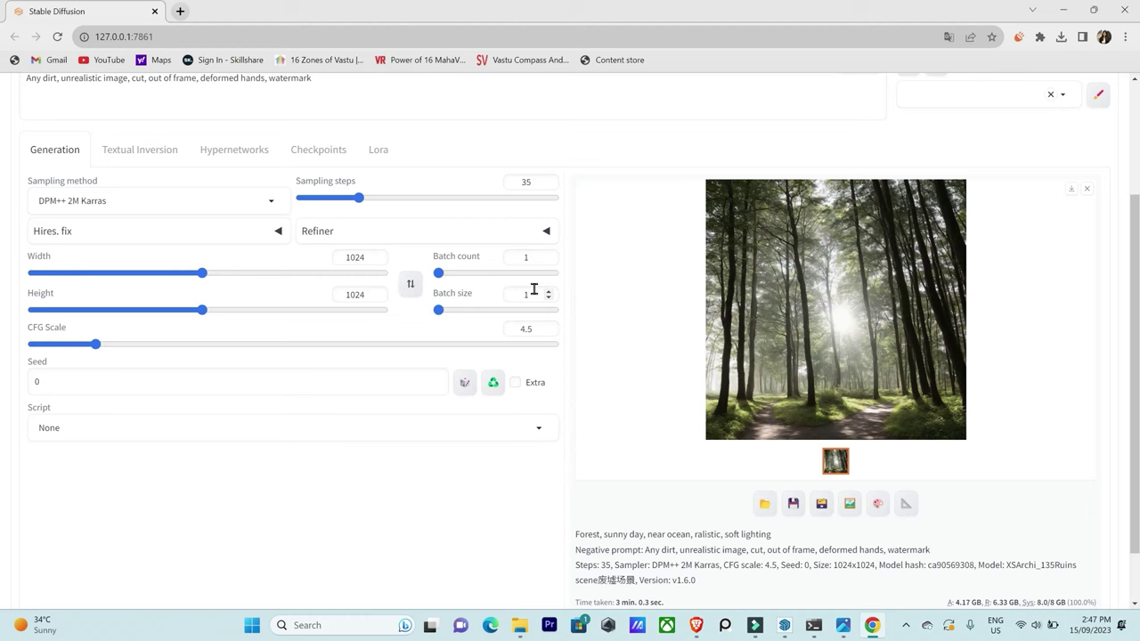
{"action": "scroll", "coordinate": [704, 347], "scroll_direction": "up", "scroll_amount": 1}
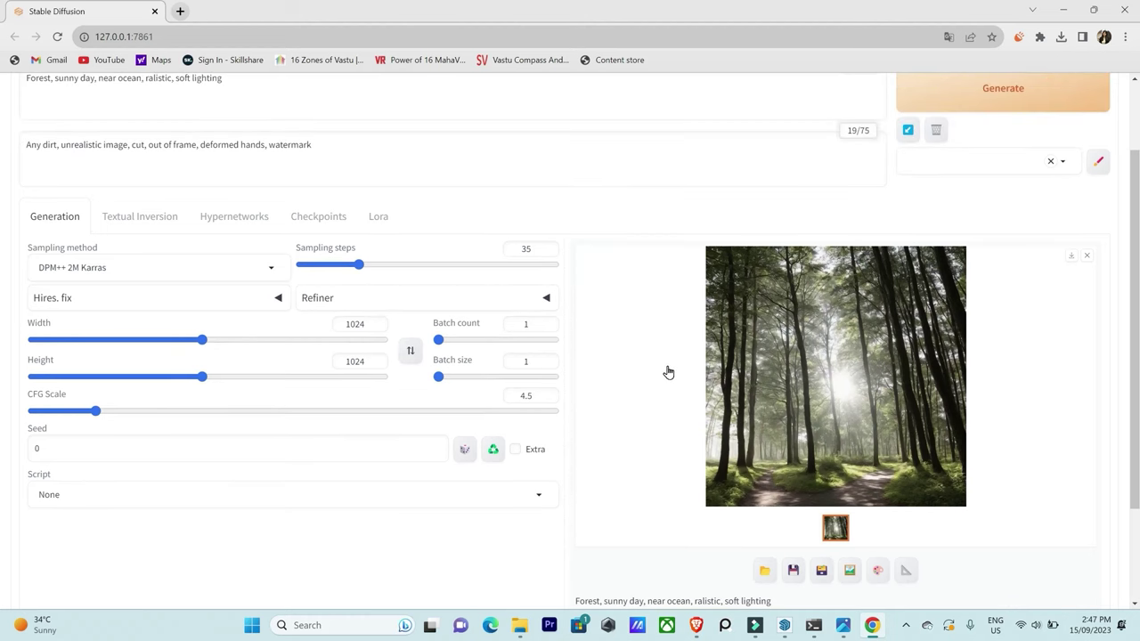
{"action": "right_click", "coordinate": [840, 309]}
{"action": "left_click", "coordinate": [864, 336]}
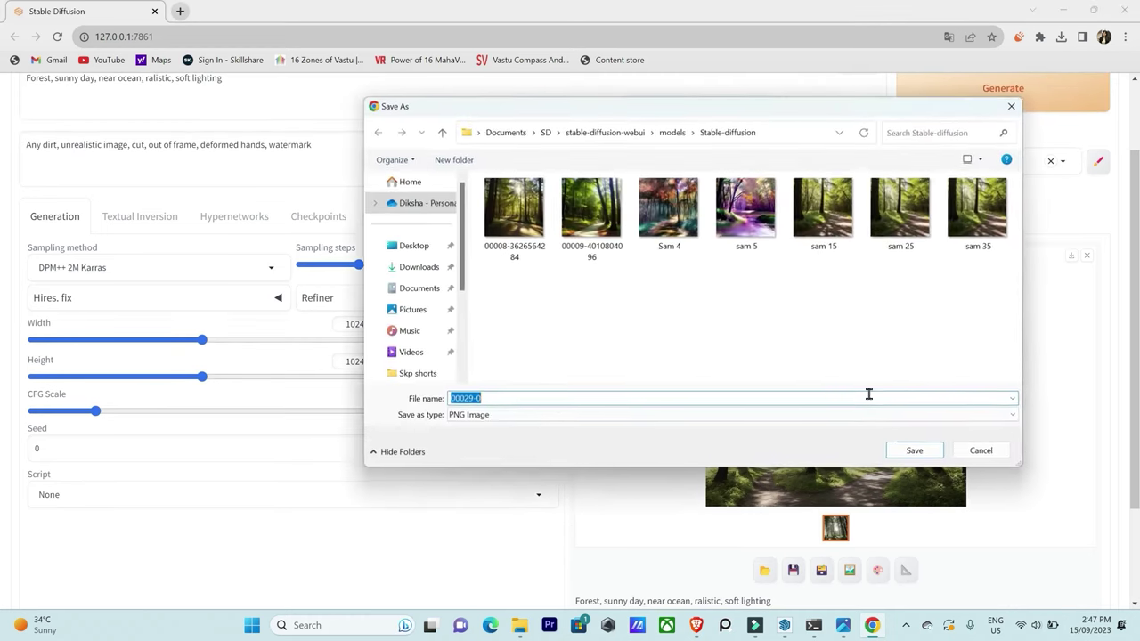
{"action": "left_click", "coordinate": [978, 206]}
{"action": "left_click", "coordinate": [557, 397]}
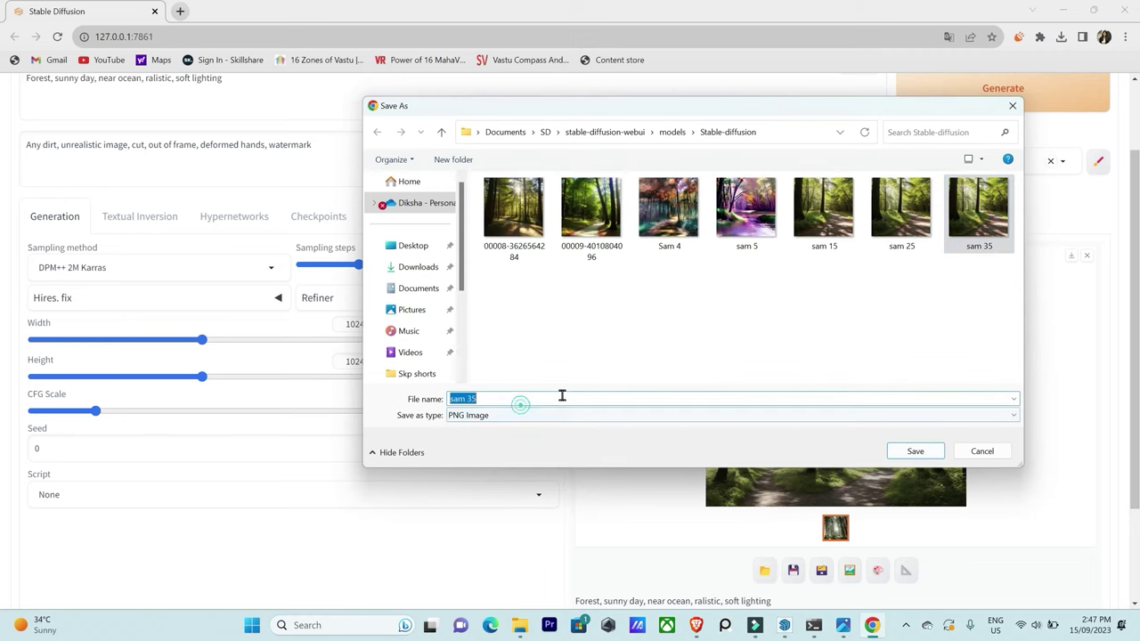
{"action": "left_click", "coordinate": [569, 397]}
{"action": "type", "text": "1"}
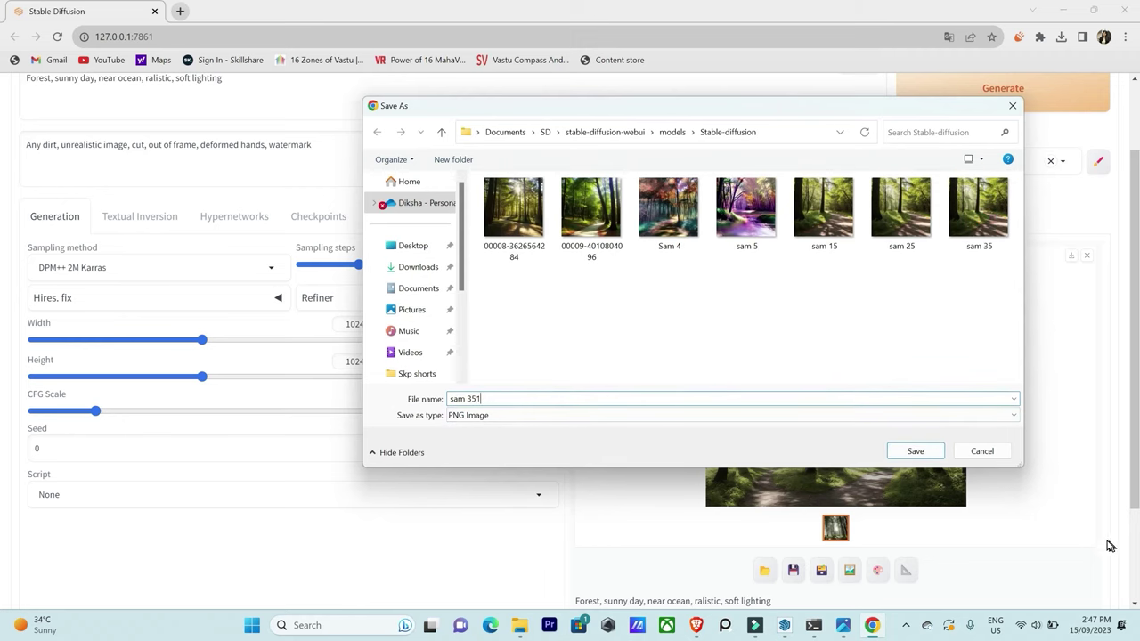
{"action": "left_click", "coordinate": [926, 451]}
Open sam 351 from the Stable-diffusion folder, examine its detail up close and compare it with sam 35.
{"action": "left_click", "coordinate": [524, 628]}
{"action": "left_click", "coordinate": [598, 564]}
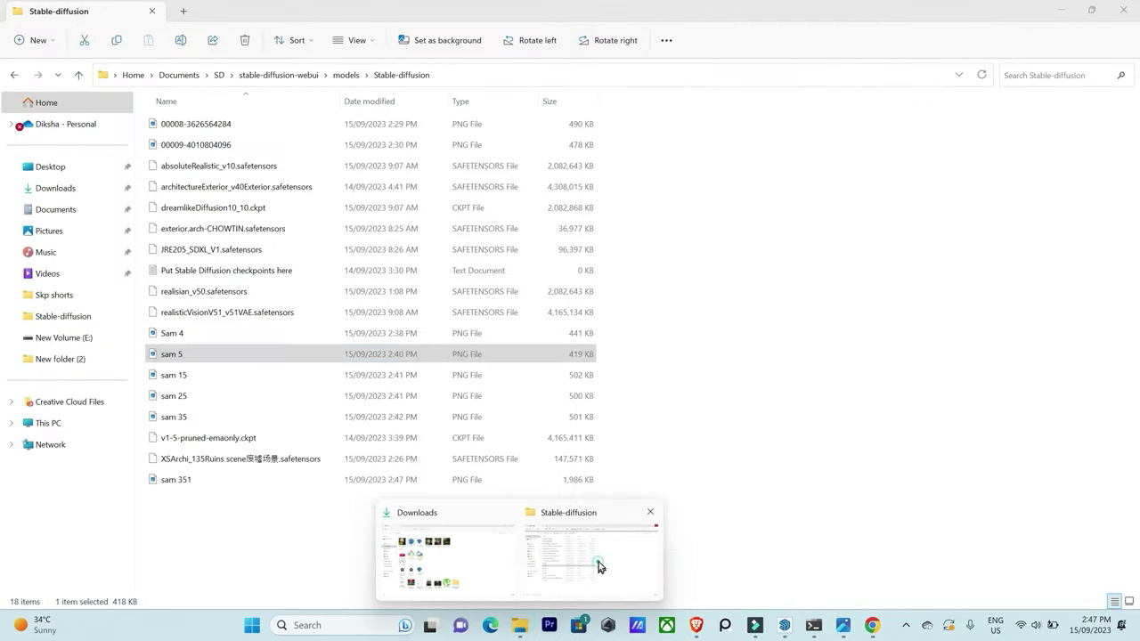
{"action": "double_click", "coordinate": [188, 482]}
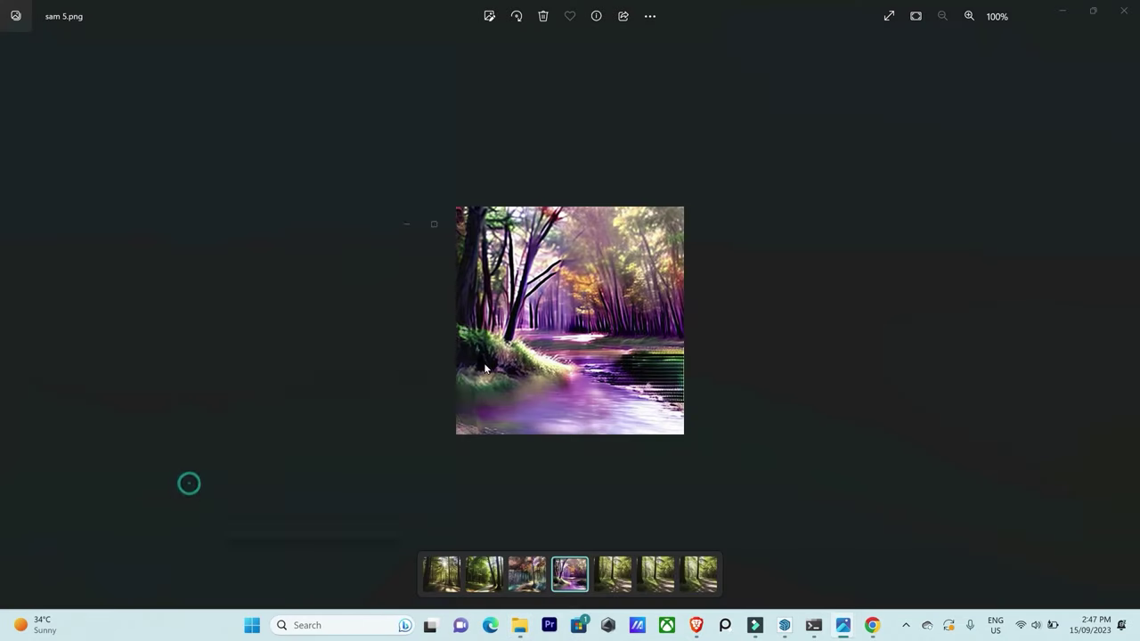
{"action": "left_click", "coordinate": [451, 211]}
{"action": "scroll", "coordinate": [570, 343], "scroll_direction": "up", "scroll_amount": 5}
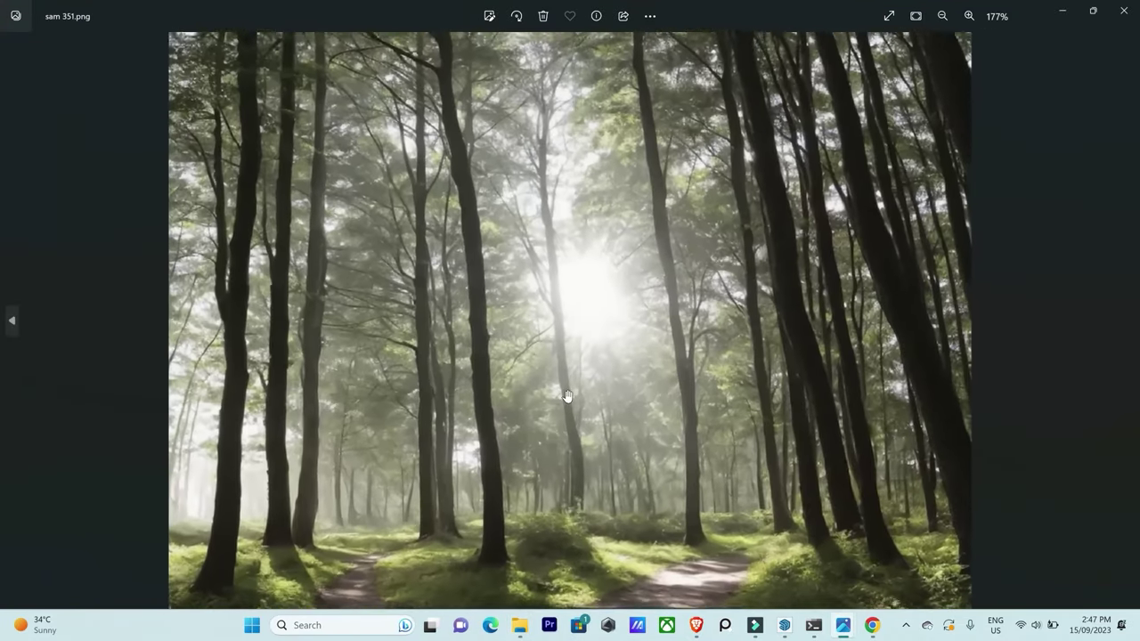
{"action": "scroll", "coordinate": [570, 343], "scroll_direction": "down", "scroll_amount": 5}
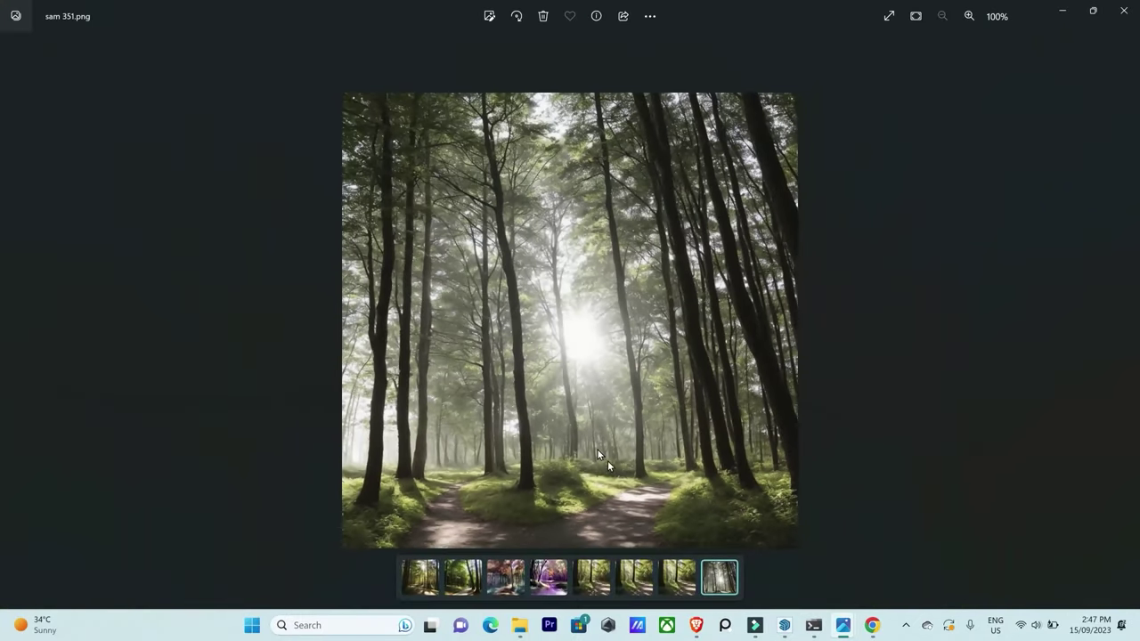
{"action": "left_click", "coordinate": [681, 582]}
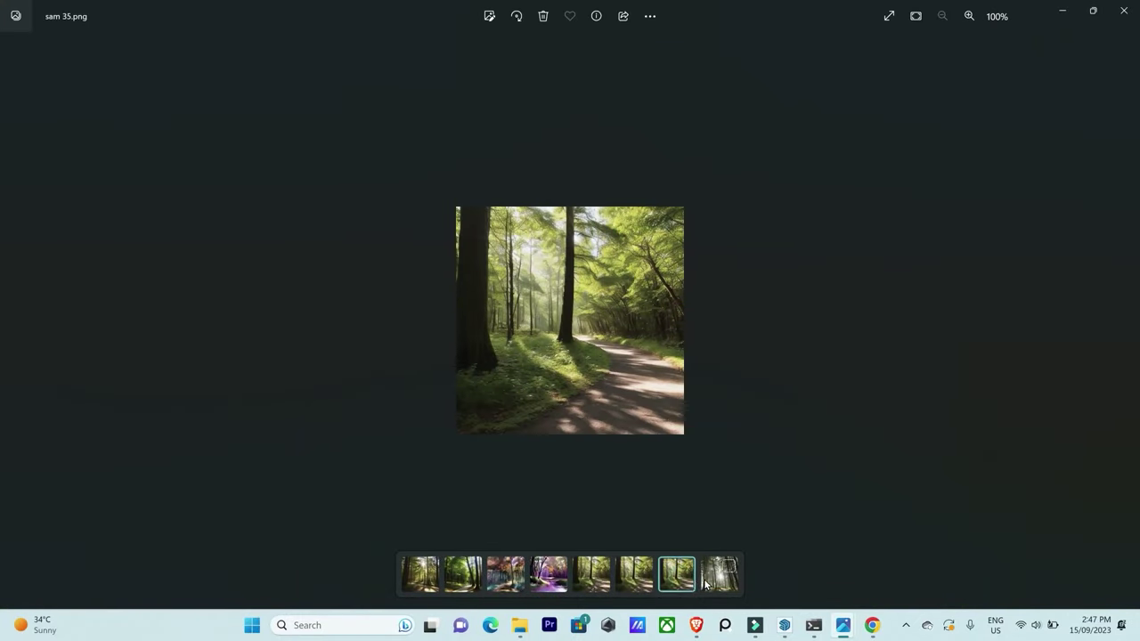
{"action": "left_click", "coordinate": [719, 575]}
{"action": "scroll", "coordinate": [580, 381], "scroll_direction": "up", "scroll_amount": 2}
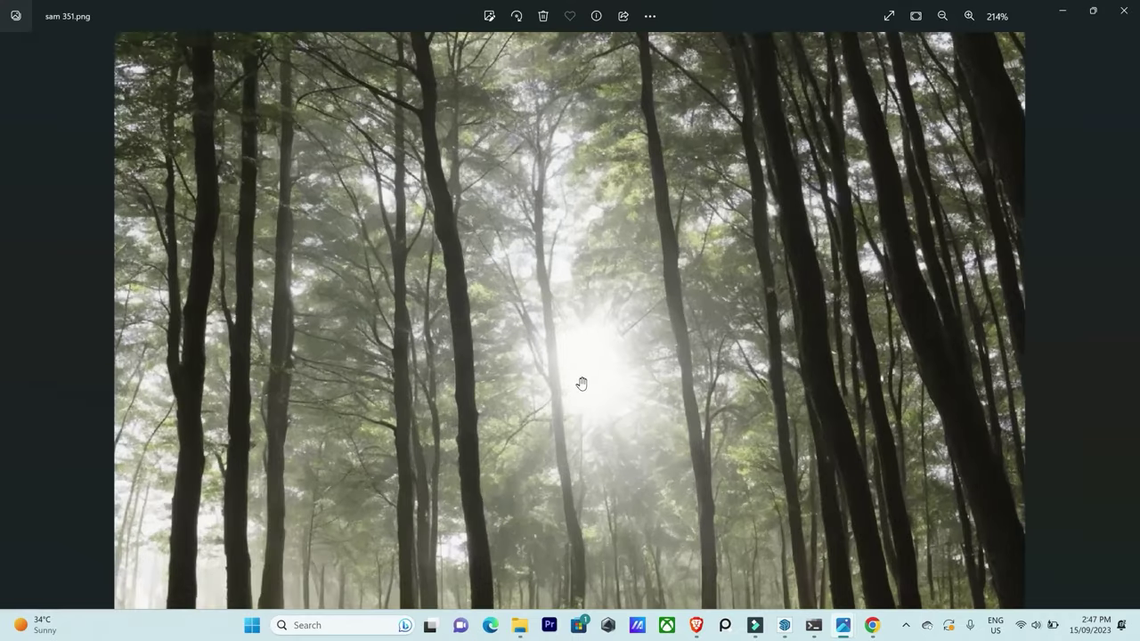
{"action": "scroll", "coordinate": [606, 386], "scroll_direction": "down", "scroll_amount": 4}
Switch back to Stable Diffusion in Chrome and generate the forest images at 520 × 520 with a batch count of 4.
{"action": "left_click", "coordinate": [873, 621]}
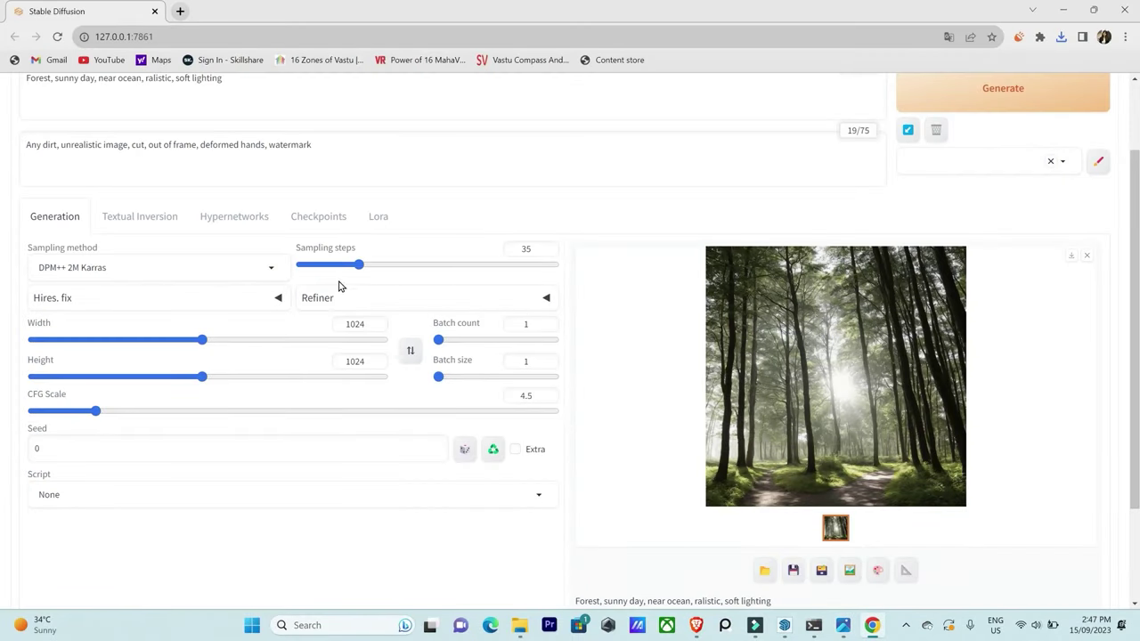
{"action": "left_click_drag", "start_coordinate": [367, 325], "coordinate": [323, 332]}
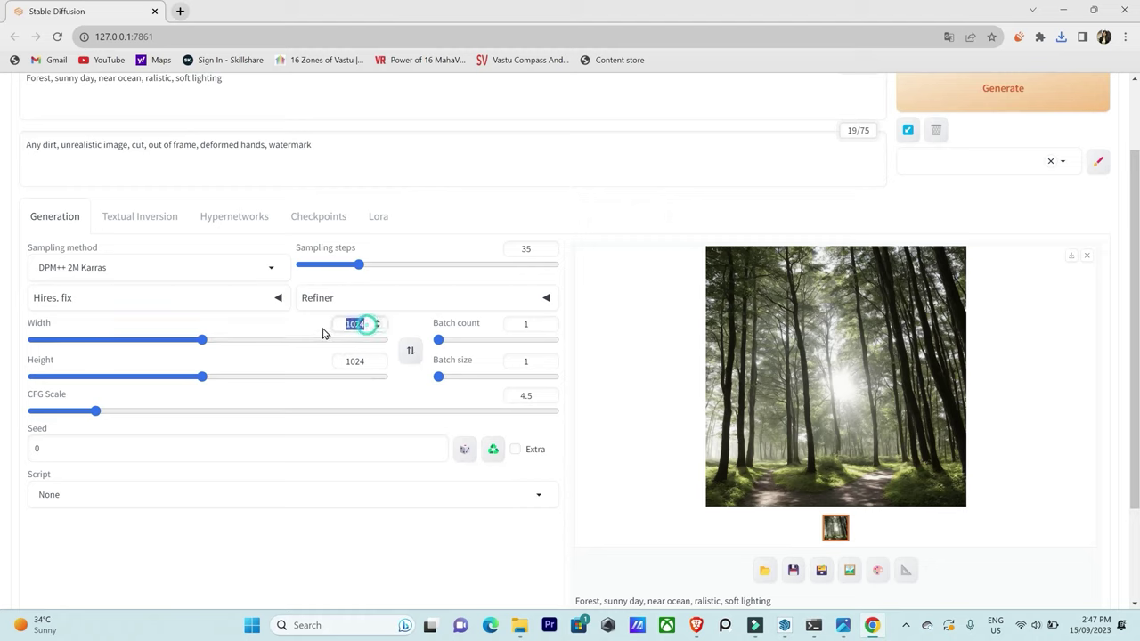
{"action": "type", "text": "52"}
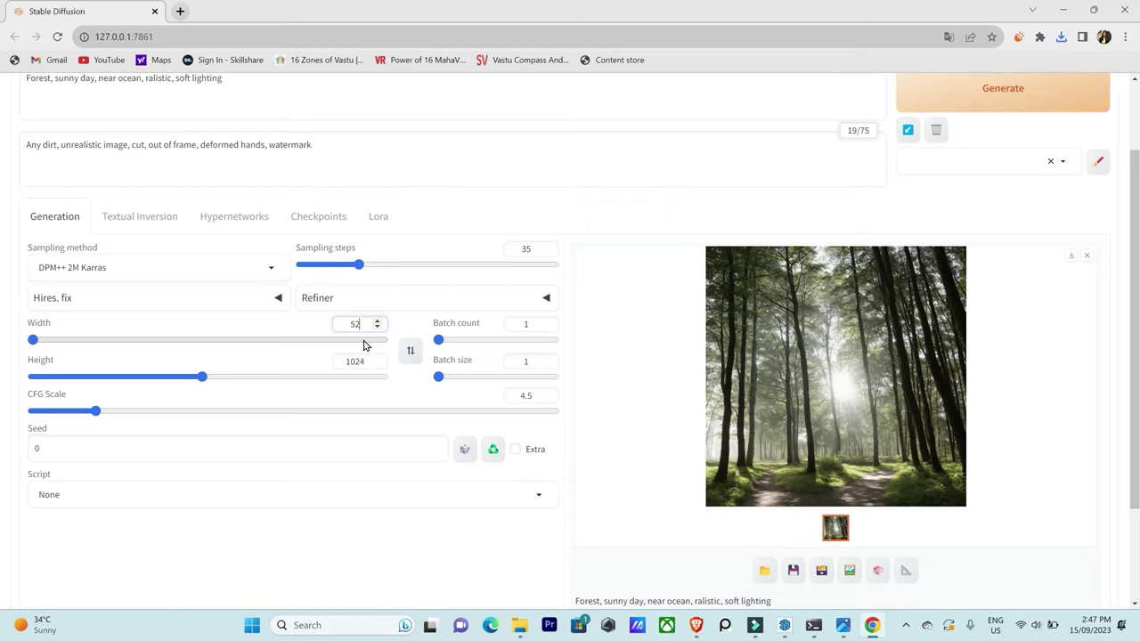
{"action": "type", "text": "0"}
{"action": "double_click", "coordinate": [361, 323]}
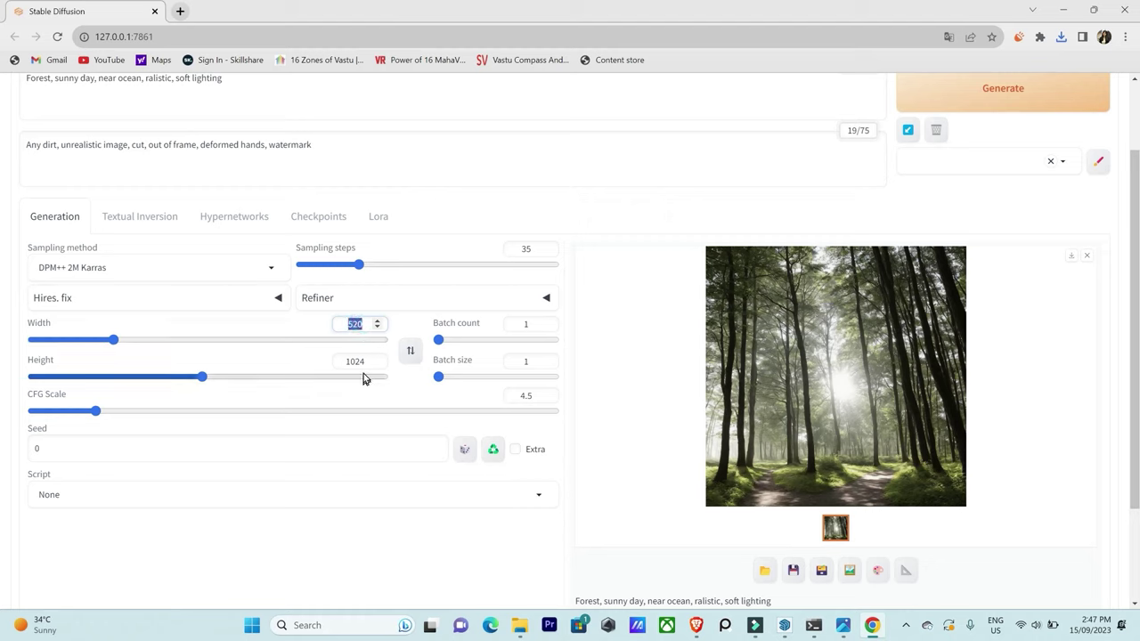
{"action": "key", "text": "ctrl+c"}
{"action": "double_click", "coordinate": [355, 361]}
{"action": "key", "text": "ctrl+v"}
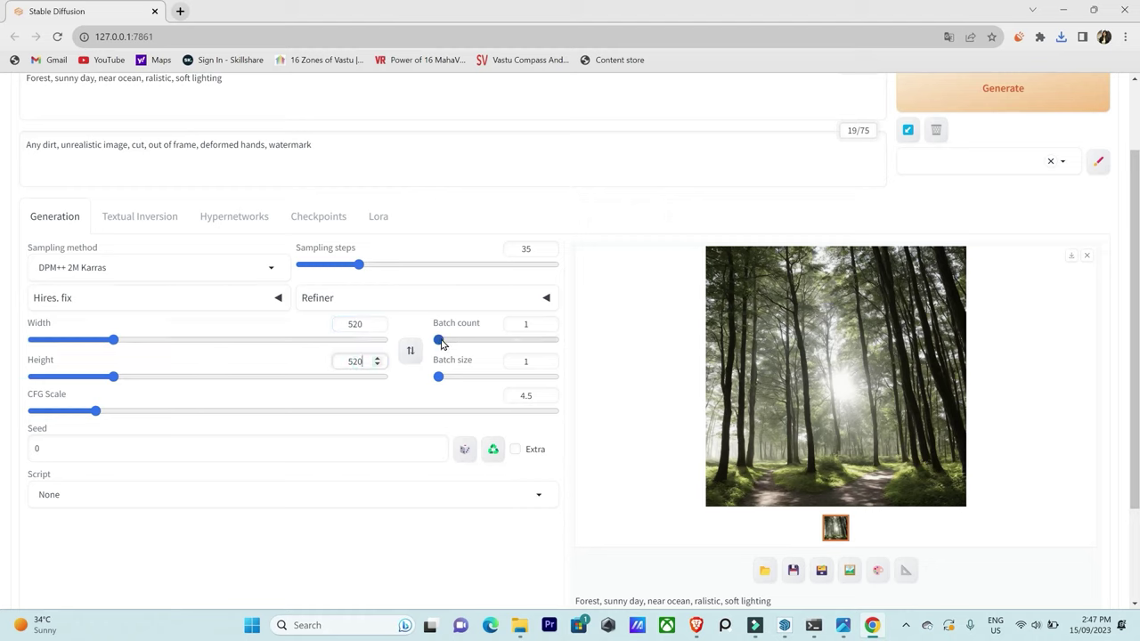
{"action": "left_click_drag", "start_coordinate": [440, 344], "coordinate": [446, 346]}
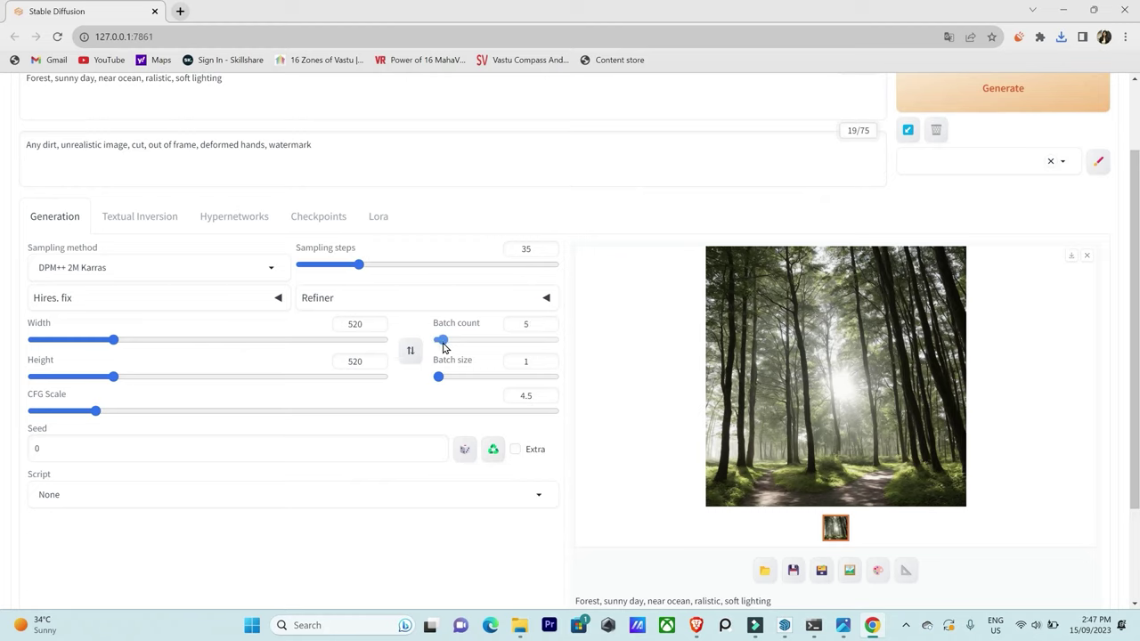
{"action": "left_click", "coordinate": [997, 100]}
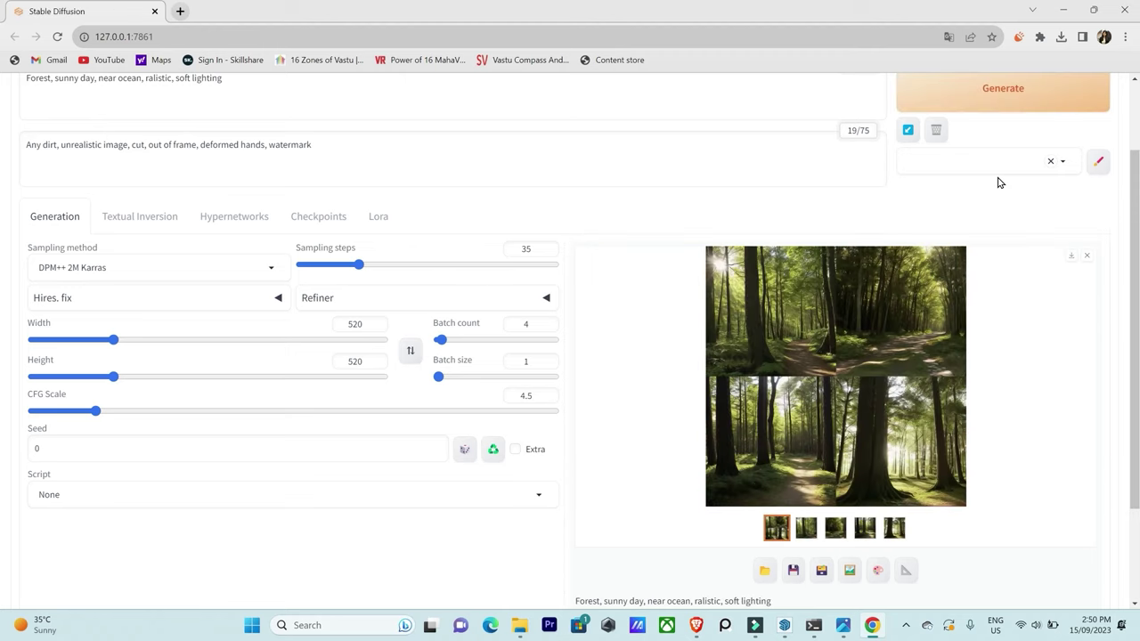
View the generated image grid enlarged and save it as grid-0000 in the Stable-diffusion folder.
{"action": "left_click", "coordinate": [786, 301]}
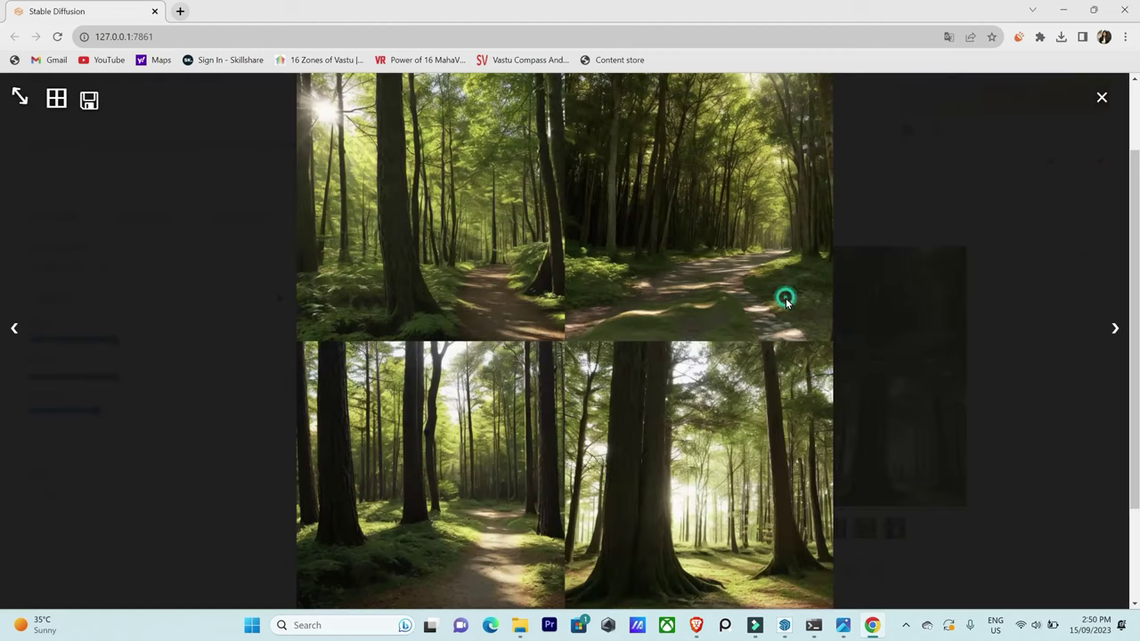
{"action": "left_click", "coordinate": [511, 251]}
{"action": "left_click", "coordinate": [739, 307]}
{"action": "right_click", "coordinate": [551, 277]}
{"action": "left_click", "coordinate": [564, 303]}
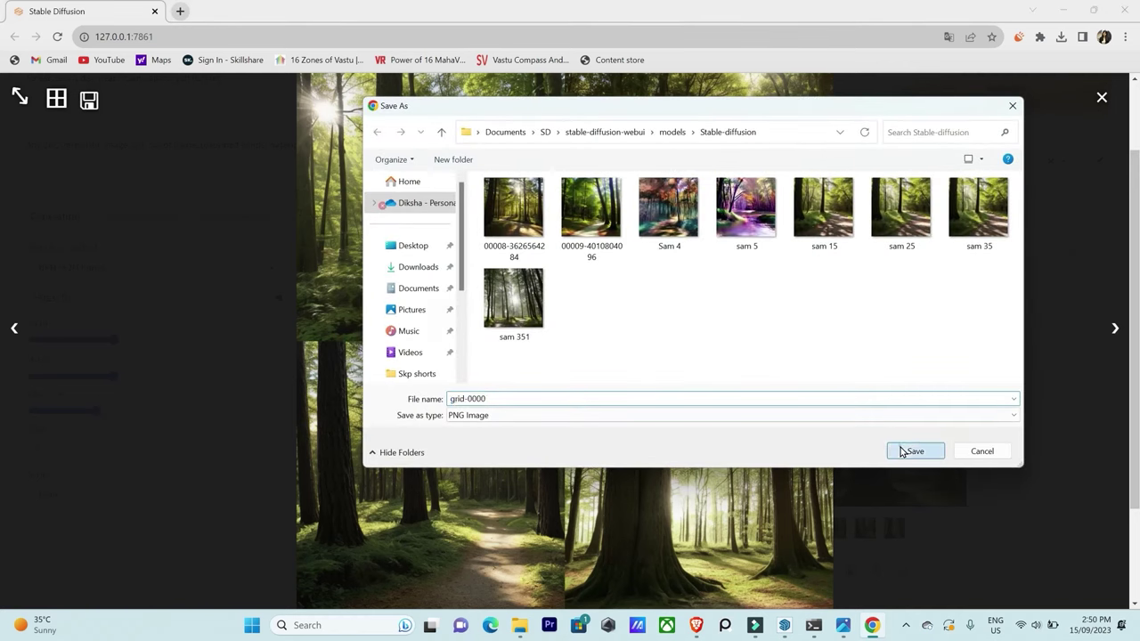
{"action": "left_click", "coordinate": [902, 451]}
{"action": "left_click", "coordinate": [550, 422]}
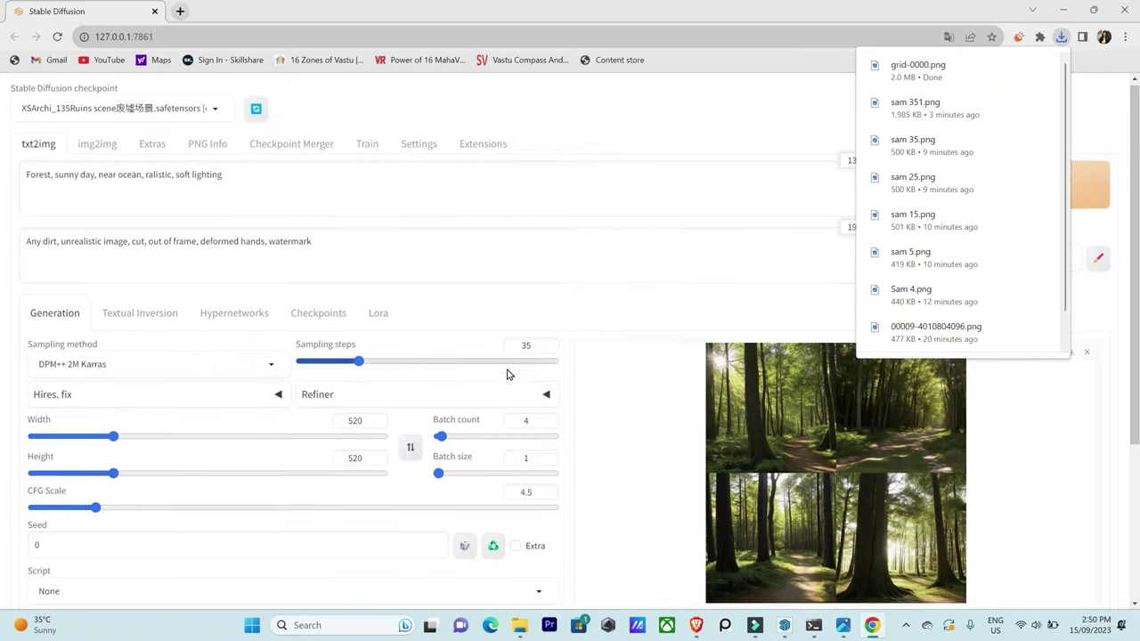
View each of the four forest images in the generated batch one by one.
{"action": "scroll", "coordinate": [506, 374], "scroll_direction": "down", "scroll_amount": 1}
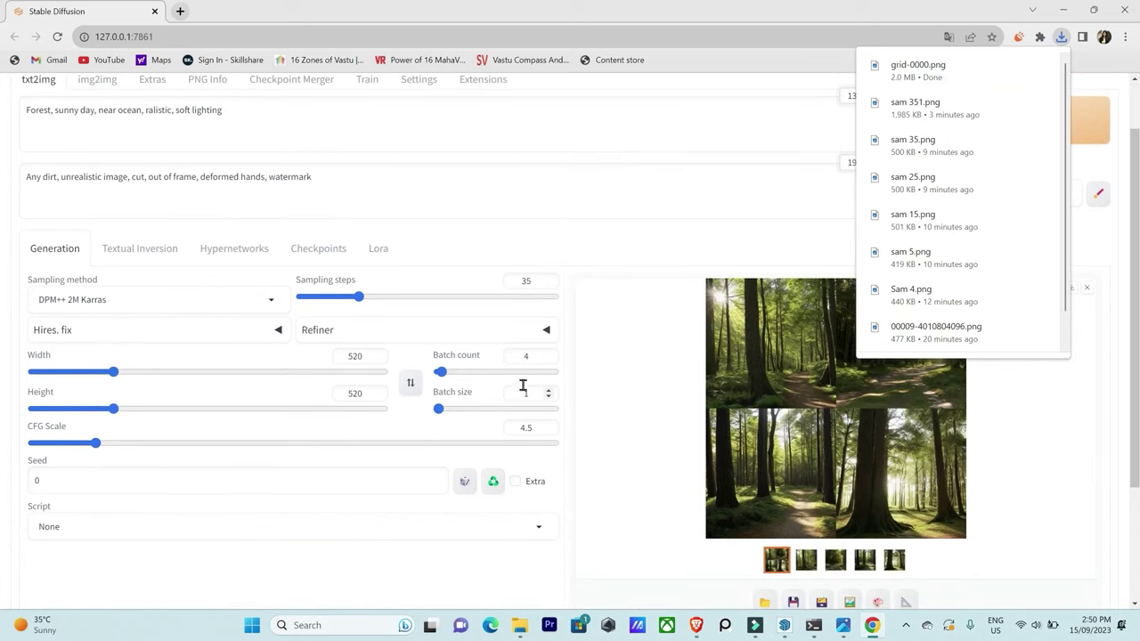
{"action": "left_click", "coordinate": [615, 372]}
{"action": "left_click", "coordinate": [1023, 295]}
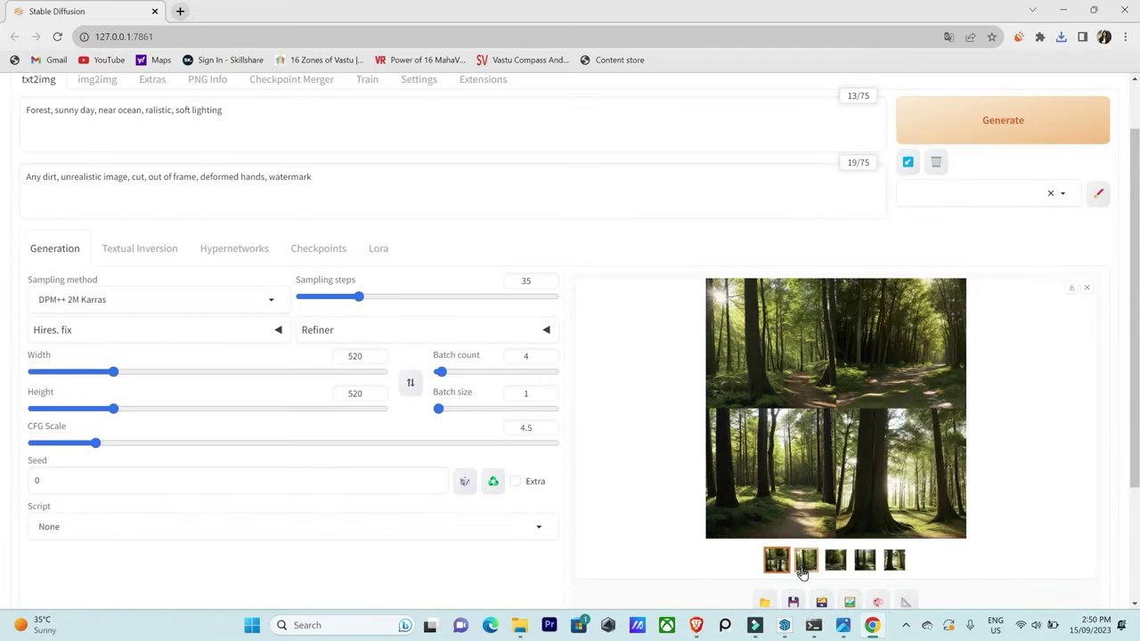
{"action": "left_click", "coordinate": [804, 562]}
{"action": "left_click", "coordinate": [836, 561]}
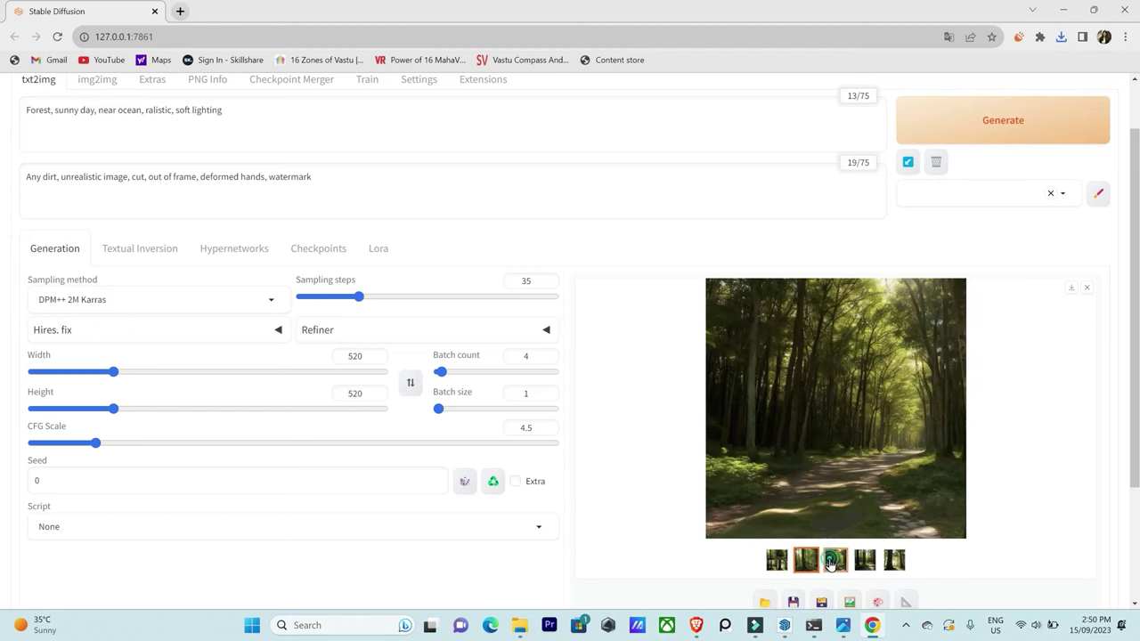
{"action": "left_click", "coordinate": [865, 561]}
{"action": "key", "text": "Right"}
{"action": "key", "text": "Right"}
{"action": "key", "text": "Right"}
{"action": "key", "text": "Right"}
{"action": "key", "text": "Right"}
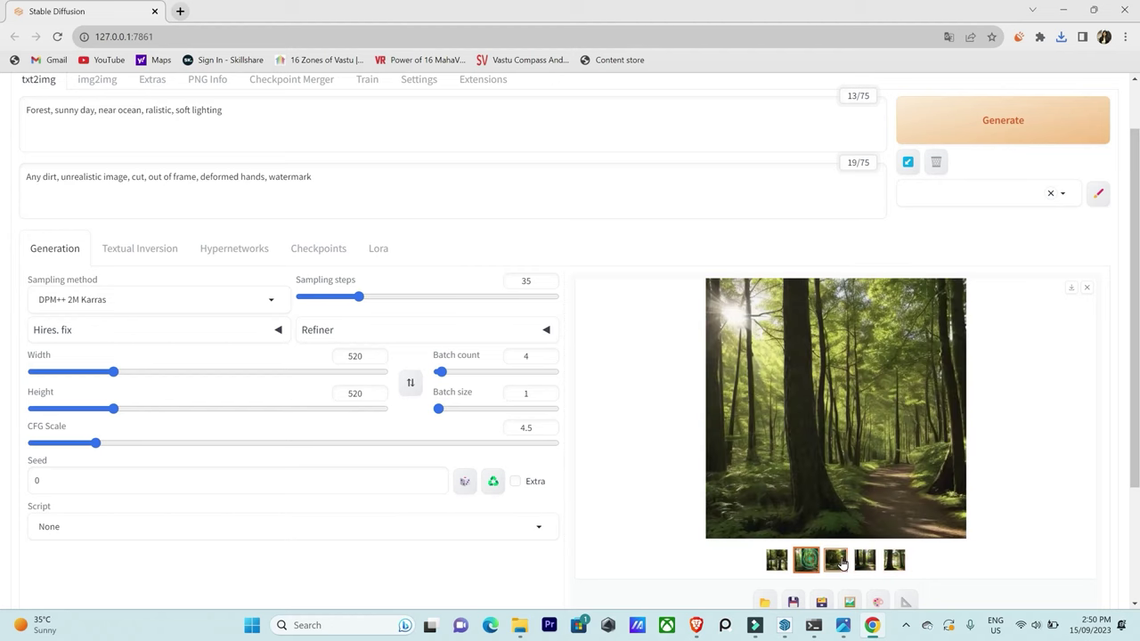
{"action": "left_click", "coordinate": [890, 563]}
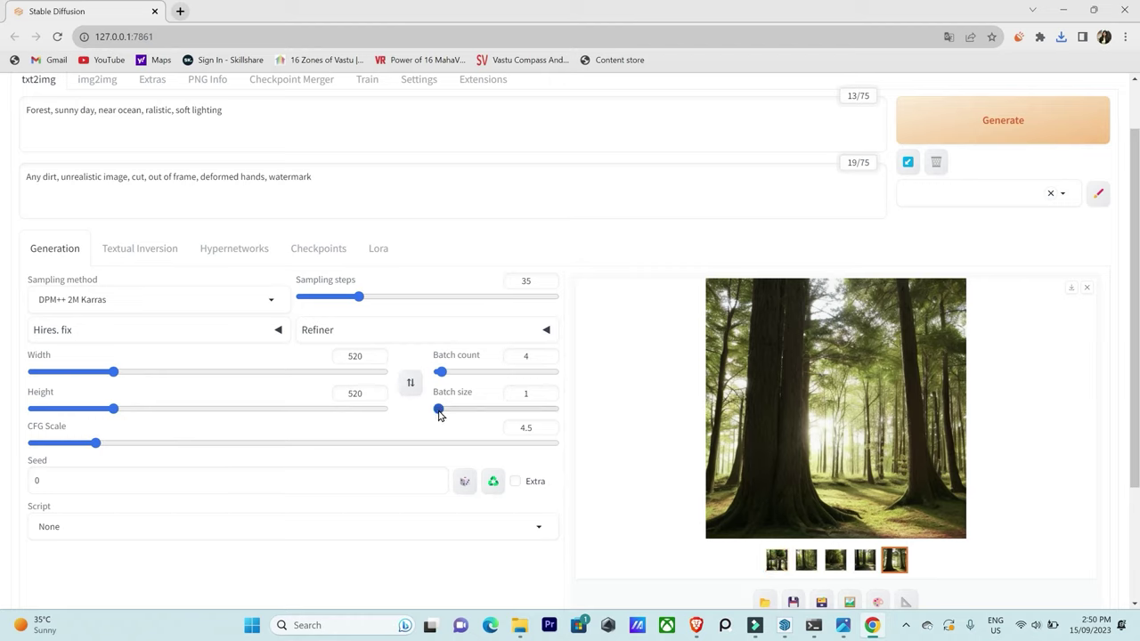
Set the batch size to 2, keeping the batch count at 4.
{"action": "left_click_drag", "start_coordinate": [439, 414], "coordinate": [453, 415]}
{"action": "scroll", "coordinate": [623, 505], "scroll_direction": "down", "scroll_amount": 1}
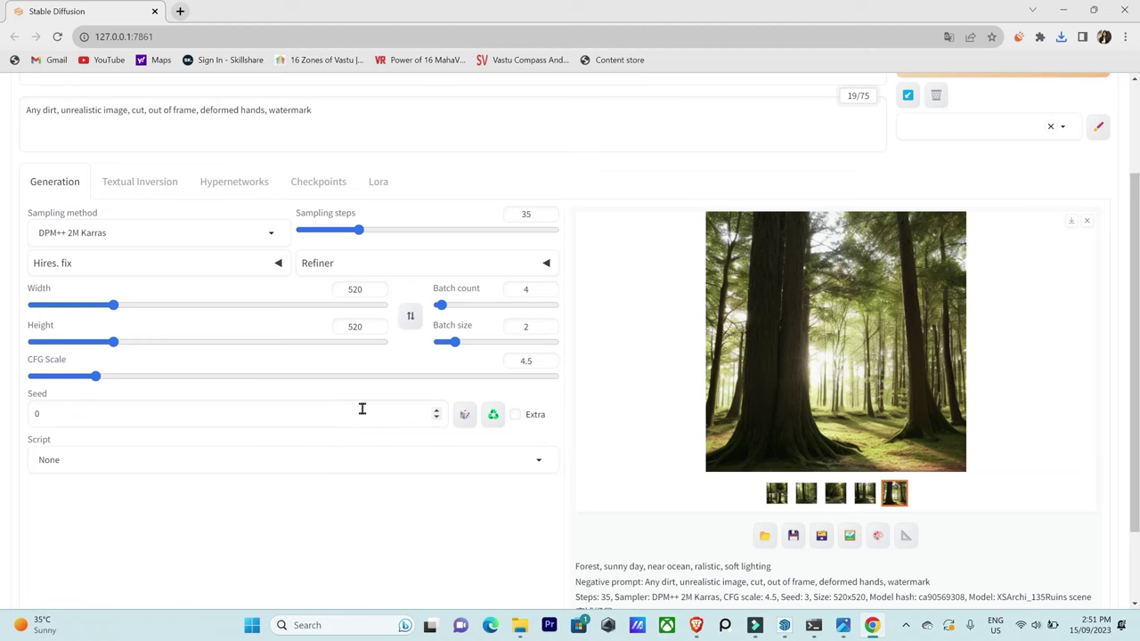
{"action": "scroll", "coordinate": [524, 446], "scroll_direction": "up", "scroll_amount": 1}
{"action": "scroll", "coordinate": [524, 445], "scroll_direction": "up", "scroll_amount": 1}
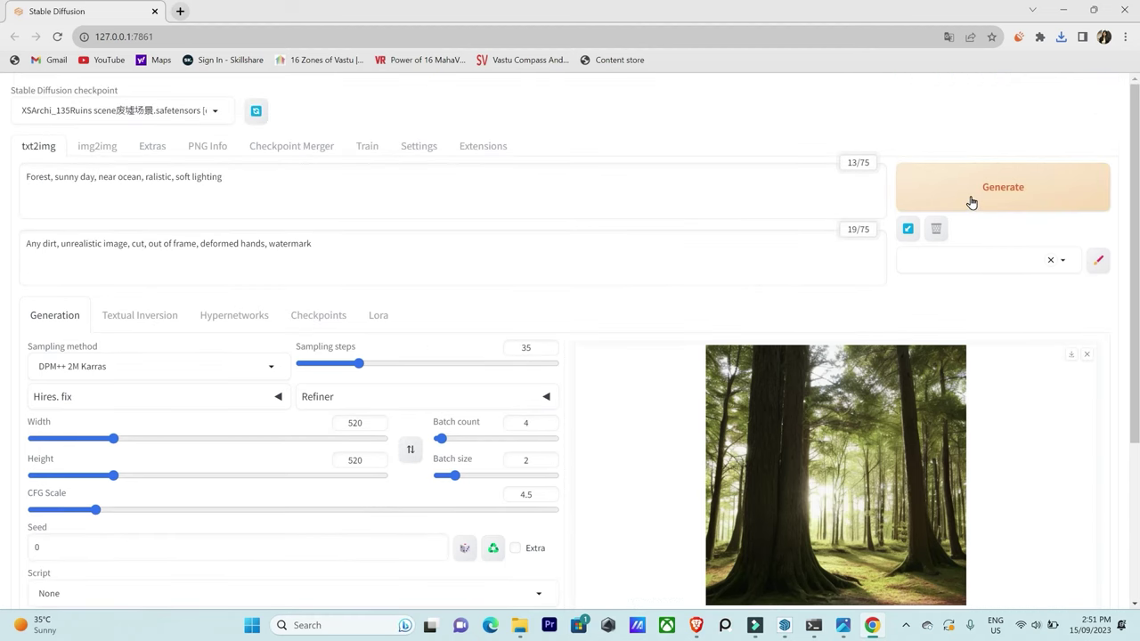
{"action": "scroll", "coordinate": [972, 231], "scroll_direction": "down", "scroll_amount": 1}
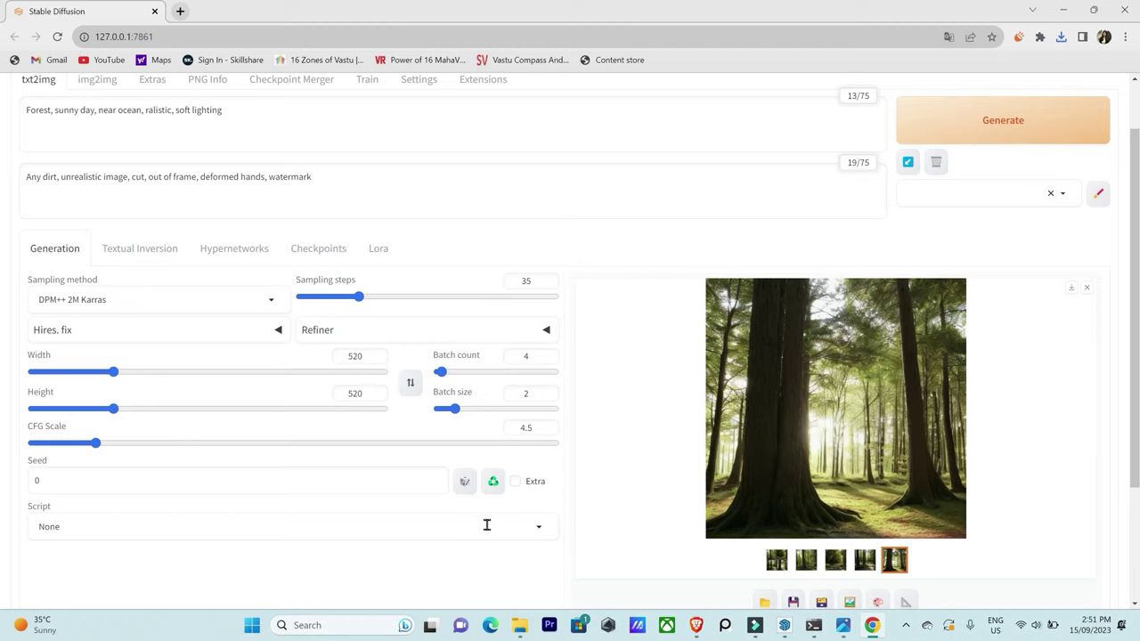
Try the seed's random and reuse options and set the seed to -3.
{"action": "left_click", "coordinate": [467, 482]}
{"action": "left_click", "coordinate": [494, 482]}
{"action": "left_click", "coordinate": [466, 483]}
{"action": "left_click_drag", "start_coordinate": [46, 481], "coordinate": [91, 512]}
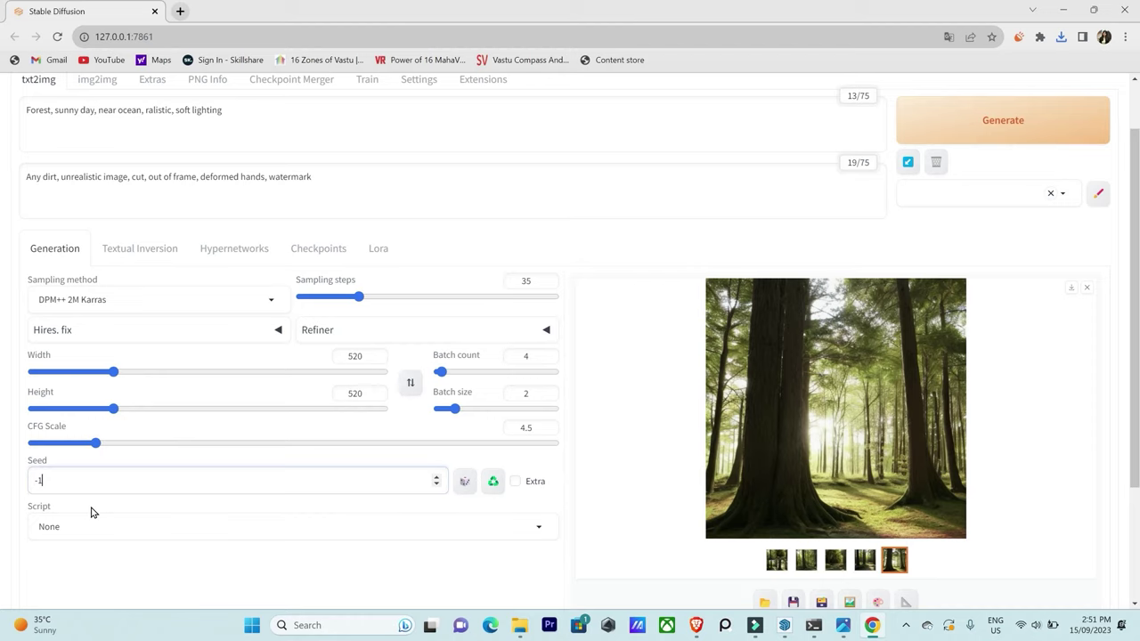
{"action": "scroll", "coordinate": [98, 494], "scroll_direction": "down", "scroll_amount": 2}
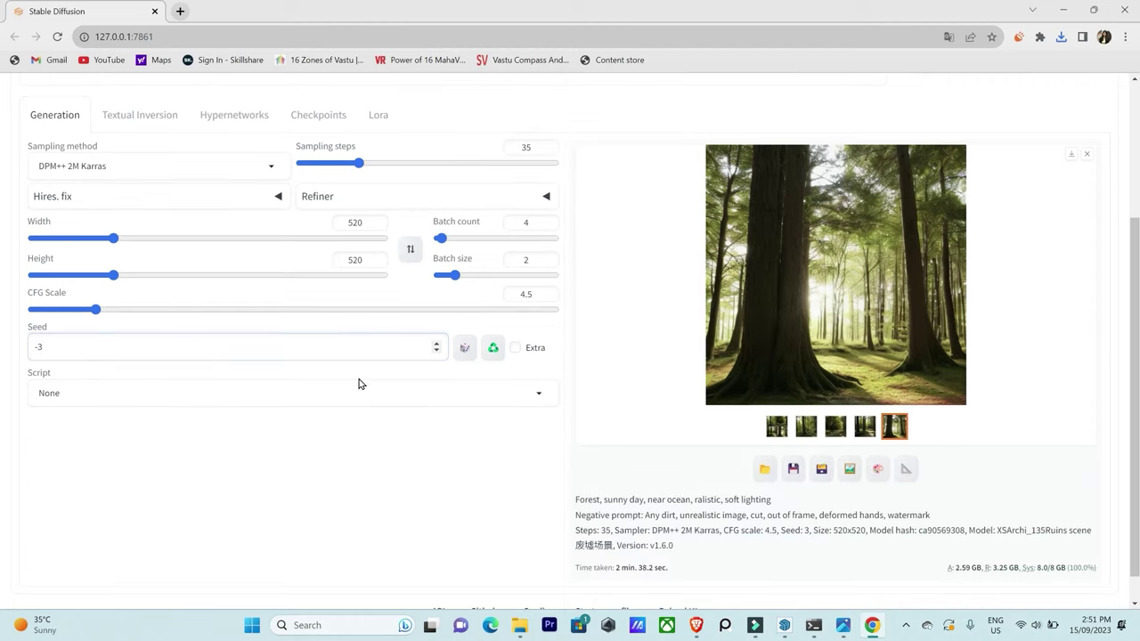
Review the available script options without choosing one.
{"action": "left_click", "coordinate": [542, 394]}
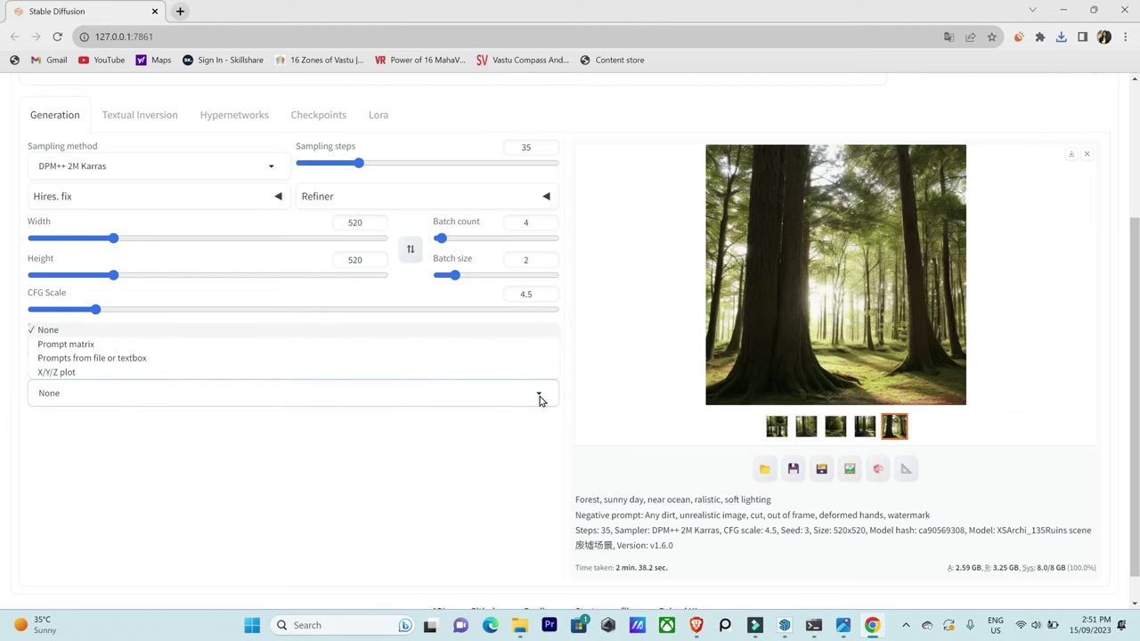
{"action": "scroll", "coordinate": [624, 473], "scroll_direction": "up", "scroll_amount": 3}
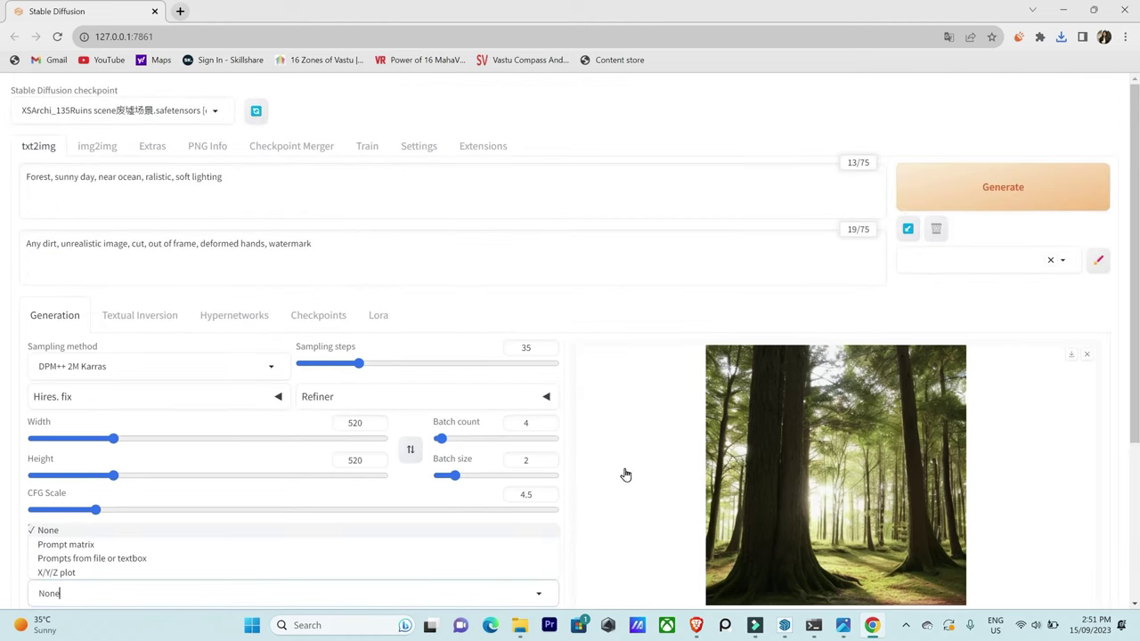
{"action": "scroll", "coordinate": [347, 516], "scroll_direction": "down", "scroll_amount": 2}
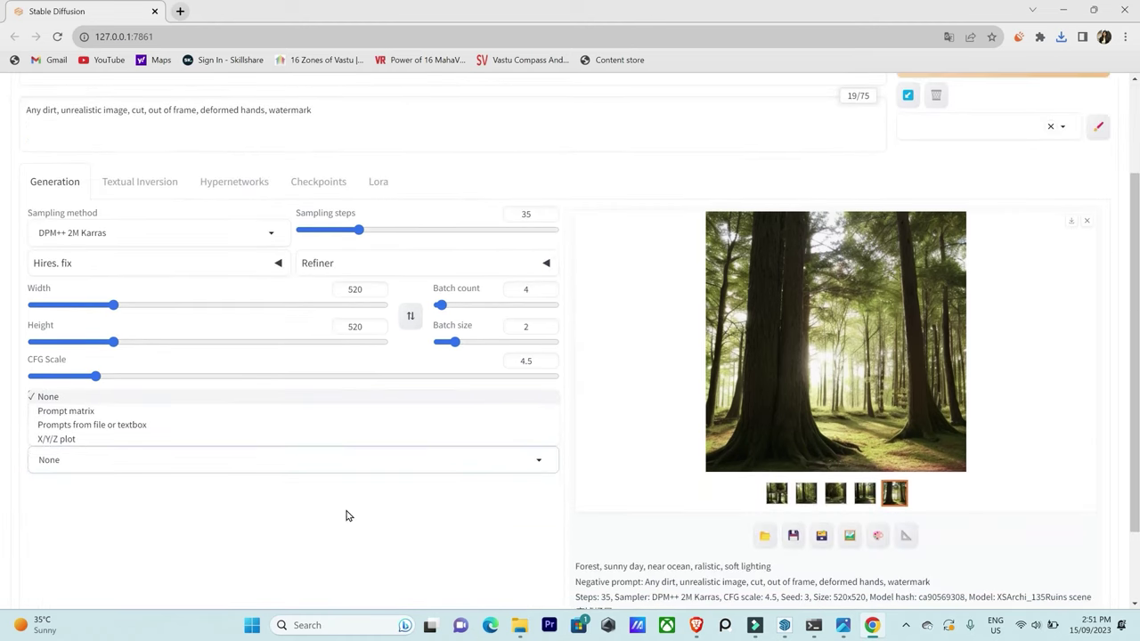
Open the images output directory in File Explorer and look into the 2023-09-14 folder.
{"action": "left_click", "coordinate": [763, 540]}
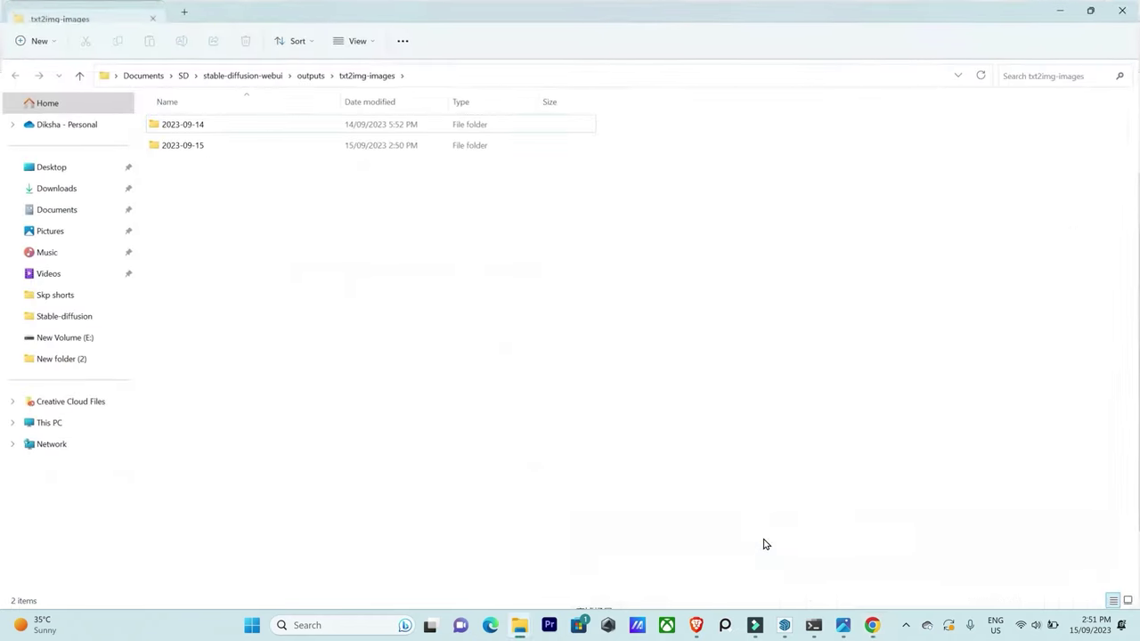
{"action": "double_click", "coordinate": [375, 124]}
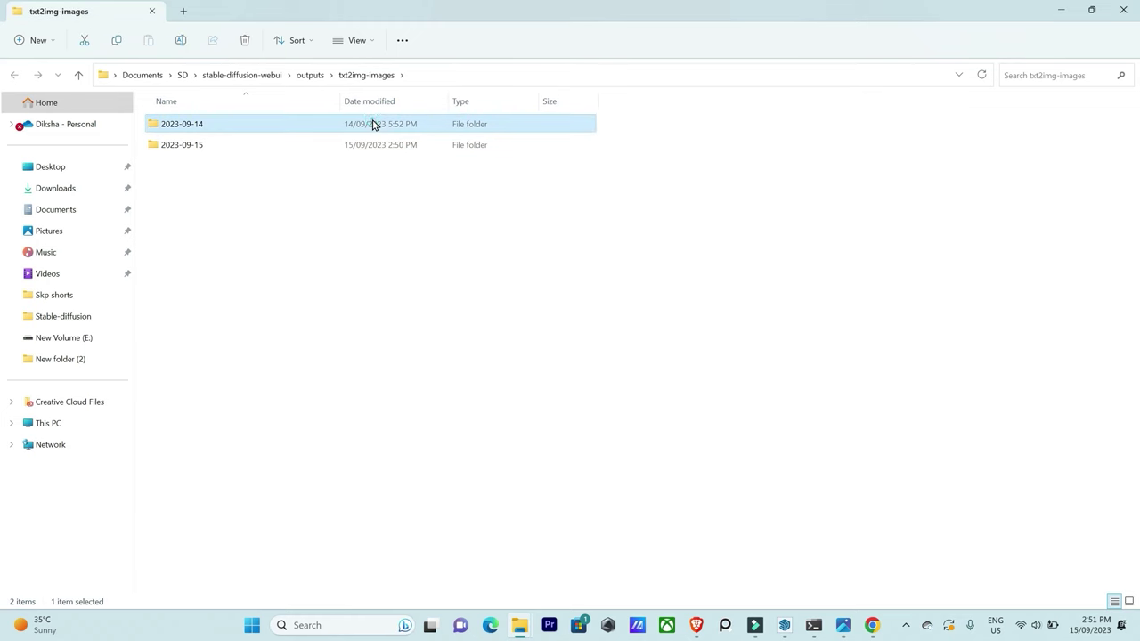
{"action": "left_click", "coordinate": [175, 135]}
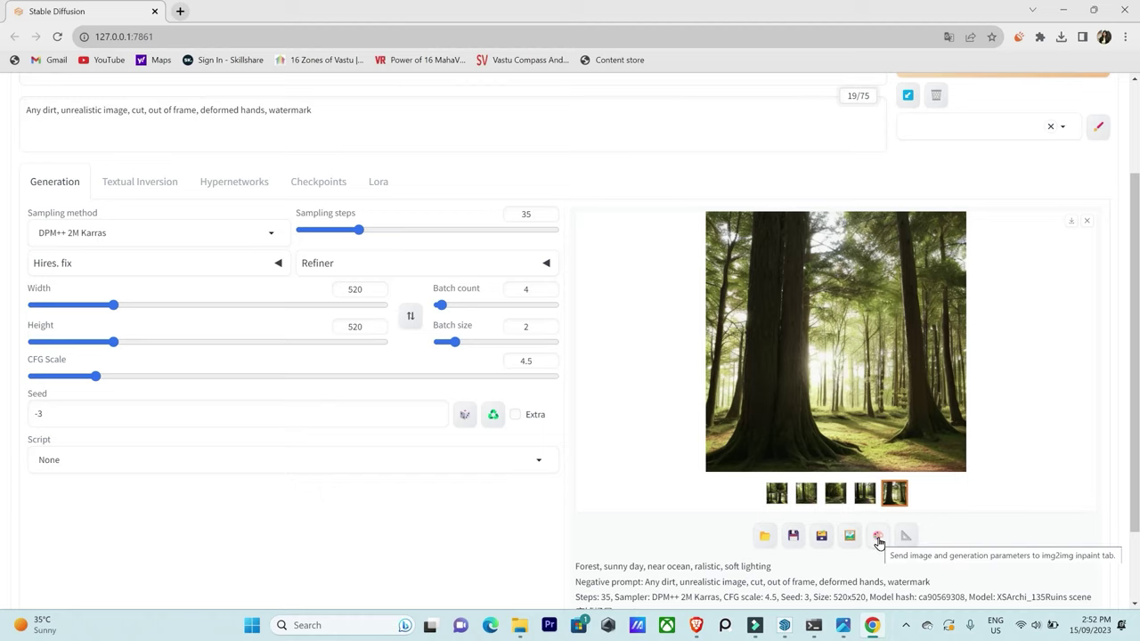
Replace the prompt with "A mosern street facing house", balcony, lush greenery, front yard, soft ambient light, welcoming glow, sunset time, warm interior light, ultrareliastic, Zaha hadid.
{"action": "scroll", "coordinate": [628, 440], "scroll_direction": "up", "scroll_amount": 2}
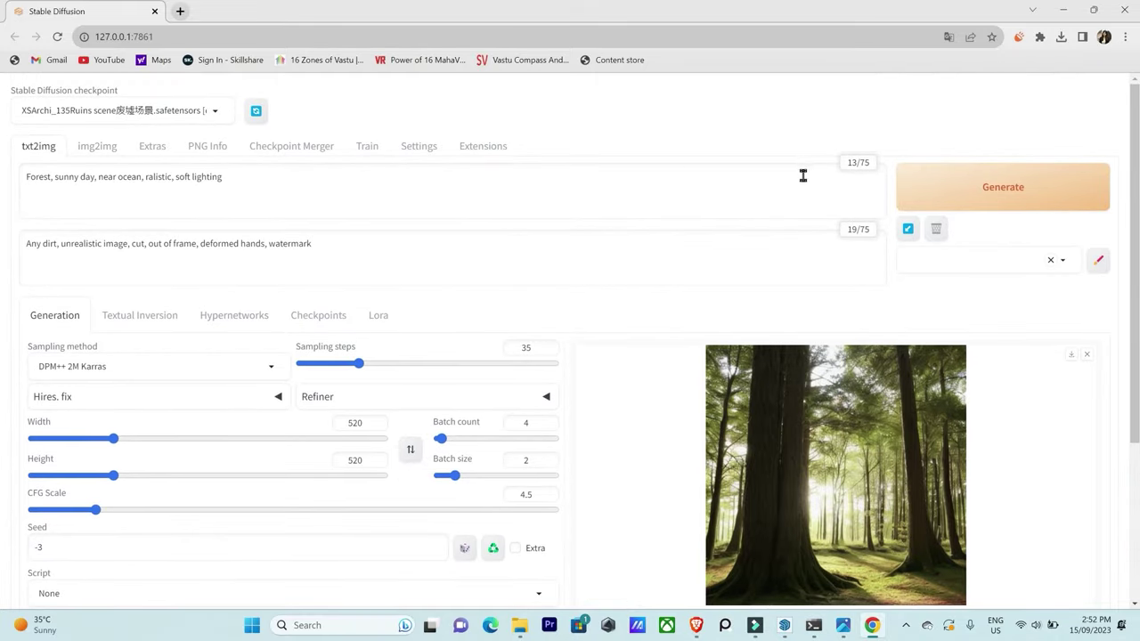
{"action": "left_click", "coordinate": [420, 199]}
{"action": "key", "text": "ctrl+a"}
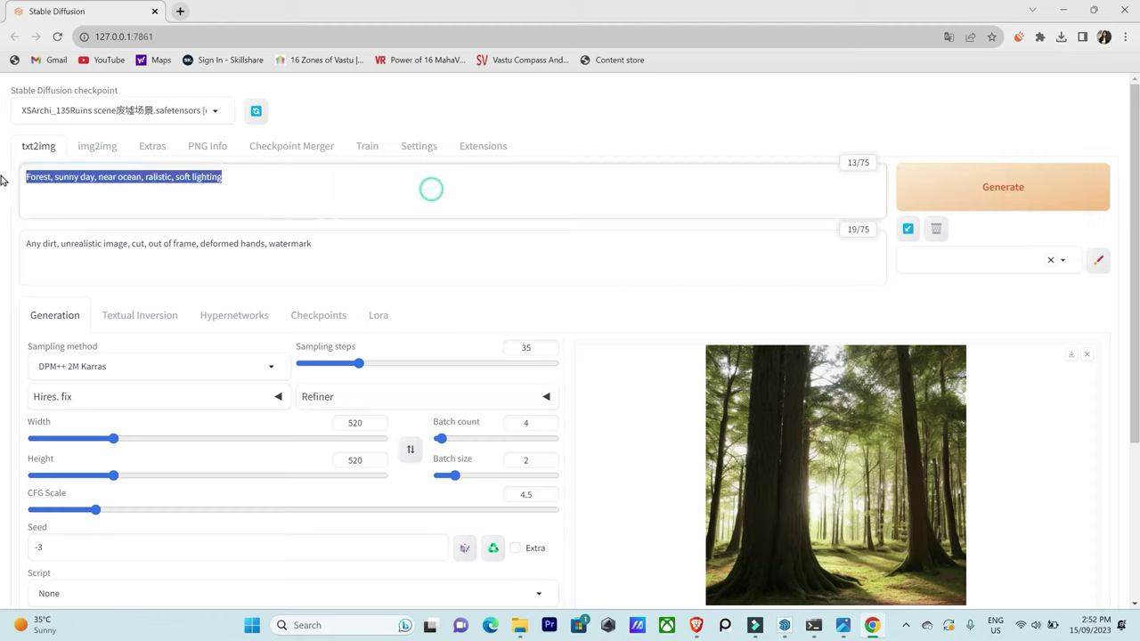
{"action": "type", "text": "A mosern street facing house, witha balcony"}
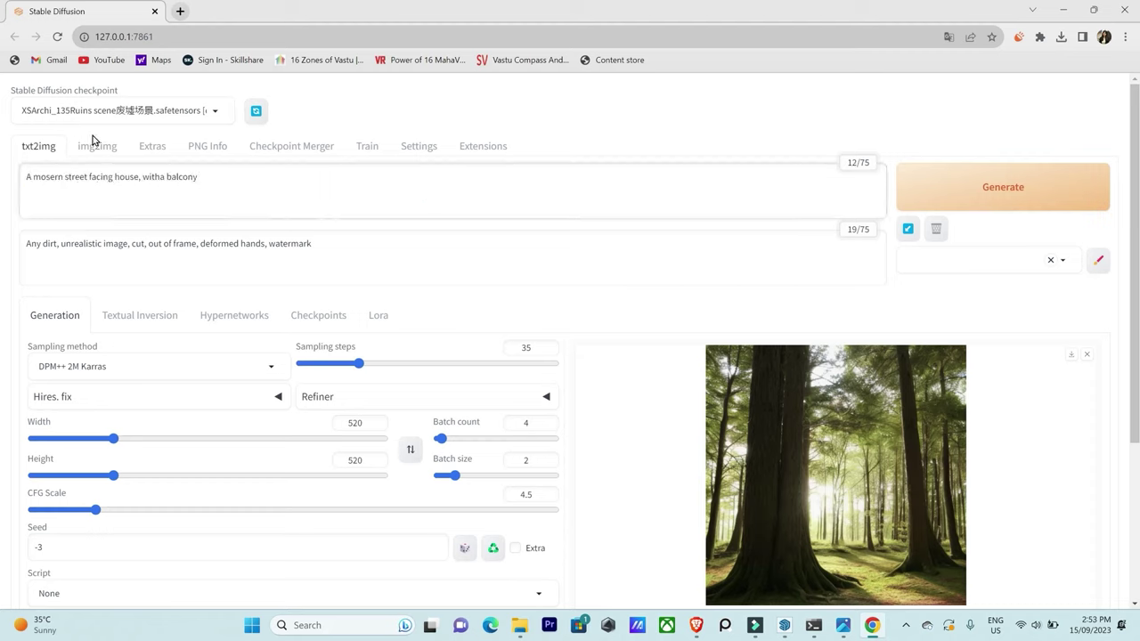
{"action": "type", "text": " with lush greenery and a front yard. Soft ambient light, welcoming glow, sunset time, interior with warm light, ultrareliastic, Zaha hadid"}
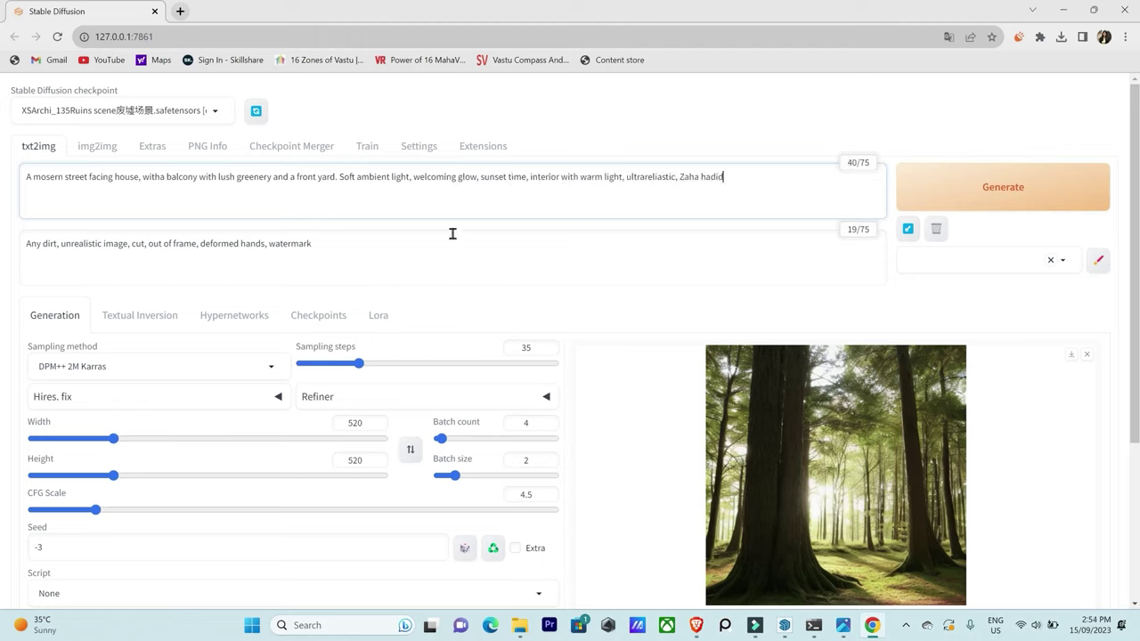
Extend the negative prompt with "blurry, draft, beginner, overexposed, underexposed".
{"action": "left_click", "coordinate": [428, 252]}
{"action": "type", "text": ", blurry, draft,"}
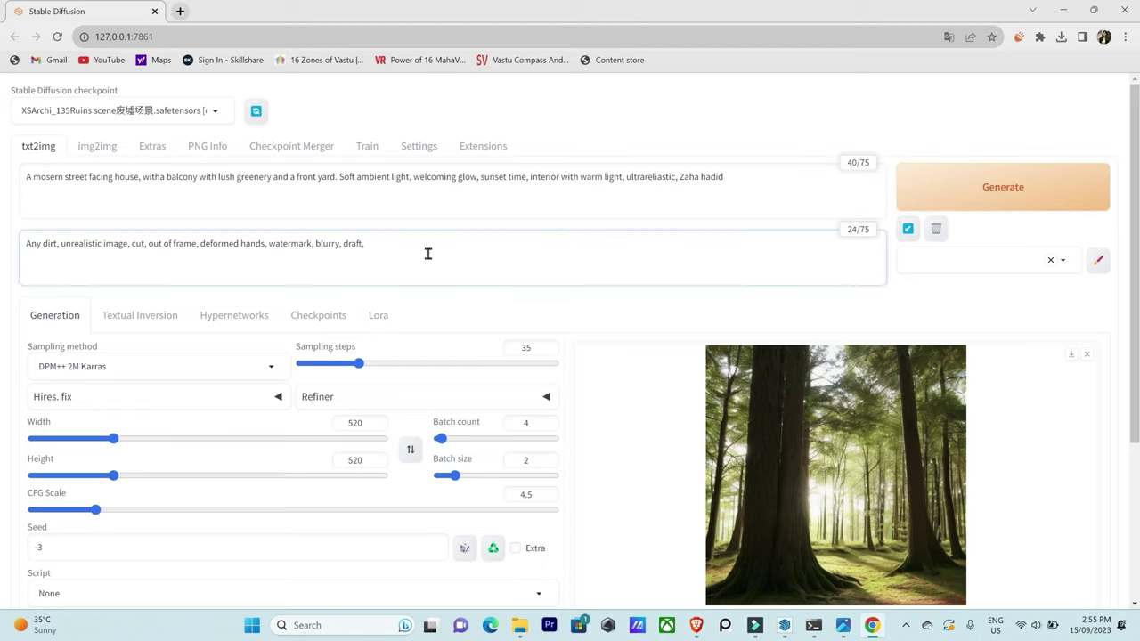
{"action": "type", "text": " beginner, overexposed, underexposed"}
Load the architectureExterior_v40Exterior checkpoint and set the sampling steps to 40.
{"action": "left_click", "coordinate": [216, 110]}
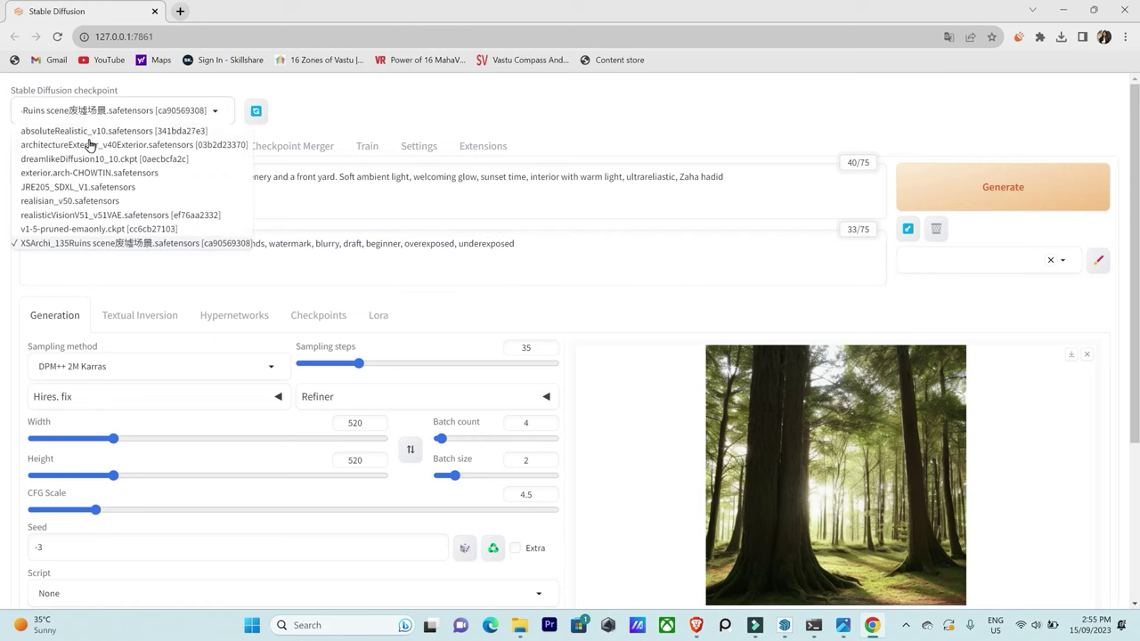
{"action": "left_click", "coordinate": [108, 146]}
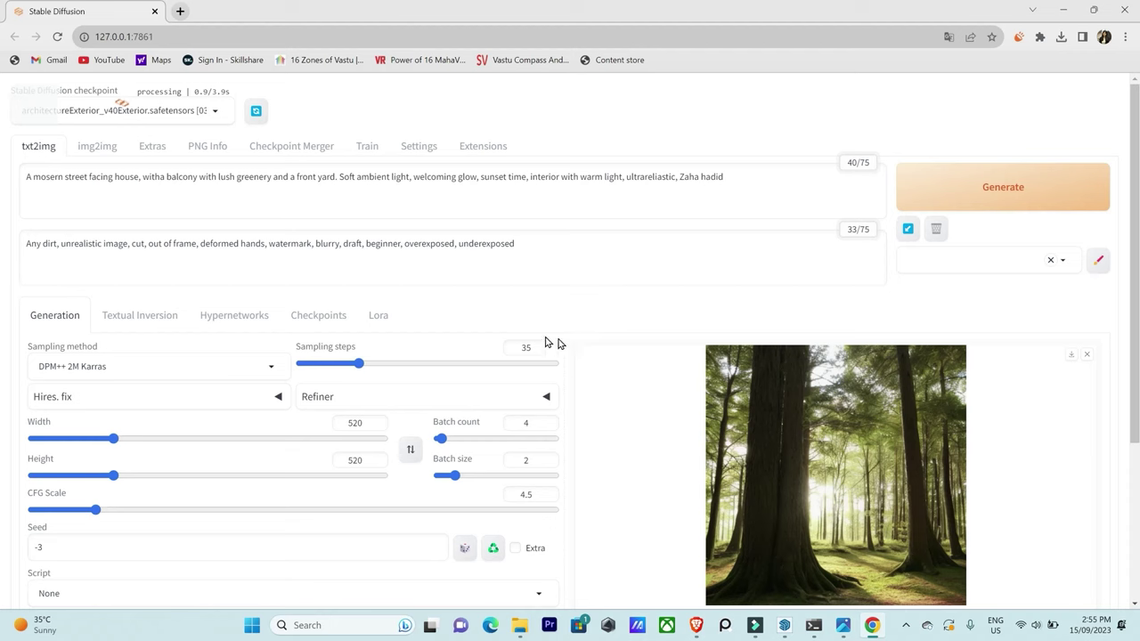
{"action": "scroll", "coordinate": [539, 329], "scroll_direction": "down", "scroll_amount": 1}
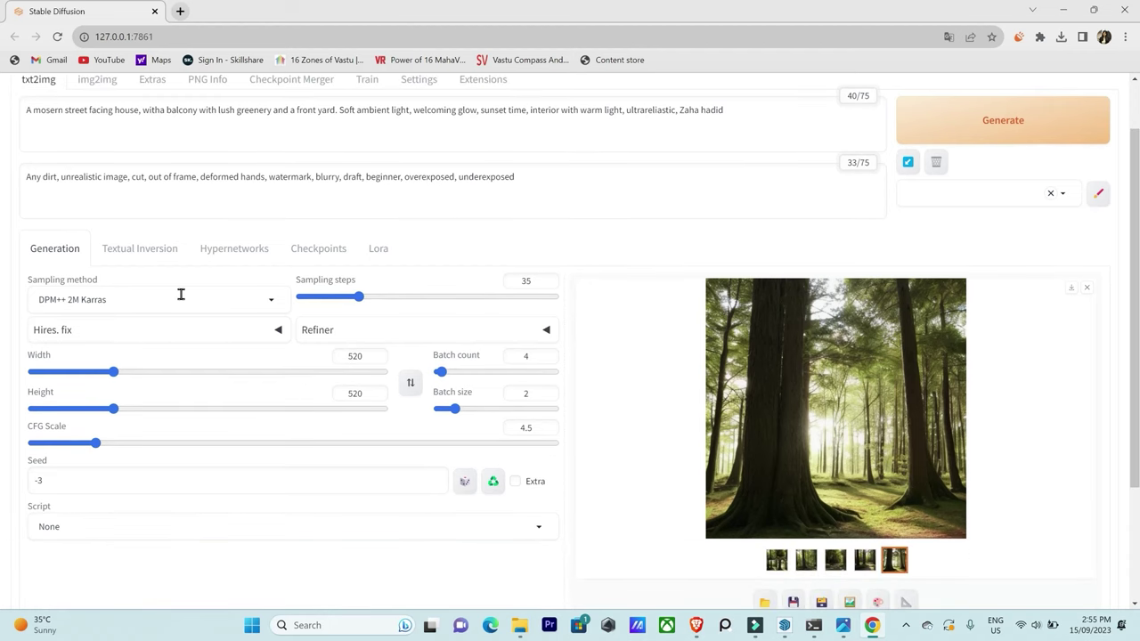
{"action": "left_click_drag", "start_coordinate": [359, 299], "coordinate": [371, 301]}
Set both the image width and height to 1024.
{"action": "left_click_drag", "start_coordinate": [364, 357], "coordinate": [342, 361]}
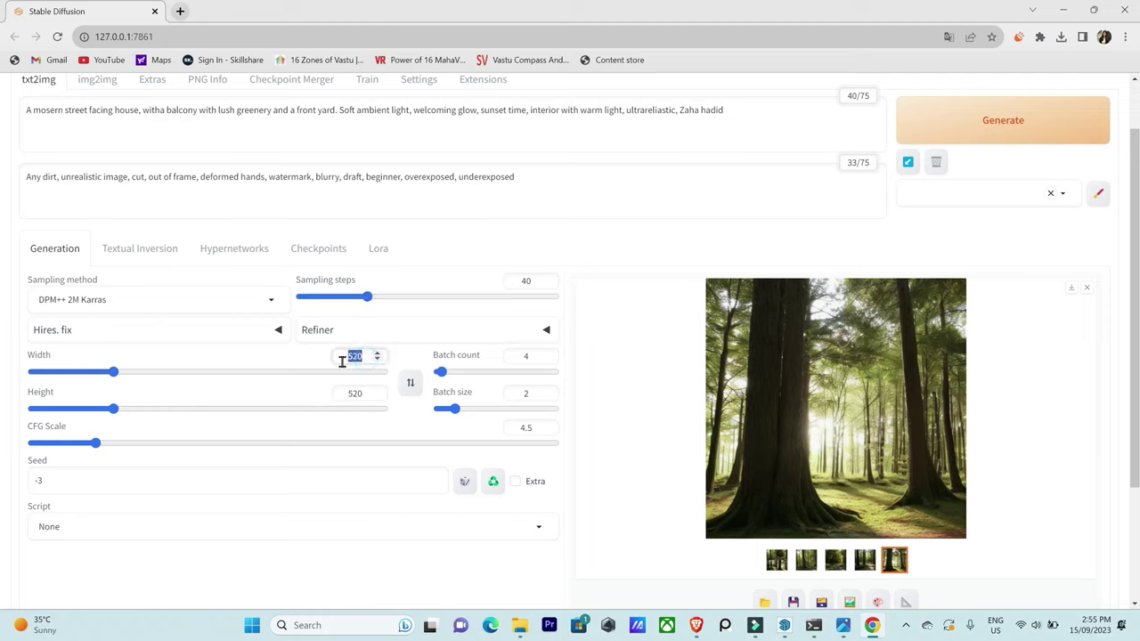
{"action": "type", "text": "1024"}
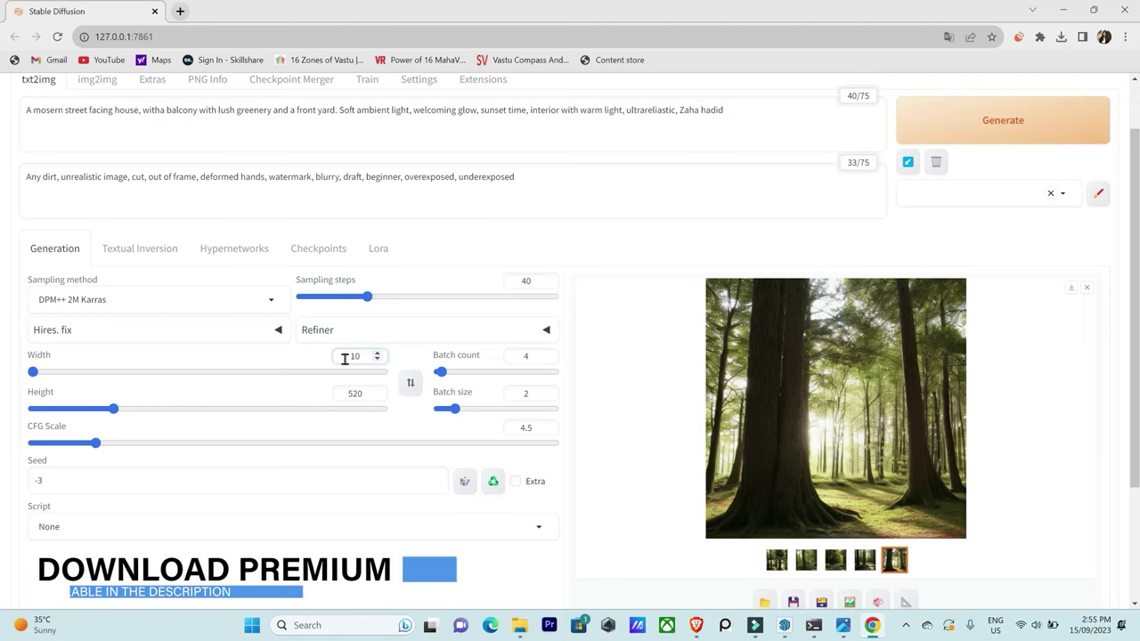
{"action": "double_click", "coordinate": [362, 356]}
{"action": "key", "text": "ctrl+c"}
{"action": "double_click", "coordinate": [349, 394]}
{"action": "key", "text": "ctrl+v"}
{"action": "left_click", "coordinate": [355, 357]}
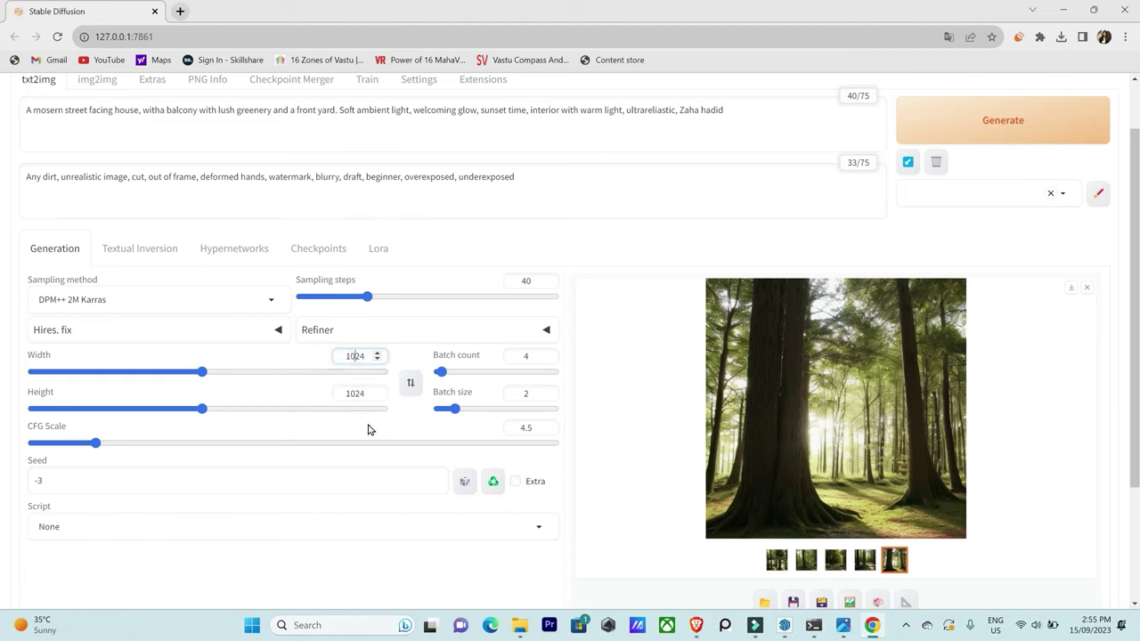
Set the batch count and batch size to 1, the CFG scale to 5 and the seed to random (-1).
{"action": "left_click_drag", "start_coordinate": [440, 371], "coordinate": [410, 405]}
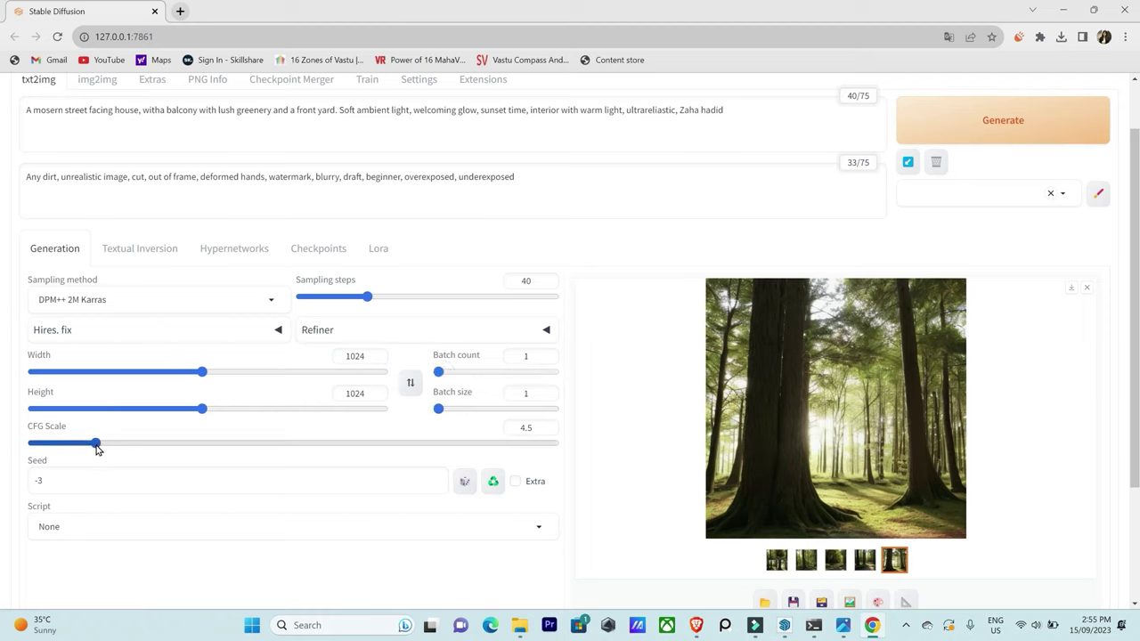
{"action": "left_click_drag", "start_coordinate": [97, 449], "coordinate": [108, 452]}
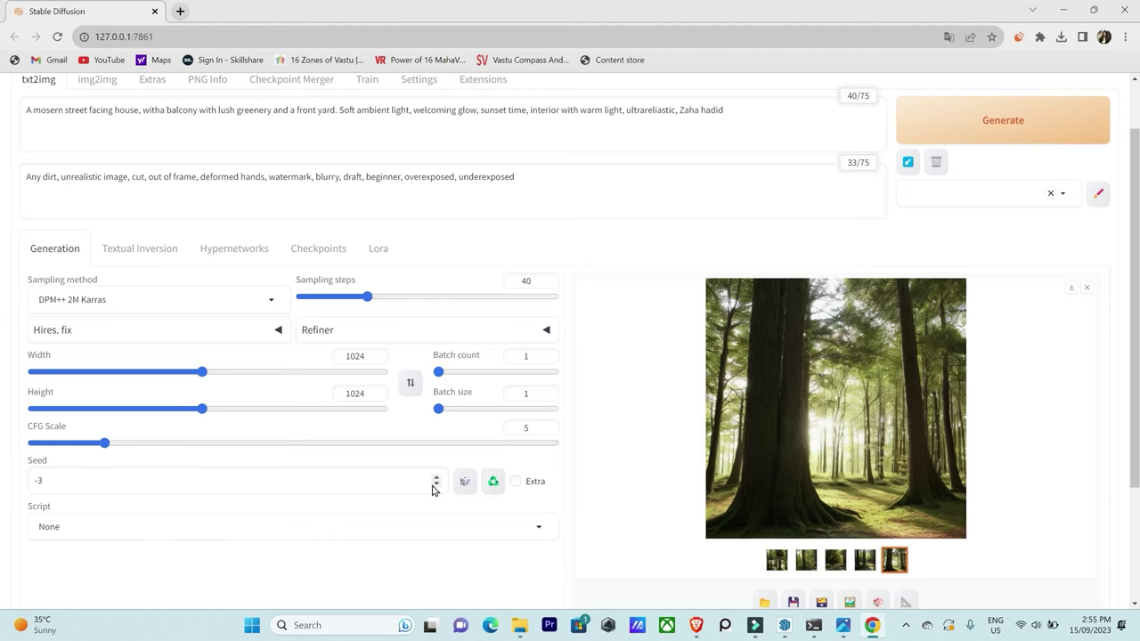
{"action": "left_click", "coordinate": [467, 483]}
Generate the house image with the architectureExterior_v40Exterior checkpoint and the current settings.
{"action": "scroll", "coordinate": [618, 476], "scroll_direction": "down", "scroll_amount": 1}
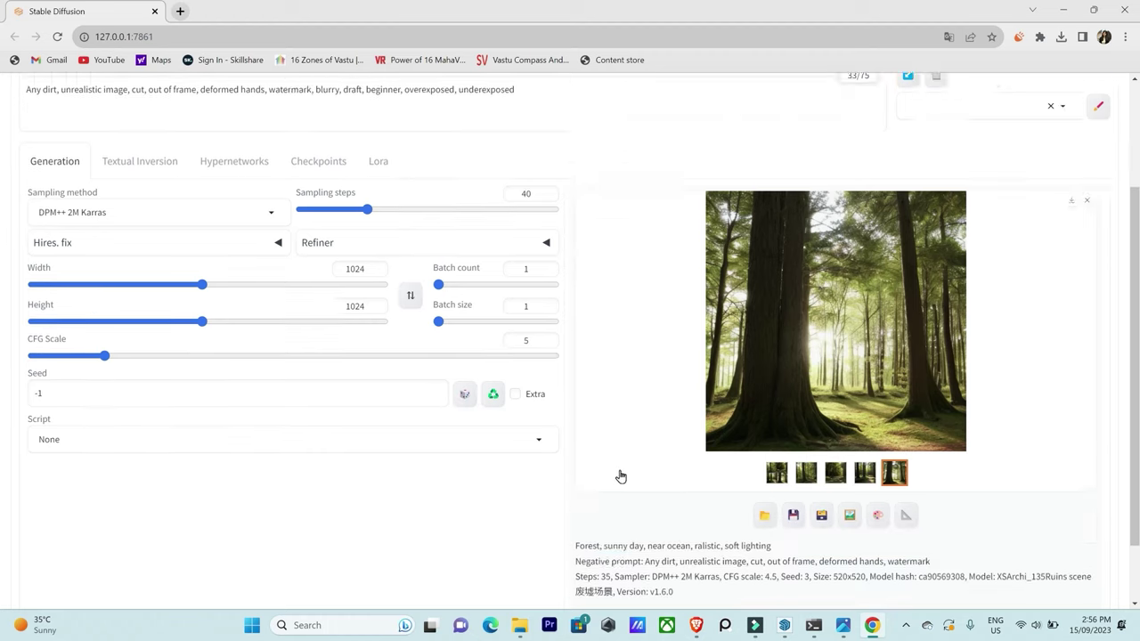
{"action": "scroll", "coordinate": [616, 478], "scroll_direction": "up", "scroll_amount": 2}
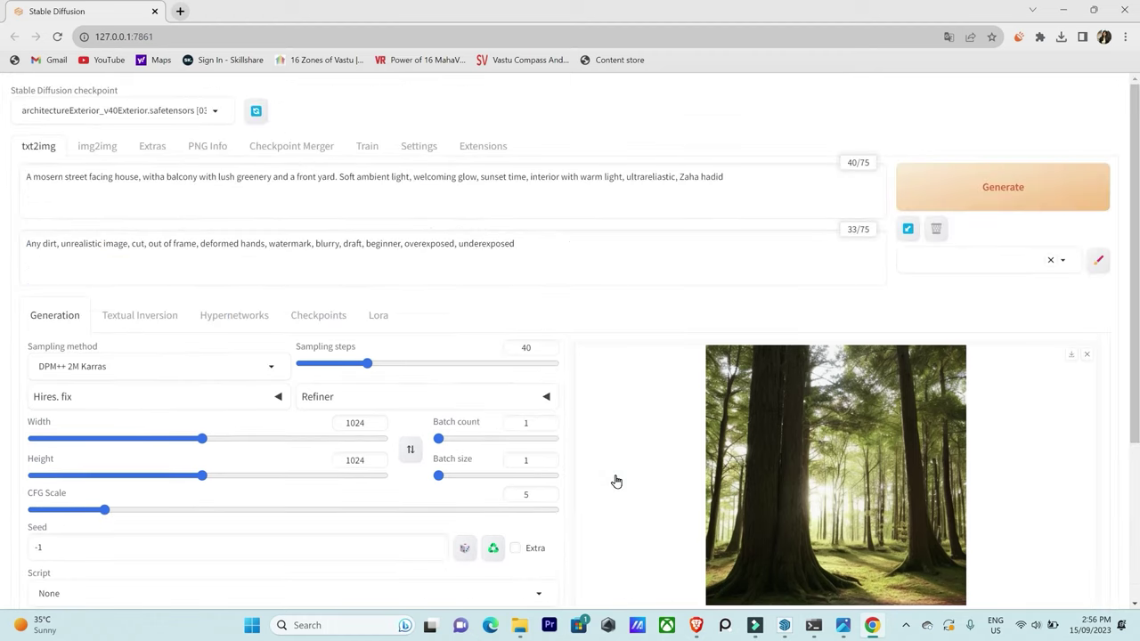
{"action": "left_click", "coordinate": [997, 185]}
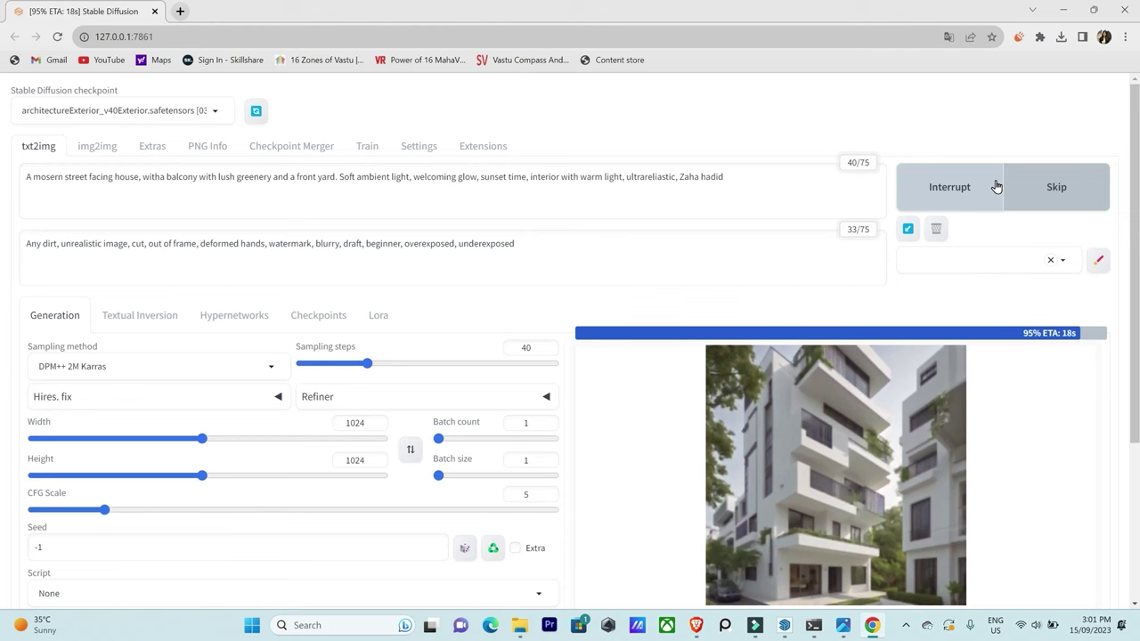
View the generated house image enlarged and send it with its generation parameters to img2img.
{"action": "left_click", "coordinate": [837, 445]}
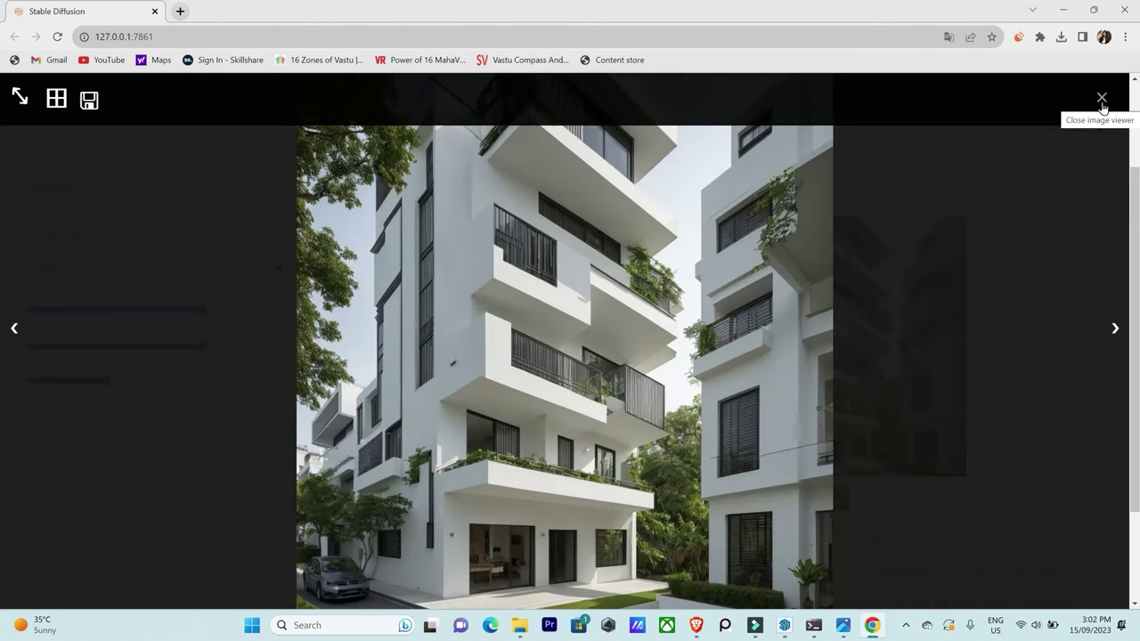
{"action": "left_click", "coordinate": [1101, 98]}
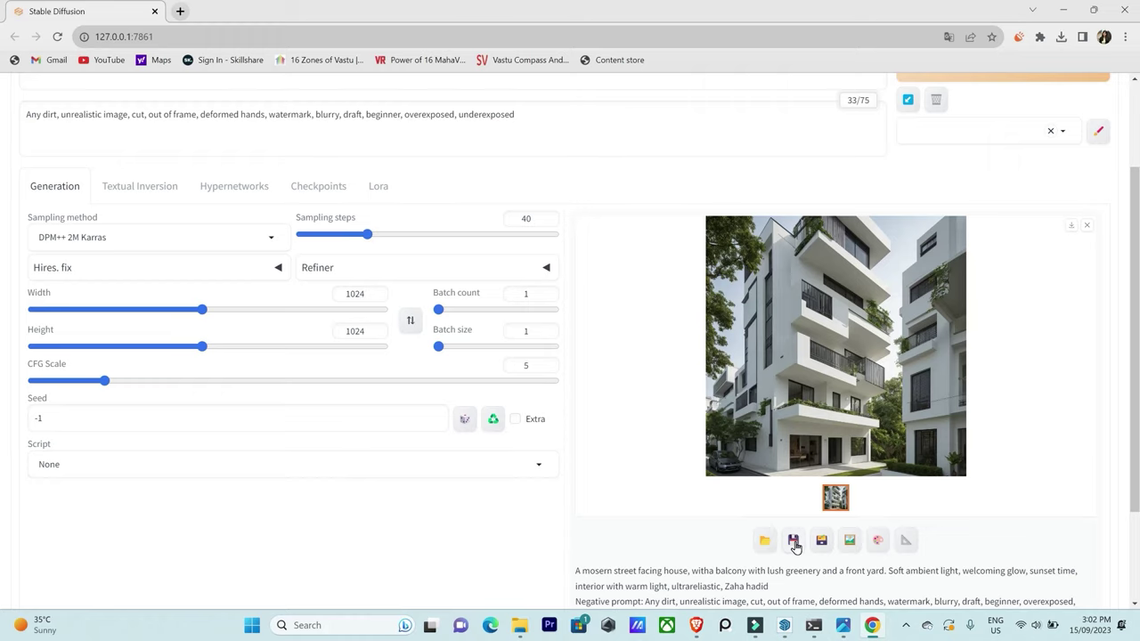
{"action": "left_click", "coordinate": [845, 542]}
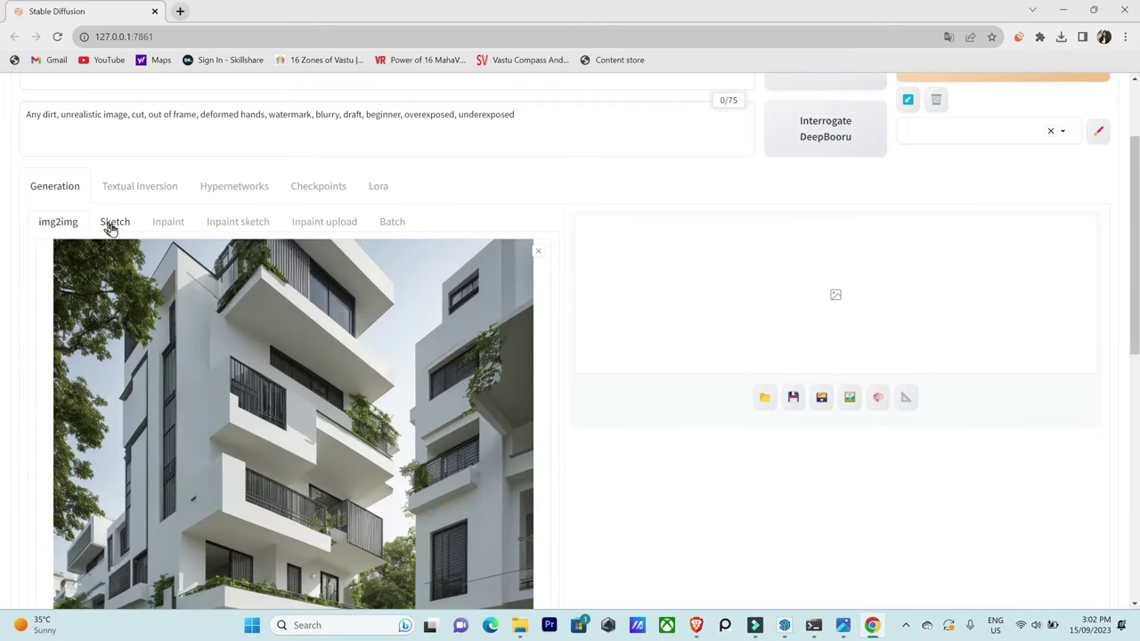
Replace "sunset time" with "overcast weather" in the img2img prompt.
{"action": "scroll", "coordinate": [53, 189], "scroll_direction": "up", "scroll_amount": 3}
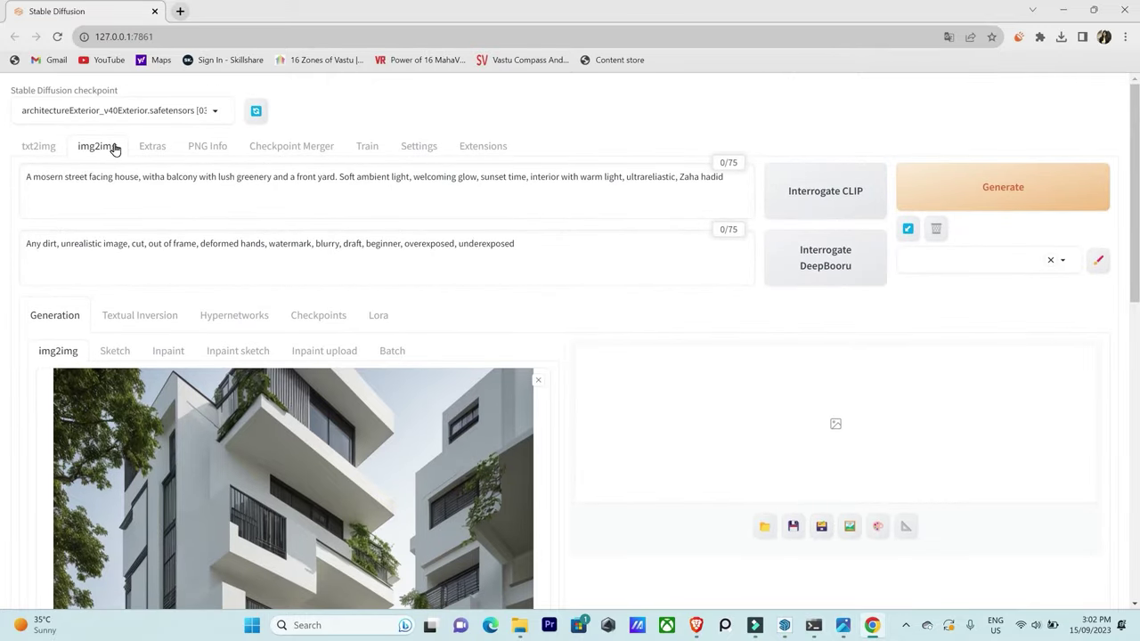
{"action": "scroll", "coordinate": [472, 242], "scroll_direction": "down", "scroll_amount": 3}
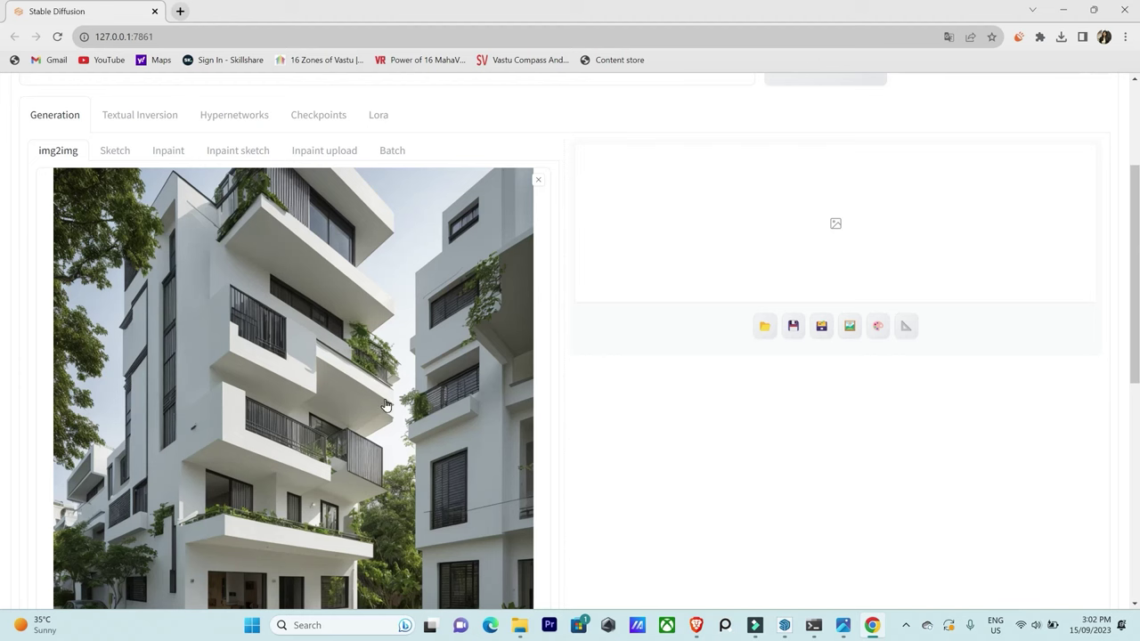
{"action": "scroll", "coordinate": [693, 432], "scroll_direction": "up", "scroll_amount": 1}
{"action": "scroll", "coordinate": [605, 436], "scroll_direction": "up", "scroll_amount": 2}
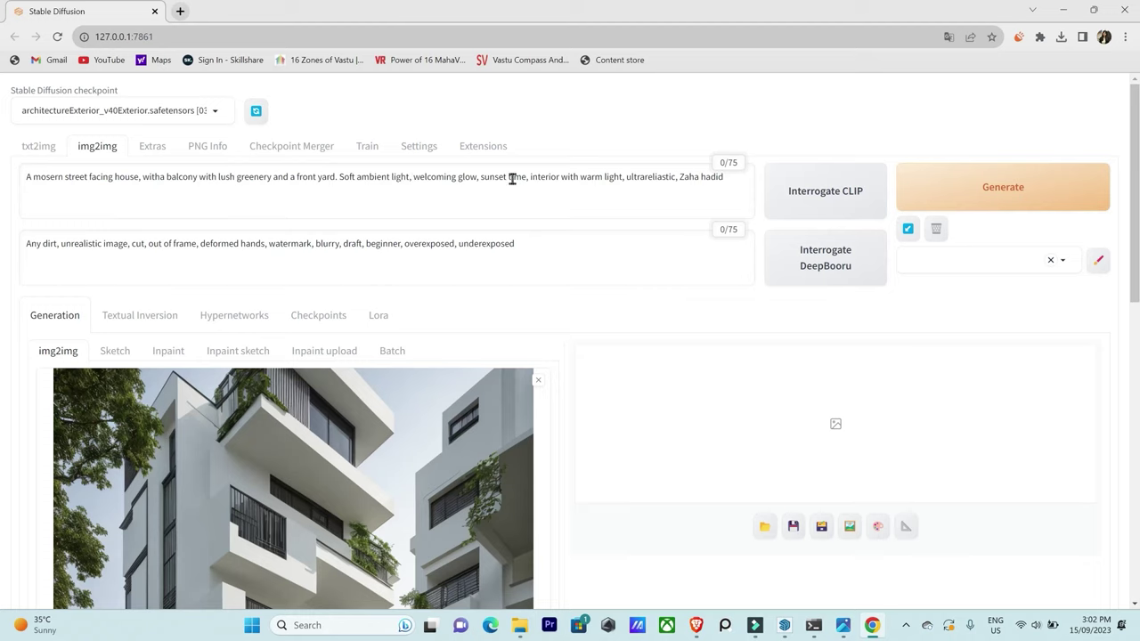
{"action": "left_click_drag", "start_coordinate": [505, 176], "coordinate": [481, 180]}
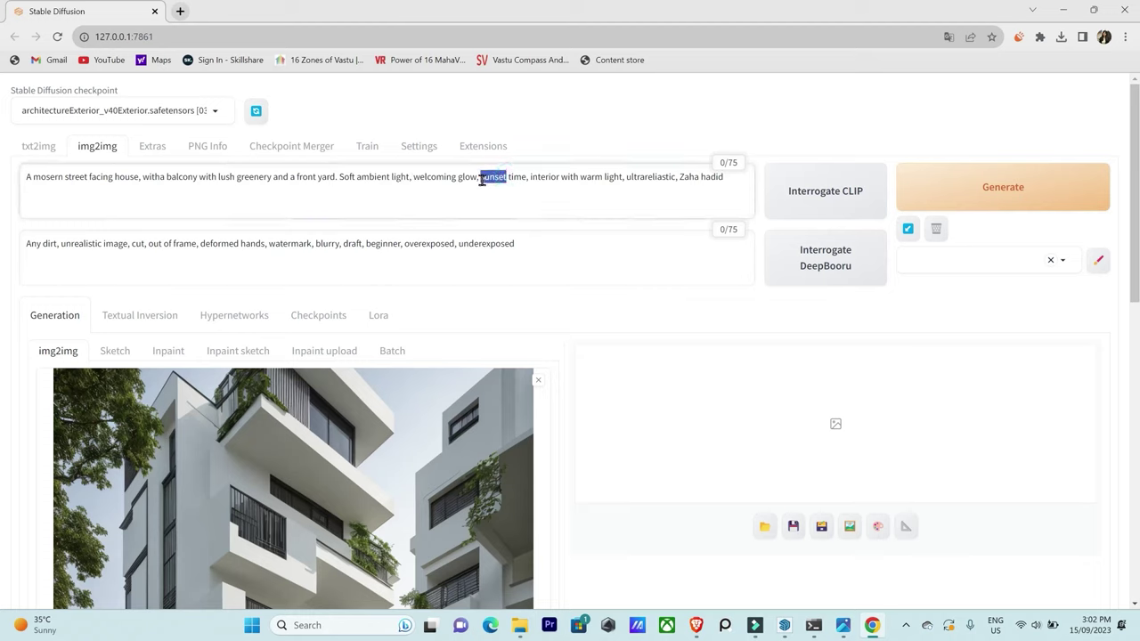
{"action": "type", "text": "overcast"}
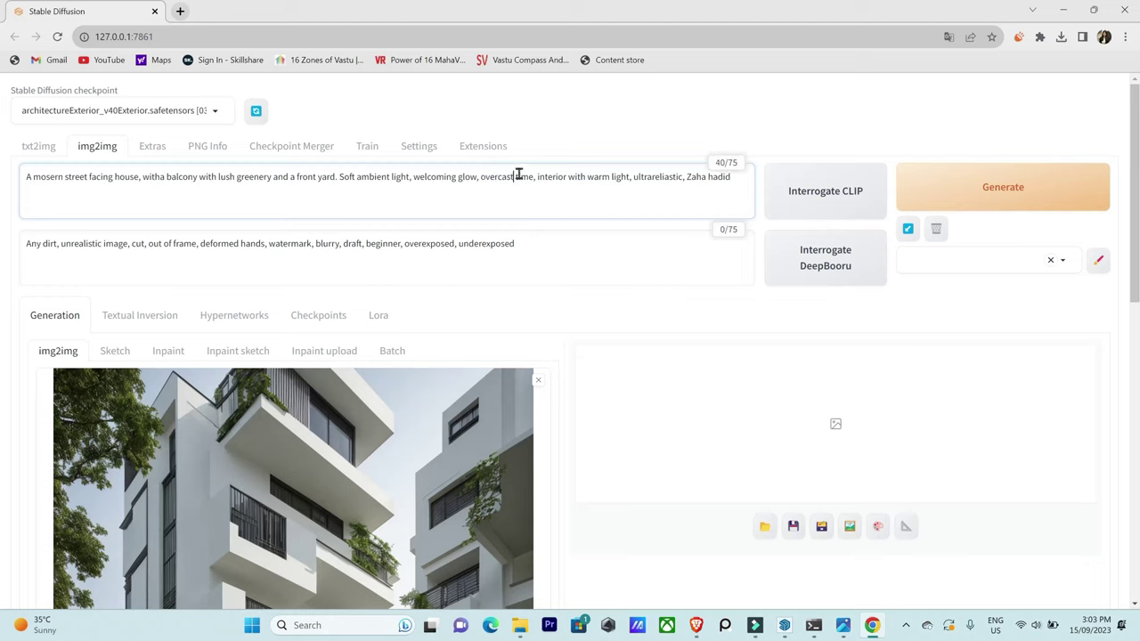
{"action": "double_click", "coordinate": [517, 176]}
{"action": "type", "text": "weathee"}
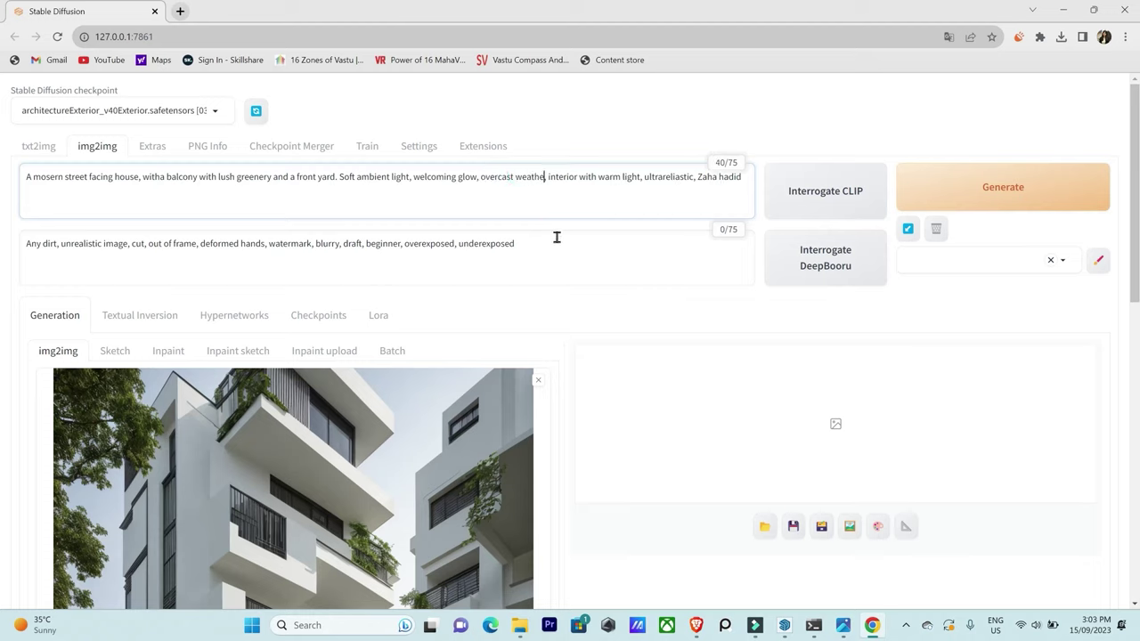
{"action": "key", "text": "BackSpace"}
{"action": "type", "text": "r,"}
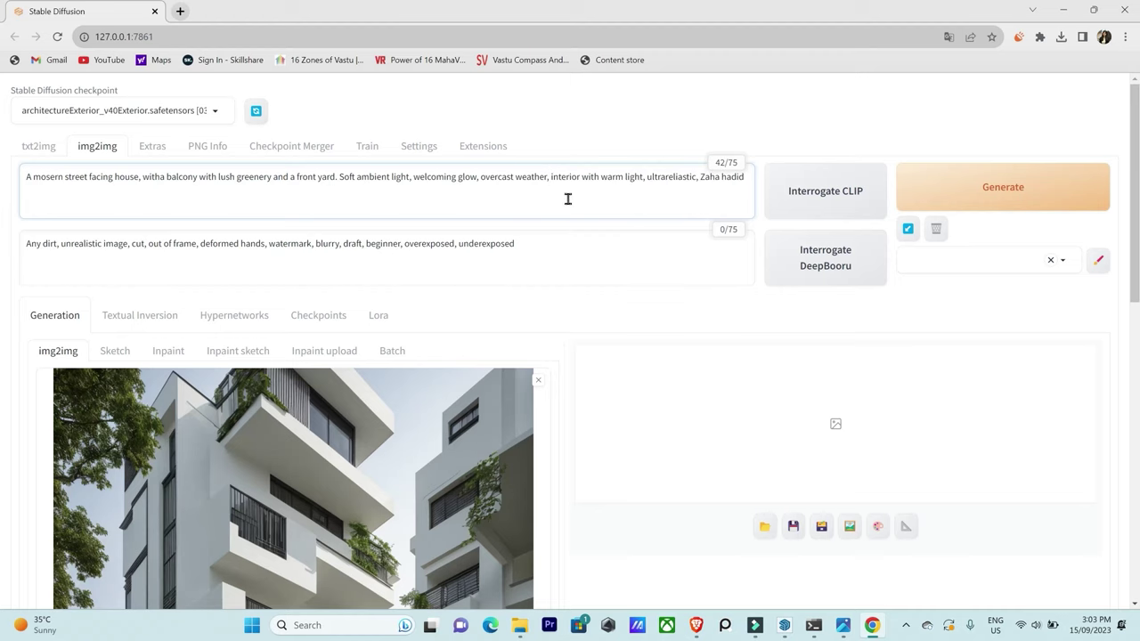
Remove "Soft ambient light" and "welcoming glow" from the prompt and append "stromy sky".
{"action": "scroll", "coordinate": [615, 201], "scroll_direction": "down", "scroll_amount": 2}
{"action": "scroll", "coordinate": [422, 176], "scroll_direction": "up", "scroll_amount": 2}
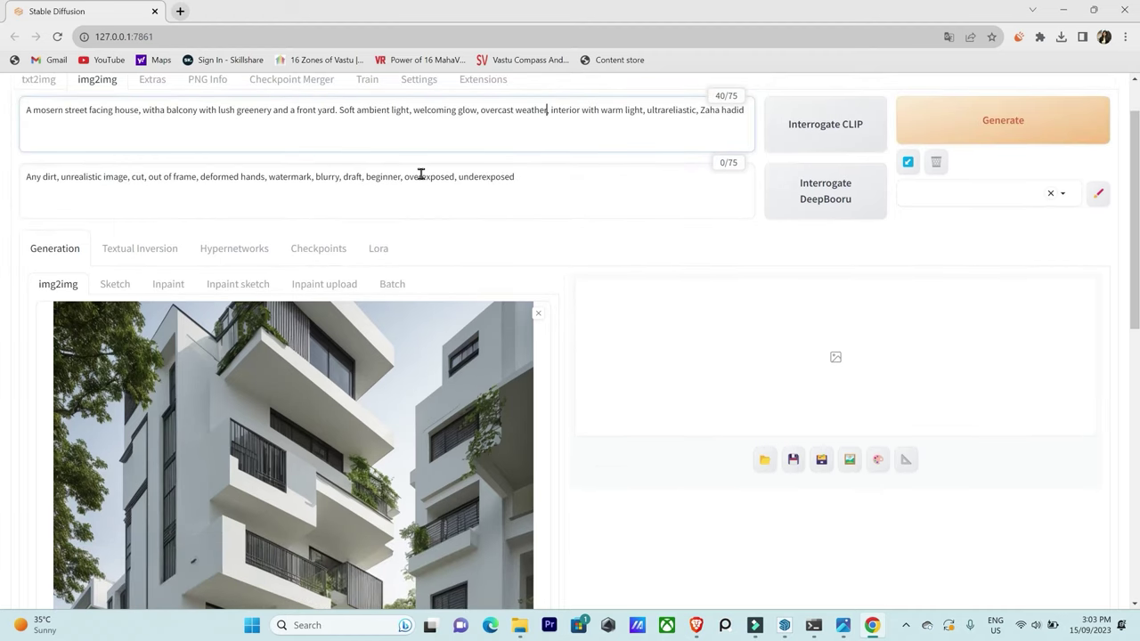
{"action": "left_click_drag", "start_coordinate": [409, 178], "coordinate": [341, 187]}
{"action": "key", "text": "BackSpace"}
{"action": "key", "text": "BackSpace"}
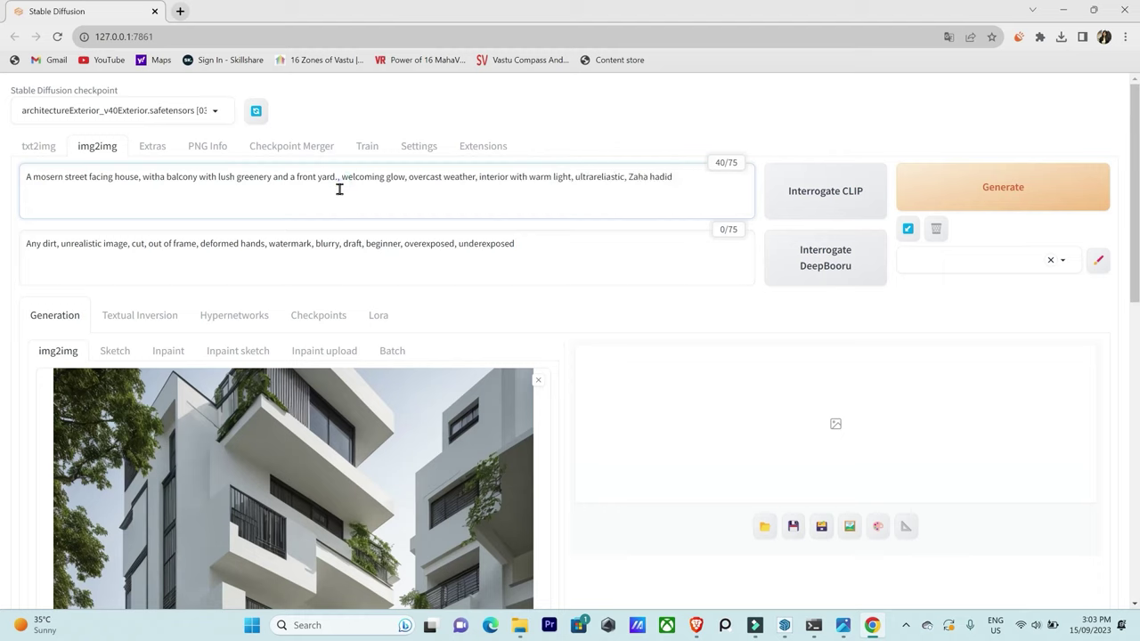
{"action": "left_click_drag", "start_coordinate": [407, 178], "coordinate": [336, 190]}
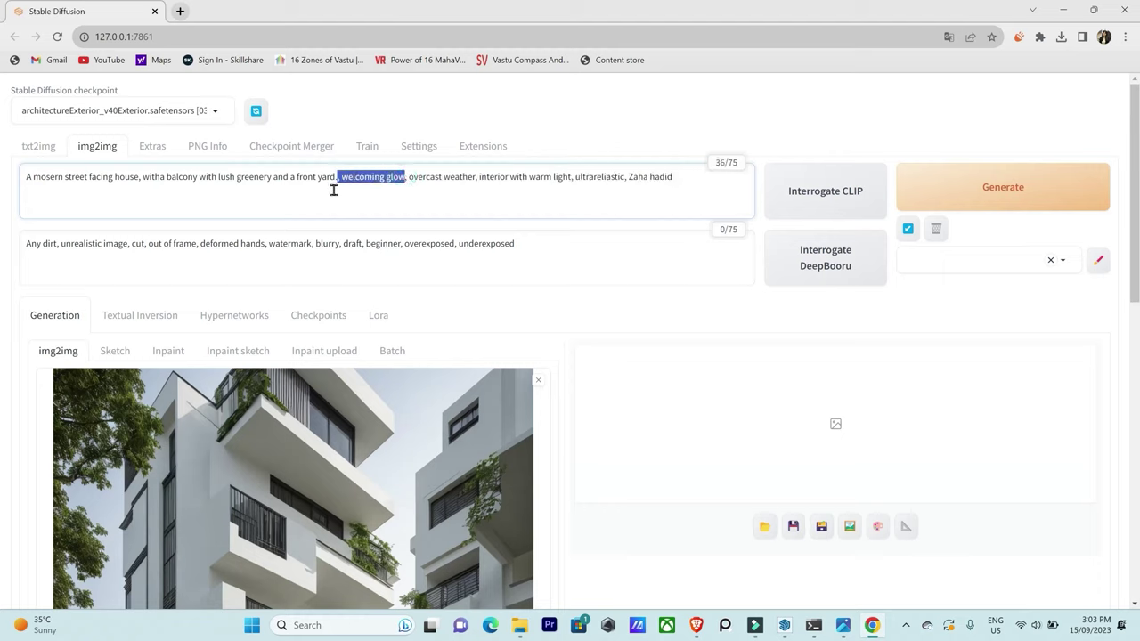
{"action": "key", "text": "BackSpace"}
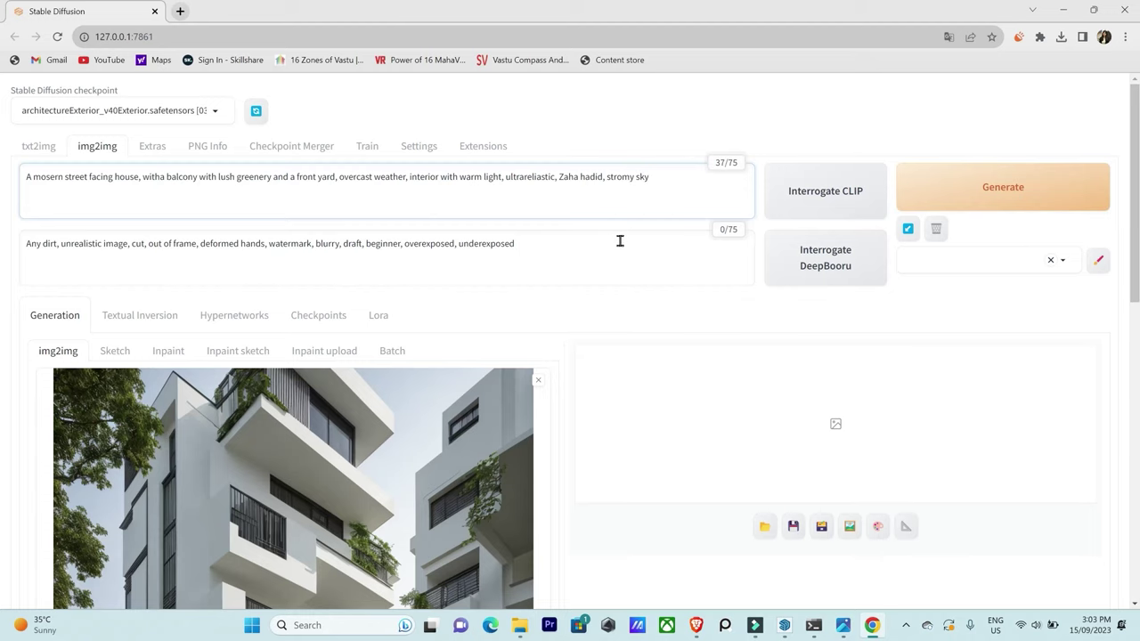
Save the house image generated in txt2img to disk and return to img2img.
{"action": "scroll", "coordinate": [620, 239], "scroll_direction": "down", "scroll_amount": 2}
{"action": "scroll", "coordinate": [646, 313], "scroll_direction": "up", "scroll_amount": 2}
{"action": "left_click", "coordinate": [40, 147]}
{"action": "right_click", "coordinate": [853, 405]}
{"action": "left_click", "coordinate": [882, 432]}
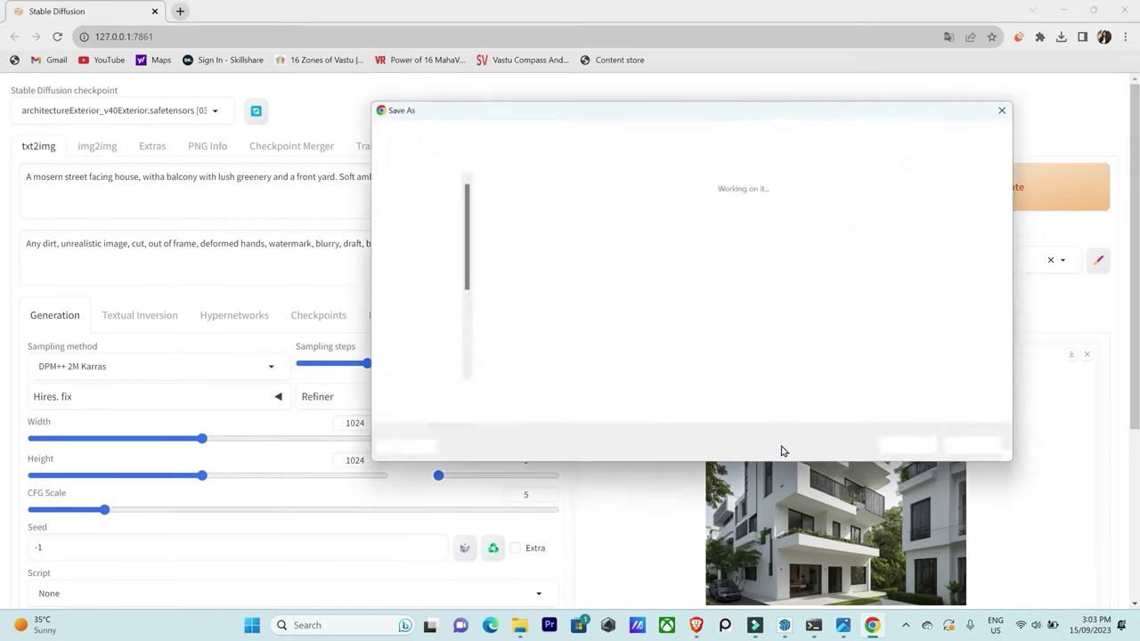
{"action": "left_click", "coordinate": [909, 451]}
{"action": "left_click", "coordinate": [96, 147]}
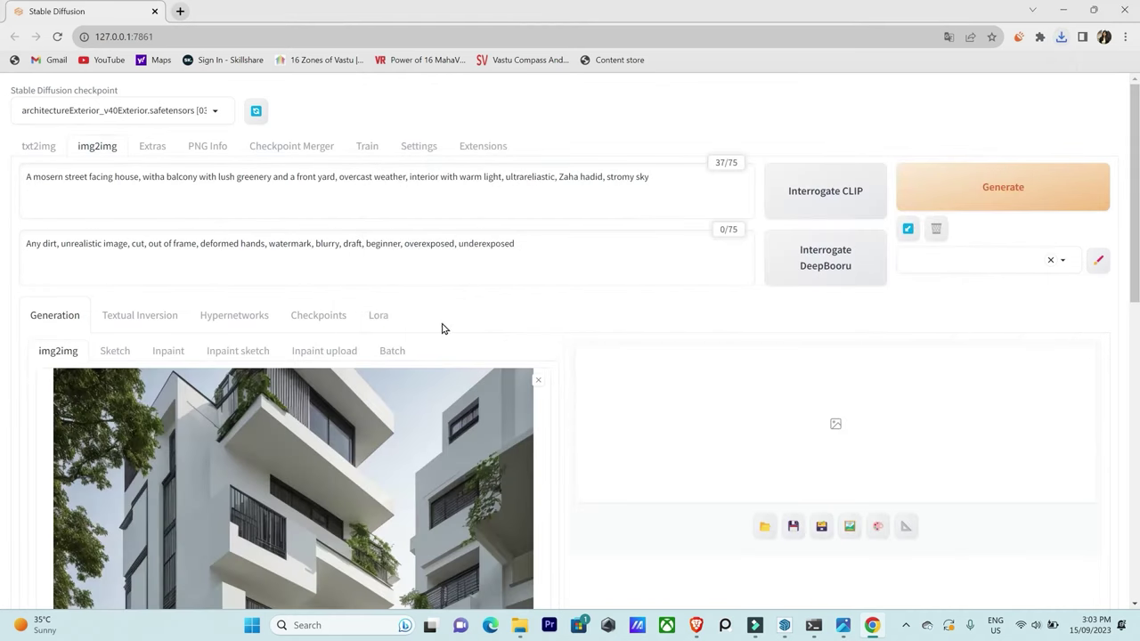
Review the img2img settings and generate the overcast, stormy-sky variation of the house image.
{"action": "scroll", "coordinate": [442, 329], "scroll_direction": "down", "scroll_amount": 3}
{"action": "scroll", "coordinate": [383, 357], "scroll_direction": "up", "scroll_amount": 3}
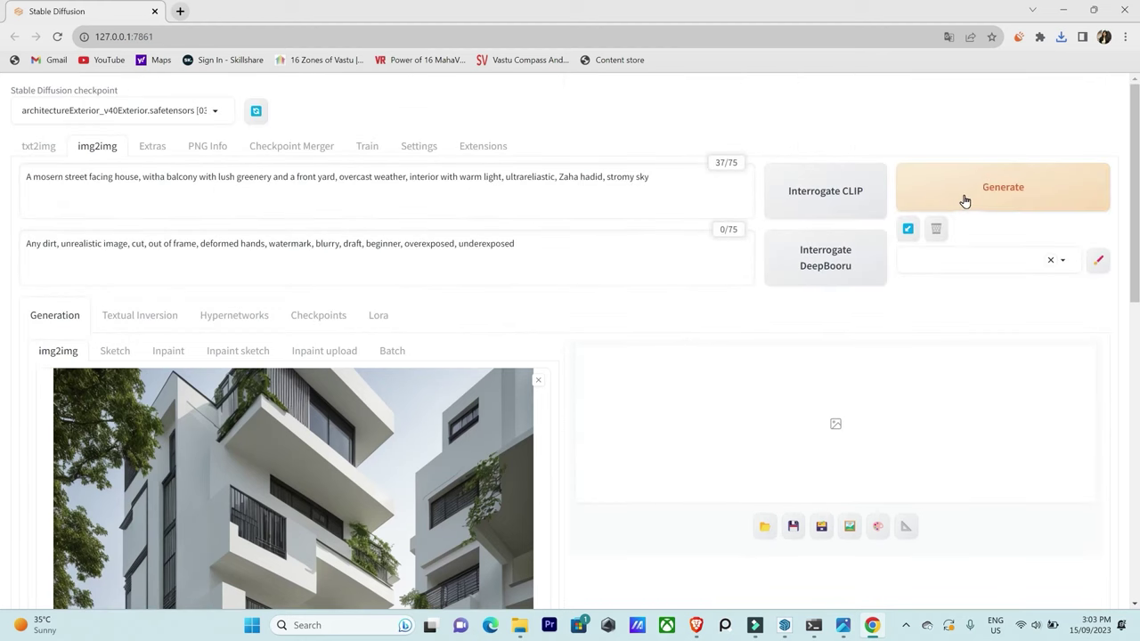
{"action": "scroll", "coordinate": [585, 397], "scroll_direction": "down", "scroll_amount": 8}
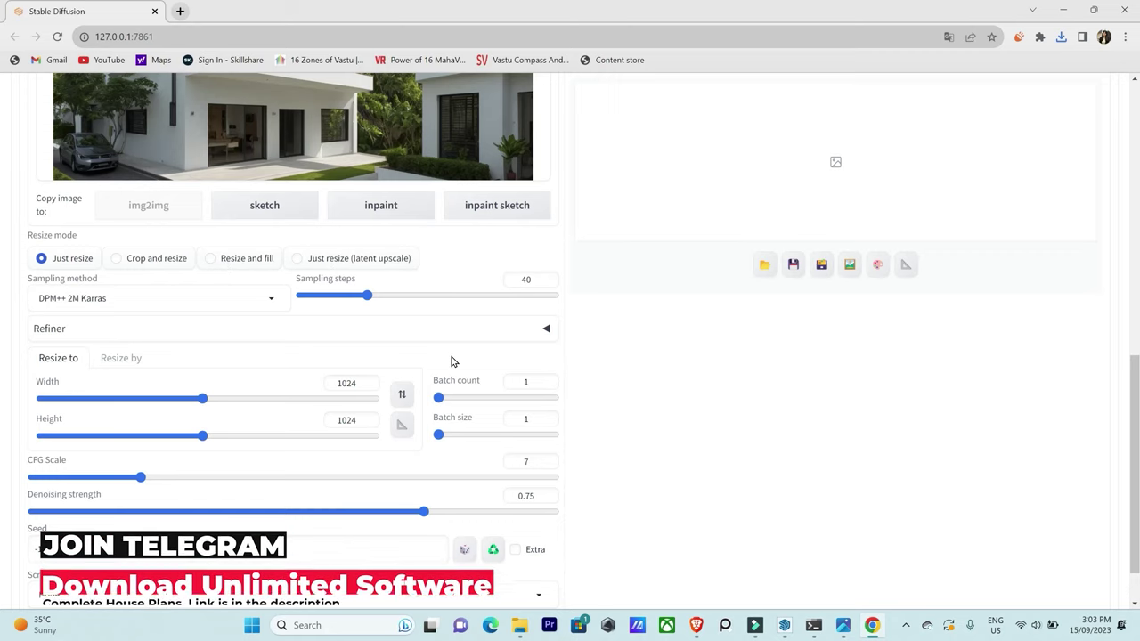
{"action": "scroll", "coordinate": [451, 361], "scroll_direction": "down", "scroll_amount": 2}
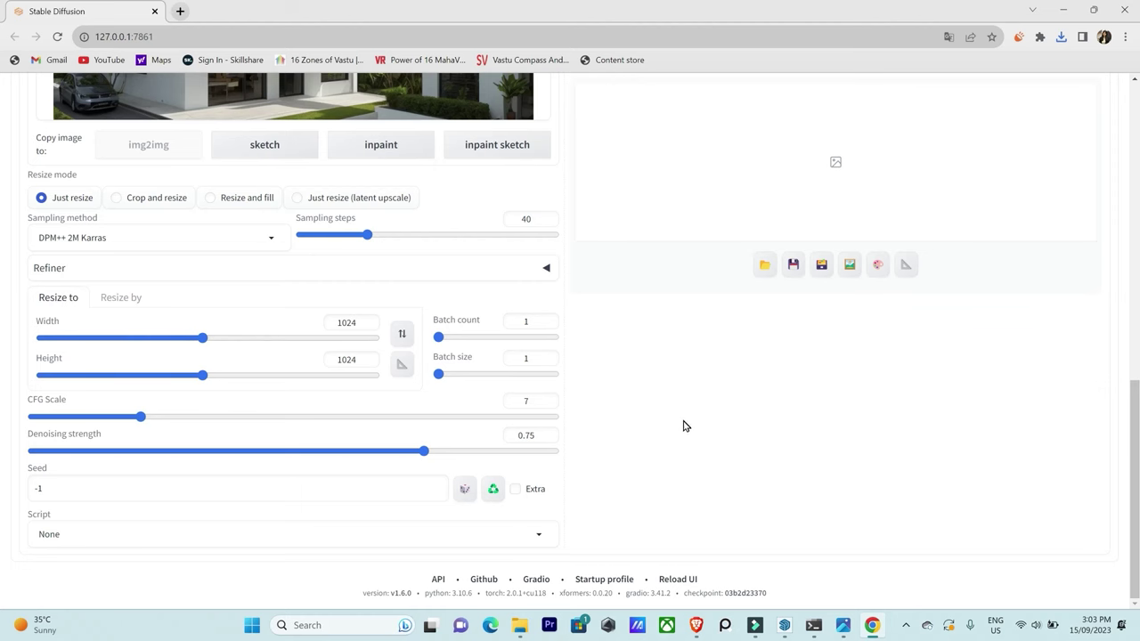
{"action": "scroll", "coordinate": [684, 426], "scroll_direction": "up", "scroll_amount": 8}
{"action": "left_click", "coordinate": [968, 133]}
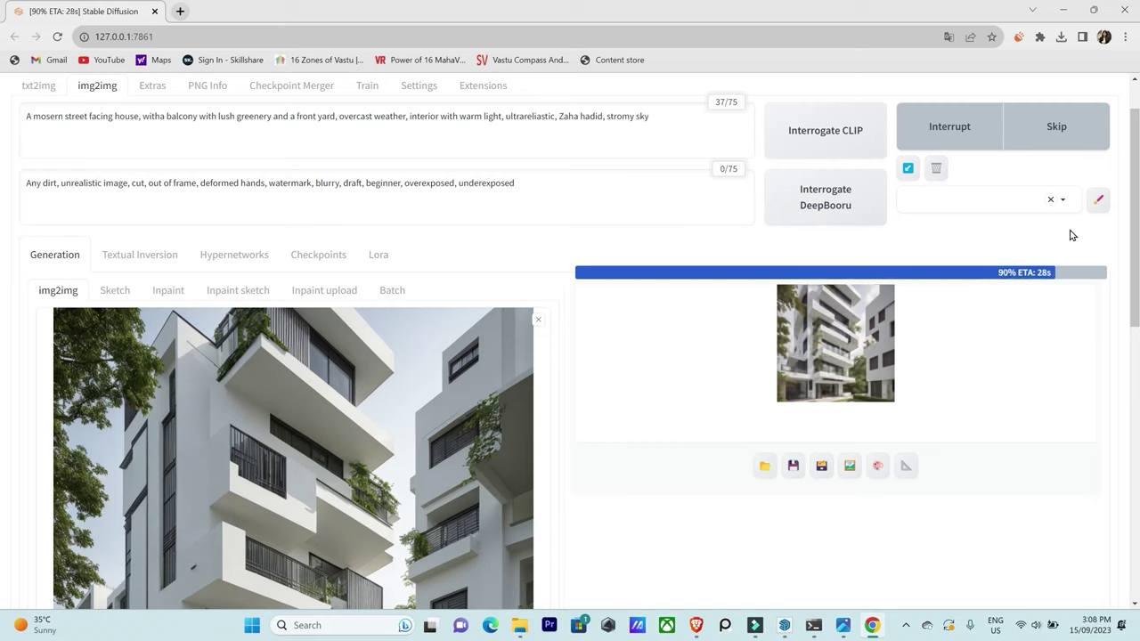
{"action": "scroll", "coordinate": [1071, 234], "scroll_direction": "down", "scroll_amount": 1}
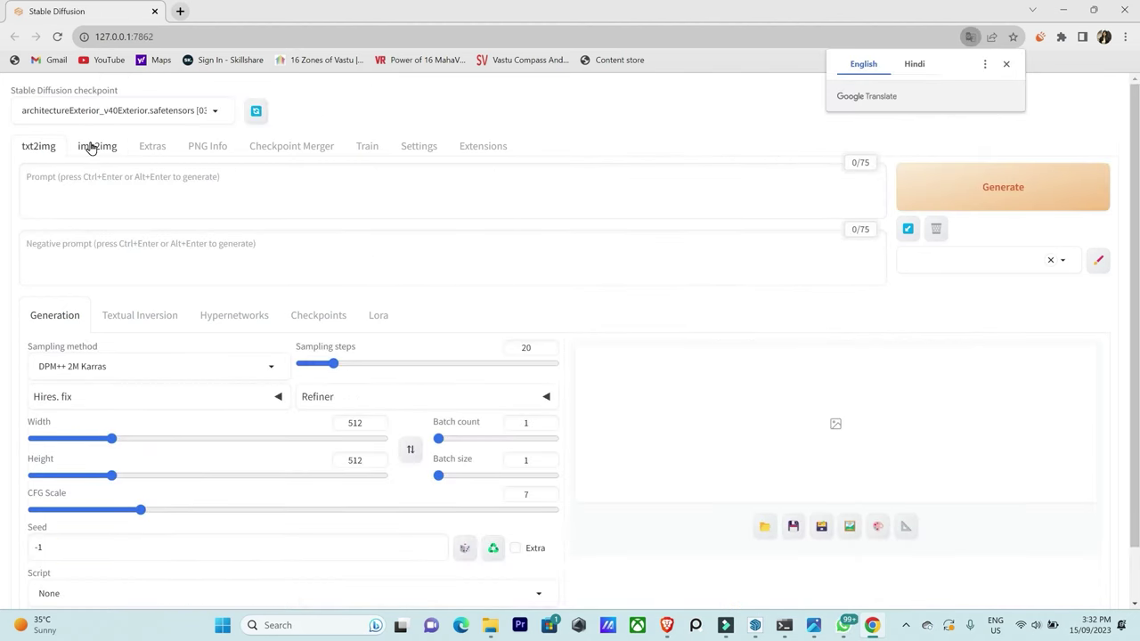
Load the house render "new image" from the Desktop folder into img2img for inpainting.
{"action": "left_click", "coordinate": [90, 148]}
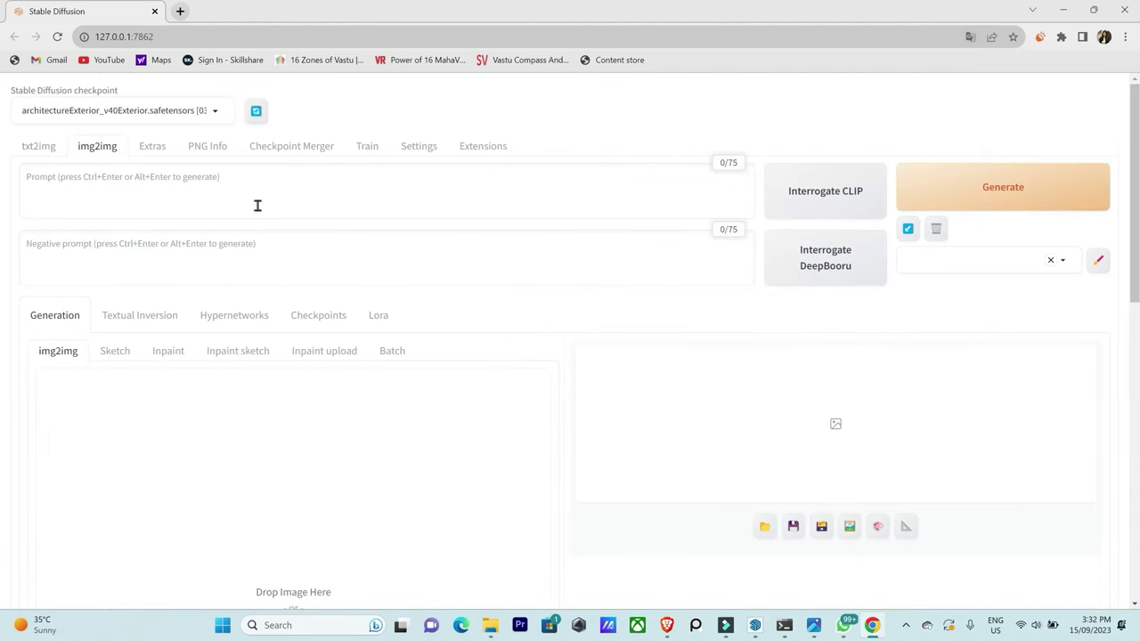
{"action": "mouse_move", "coordinate": [497, 636]}
{"action": "left_click", "coordinate": [353, 552]}
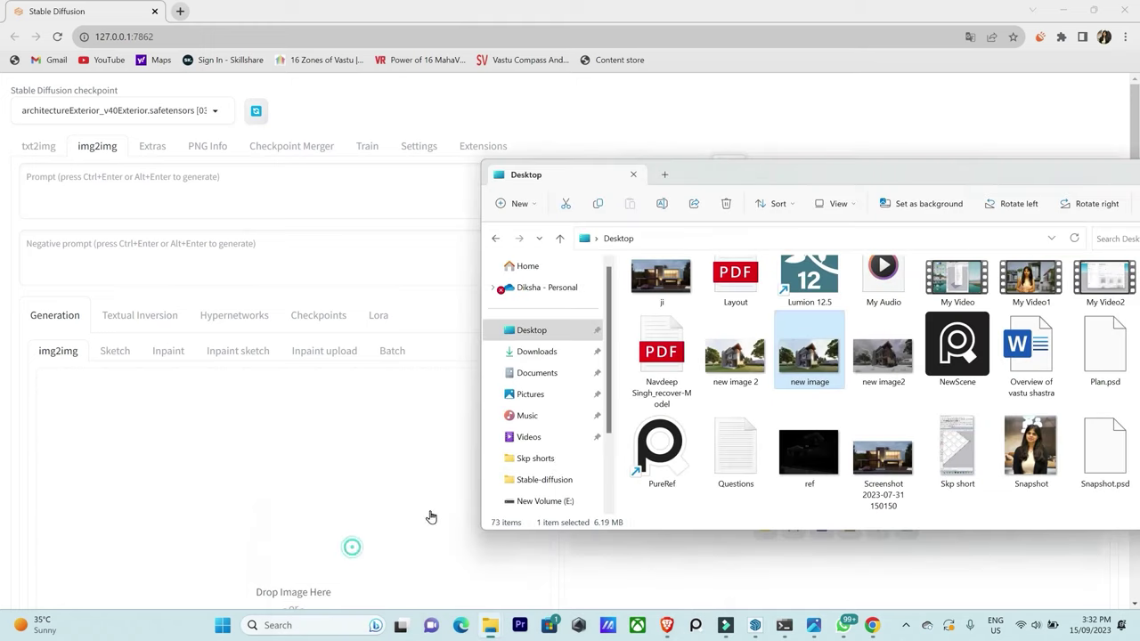
{"action": "left_click_drag", "start_coordinate": [821, 355], "coordinate": [305, 468]}
{"action": "scroll", "coordinate": [359, 407], "scroll_direction": "down", "scroll_amount": 3}
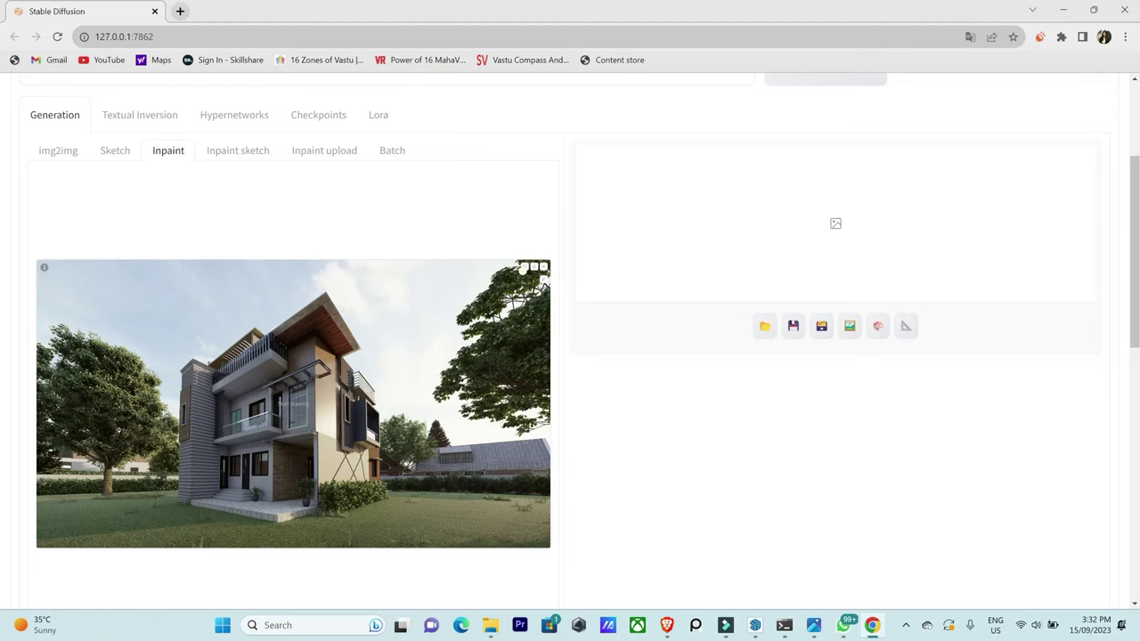
Adjust the inpaint brush size, trying a larger brush and reducing it to a smaller one.
{"action": "left_click", "coordinate": [543, 284]}
{"action": "left_click_drag", "start_coordinate": [504, 283], "coordinate": [513, 283]}
{"action": "left_click_drag", "start_coordinate": [504, 284], "coordinate": [522, 283]}
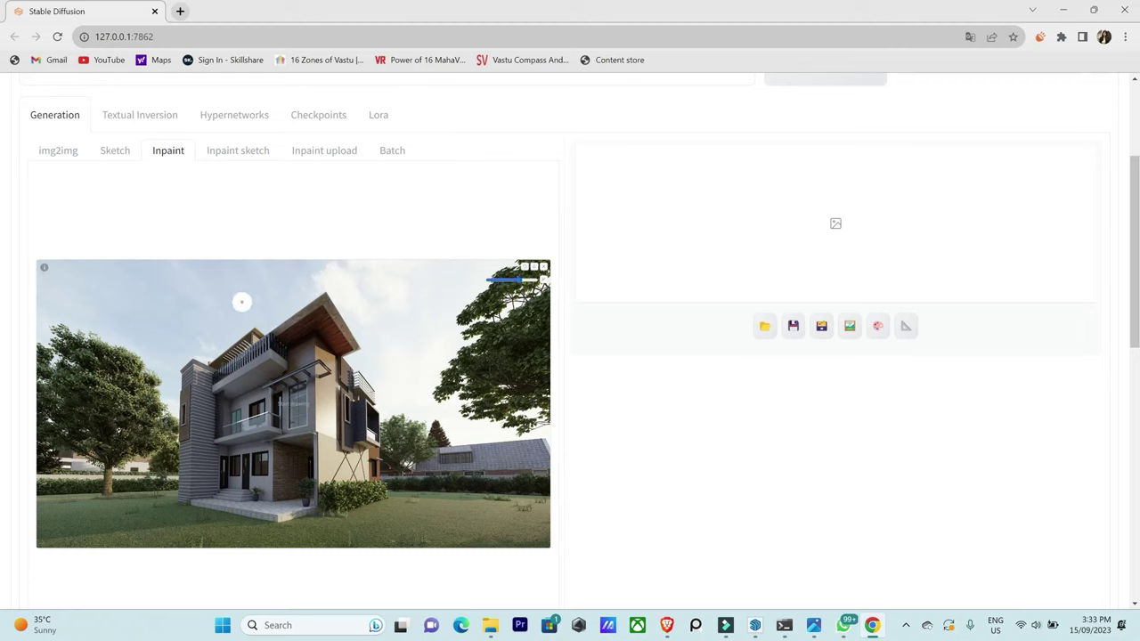
{"action": "left_click_drag", "start_coordinate": [518, 283], "coordinate": [497, 283]}
Set the inpaint area to Only masked with a masked padding of 56 pixels.
{"action": "scroll", "coordinate": [308, 382], "scroll_direction": "down", "scroll_amount": 5}
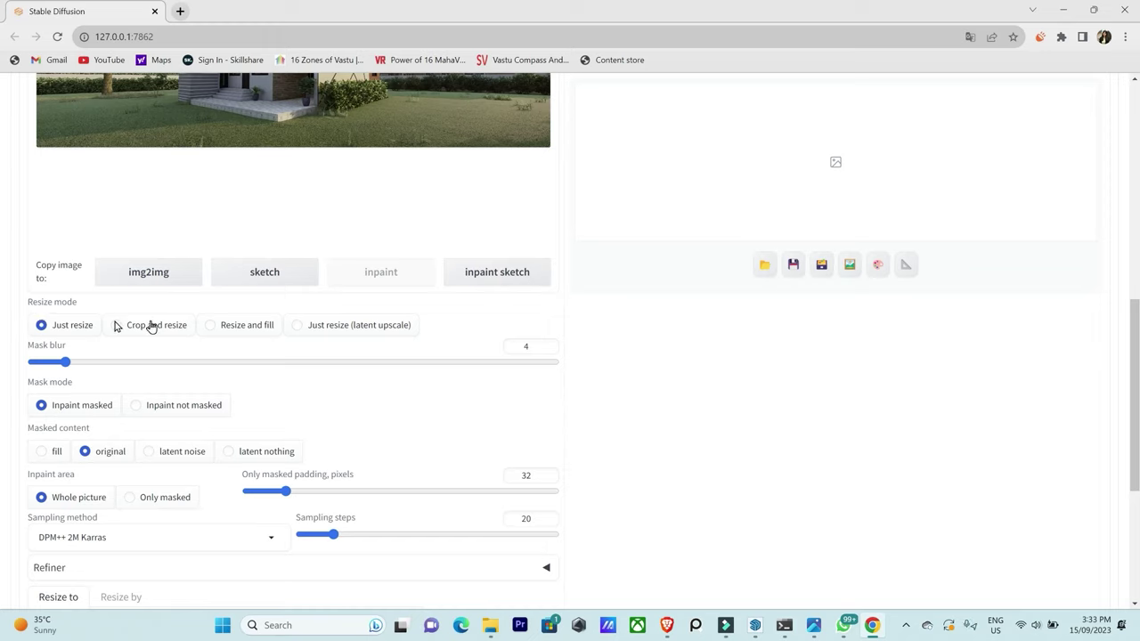
{"action": "mouse_move", "coordinate": [65, 360]}
{"action": "left_mouse_down"}
{"action": "mouse_move", "coordinate": [35, 361]}
{"action": "mouse_move", "coordinate": [74, 358]}
{"action": "left_mouse_up"}
{"action": "left_click", "coordinate": [130, 498]}
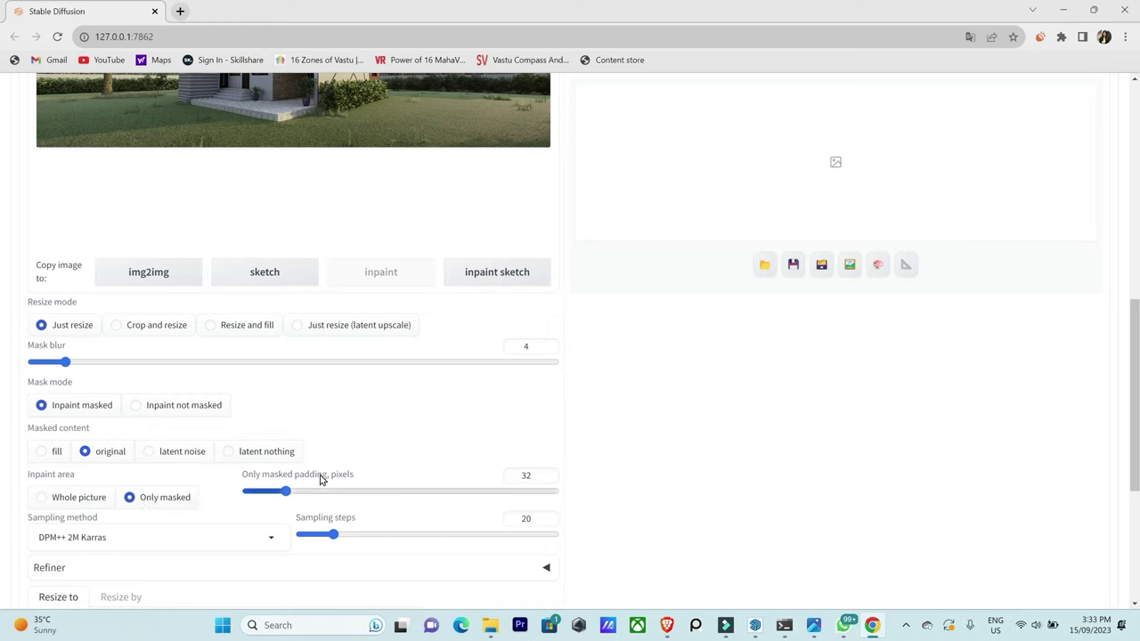
{"action": "left_click_drag", "start_coordinate": [288, 496], "coordinate": [316, 496]}
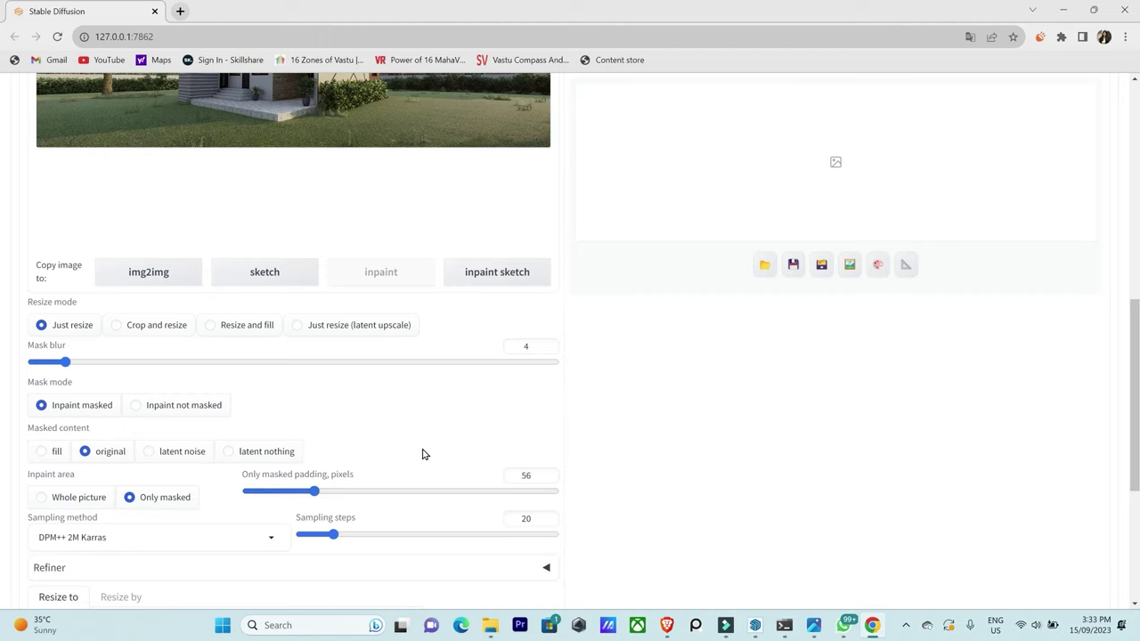
Set the sampling steps to 40 and review the remaining size, CFG scale and denoising settings.
{"action": "scroll", "coordinate": [422, 452], "scroll_direction": "down", "scroll_amount": 1}
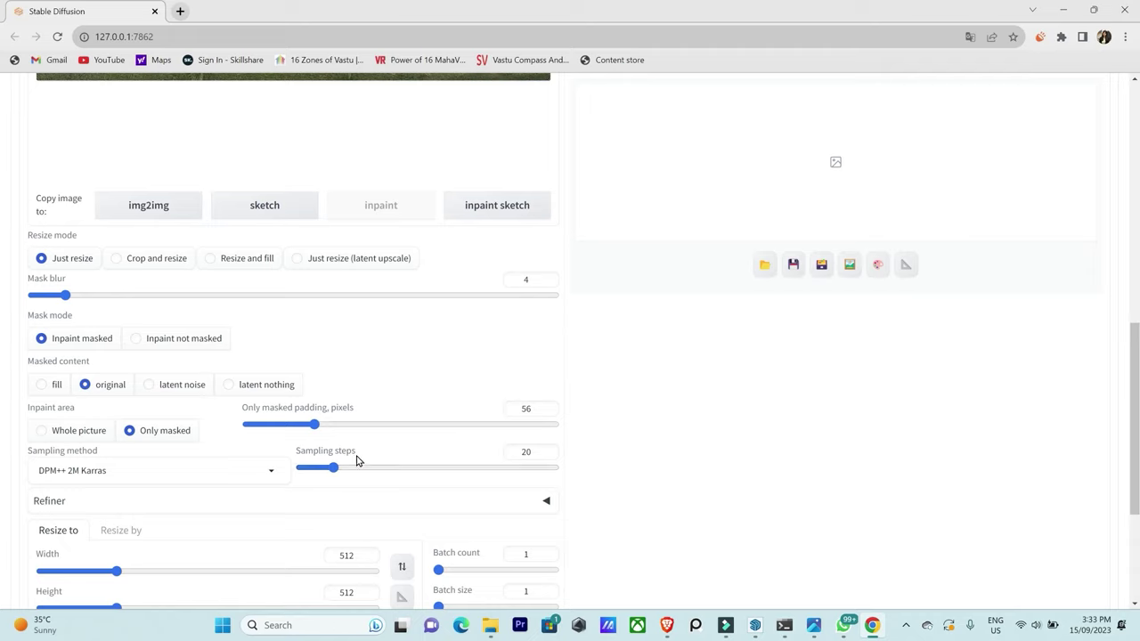
{"action": "left_click_drag", "start_coordinate": [331, 473], "coordinate": [368, 479]}
{"action": "scroll", "coordinate": [219, 467], "scroll_direction": "down", "scroll_amount": 2}
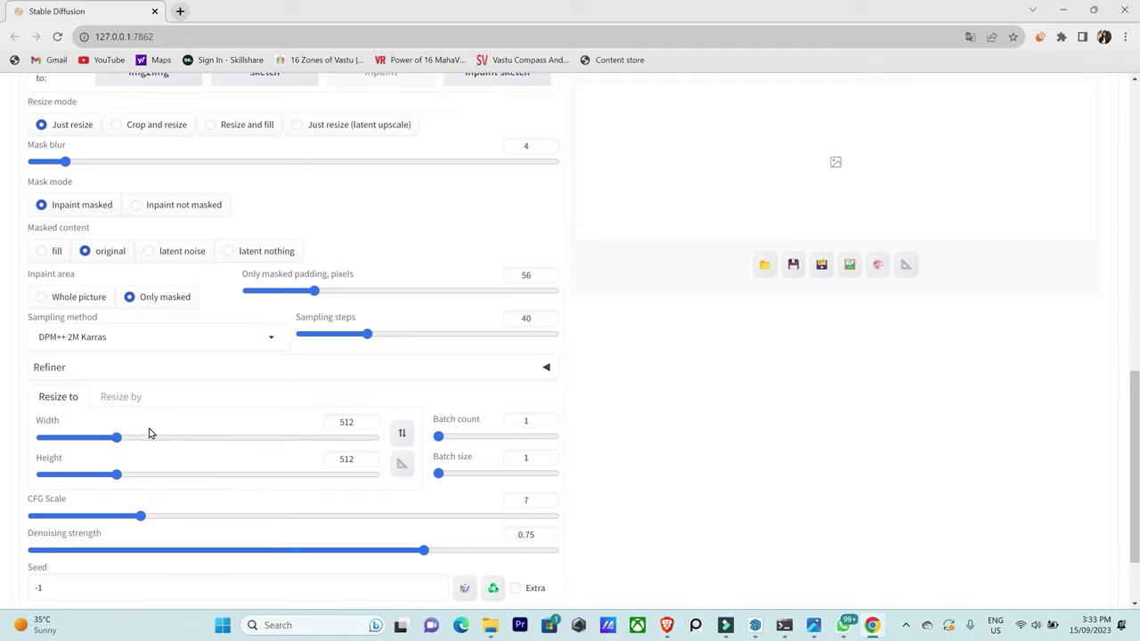
{"action": "scroll", "coordinate": [151, 469], "scroll_direction": "down", "scroll_amount": 2}
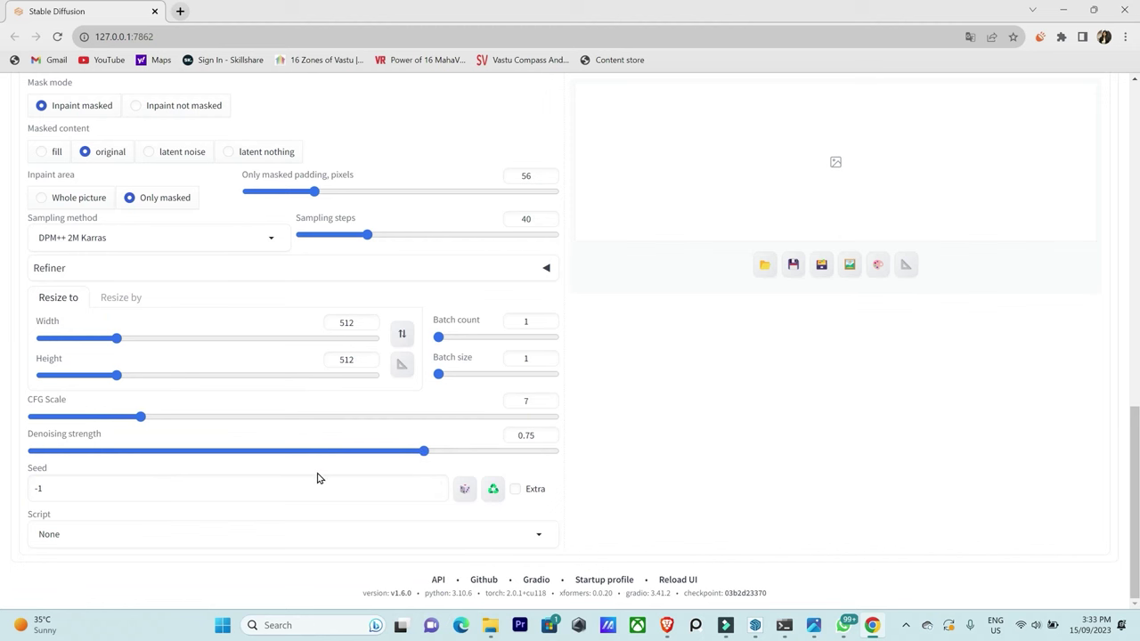
Generate a tree in a small masked area beside the distant shed, using the prompt "tree".
{"action": "scroll", "coordinate": [318, 476], "scroll_direction": "up", "scroll_amount": 6}
{"action": "scroll", "coordinate": [288, 526], "scroll_direction": "up", "scroll_amount": 2}
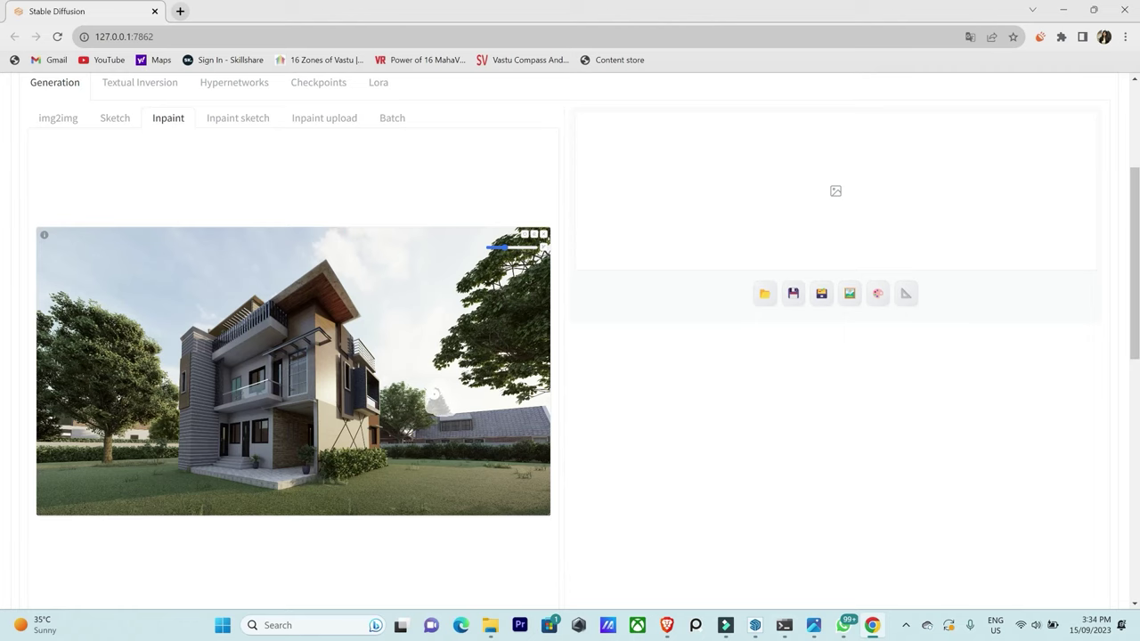
{"action": "scroll", "coordinate": [533, 422], "scroll_direction": "up", "scroll_amount": 3}
{"action": "left_click", "coordinate": [219, 178]}
{"action": "type", "text": "tree"}
{"action": "left_click", "coordinate": [1015, 152]}
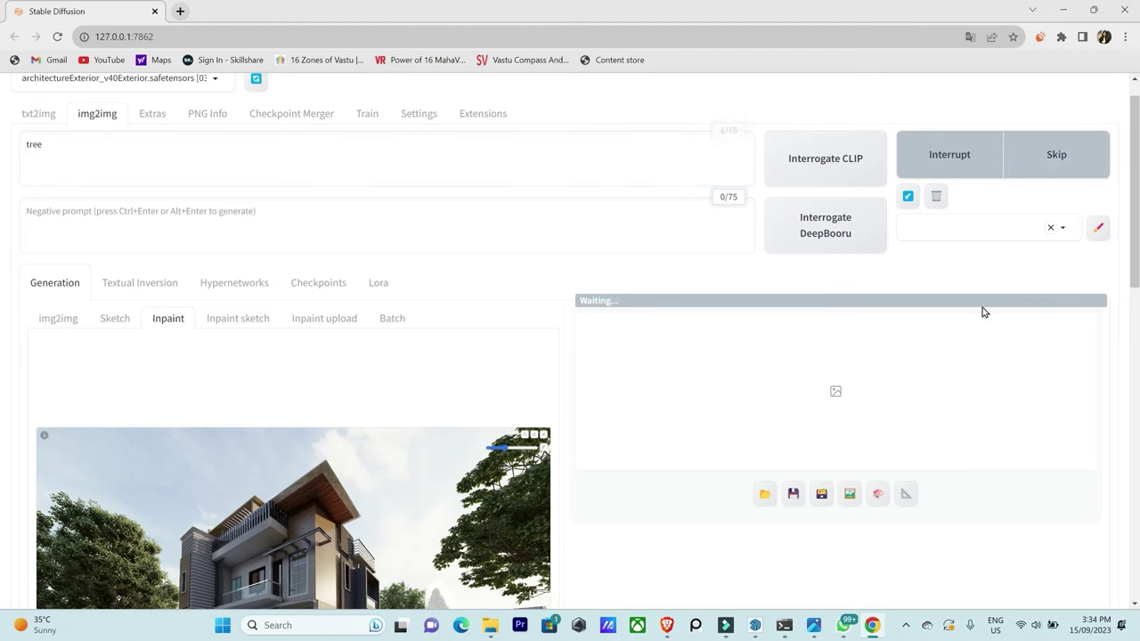
Compare the inpainted result with the masked source image around the tree area.
{"action": "scroll", "coordinate": [952, 307], "scroll_direction": "down", "scroll_amount": 1}
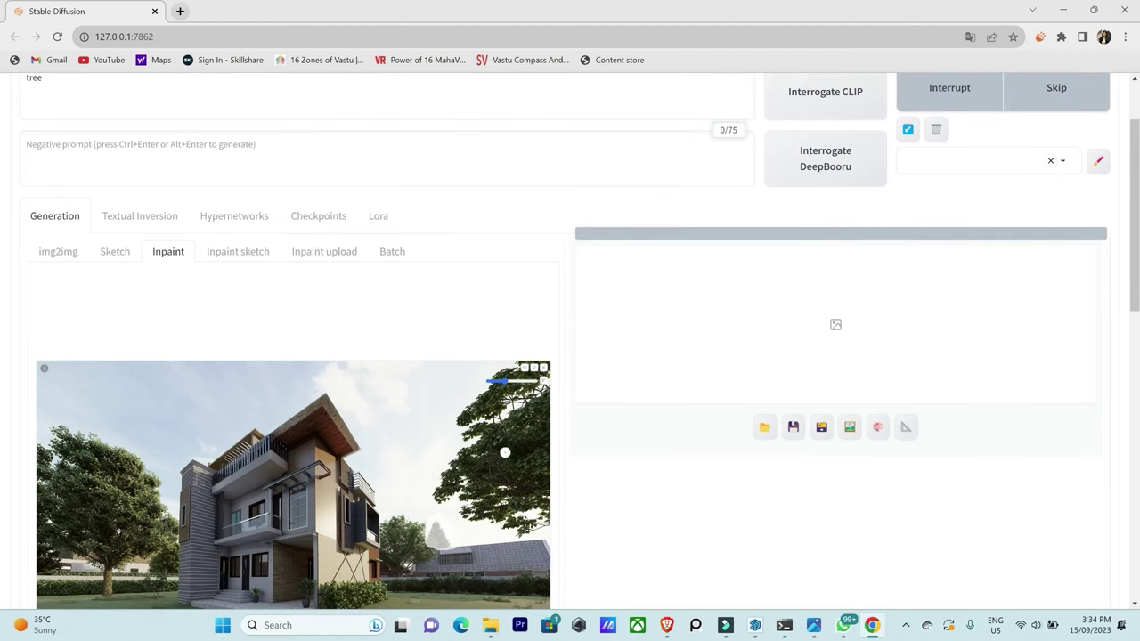
{"action": "scroll", "coordinate": [462, 466], "scroll_direction": "down", "scroll_amount": 1}
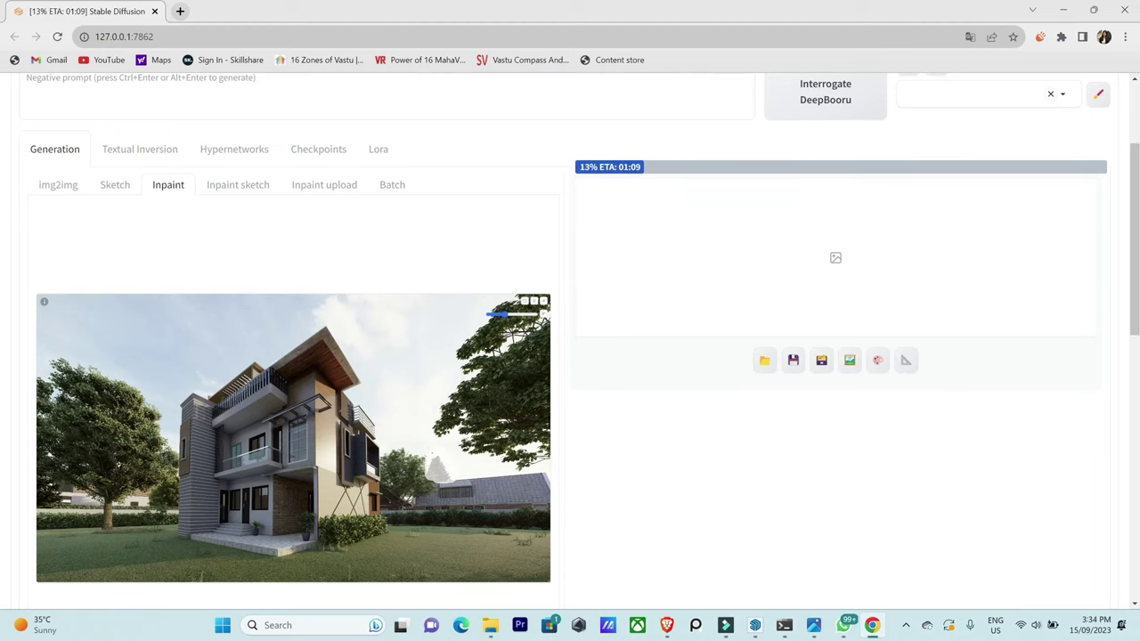
{"action": "scroll", "coordinate": [445, 417], "scroll_direction": "down", "scroll_amount": 3}
{"action": "scroll", "coordinate": [558, 483], "scroll_direction": "up", "scroll_amount": 2}
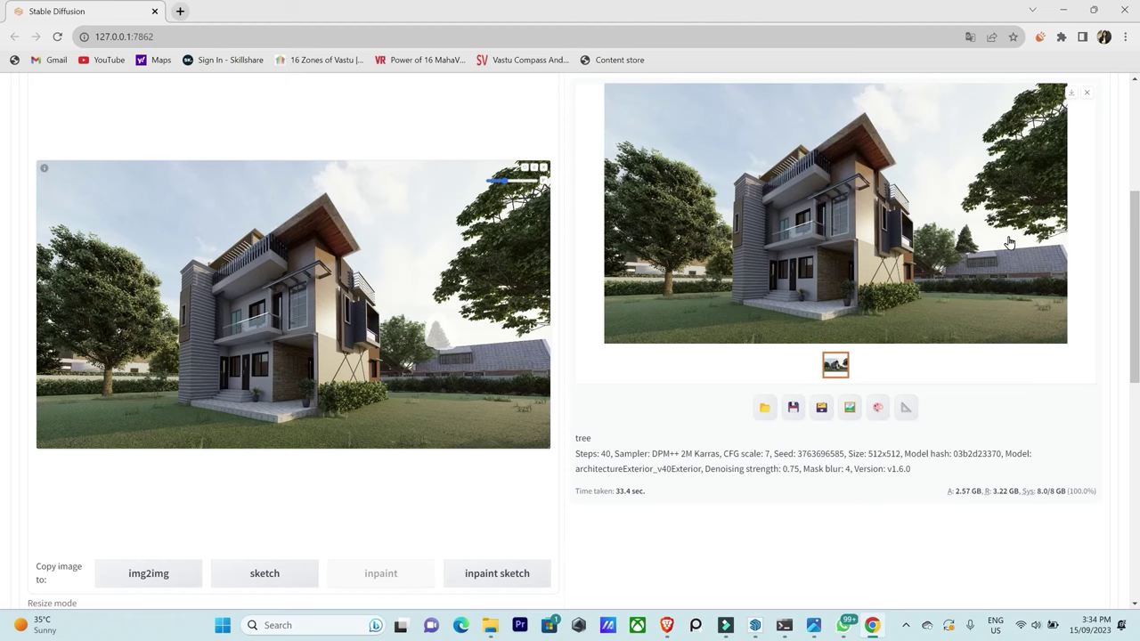
{"action": "scroll", "coordinate": [1009, 242], "scroll_direction": "up", "scroll_amount": 4}
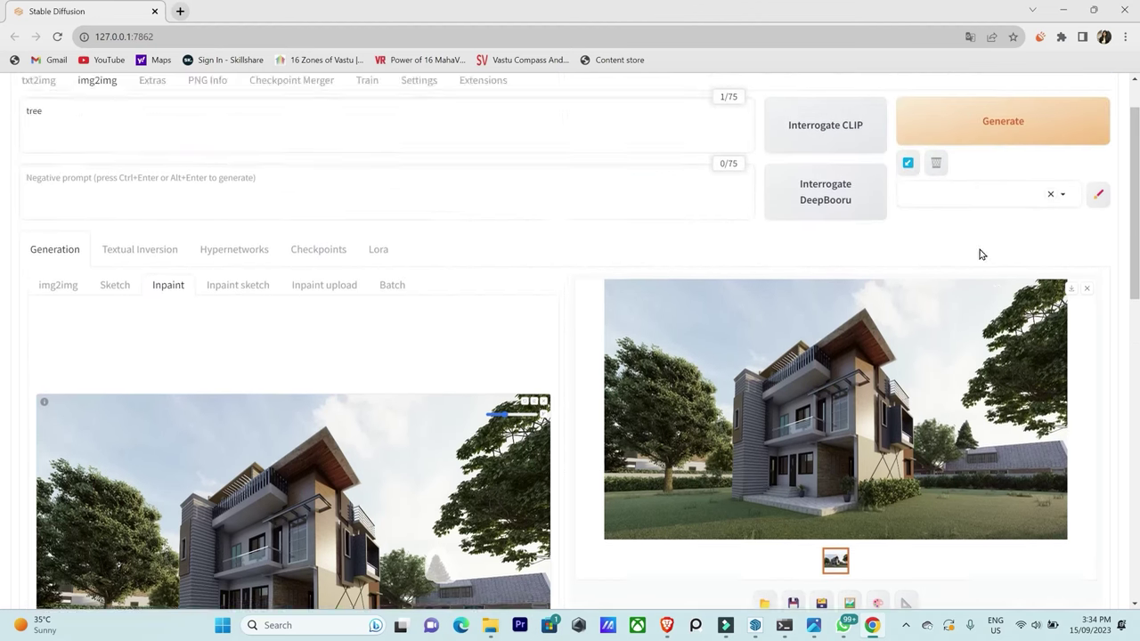
{"action": "scroll", "coordinate": [228, 199], "scroll_direction": "down", "scroll_amount": 3}
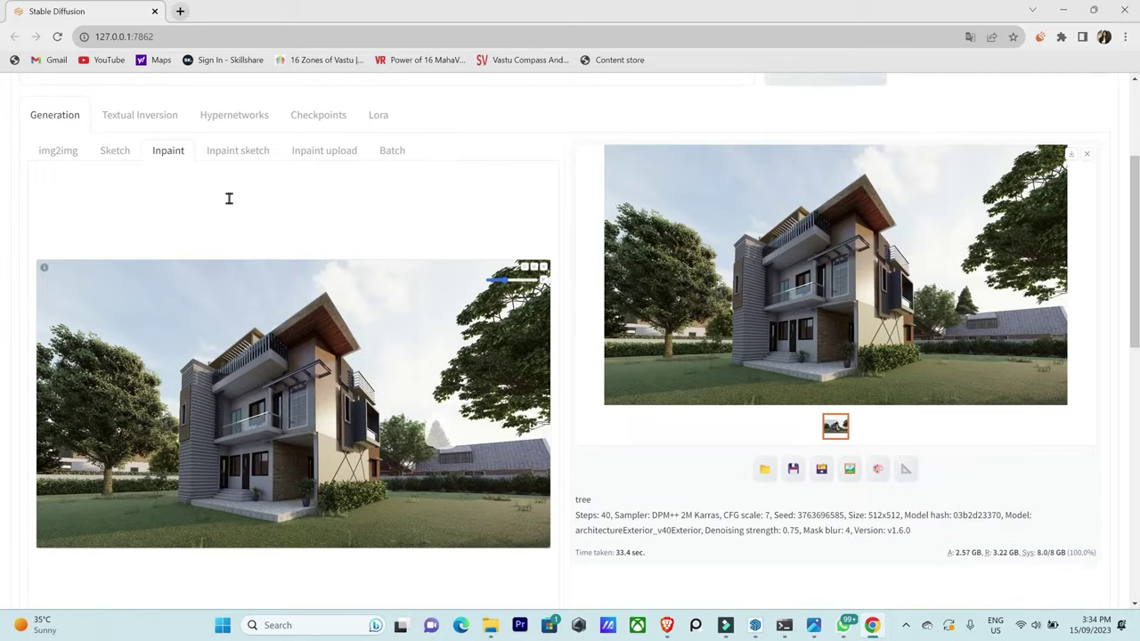
Clear the existing inpaint mask and paint a small blob-shaped mask in the open sky between the large left tree and the house roof.
{"action": "scroll", "coordinate": [234, 197], "scroll_direction": "down", "scroll_amount": 1}
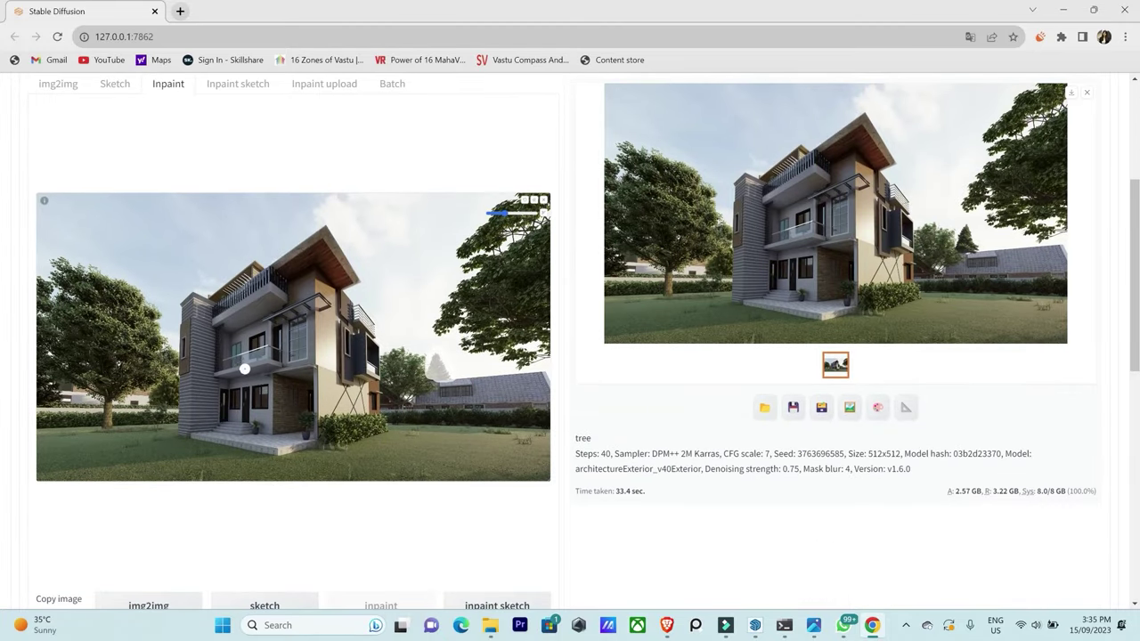
{"action": "mouse_move", "coordinate": [141, 217]}
{"action": "left_mouse_down"}
{"action": "mouse_move", "coordinate": [156, 215]}
{"action": "mouse_move", "coordinate": [145, 237]}
{"action": "left_mouse_up"}
{"action": "left_click", "coordinate": [536, 204]}
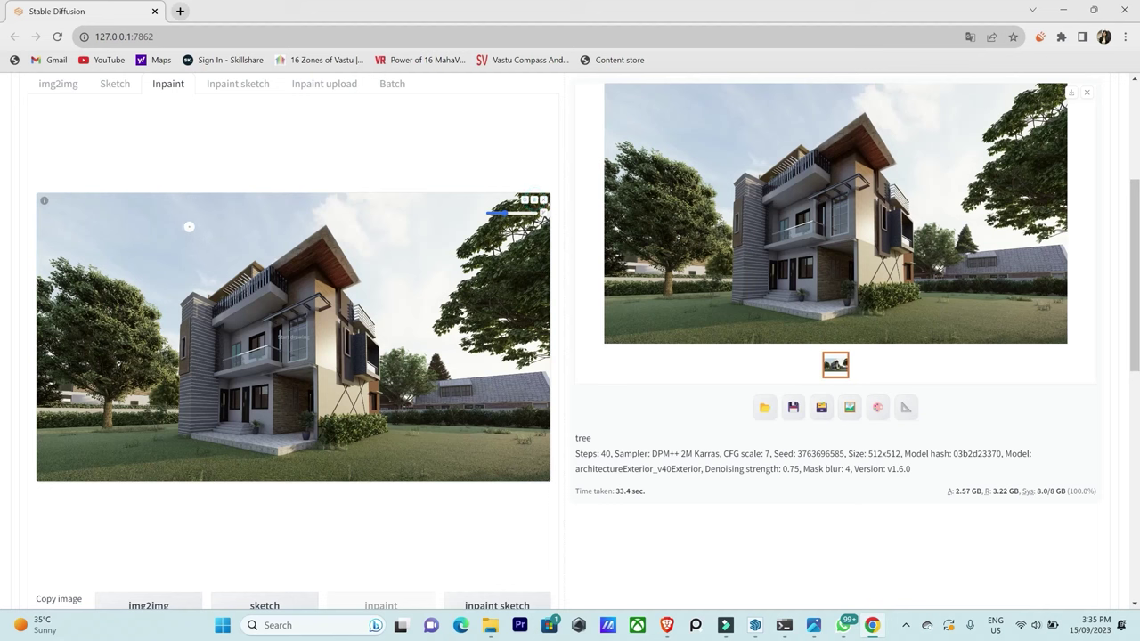
{"action": "left_click_drag", "start_coordinate": [188, 226], "coordinate": [185, 241]}
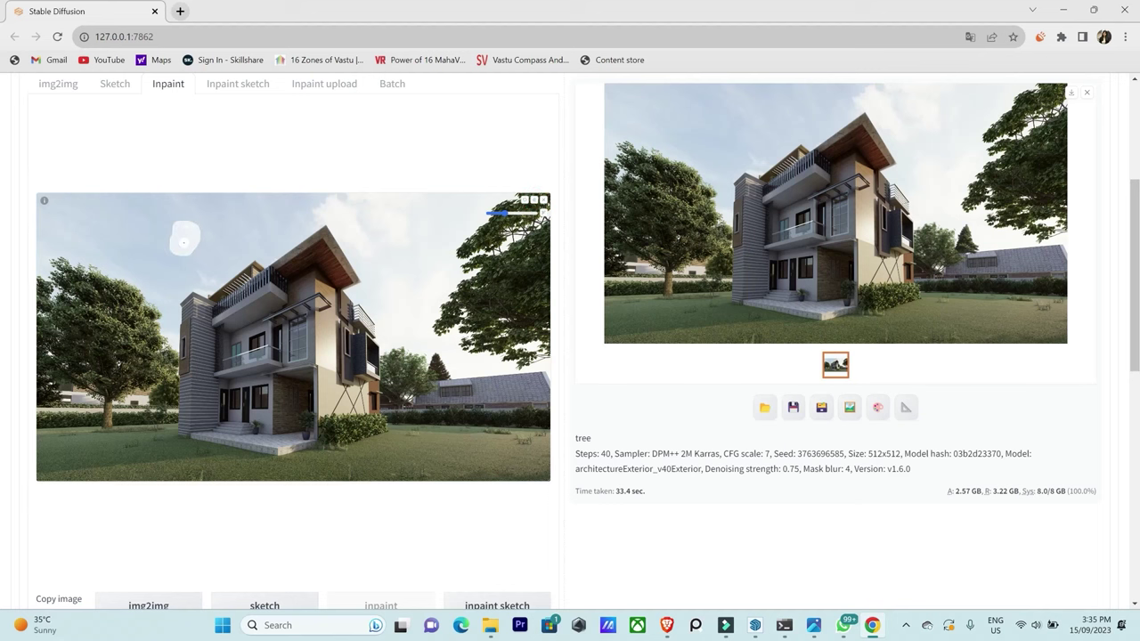
Replace the prompt with "flying birds" and generate the inpainting for the masked patch of sky.
{"action": "scroll", "coordinate": [341, 223], "scroll_direction": "up", "scroll_amount": 3}
{"action": "left_click", "coordinate": [97, 184]}
{"action": "left_click_drag", "start_coordinate": [125, 185], "coordinate": [15, 188]}
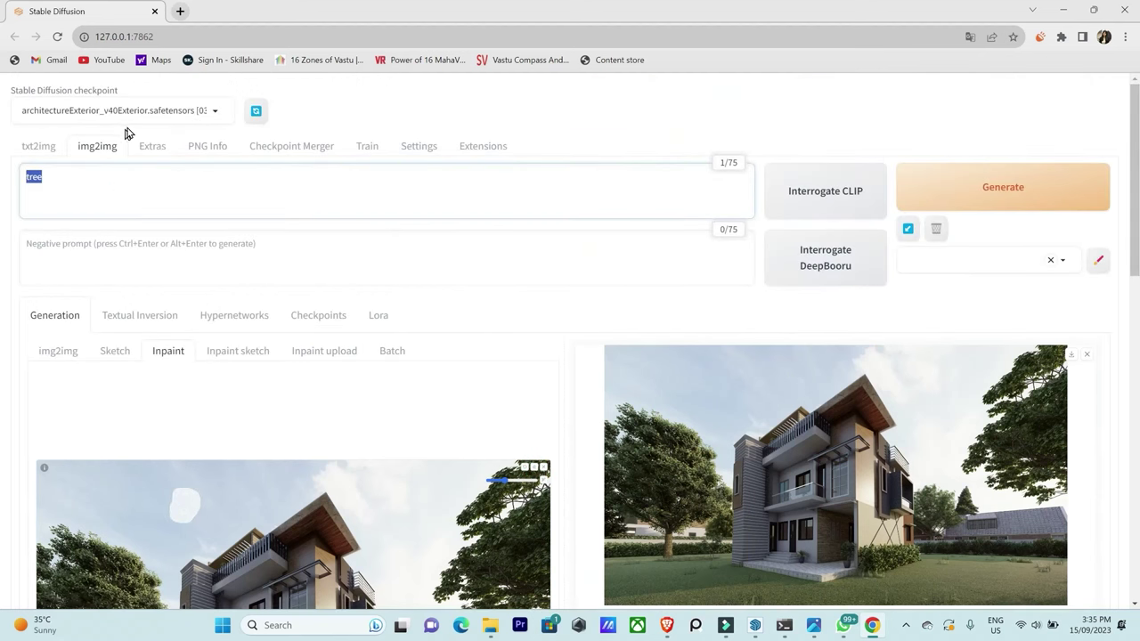
{"action": "type", "text": "birds"}
{"action": "key", "text": "Home"}
{"action": "type", "text": "flying"}
{"action": "left_click", "coordinate": [1008, 194]}
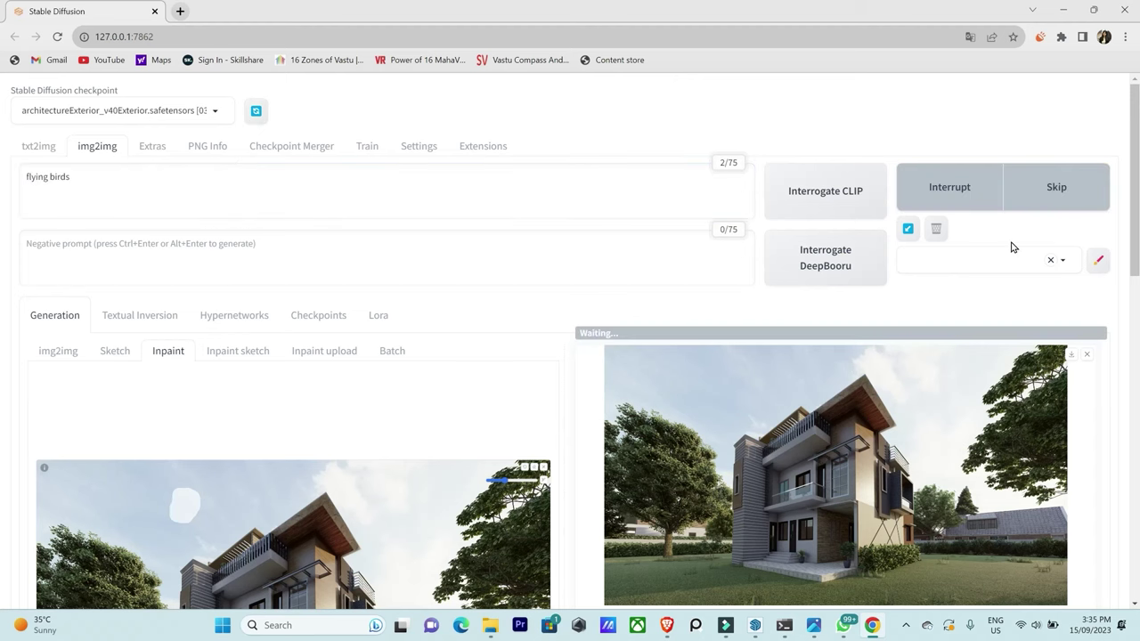
{"action": "scroll", "coordinate": [1011, 247], "scroll_direction": "down", "scroll_amount": 2}
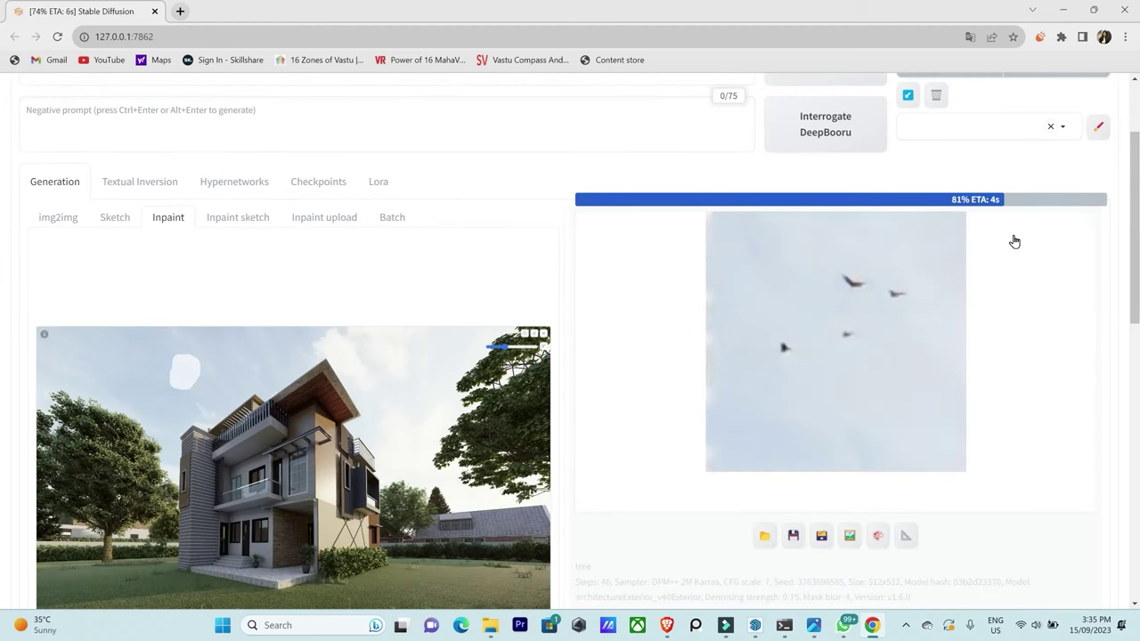